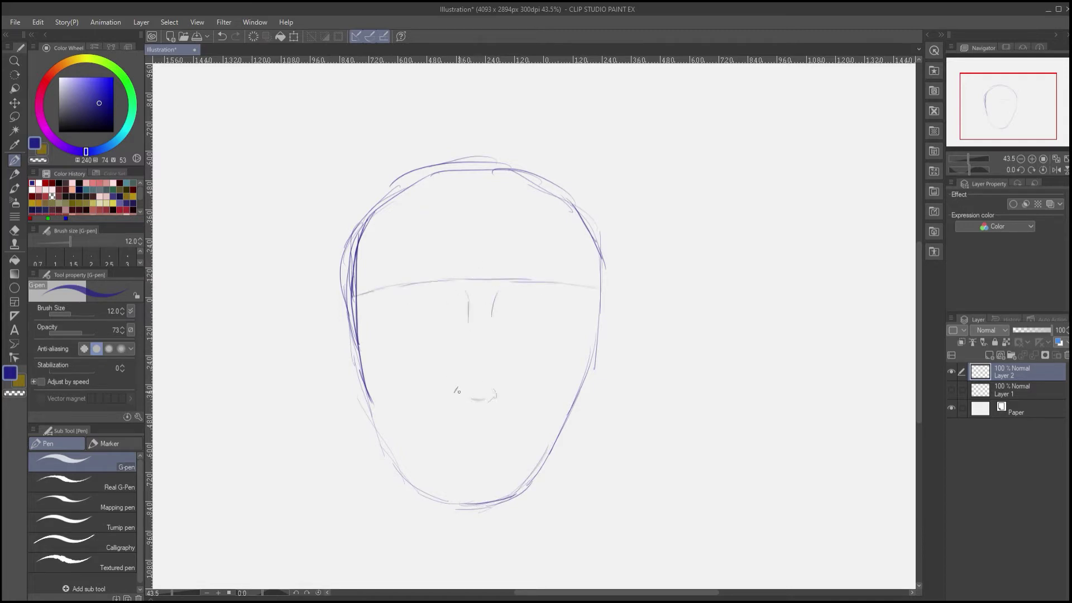
Sketch both eyebrows along the brow guideline and rough in the upper eyelids, nose and mouth line
left_click_drag(454, 287, 385, 294)
left_click_drag(494, 289, 571, 291)
left_click_drag(569, 285, 523, 286)
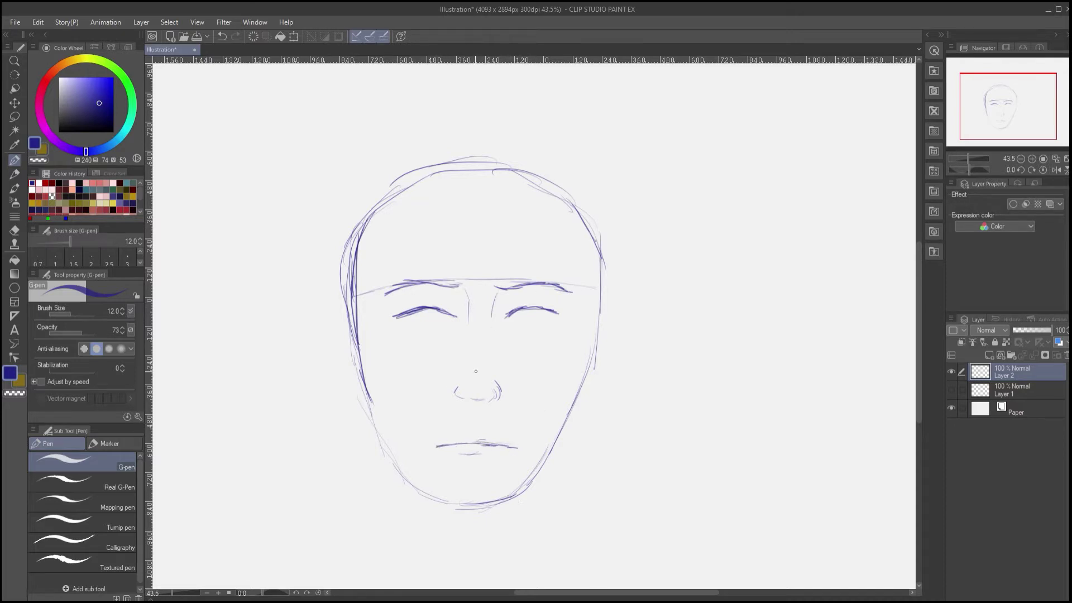
Lasso the nose and the mouth in turn to adjust their placement, moving the mouth slightly closer to the nose
key("m")
mouse_move(474, 375)
left_mouse_down()
mouse_move(483, 368)
mouse_move(489, 395)
left_mouse_up()
key("k")
key("ctrl+d")
key("p")
key("m")
left_click_drag(522, 445, 509, 459)
key("k")
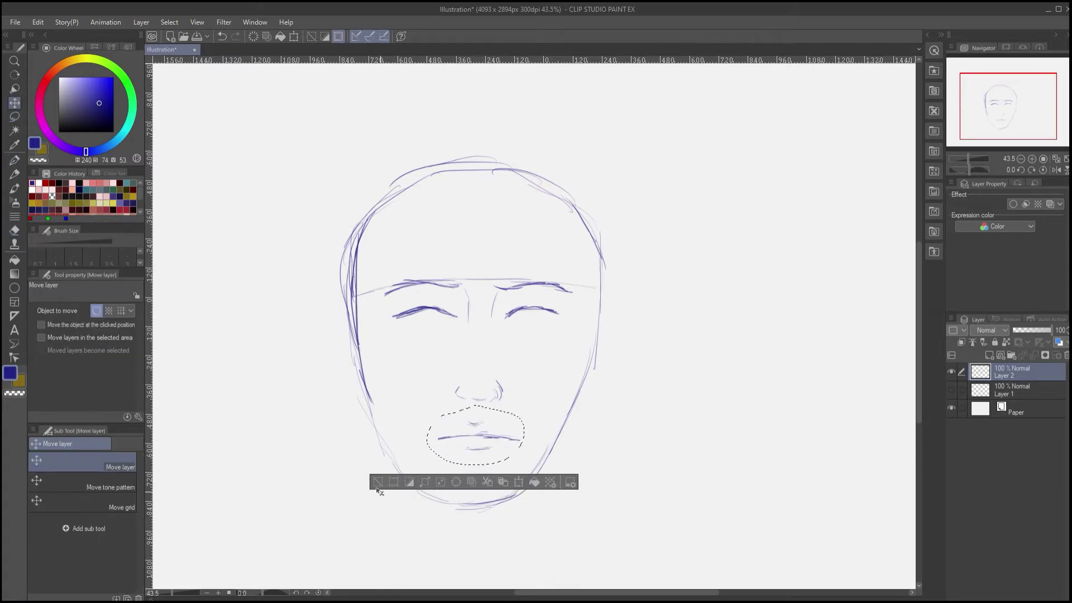
left_click(378, 483)
Refine the face contour with pen strokes along the cheeks, jaw, chin and one side of the skull
key("p")
left_click_drag(587, 285, 590, 366)
mouse_move(578, 391)
left_mouse_down()
mouse_move(520, 493)
mouse_move(474, 508)
left_mouse_up()
left_click_drag(393, 450, 442, 501)
left_click_drag(365, 394, 406, 462)
left_click_drag(371, 406, 413, 475)
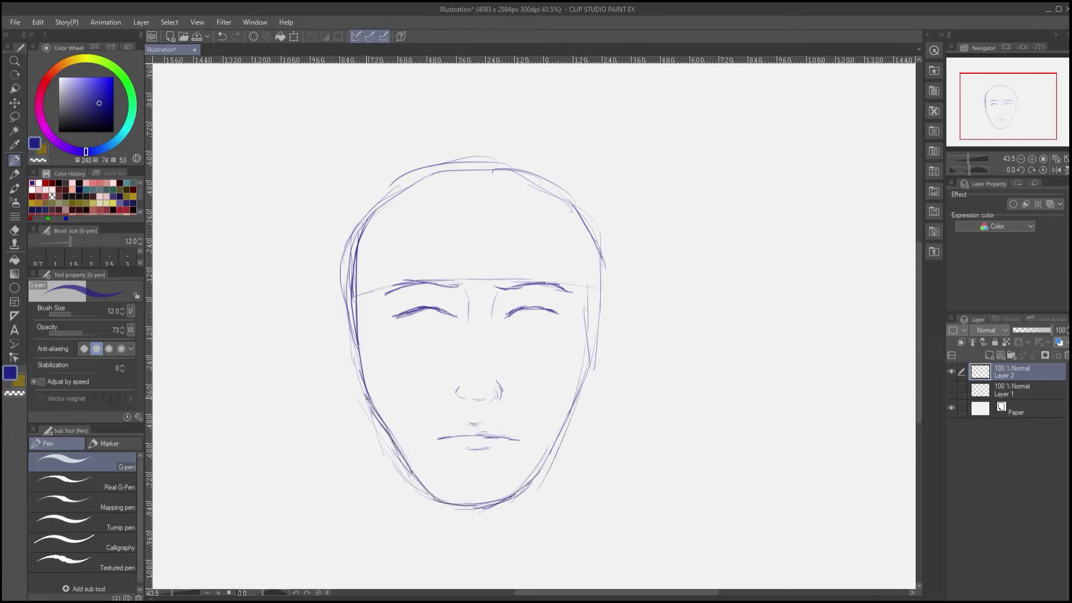
left_click_drag(363, 364, 391, 431)
mouse_move(363, 339)
left_mouse_down()
mouse_move(357, 243)
mouse_move(350, 255)
mouse_move(455, 169)
left_mouse_up()
left_click_drag(461, 170, 475, 164)
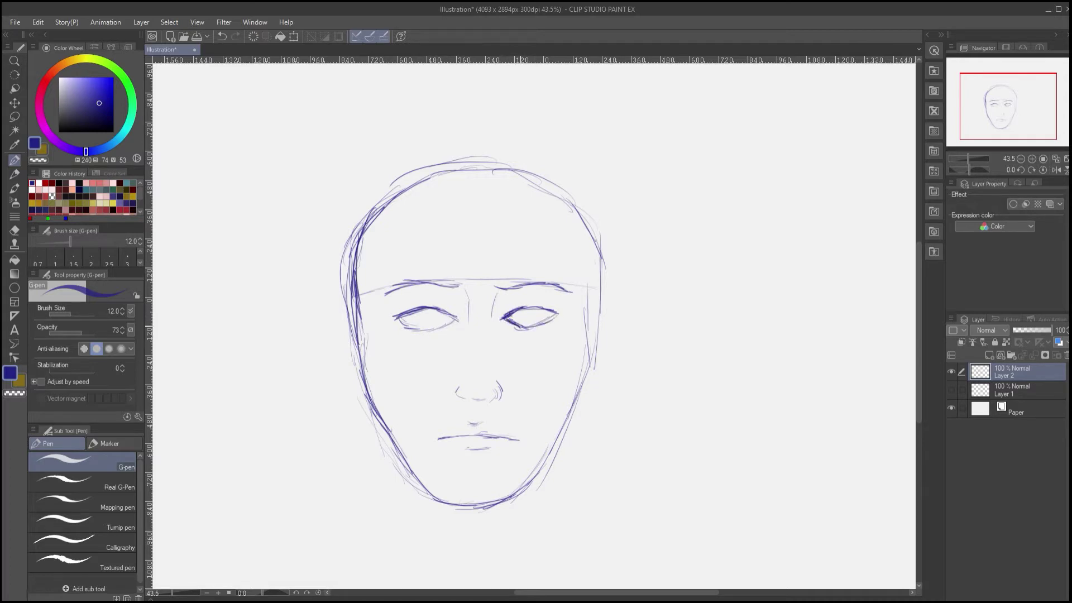
Complete both eyes with darker lids, irises and pupils, and shift the face drawing slightly up and sideways on the canvas
key("e")
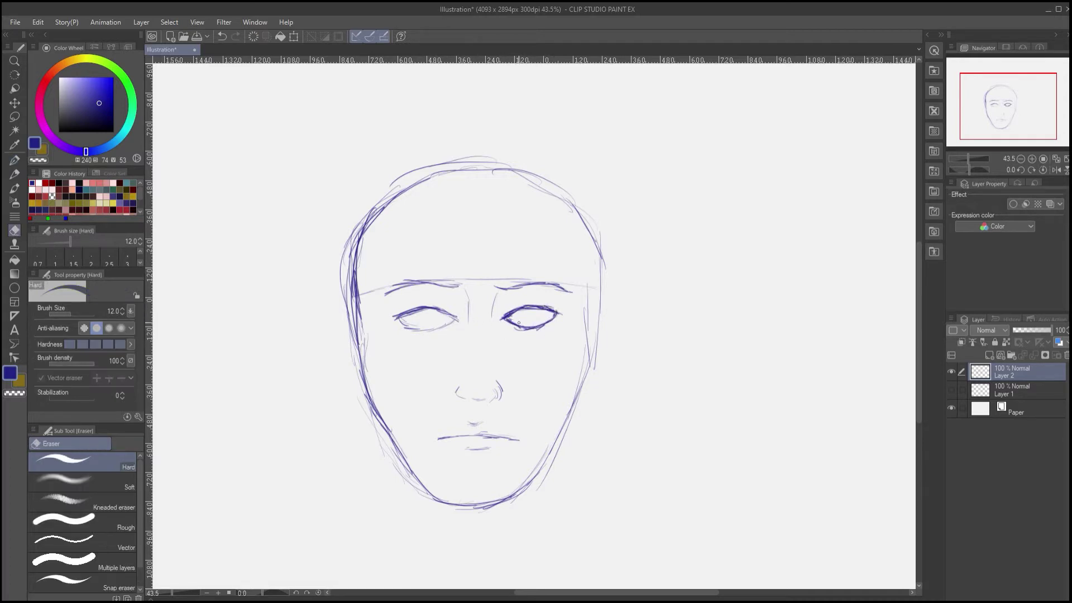
key("p")
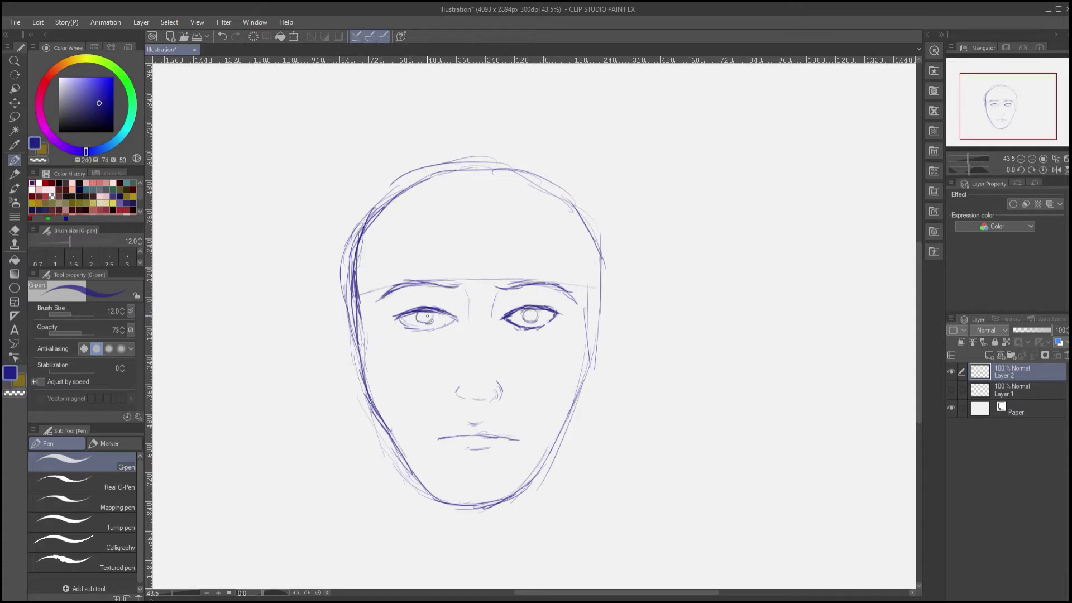
key("k")
left_click_drag(454, 356, 468, 337)
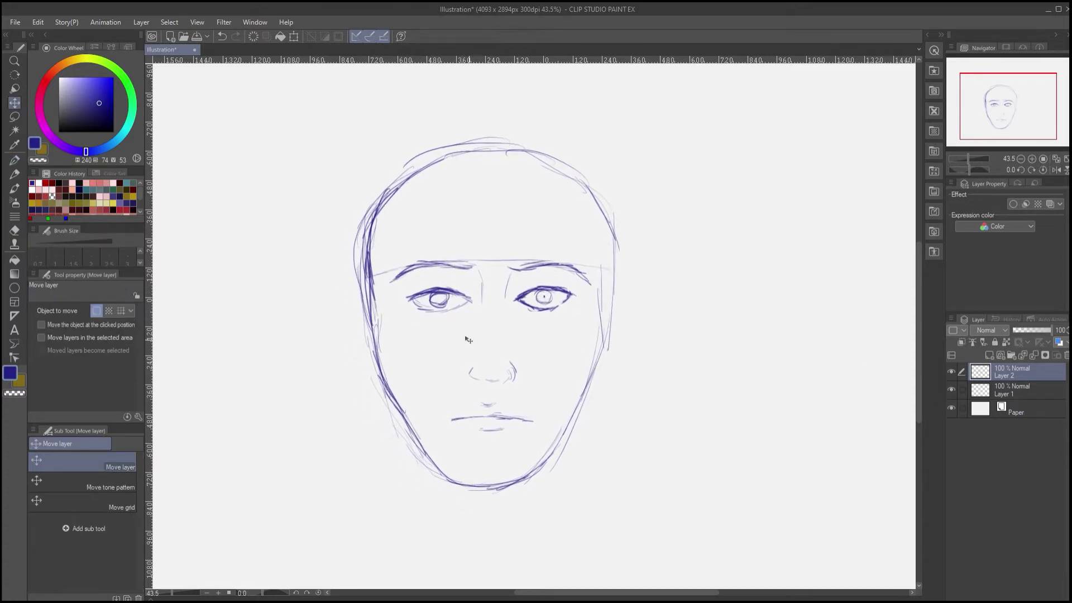
key("p")
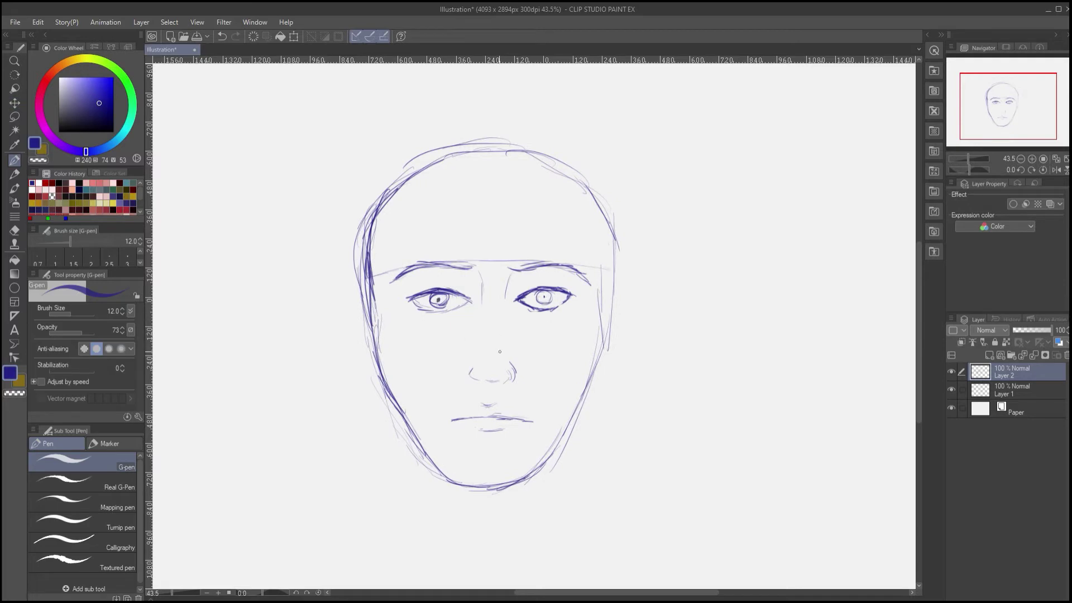
Duplicate the Layer 2 face twice and move Layer 2 Copy sideways so two faces overlap and share a central eye
key("ctrl+v")
key("ctrl+v")
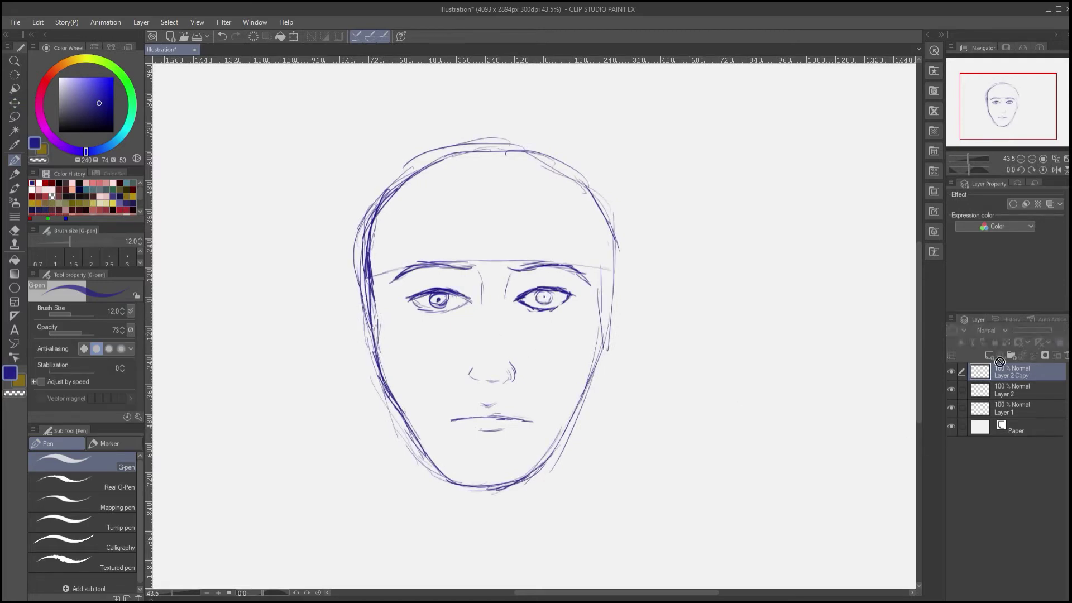
left_click(1021, 390)
key("k")
left_click_drag(436, 344, 541, 345)
Rotate Layer 2 Copy 2 by 90 degrees and place it so one of its eyes overlaps the shared central eye
left_click(1013, 372)
key("ctrl+t")
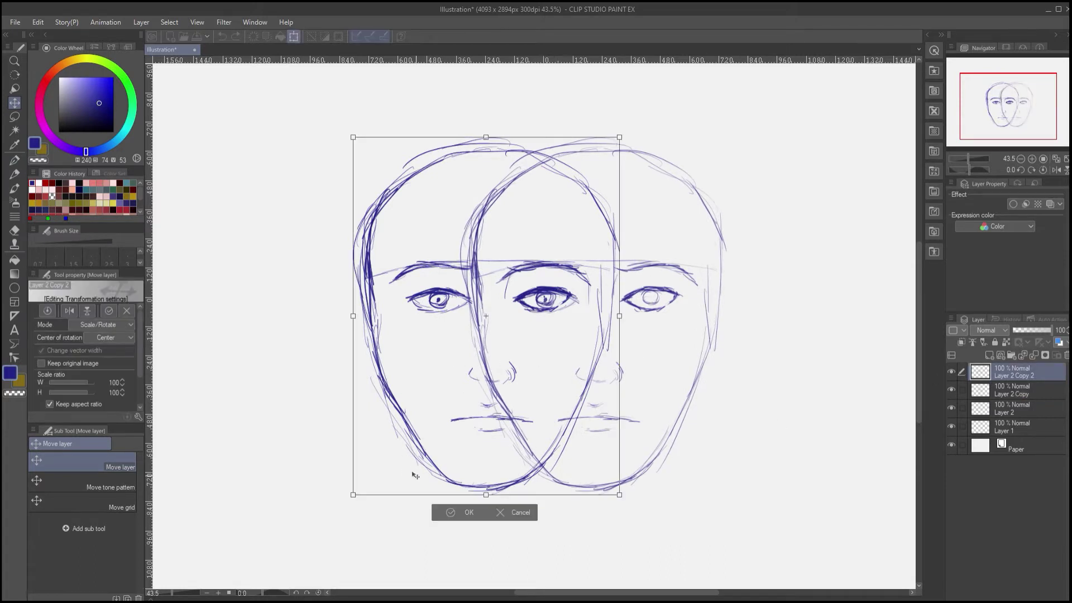
left_click(102, 324)
left_click(81, 356)
left_click_drag(139, 362, 139, 393)
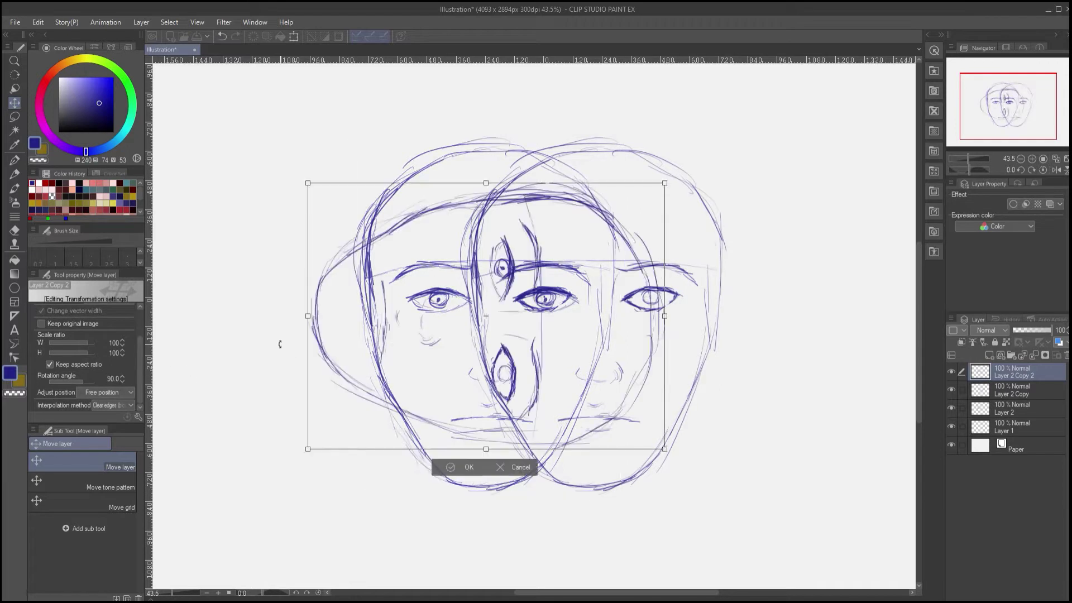
left_click_drag(383, 341, 405, 283)
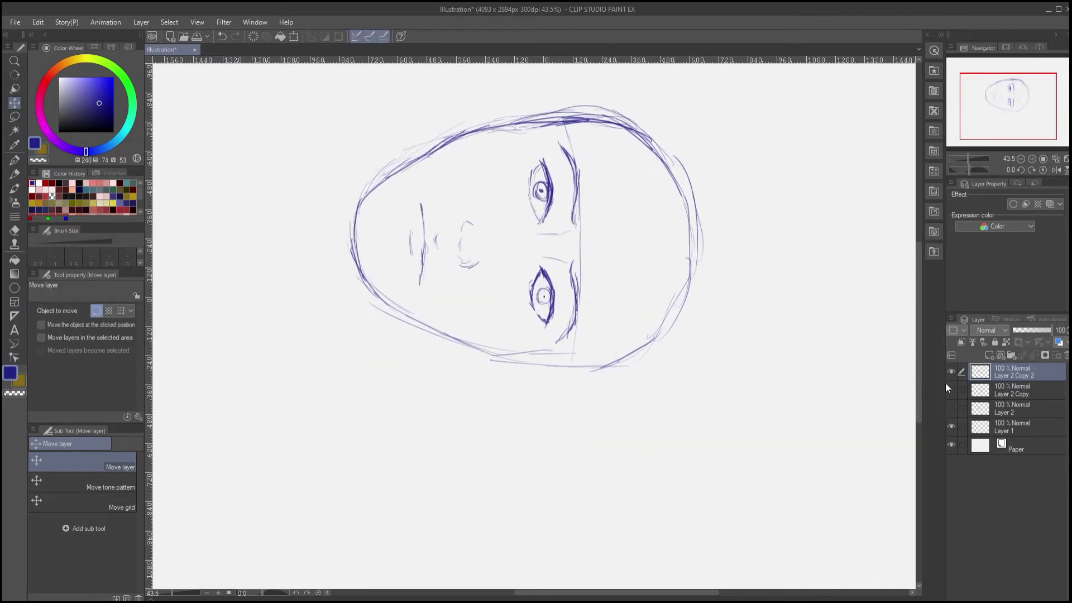
left_click_drag(951, 389, 950, 408)
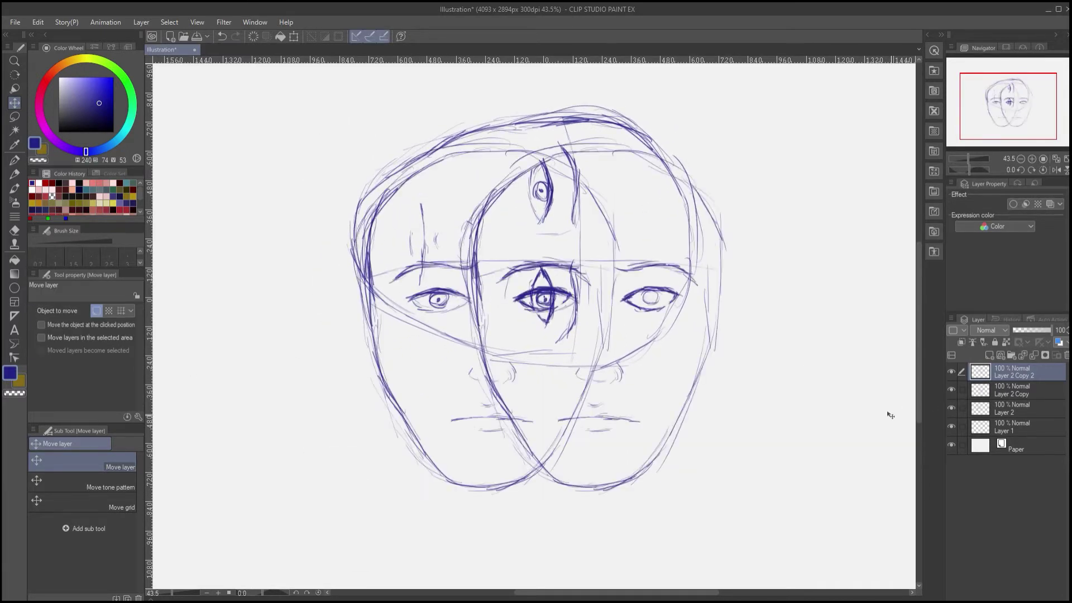
Erase the overlapping lines inside the shared central eye on Layer 2 Copy 2 with a 35.4 hard eraser
scroll(538, 317, "up", 5)
key("e")
left_click_drag(563, 268, 555, 296)
key("]")
key("]")
key("]")
key("[")
left_click_drag(526, 290, 543, 273)
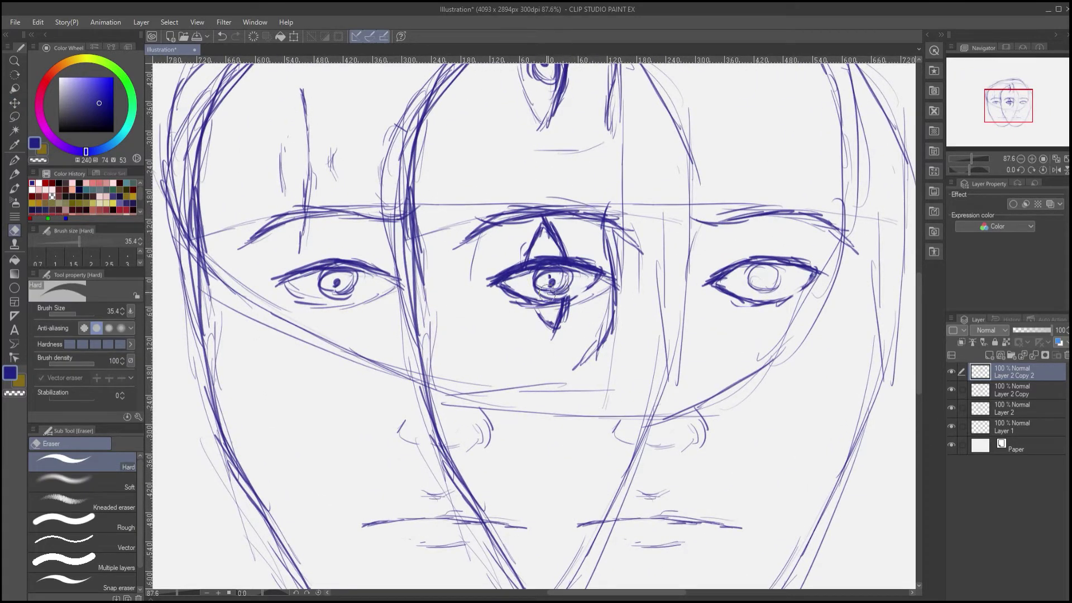
Erase the remaining crossing eye lines in the shared eye on Layer 2 Copy and Layer 2
left_click(1013, 390)
mouse_move(533, 274)
left_mouse_down()
mouse_move(556, 267)
mouse_move(550, 295)
mouse_move(535, 300)
mouse_move(533, 250)
mouse_move(565, 261)
mouse_move(538, 301)
mouse_move(519, 274)
mouse_move(525, 293)
mouse_move(569, 265)
mouse_move(531, 247)
left_mouse_up()
left_click(1016, 410)
key("alt+bracketright")
key("alt+bracketright")
key("alt+bracketleft")
Redraw the shared central eye on Layer 2 Copy 2 as a four-pointed star with an iris in the middle
left_click(1011, 373)
key("p")
left_click_drag(528, 300, 537, 311)
left_click_drag(495, 259, 503, 321)
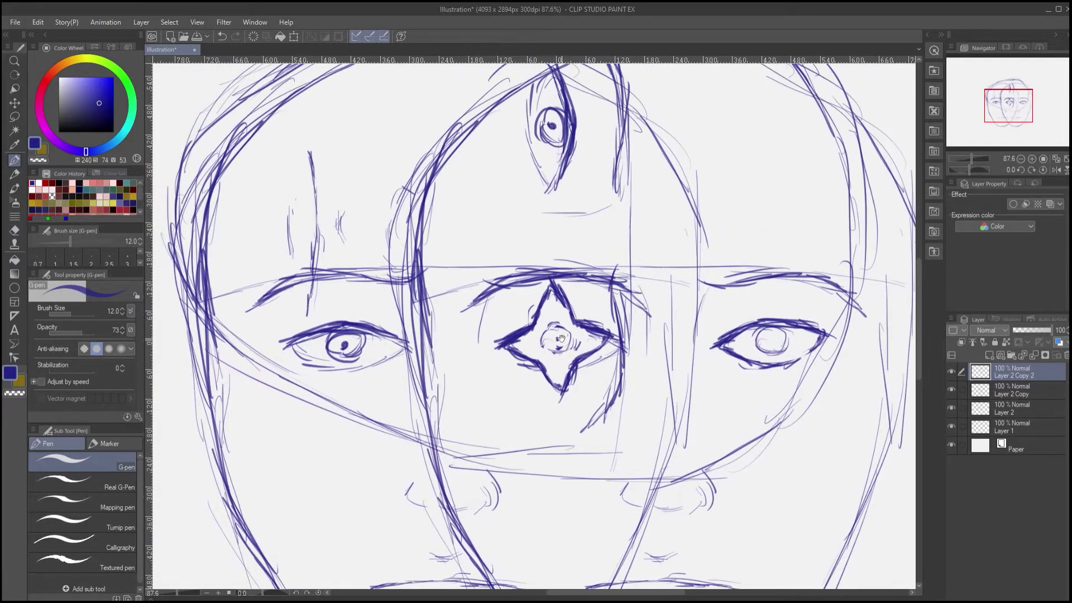
Lower the opacity of Layer 2 Copy to 60% and of Layer 2 to 51%
key("e")
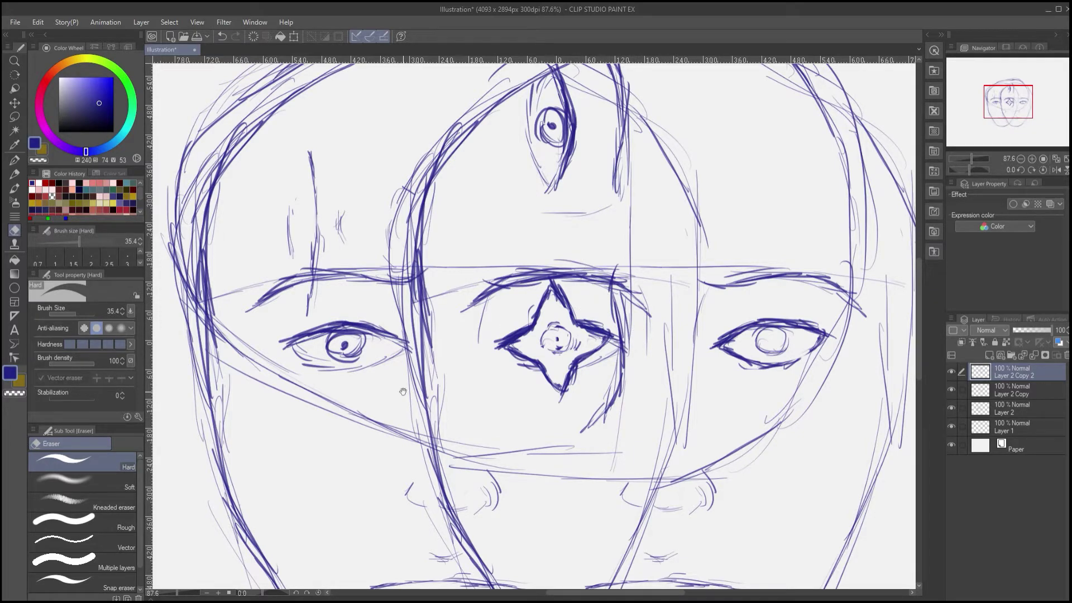
mouse_move(403, 392)
left_mouse_down()
mouse_move(402, 425)
mouse_move(491, 398)
left_mouse_up()
left_click_drag(395, 346, 403, 317)
left_click(1011, 390)
left_click(1036, 330)
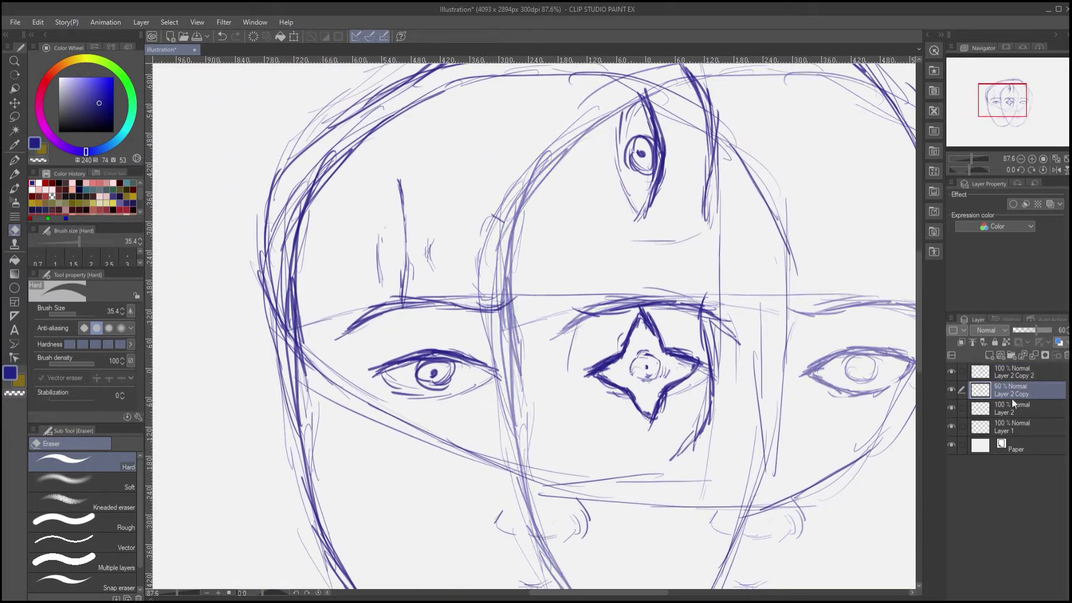
left_click(1012, 408)
left_click(1032, 330)
Rotate the canvas to view the sideways face upright and draw its lips on Layer 2 Copy 2, ending at the vertical centre line
left_click(1012, 373)
left_click_drag(460, 221, 430, 399)
left_click_drag(430, 399, 431, 321)
mouse_move(455, 227)
left_mouse_down()
mouse_move(433, 361)
mouse_move(417, 211)
mouse_move(422, 226)
left_mouse_up()
key("p")
left_click_drag(467, 380, 453, 403)
left_click_drag(447, 350, 467, 372)
left_click_drag(446, 350, 432, 357)
mouse_move(402, 354)
left_mouse_down()
mouse_move(365, 381)
mouse_move(412, 407)
left_mouse_up()
left_click_drag(357, 384, 427, 408)
mouse_move(427, 217)
left_mouse_down()
mouse_move(424, 307)
mouse_move(394, 260)
left_mouse_up()
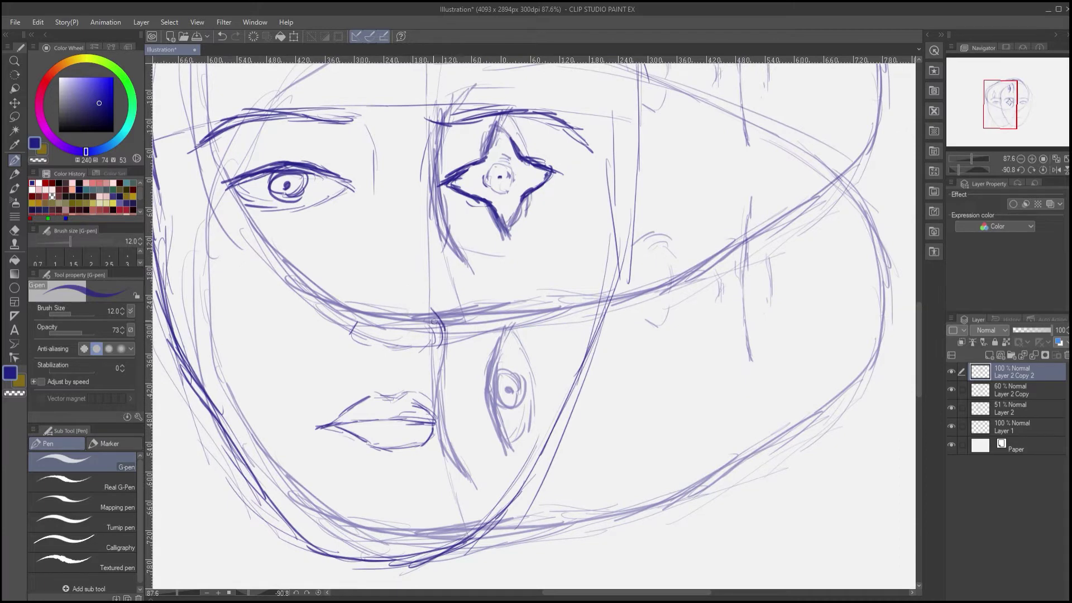
Strengthen the edge of the sideways face's nose at the centre line and erase the nose lines beyond it
left_click_drag(399, 348, 418, 352)
key("e")
left_click_drag(443, 345, 435, 305)
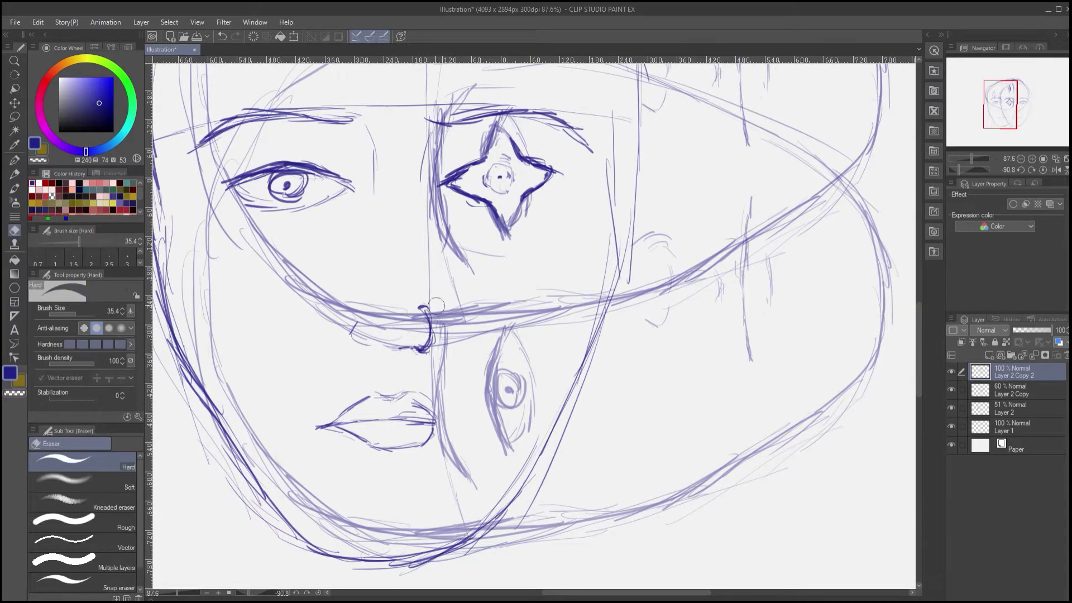
mouse_move(409, 193)
left_mouse_down()
mouse_move(425, 267)
mouse_move(432, 238)
left_mouse_up()
key("p")
mouse_move(432, 238)
left_mouse_down()
mouse_move(388, 335)
mouse_move(422, 433)
left_mouse_up()
Enlarge the eraser to 221.4 and erase the parts of the sideways head's outline lying past the centre line
key("e")
left_click(81, 308)
left_click(80, 308)
left_click(81, 308)
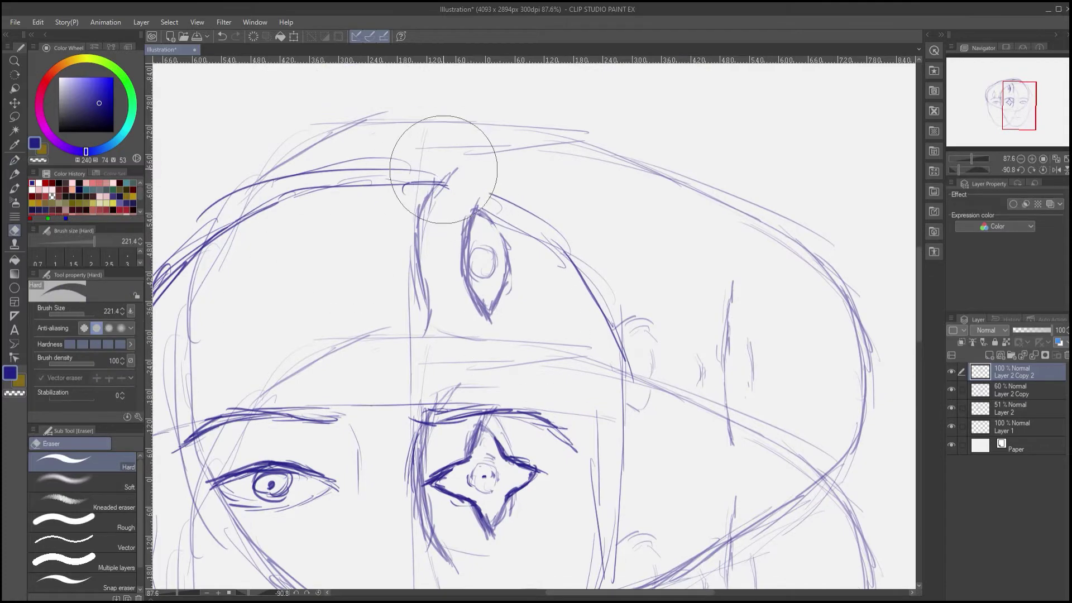
left_click_drag(442, 170, 609, 336)
mouse_move(608, 336)
left_mouse_down()
mouse_move(613, 94)
mouse_move(601, 102)
left_mouse_up()
mouse_move(614, 167)
left_mouse_down()
mouse_move(589, 317)
mouse_move(667, 190)
left_mouse_up()
mouse_move(661, 237)
left_mouse_down()
mouse_move(559, 422)
mouse_move(530, 434)
left_mouse_up()
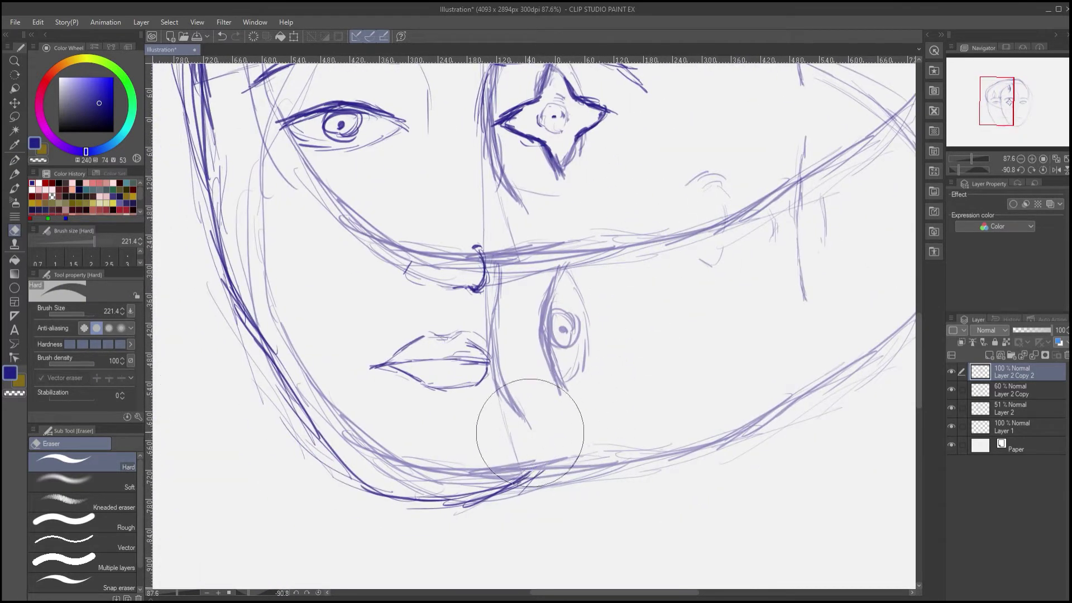
left_click_drag(554, 124, 569, 351)
left_click_drag(460, 228, 570, 221)
scroll(569, 221, "down", 3)
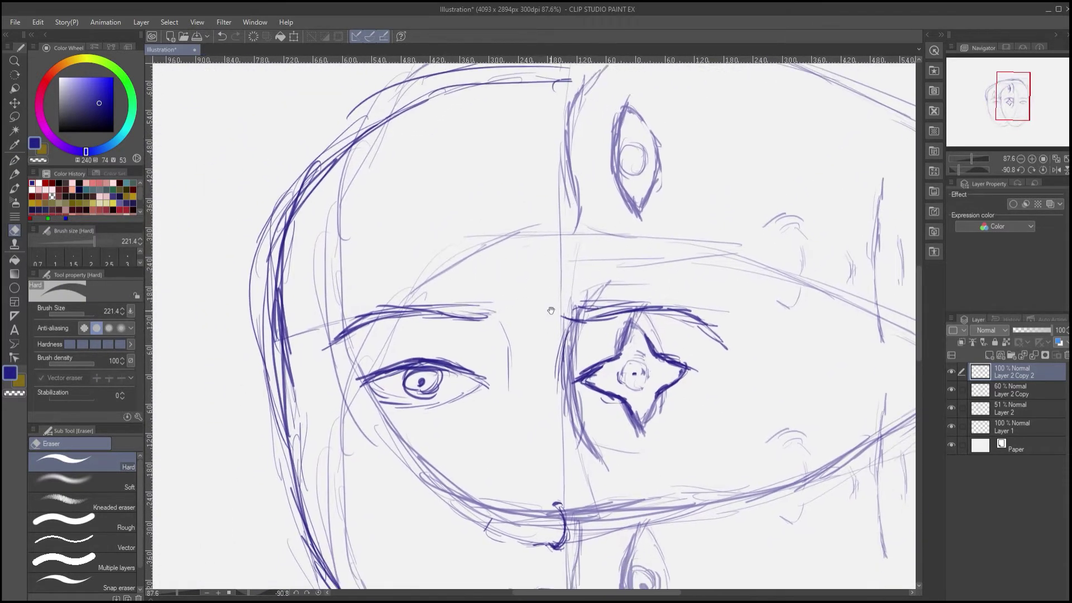
Build up the upper skull outline of the half face and draw the first fringe strand sweeping down from the centre line
key("p")
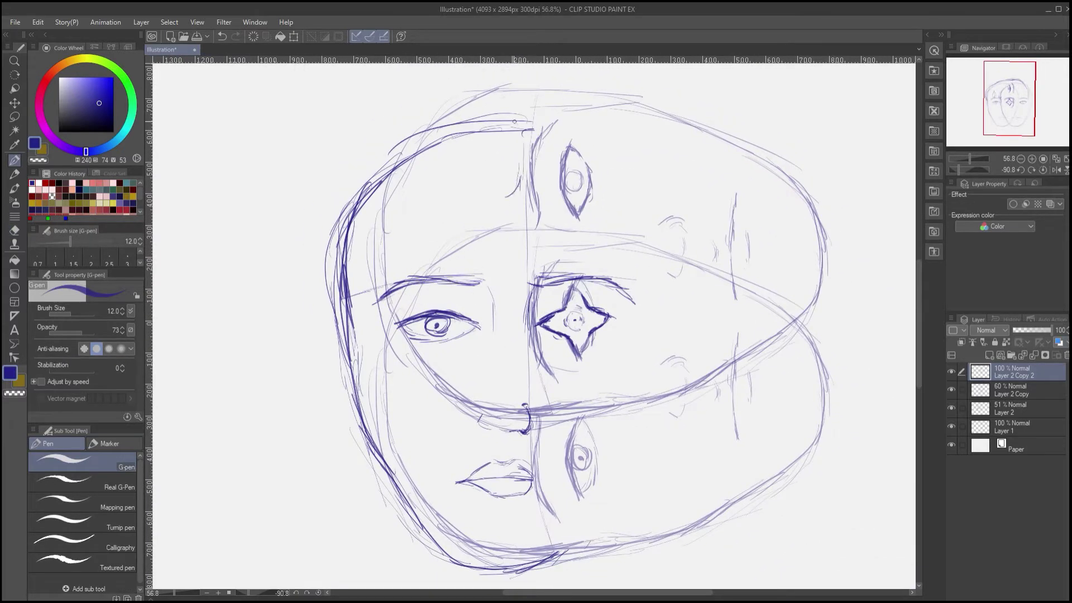
left_click_drag(492, 119, 400, 174)
left_click_drag(412, 149, 355, 214)
left_click_drag(390, 173, 347, 261)
mouse_move(509, 198)
left_mouse_down()
mouse_move(487, 227)
mouse_move(427, 245)
left_mouse_up()
left_click_drag(505, 198, 418, 268)
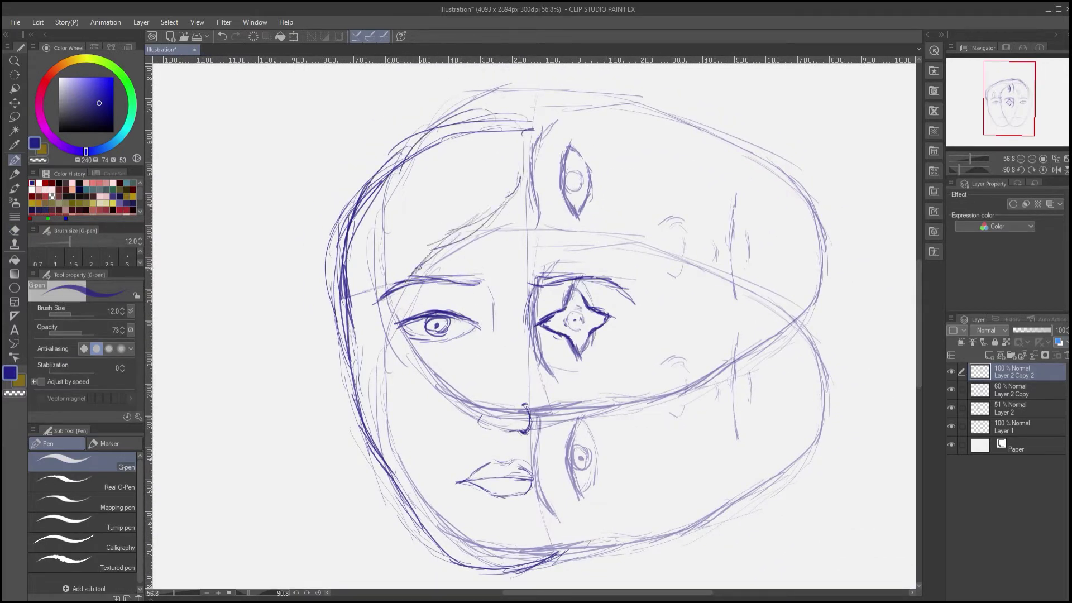
Draw more pointed fringe strands over the half face's forehead, brow and outer eye corner
left_click_drag(505, 188, 482, 268)
left_click_drag(502, 193, 490, 298)
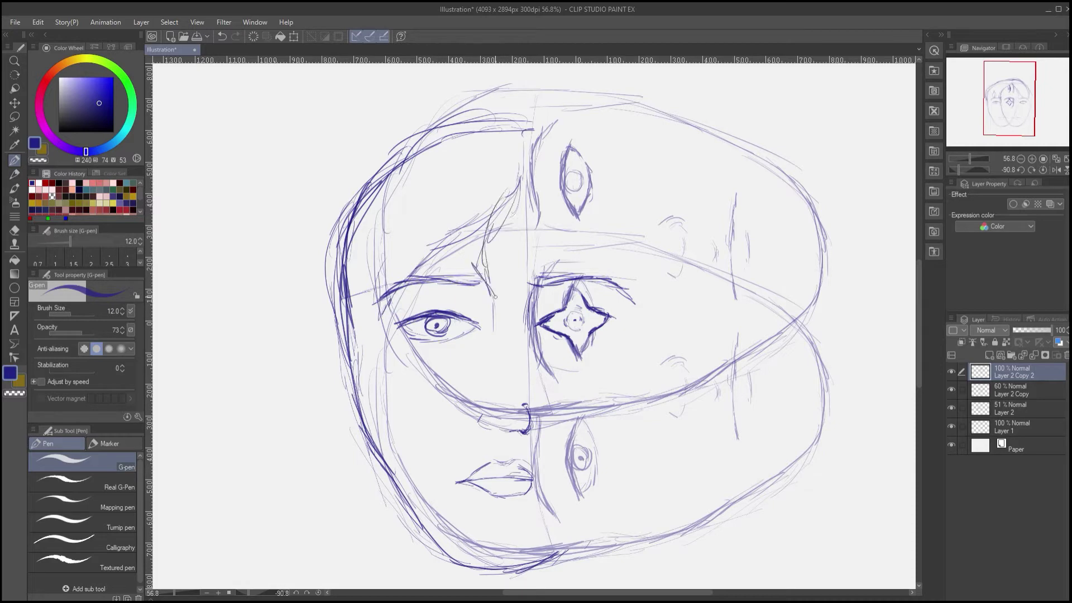
left_click_drag(475, 202, 466, 285)
mouse_move(512, 179)
left_mouse_down()
mouse_move(498, 251)
mouse_move(517, 304)
left_mouse_up()
left_click_drag(468, 227, 401, 305)
left_click_drag(416, 276, 385, 342)
left_click_drag(400, 237, 380, 299)
left_click_drag(396, 231, 384, 276)
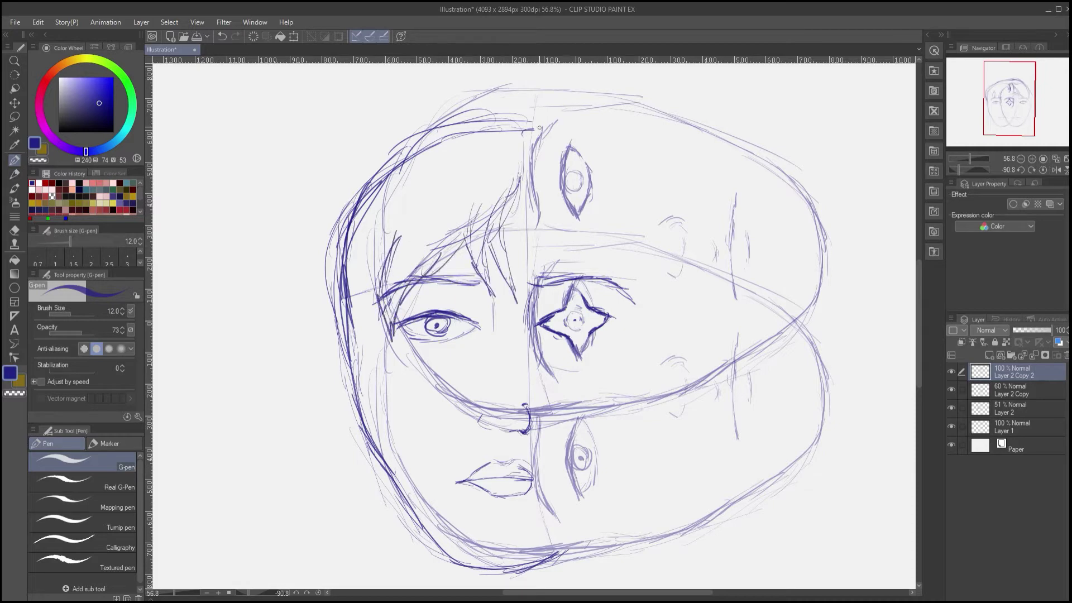
Clean up the hairline at the crown and redraw the top hair contour curving away from the parting
mouse_move(523, 94)
left_mouse_down()
mouse_move(436, 119)
mouse_move(505, 95)
mouse_move(486, 94)
left_mouse_up()
key("e")
key("p")
left_click_drag(528, 124, 411, 140)
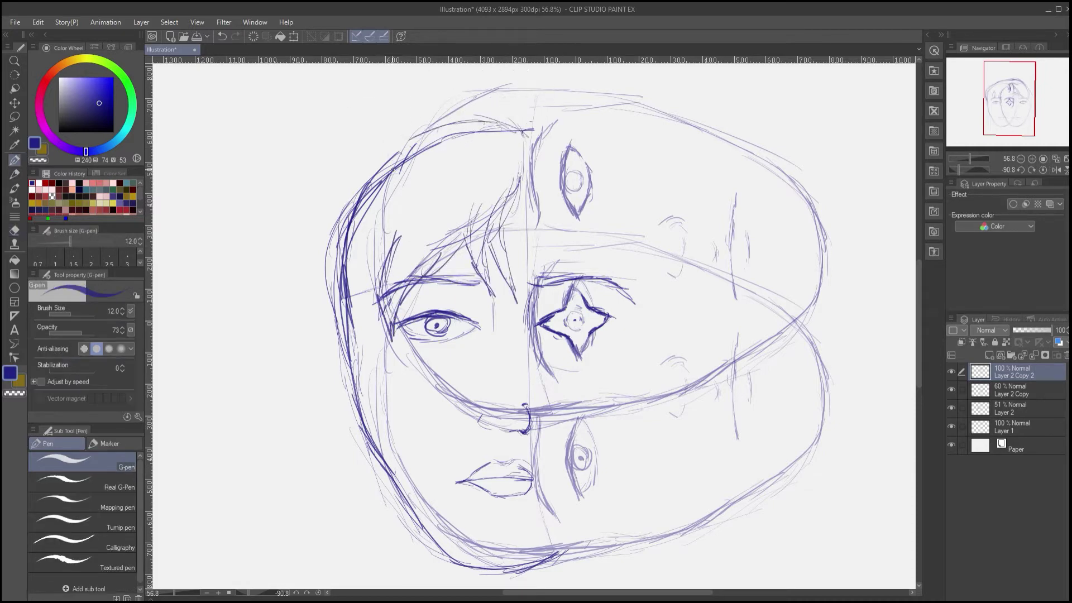
Draw side hair strands beside the half face and an outer hair contour from the crown to a pointed tip near the jaw
left_click_drag(391, 335, 436, 203)
mouse_move(429, 192)
left_mouse_down()
mouse_move(465, 377)
mouse_move(456, 351)
left_mouse_up()
left_click_drag(424, 223, 425, 298)
left_click_drag(462, 78, 360, 228)
left_click_drag(360, 196, 353, 337)
left_click_drag(342, 284, 385, 411)
mouse_move(385, 419)
left_mouse_down()
mouse_move(419, 277)
mouse_move(412, 362)
left_mouse_up()
left_click_drag(448, 268, 412, 363)
mouse_move(490, 378)
left_mouse_down()
mouse_move(450, 394)
mouse_move(378, 365)
mouse_move(386, 400)
left_mouse_up()
Draw the neck below the half face's jaw and a sloping shoulder line
scroll(450, 395, "down", 2)
left_click_drag(375, 317, 314, 436)
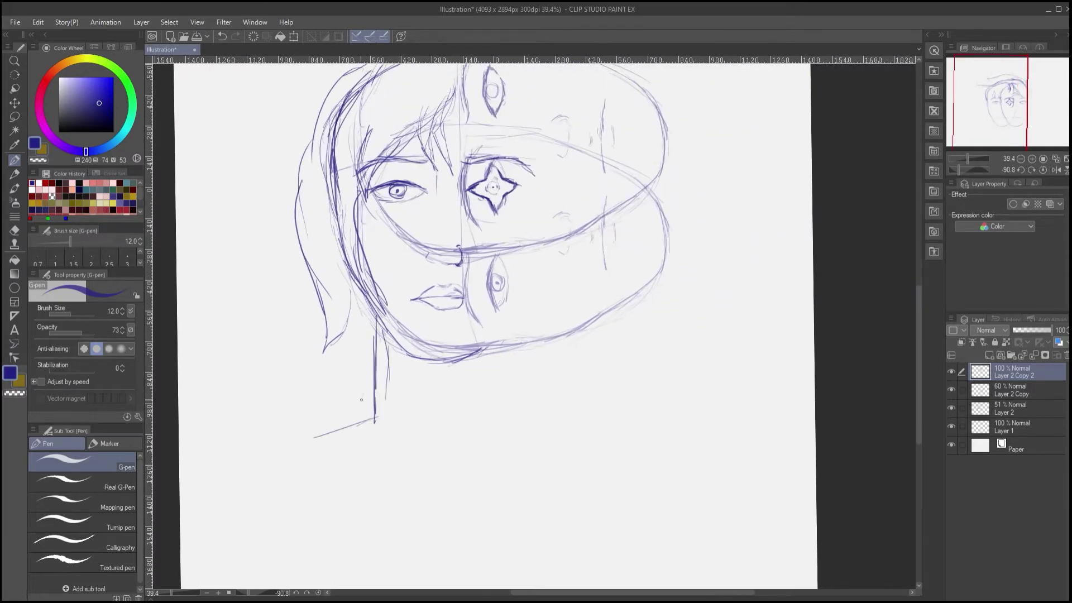
left_click_drag(372, 392, 244, 447)
Extend the hair in long strands past the jaw and shoulder line, and add further strokes to the upper hair
left_click_drag(339, 334, 330, 416)
left_click_drag(335, 357, 357, 468)
left_click_drag(376, 341, 392, 470)
mouse_move(346, 458)
left_mouse_down()
mouse_move(283, 316)
mouse_move(344, 162)
left_mouse_up()
left_click_drag(464, 133, 351, 240)
left_click_drag(412, 179, 361, 280)
mouse_move(326, 217)
left_mouse_down()
mouse_move(294, 335)
mouse_move(311, 269)
left_mouse_up()
left_click_drag(386, 340, 304, 325)
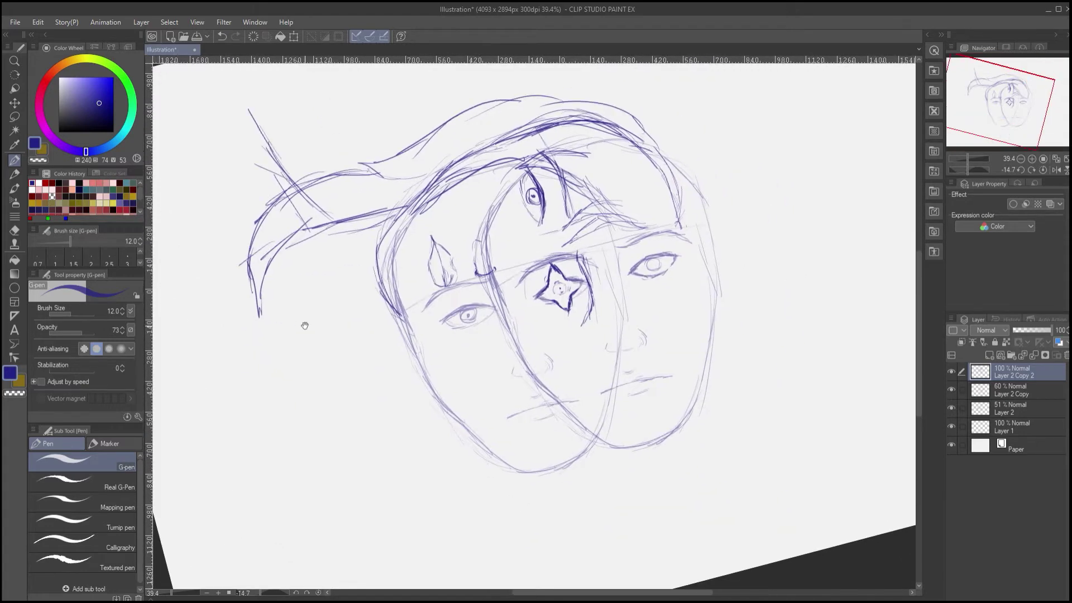
Reset the canvas rotation and set Layer 2 Copy 2 to 56% and Layer 2 Copy to 100% opacity
left_click(1042, 170)
left_click(1036, 328)
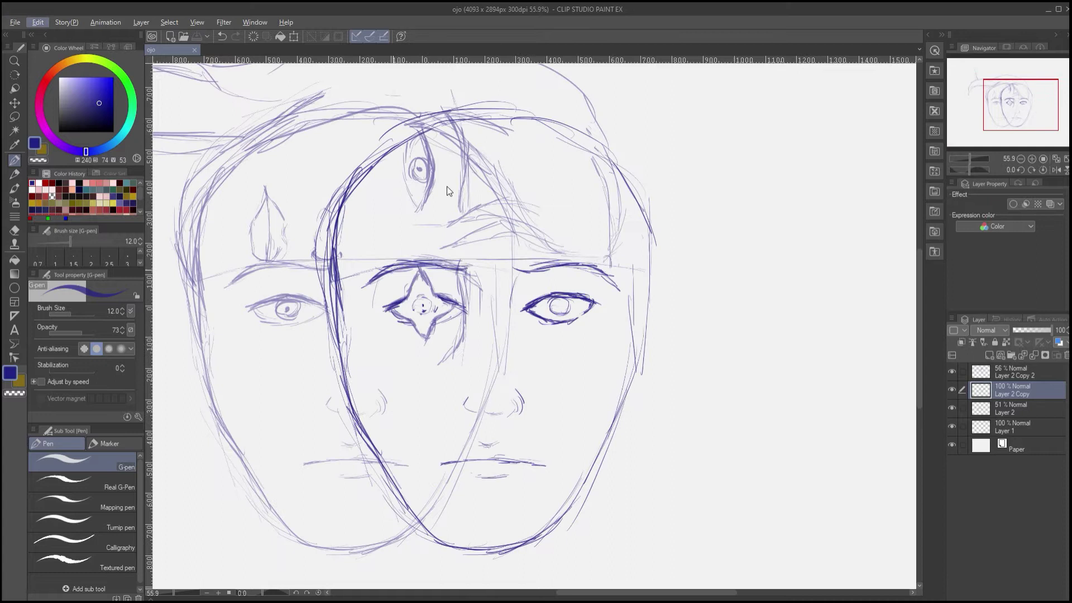
Erase the contour lines of the Layer 2 Copy face where they cross the neighbouring face and the star eye
key("e")
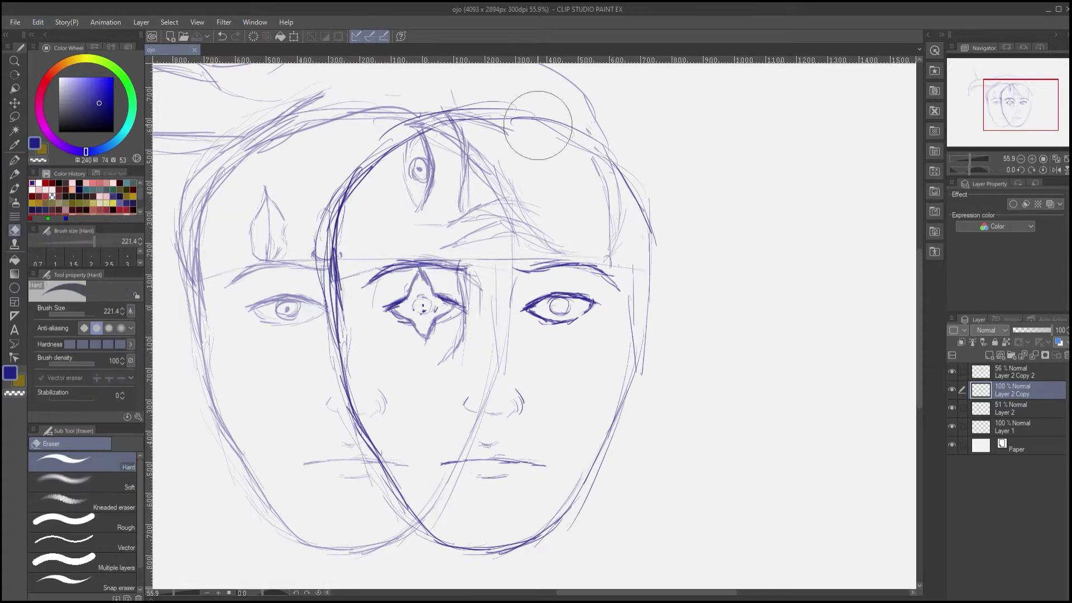
mouse_move(531, 120)
left_mouse_down()
mouse_move(443, 100)
mouse_move(340, 196)
mouse_move(335, 327)
mouse_move(350, 455)
mouse_move(411, 461)
left_mouse_up()
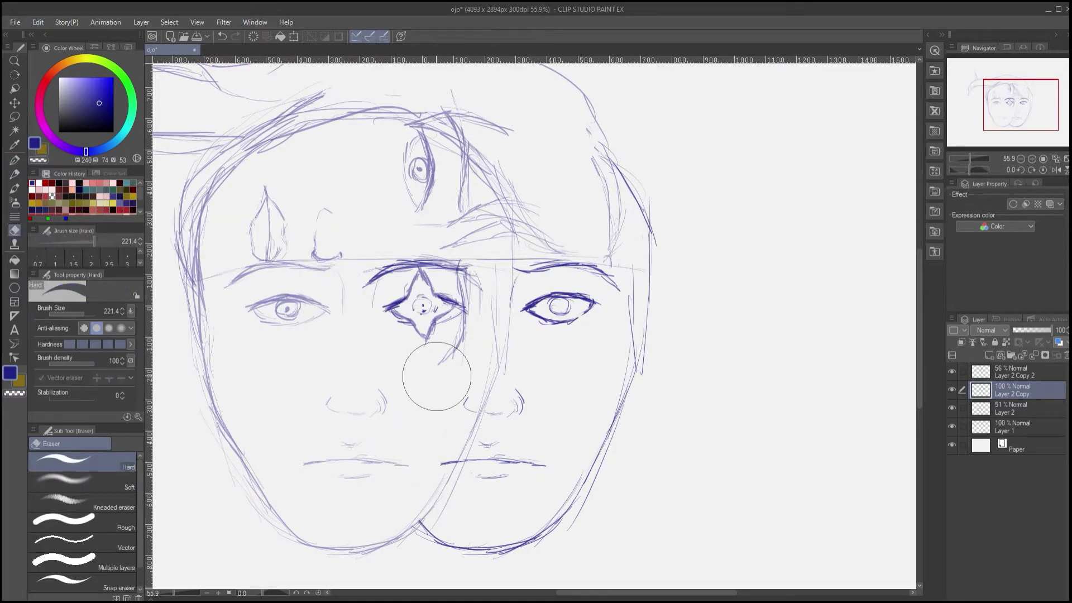
left_click_drag(441, 330, 458, 351)
Draw full upper and lower lips around the mouth line of the Layer 2 Copy face
scroll(458, 350, "down", 3)
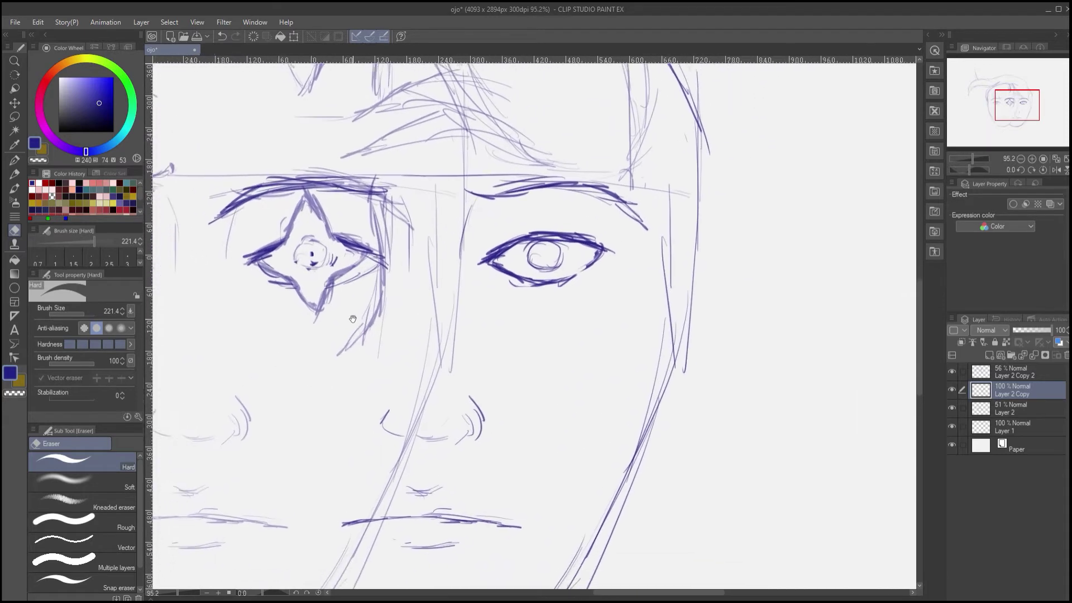
key("p")
mouse_move(357, 359)
left_mouse_down()
mouse_move(393, 358)
mouse_move(347, 383)
left_mouse_up()
key("p")
key("p")
left_click_drag(487, 390, 381, 402)
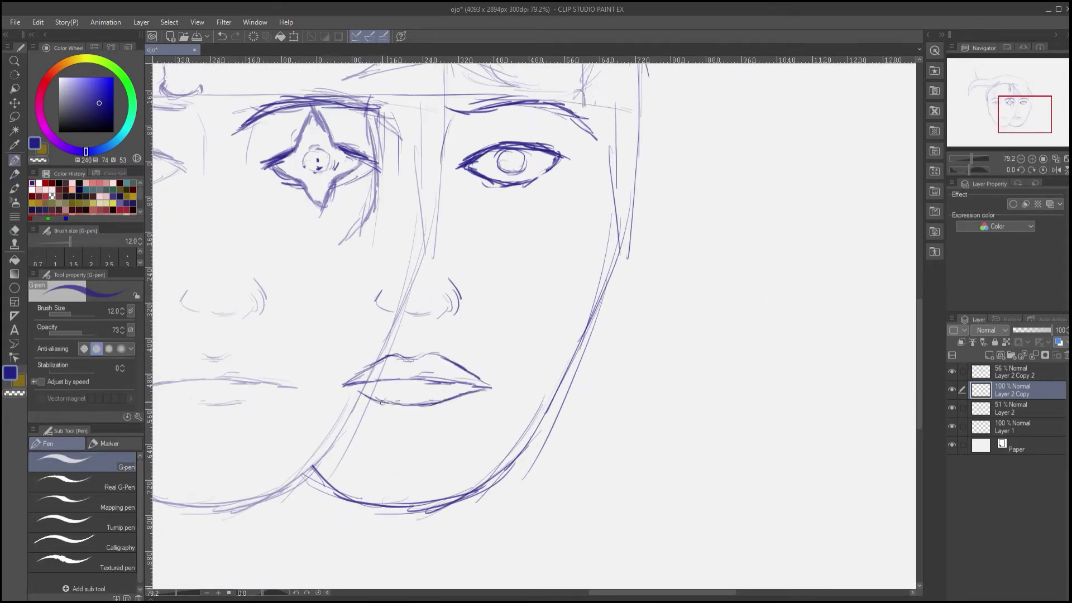
Draw the nose bridge line and thicken the outer eyebrow of the Layer 2 Copy face
left_click_drag(419, 332, 337, 389)
left_click_drag(370, 179, 360, 227)
left_click_drag(365, 165, 396, 172)
mouse_move(375, 167)
left_mouse_down()
mouse_move(422, 149)
mouse_move(514, 192)
left_mouse_up()
left_click_drag(391, 212, 549, 277)
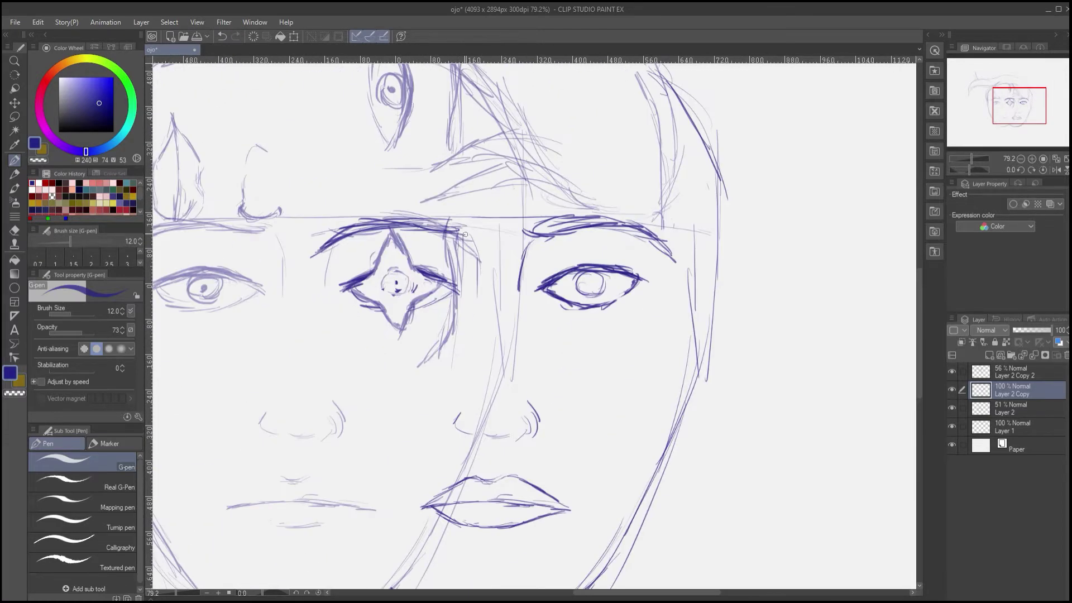
Thicken the inner end of the brow above the star eye and draw the line running down beside the nose bridge
left_click_drag(445, 224, 462, 240)
mouse_move(464, 239)
left_mouse_down()
mouse_move(433, 219)
mouse_move(385, 216)
left_mouse_up()
mouse_move(462, 244)
left_mouse_down()
mouse_move(480, 269)
mouse_move(479, 299)
left_mouse_up()
Touch up the mouth corners of the Layer 2 Copy face and draw the pupil in its outer eye
mouse_move(488, 405)
left_mouse_down()
mouse_move(374, 317)
mouse_move(393, 310)
left_mouse_up()
mouse_move(464, 417)
left_mouse_down()
mouse_move(448, 405)
mouse_move(472, 412)
mouse_move(455, 419)
left_mouse_up()
key("e")
left_click_drag(330, 406, 351, 420)
key("p")
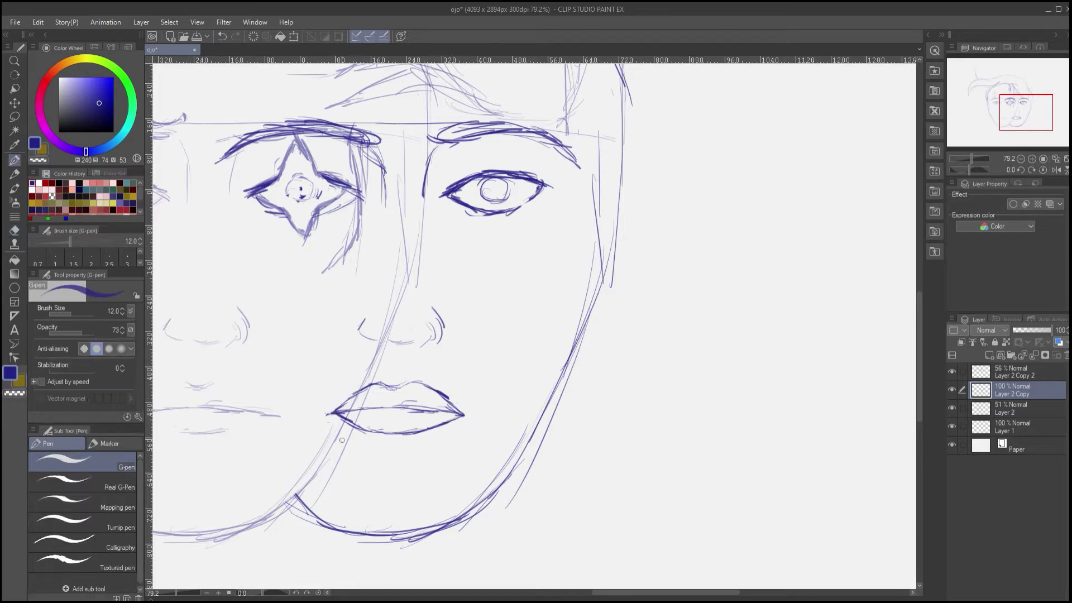
left_click_drag(496, 191, 429, 303)
scroll(522, 225, "down", 4)
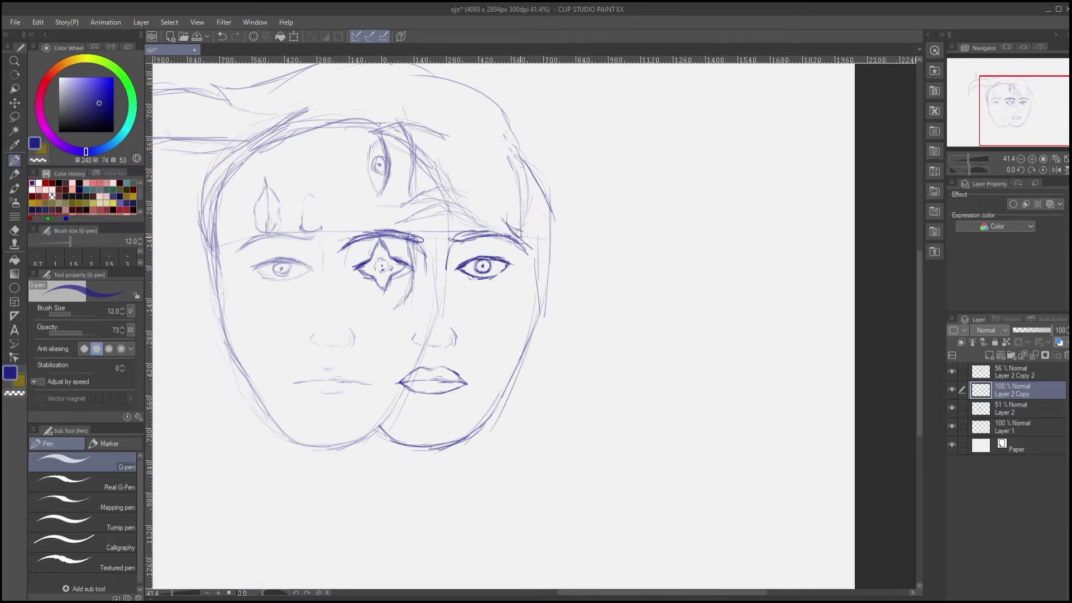
Draw a wavy lock of hair falling from the temple along the outer cheek of the Layer 2 Copy face
left_click_drag(516, 231, 536, 263)
mouse_move(537, 279)
left_mouse_down()
mouse_move(513, 308)
mouse_move(534, 413)
left_mouse_up()
left_click_drag(524, 389, 532, 499)
left_click_drag(464, 499, 567, 411)
Sketch the neck and both shoulder lines beneath the Layer 2 Copy face
mouse_move(589, 333)
left_mouse_down()
mouse_move(588, 404)
mouse_move(603, 402)
left_mouse_up()
left_click_drag(600, 388, 622, 405)
left_click_drag(474, 412, 421, 442)
left_click_drag(474, 399, 389, 436)
left_click_drag(620, 409, 731, 459)
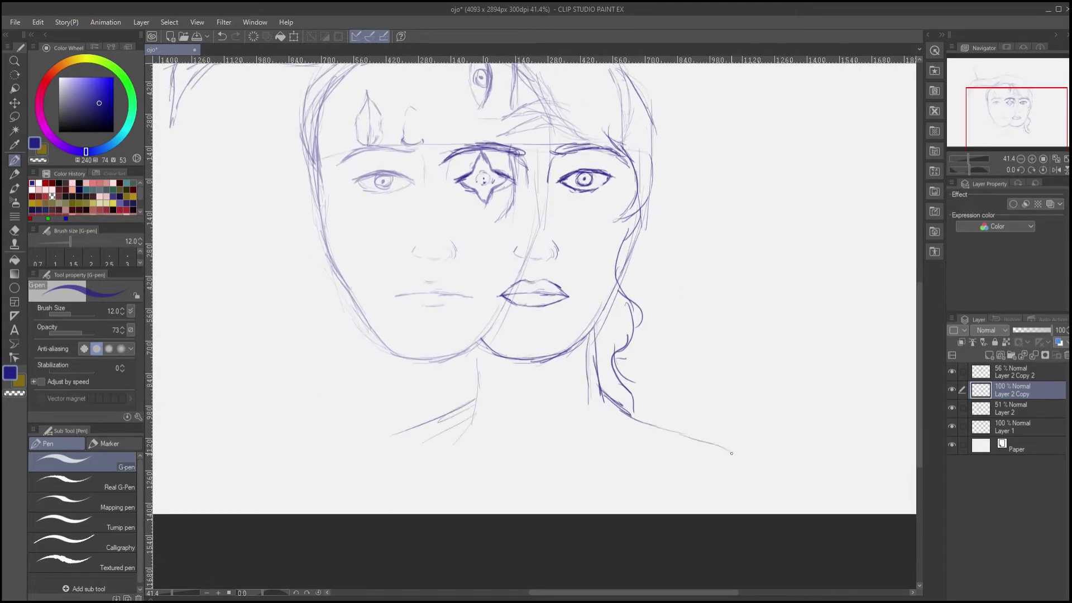
Add another wavy strand with a pointed tip to the hair beside the neck
left_click_drag(627, 342, 520, 374)
mouse_move(509, 320)
left_mouse_down()
mouse_move(489, 367)
mouse_move(492, 472)
left_mouse_up()
left_click_drag(489, 475, 495, 483)
Draw a long outer lock of wavy hair from the crown down past the shoulder
mouse_move(542, 139)
left_mouse_down()
mouse_move(523, 176)
mouse_move(542, 192)
left_mouse_up()
left_click_drag(506, 148, 568, 249)
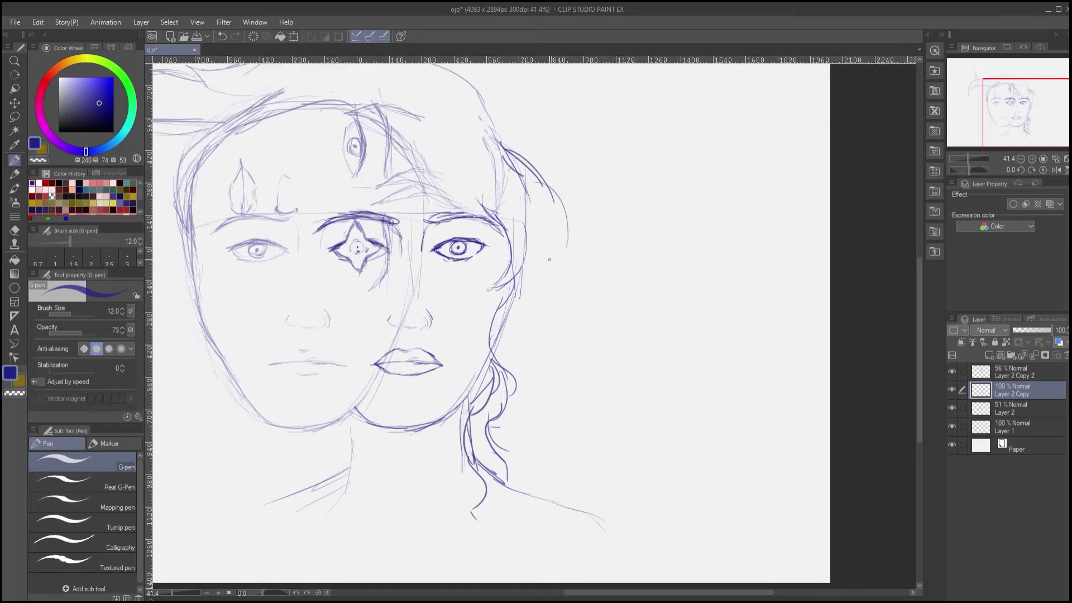
left_click_drag(534, 182, 562, 321)
left_click_drag(552, 296, 547, 386)
mouse_move(545, 377)
left_mouse_down()
mouse_move(550, 445)
mouse_move(560, 422)
left_mouse_up()
left_click_drag(581, 370, 566, 482)
left_click_drag(573, 405, 580, 497)
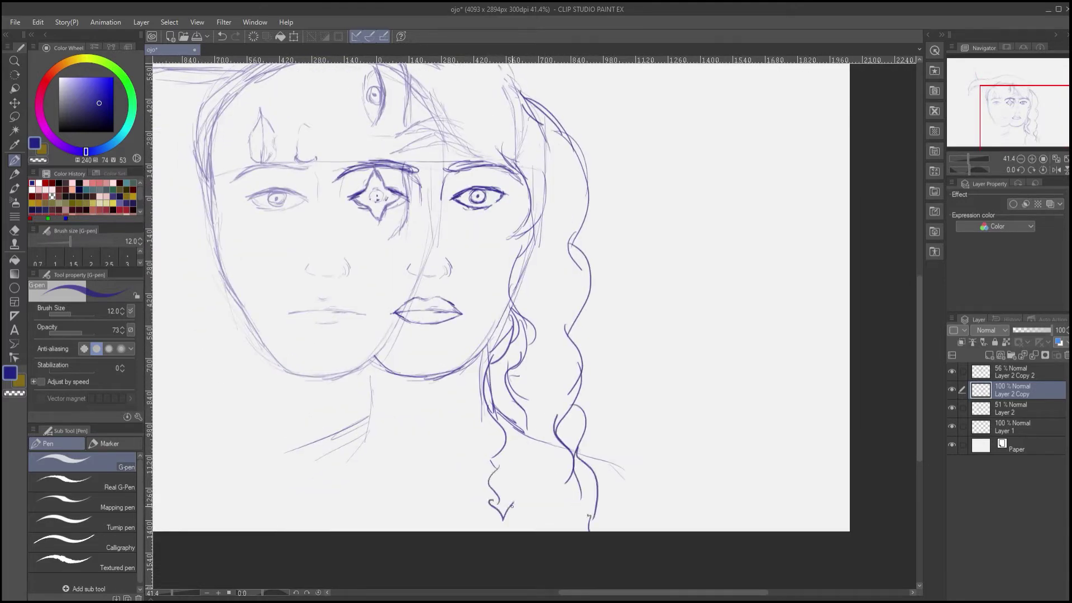
Draw the curled tips and lower crossing strands of the wavy hair over the shoulder
left_click_drag(512, 506, 520, 485)
mouse_move(485, 412)
left_mouse_down()
mouse_move(471, 465)
mouse_move(547, 528)
left_mouse_up()
left_click_drag(548, 478, 544, 511)
left_click_drag(595, 357, 586, 424)
left_click_drag(579, 426, 590, 496)
mouse_move(577, 493)
left_mouse_down()
mouse_move(619, 507)
mouse_move(651, 566)
left_mouse_up()
left_click_drag(620, 502, 648, 568)
left_click_drag(340, 341, 423, 407)
Erase the cheek contour where the hair covers it and redraw the inner strand down to the neck
key("e")
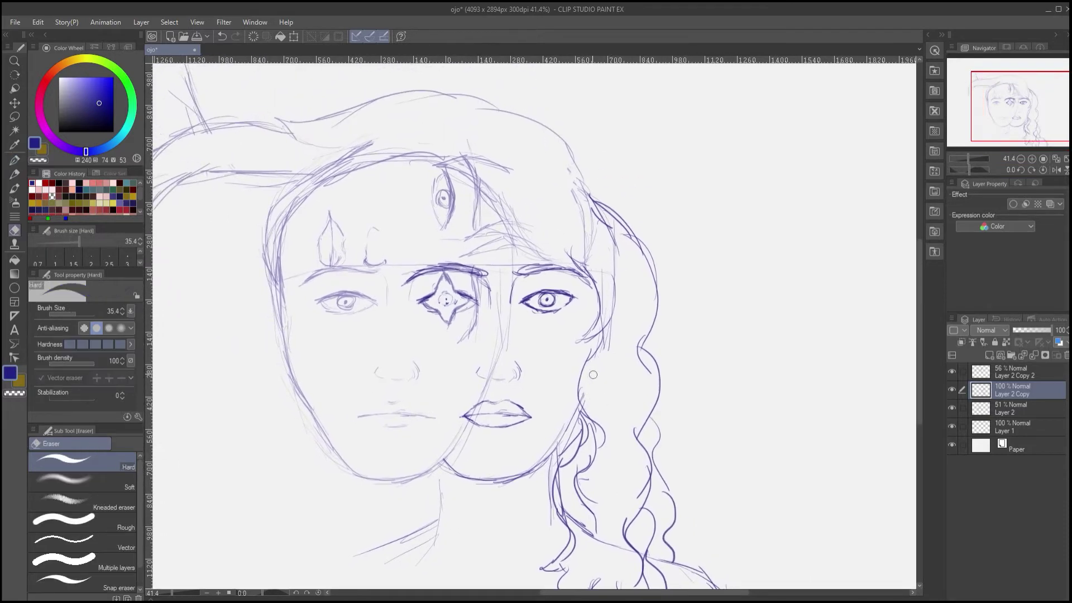
key("p")
left_click_drag(579, 407, 549, 453)
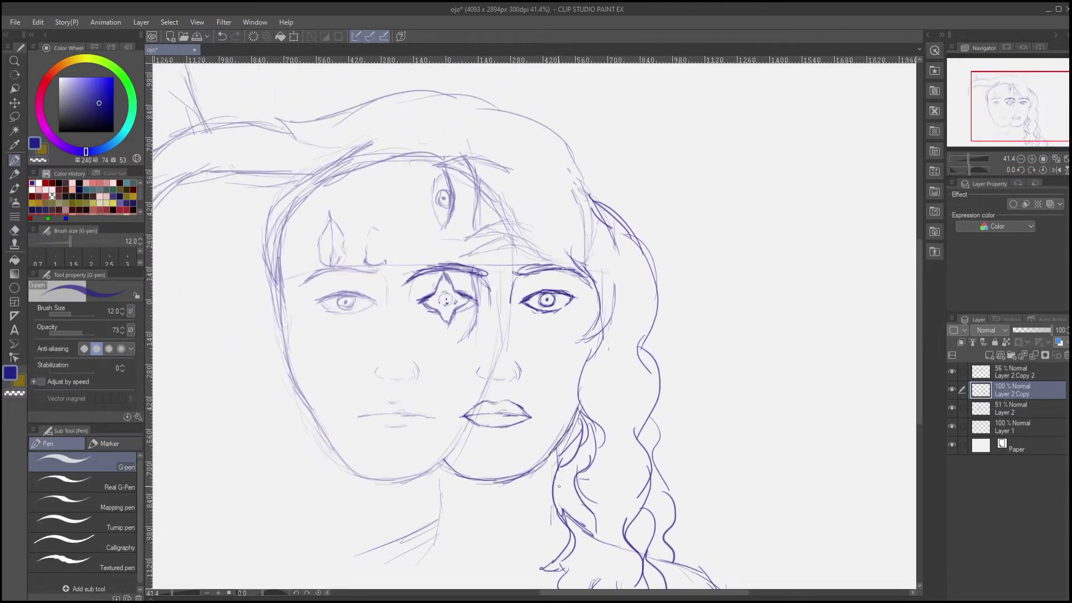
Lower Layer 2 Copy to 53% opacity, set Layer 2 to 100%, and save the file
mouse_move(366, 384)
left_mouse_down()
mouse_move(472, 405)
mouse_move(474, 367)
left_mouse_up()
left_click(1031, 329)
left_click_drag(1030, 326, 1028, 328)
left_click(1015, 408)
left_click(1051, 330)
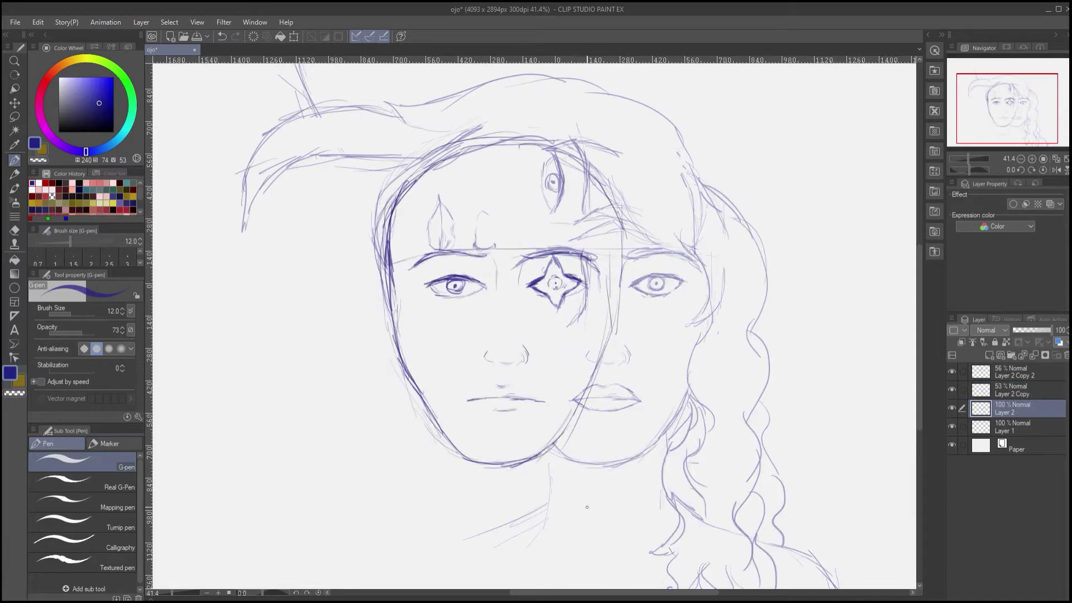
key("ctrl+s")
Erase the Layer 2 face contour where it crosses the neighbouring face and the forehead
left_click_drag(594, 506, 564, 546)
key("e")
left_click_drag(594, 291, 538, 466)
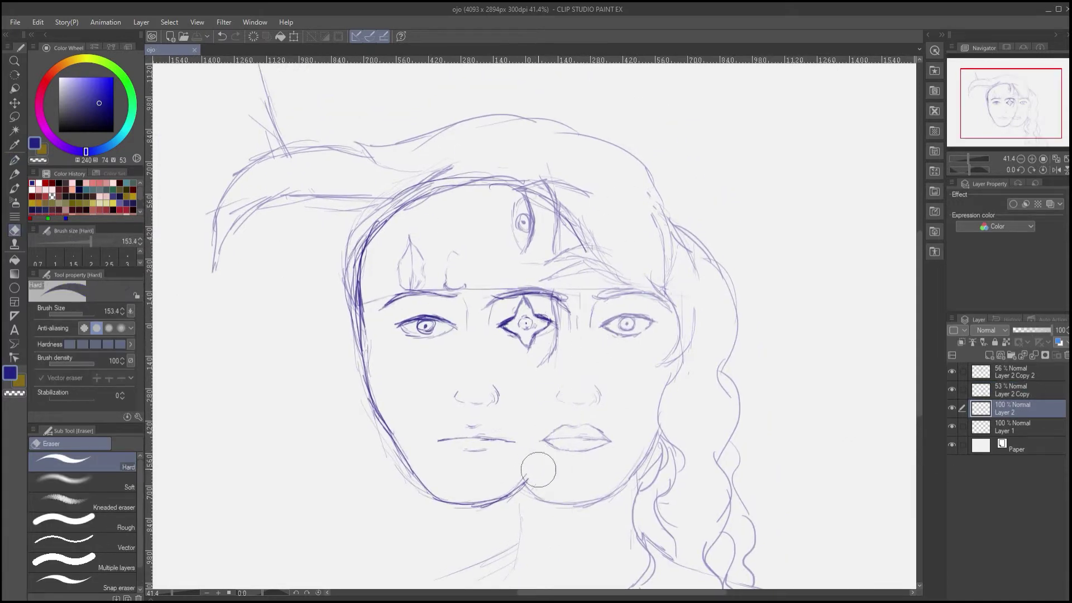
mouse_move(585, 229)
left_mouse_down()
mouse_move(351, 268)
mouse_move(372, 288)
left_mouse_up()
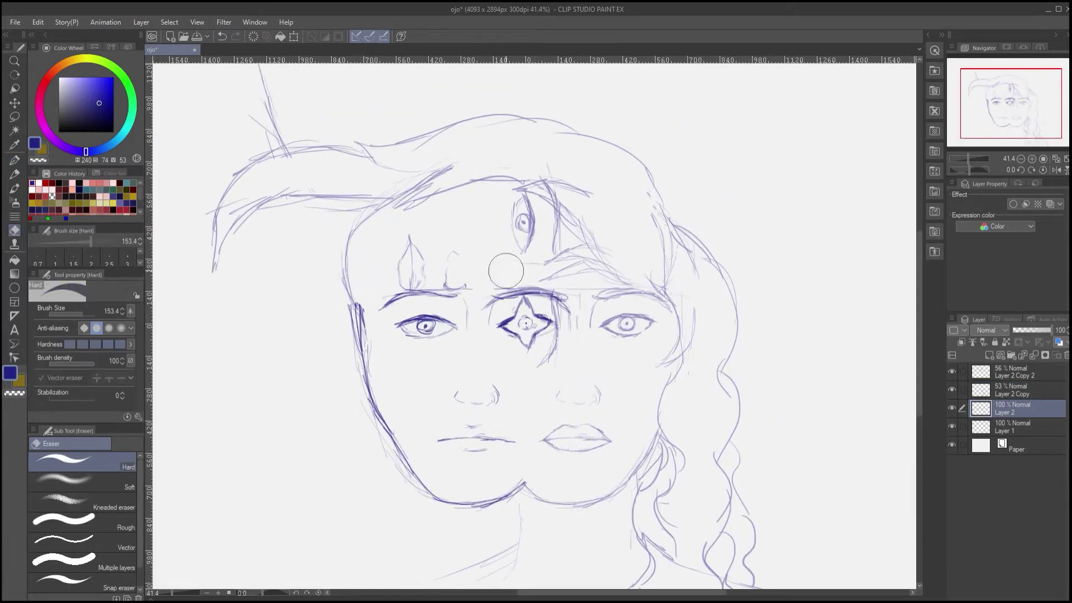
Redraw the round iris and pupil inside the star eye on Layer 2
scroll(459, 420, "up", 4)
scroll(479, 366, "up", 1)
key("p")
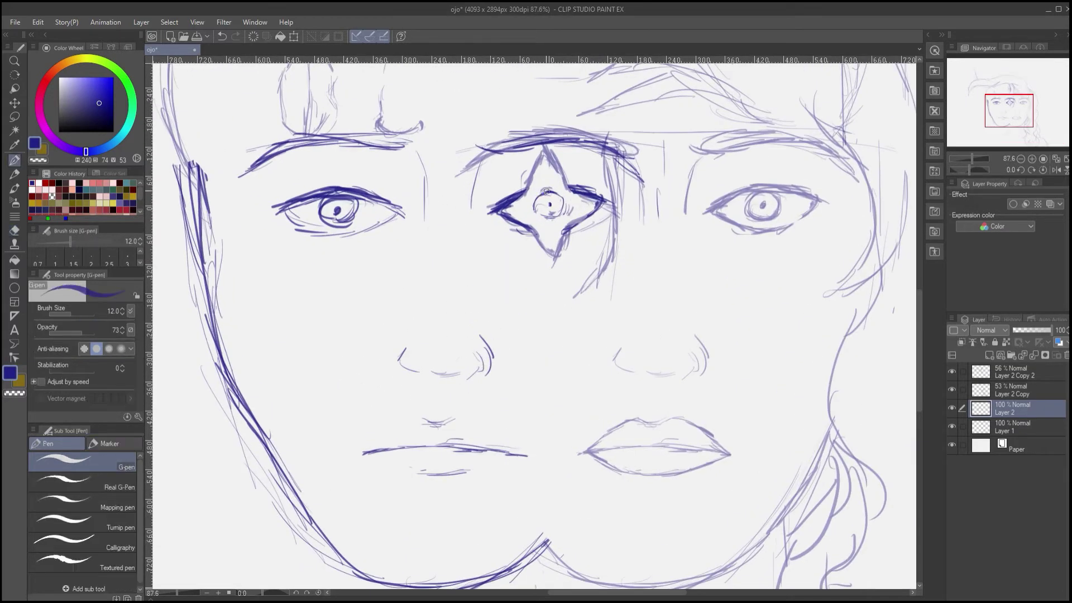
scroll(368, 366, "down", 5)
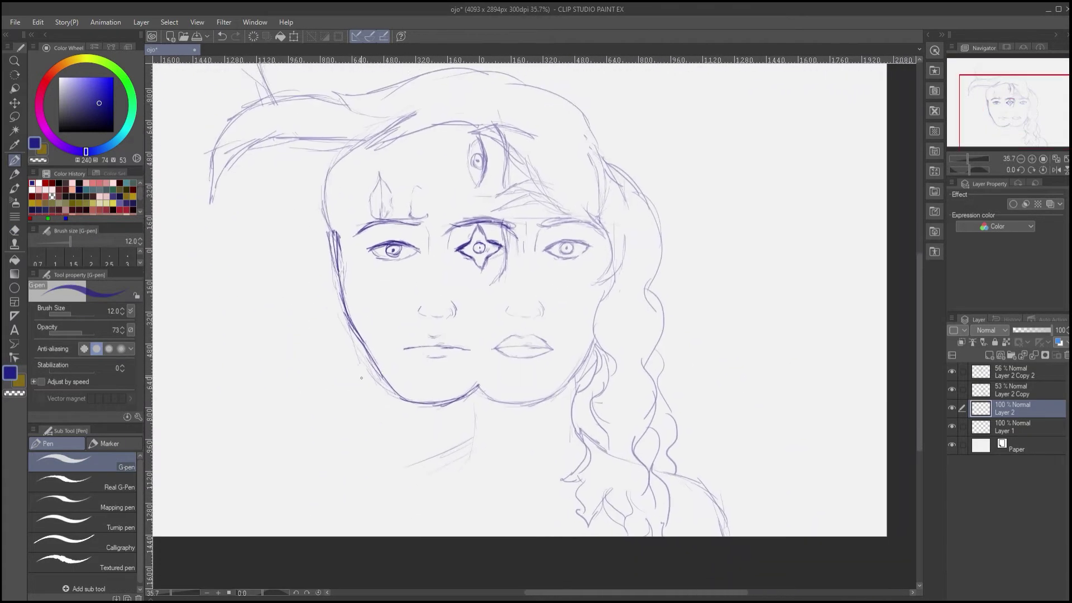
Draw the neck and shoulder of the Layer 2 figure, plus the vertical line dividing the two necks
left_click_drag(369, 437, 361, 468)
left_click_drag(365, 437, 340, 466)
left_click_drag(363, 431, 324, 464)
left_click_drag(364, 429, 245, 491)
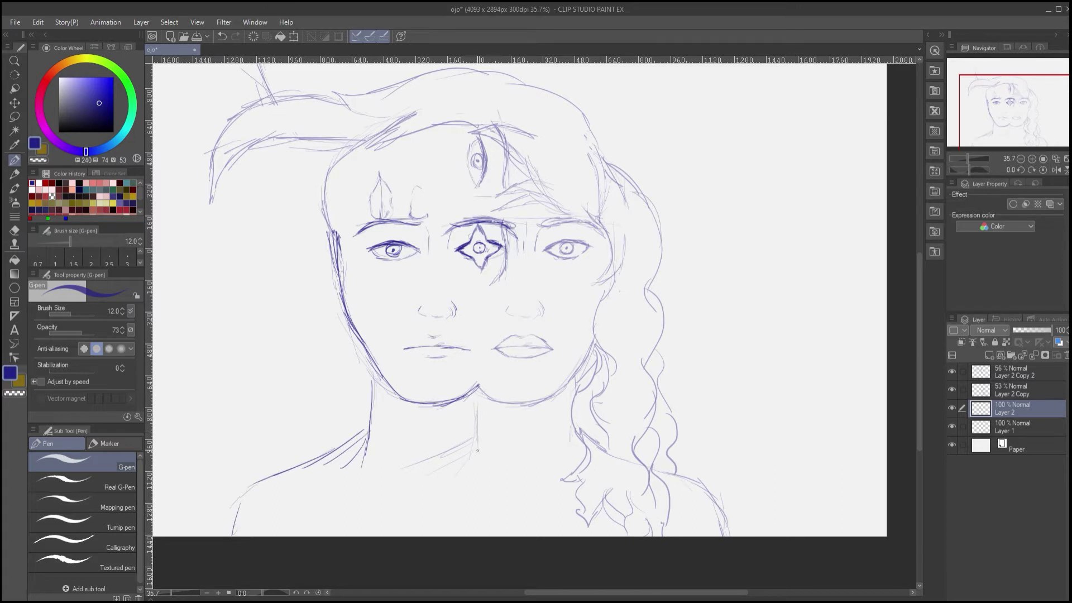
left_click_drag(476, 406, 476, 481)
Erase the leftover Layer 2 Copy shoulder strokes that cross the Layer 2 neck
left_click(1015, 391)
key("e")
left_click(1014, 372)
Draw an ear with inner folds on the outer side of the Layer 2 face
left_click(1014, 409)
key("p")
left_click_drag(376, 321, 388, 325)
left_click_drag(383, 318, 454, 390)
mouse_move(395, 368)
left_mouse_down()
mouse_move(361, 328)
mouse_move(376, 261)
mouse_move(362, 327)
mouse_move(383, 345)
left_mouse_up()
left_click_drag(384, 343, 367, 288)
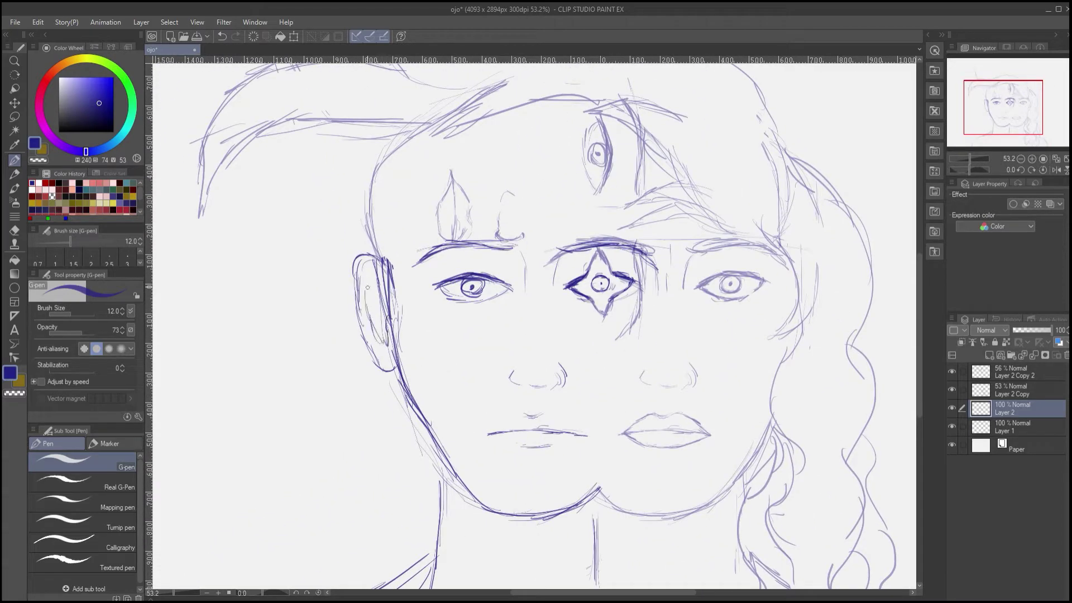
Draw a lock of hair hanging from behind the ear and tapering to a point at the neck
mouse_move(362, 350)
left_mouse_down()
mouse_move(397, 476)
mouse_move(443, 516)
left_mouse_up()
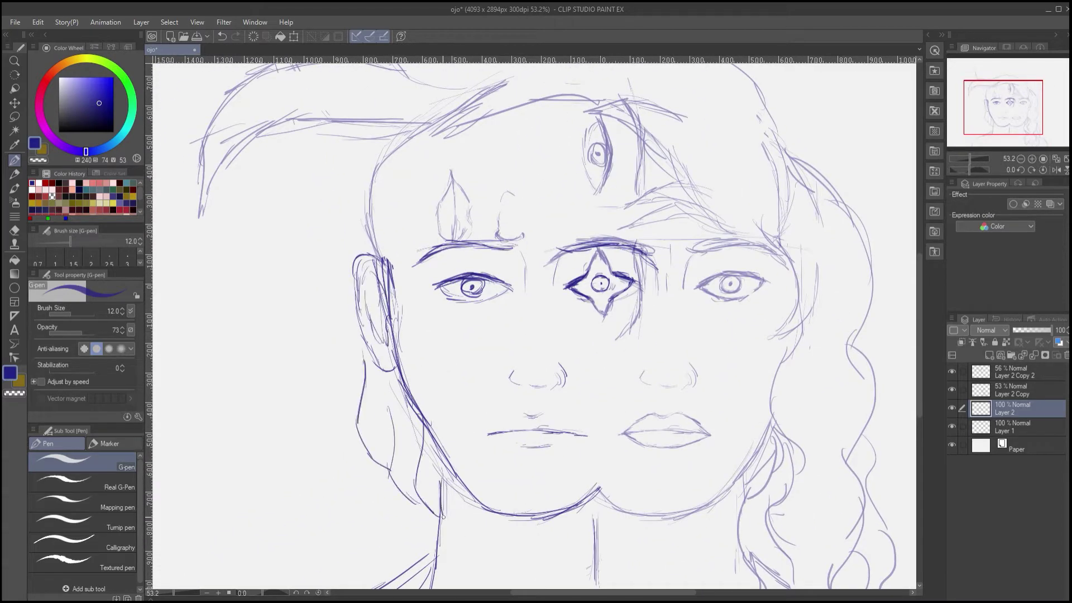
left_click_drag(440, 473, 444, 496)
key("e")
key("p")
mouse_move(445, 453)
left_mouse_down()
mouse_move(446, 526)
mouse_move(461, 483)
left_mouse_up()
left_click_drag(433, 446, 439, 522)
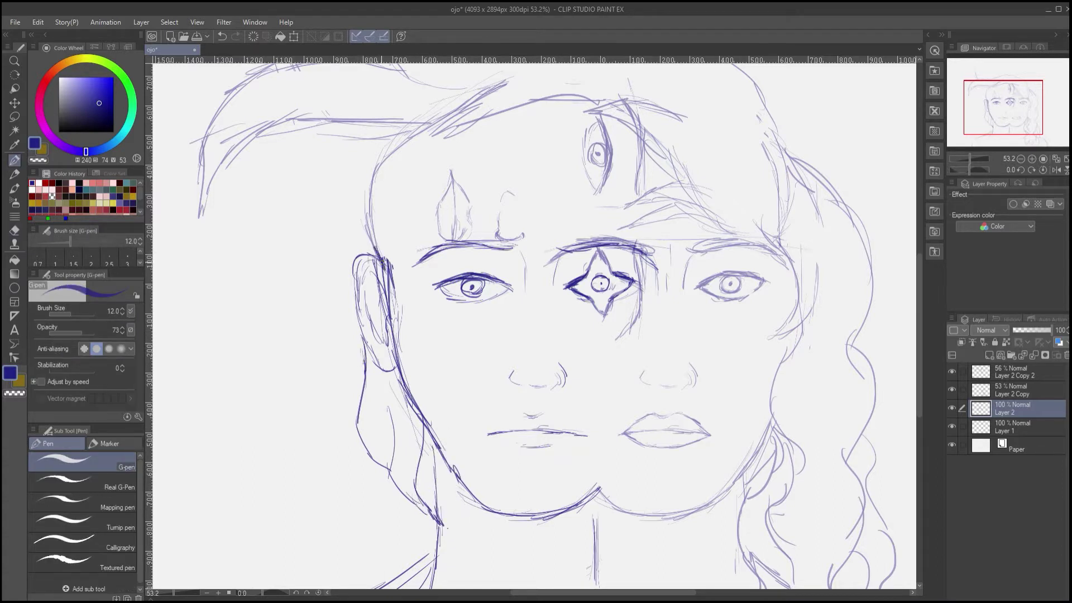
Strengthen the Layer 2 face contour from the temple down past the ear and clean up its stray lines
mouse_move(373, 235)
left_mouse_down()
mouse_move(389, 298)
mouse_move(404, 296)
mouse_move(408, 341)
left_mouse_up()
key("e")
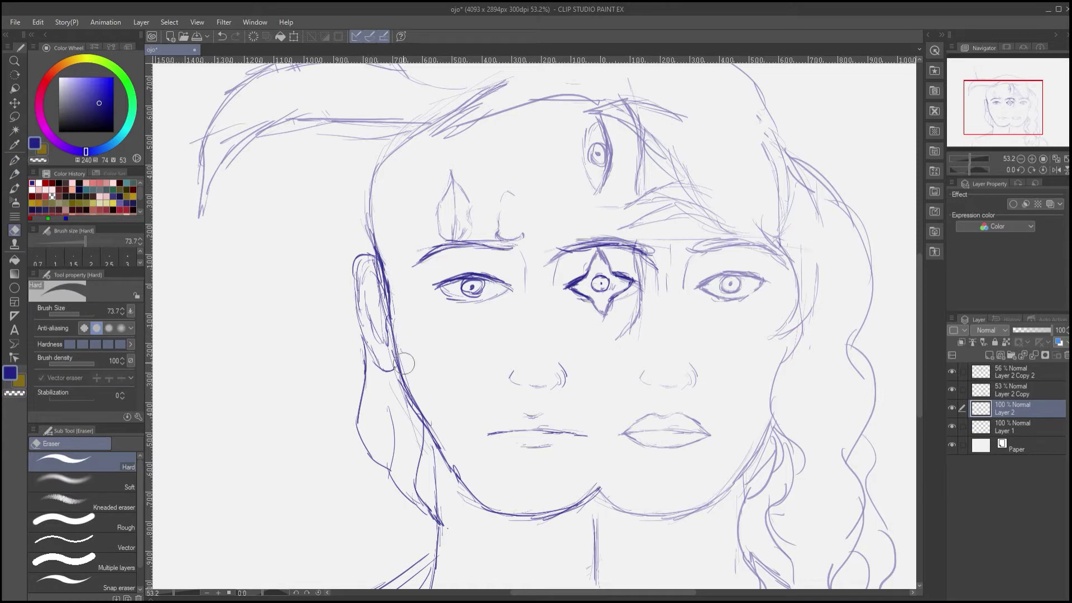
mouse_move(550, 484)
left_mouse_down()
mouse_move(428, 364)
mouse_move(339, 369)
left_mouse_up()
Draw full upper and lower lips around the mouth line of the Layer 2 face and erase the excess strokes
scroll(418, 441, "up", 4)
key("p")
left_click_drag(443, 334, 504, 374)
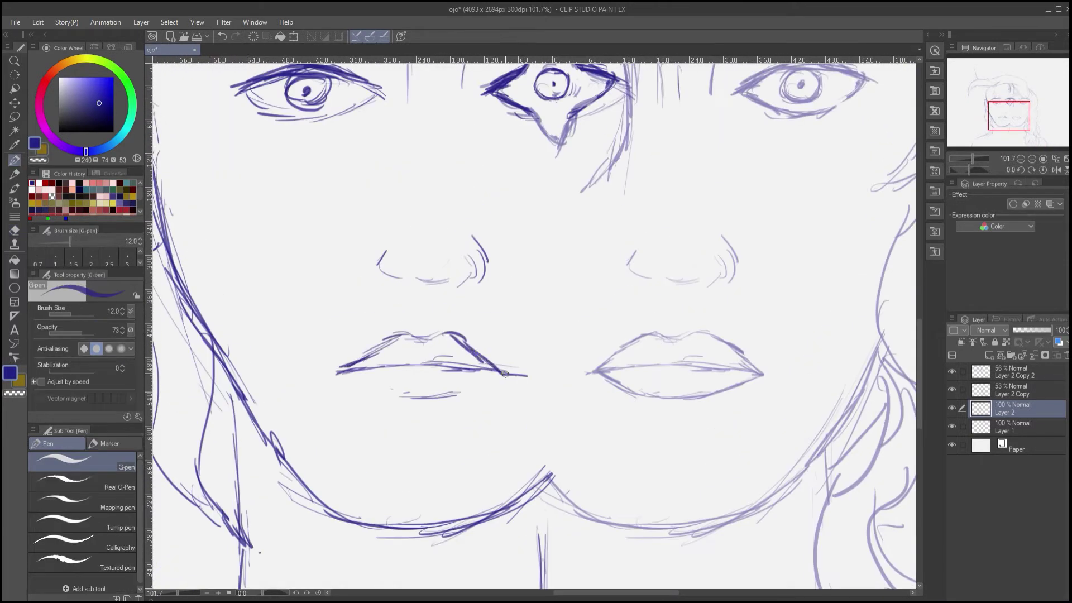
left_click_drag(458, 333, 520, 374)
key("e")
mouse_move(454, 337)
left_mouse_down()
mouse_move(500, 369)
mouse_move(440, 394)
mouse_move(351, 369)
left_mouse_up()
key("p")
Draw the collarbone line across the chest of the Layer 2 figure
scroll(390, 330, "down", 5)
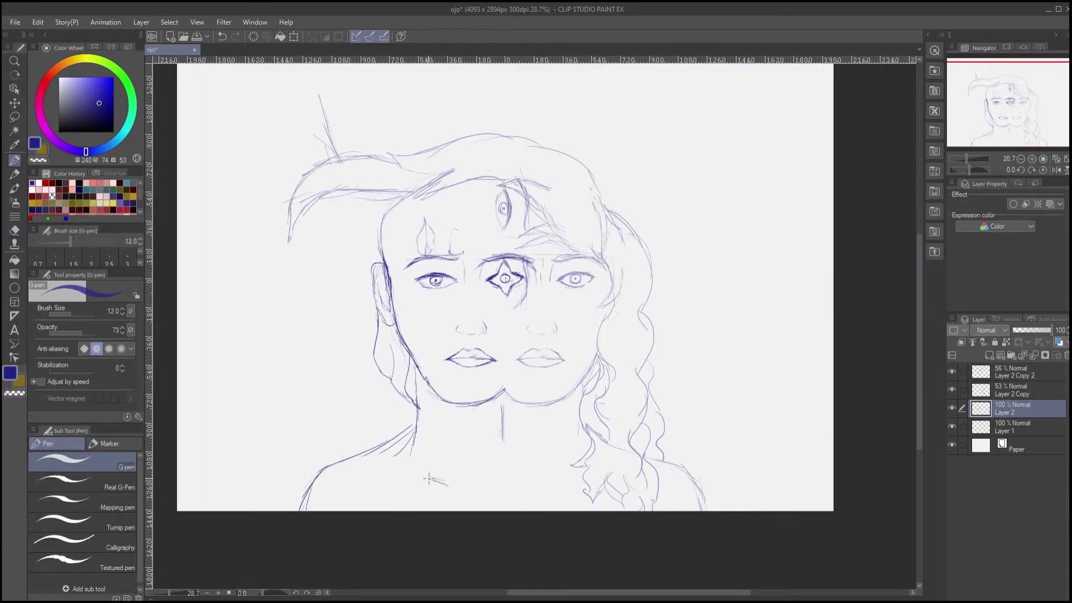
left_click_drag(429, 479, 365, 474)
Set Layer 2 Copy to 100% opacity and touch up the collarbone area beside the curled hair
left_click(1013, 391)
left_click(1050, 331)
key("e")
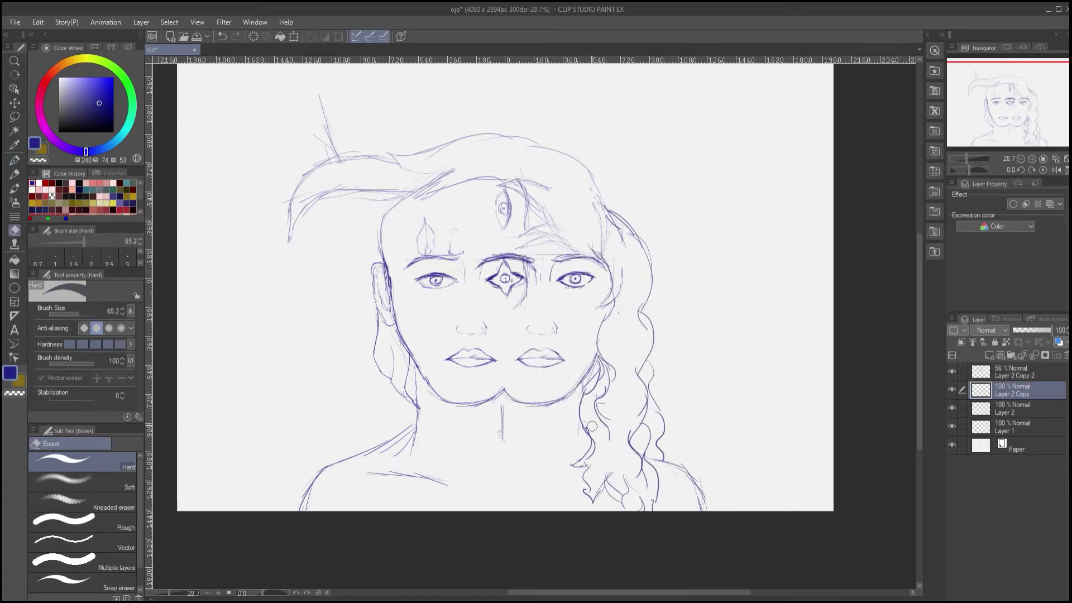
key("p")
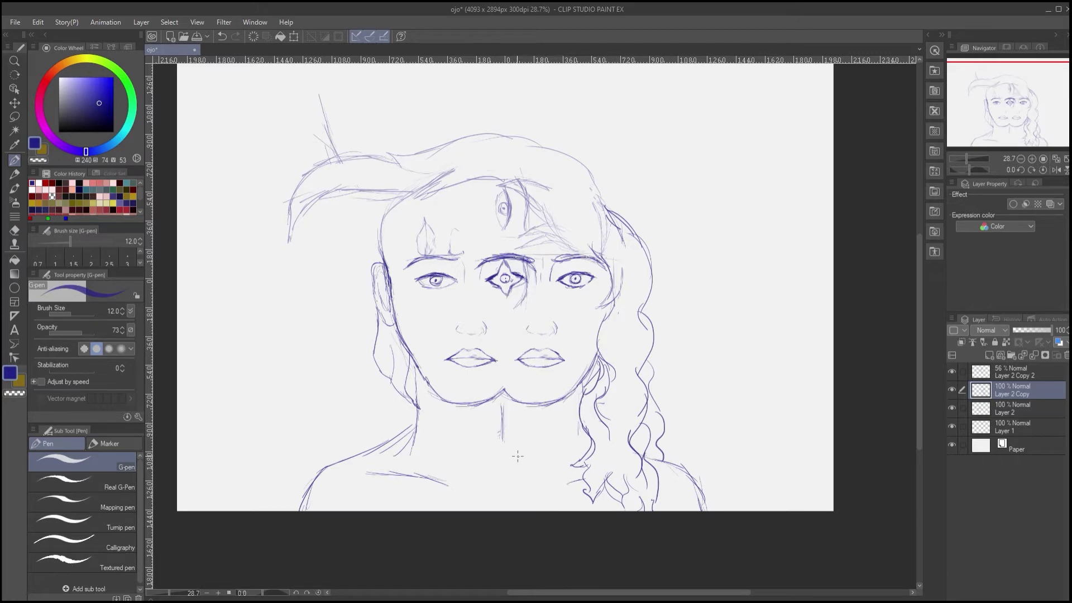
left_click_drag(422, 427, 532, 495)
Select Layer 2 Copy 2 and rotate the canvas about -90 degrees so the sideways face stands upright
left_click(1014, 372)
left_click_drag(453, 282, 492, 404)
left_click_drag(492, 405, 432, 384)
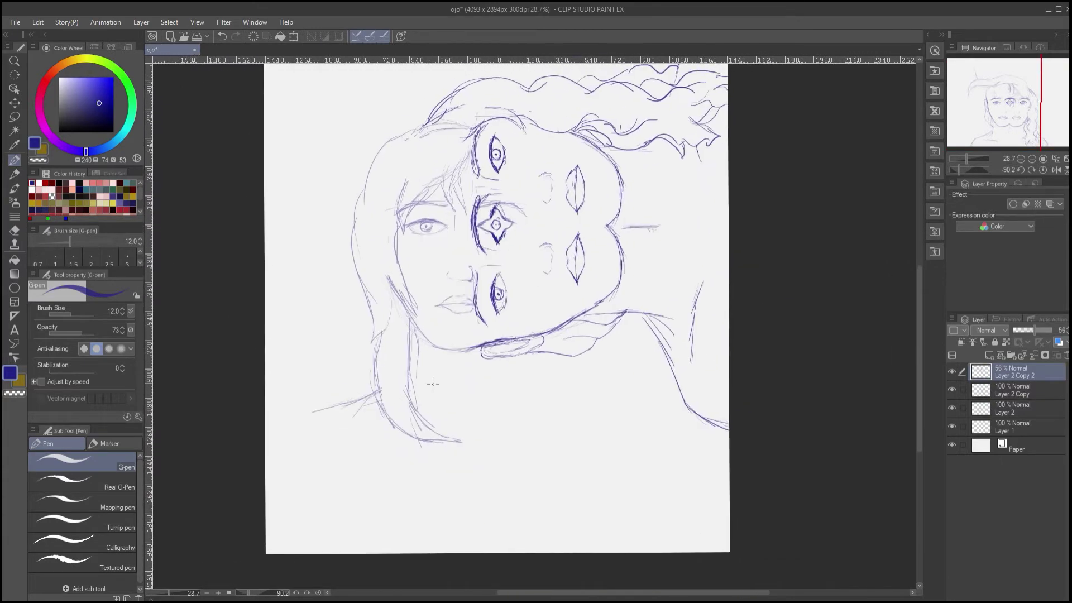
With Layer 2 Copy 2 at 100% opacity, draw its neck, shoulders, arms and collarbone using the Mechanical pencil
key("p")
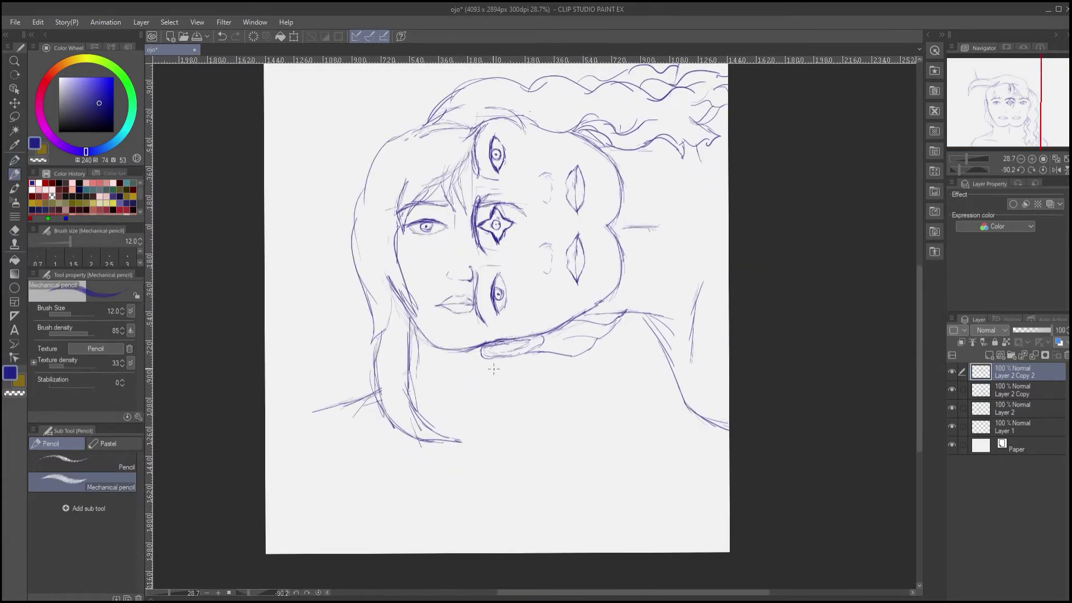
left_click_drag(537, 413, 601, 539)
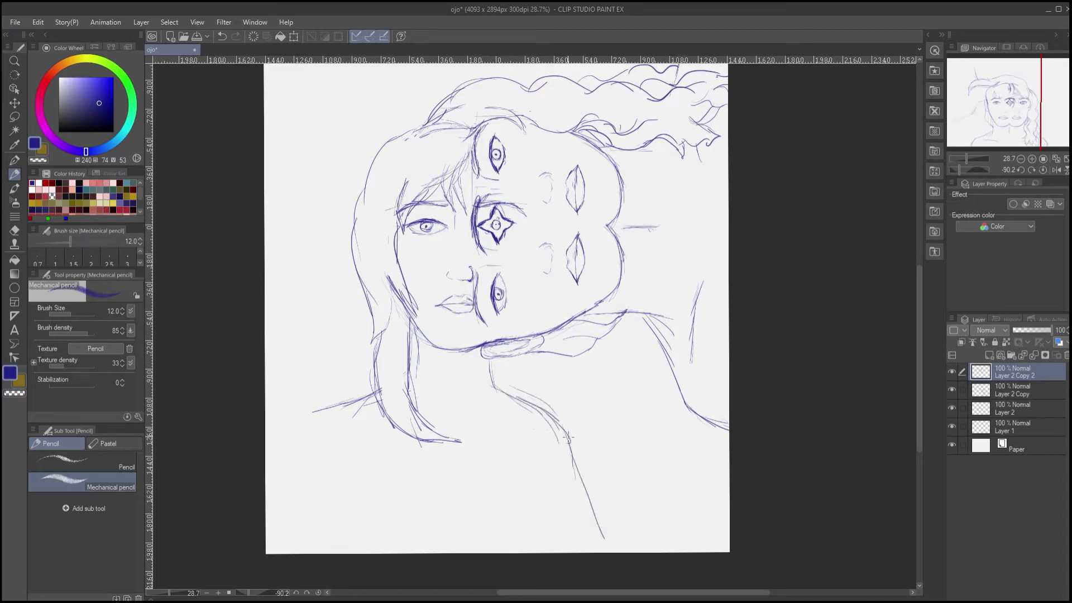
left_click_drag(568, 433, 600, 544)
left_click_drag(314, 413, 335, 550)
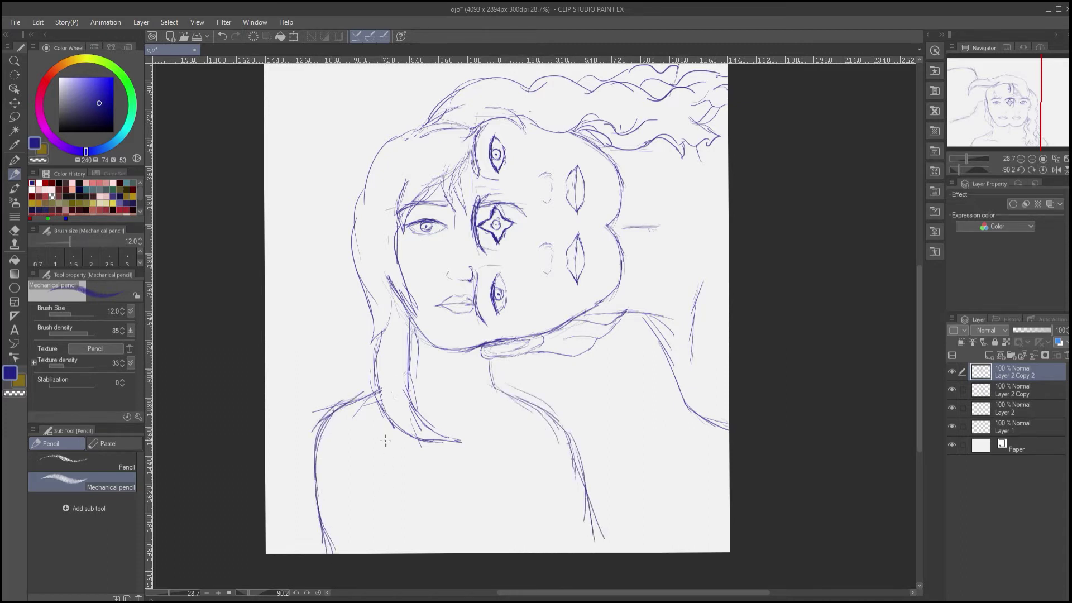
left_click_drag(385, 440, 416, 550)
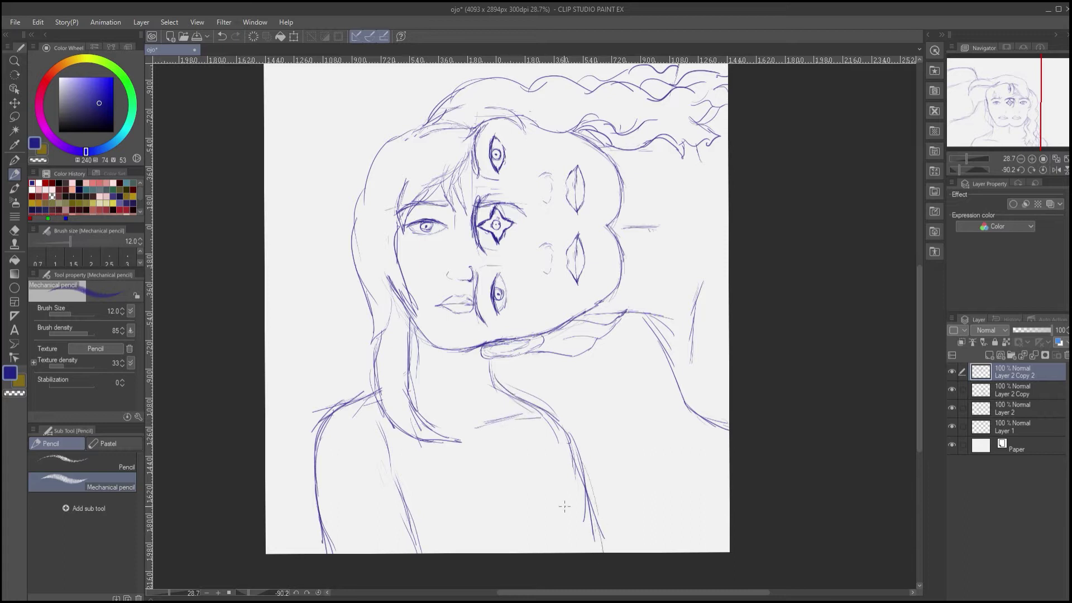
key("e")
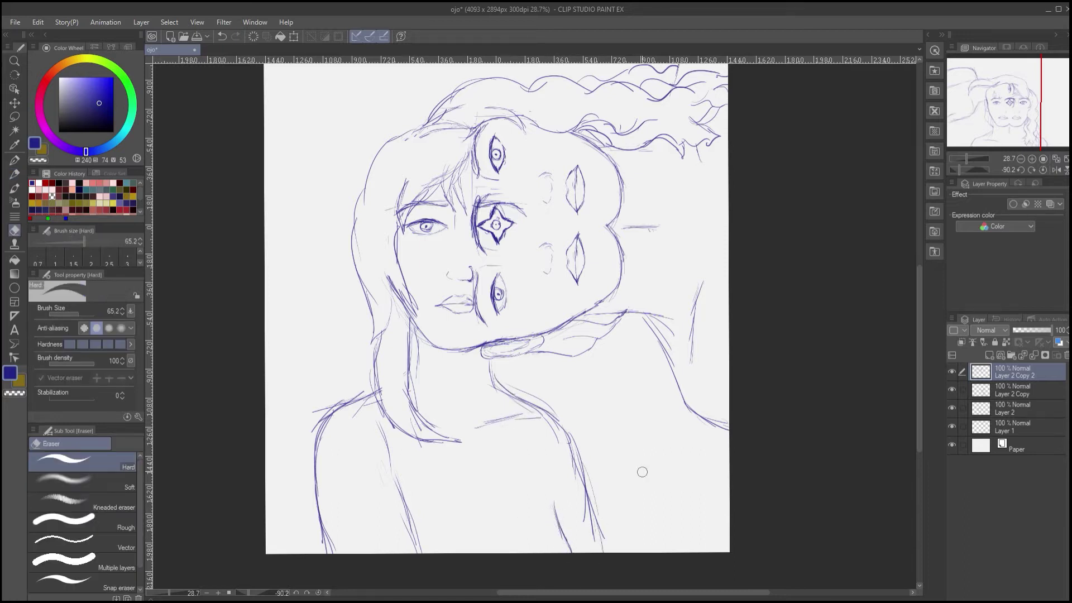
Reset the canvas rotation and sketch over the lower shoulder and arm contour of the sideways figure
left_click(1043, 170)
key("p")
key("p")
left_click_drag(439, 346, 335, 418)
left_click_drag(397, 382, 310, 426)
Erase the surplus inner arm lines of the sideways figure near the canvas edge
key("e")
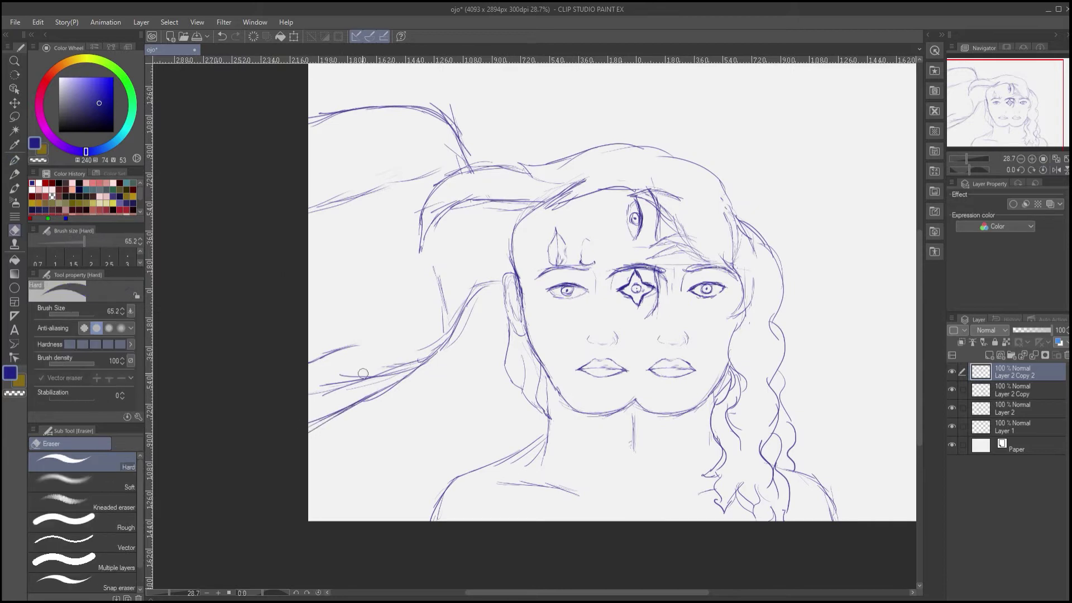
mouse_move(363, 373)
left_mouse_down()
mouse_move(385, 377)
mouse_move(308, 398)
left_mouse_up()
key("p")
key("e")
left_click_drag(359, 345, 323, 358)
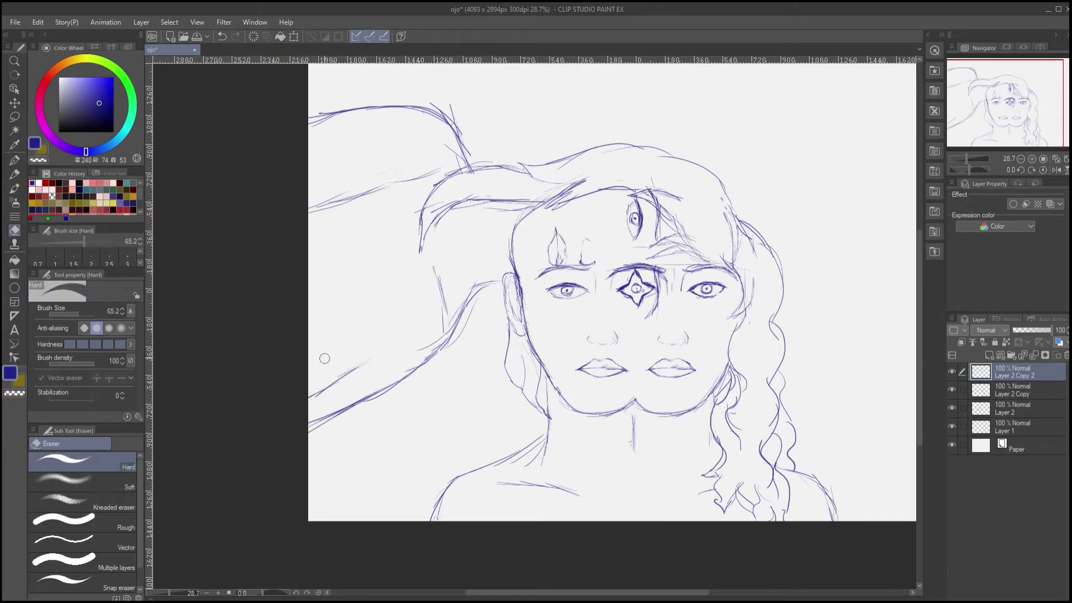
Redraw the sideways figure's lower arm contour out to the canvas edge and erase the lines it replaces
key("p")
left_click_drag(436, 357, 368, 408)
left_click_drag(400, 385, 311, 446)
left_click_drag(372, 408, 309, 448)
key("e")
left_click_drag(393, 380, 312, 420)
mouse_move(463, 458)
left_mouse_down()
mouse_move(252, 454)
mouse_move(437, 426)
left_mouse_up()
Draw a rounder shoulder curve on the sideways figure, continuing it into the arm
key("p")
mouse_move(401, 261)
left_mouse_down()
mouse_move(376, 323)
mouse_move(339, 364)
left_mouse_up()
left_click_drag(360, 349, 250, 416)
Erase stray strokes around the sideways figure's shoulder and arm and add a short line below its hair
key("e")
left_click_drag(362, 324, 235, 419)
mouse_move(328, 359)
left_mouse_down()
mouse_move(402, 257)
mouse_move(386, 264)
left_mouse_up()
key("p")
key("e")
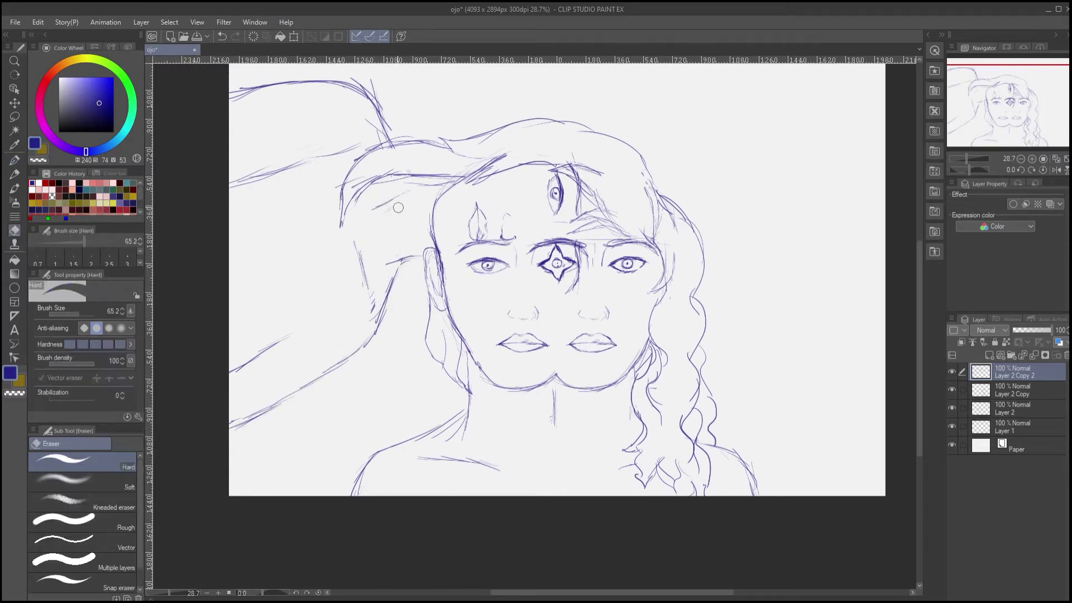
Merge Layer 2, Layer 2 Copy and Layer 2 Copy 2 into one layer
mouse_move(580, 272)
left_mouse_down()
mouse_move(485, 314)
mouse_move(528, 324)
left_mouse_up()
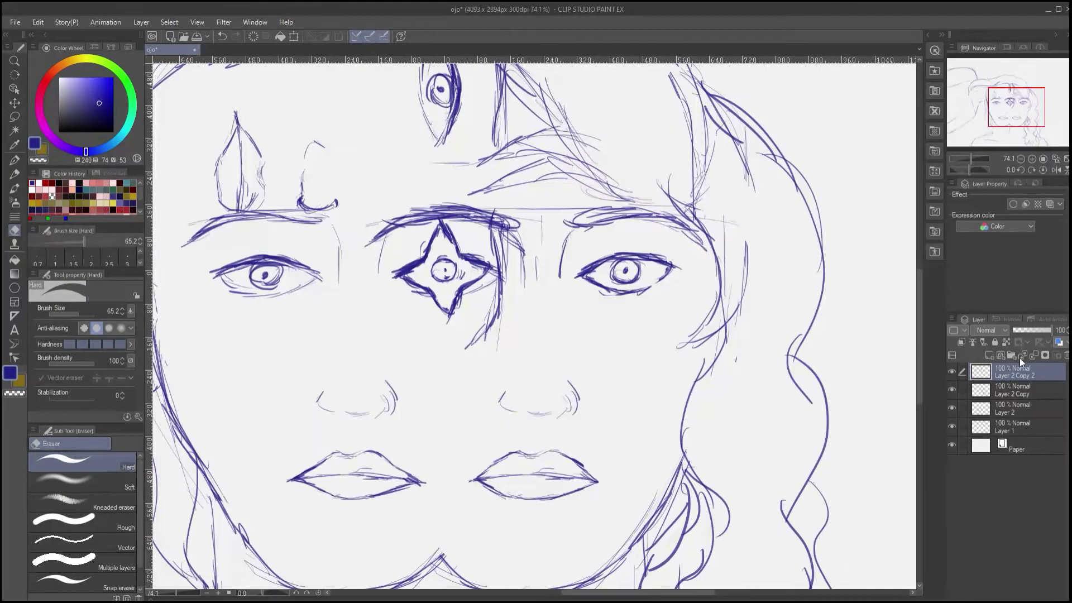
left_click(1021, 403, "shift")
key("alt+shift+e")
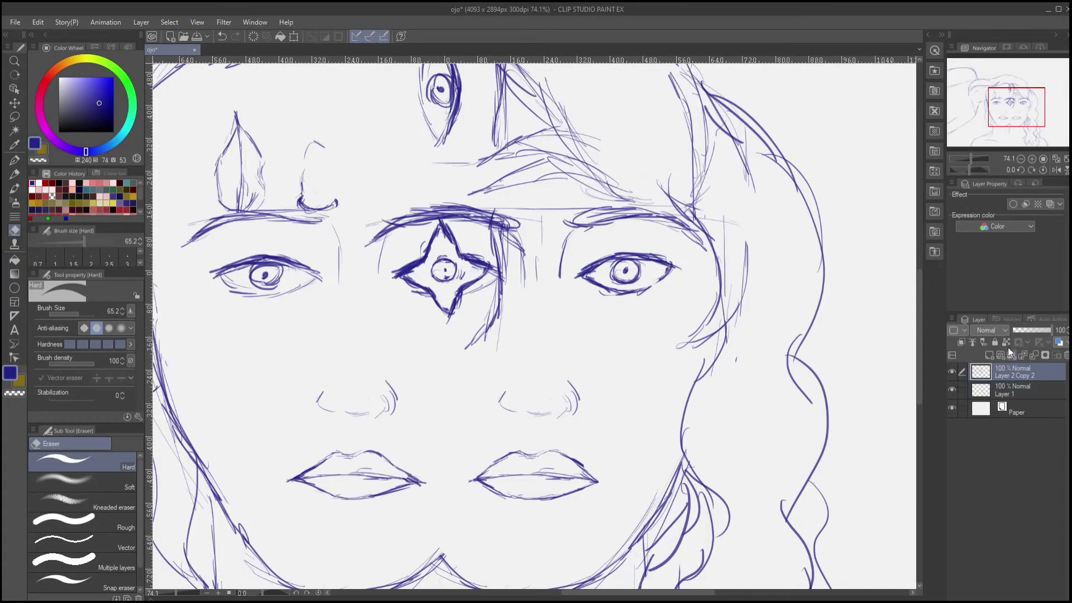
Clean up and darken the line running down from the brow beside the star eye
left_click_drag(456, 313, 411, 338)
left_click_drag(491, 296, 483, 311)
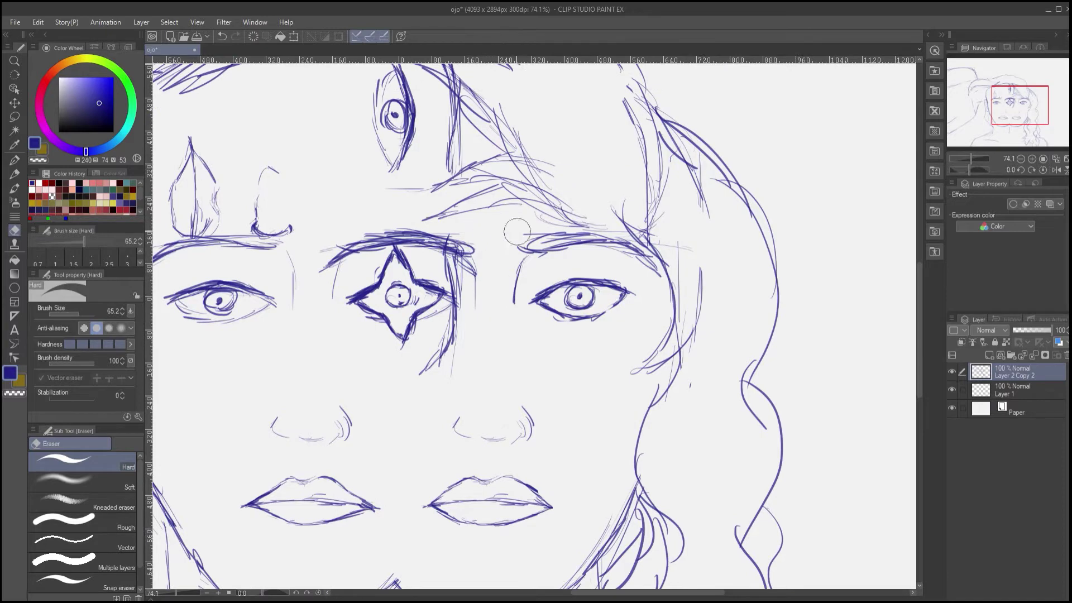
key("p")
left_click_drag(462, 261, 459, 329)
left_click_drag(466, 316, 426, 368)
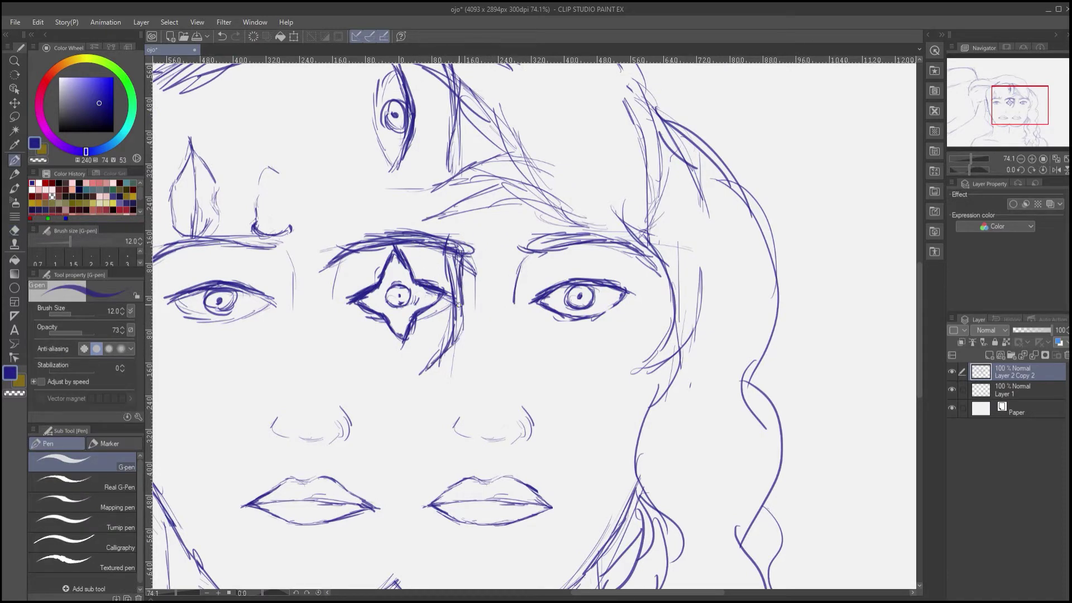
Redraw the brow end above the star eye with its descending side line, and set the eraser size to 17
mouse_move(342, 255)
left_mouse_down()
mouse_move(375, 242)
mouse_move(328, 273)
mouse_move(334, 307)
left_mouse_up()
key("e")
key("p")
left_click_drag(342, 255, 394, 237)
key("e")
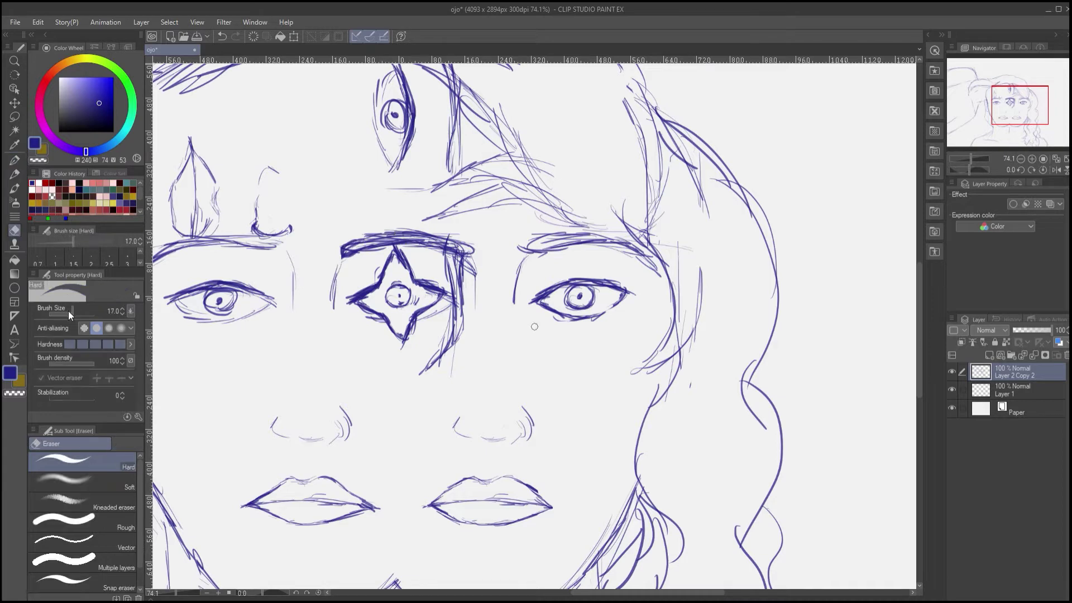
Erase the stray brow end beside the star eye and add short crease and under-eye lines around the upright faces' eyes
mouse_move(473, 245)
left_mouse_down()
mouse_move(481, 263)
mouse_move(426, 314)
mouse_move(370, 321)
left_mouse_up()
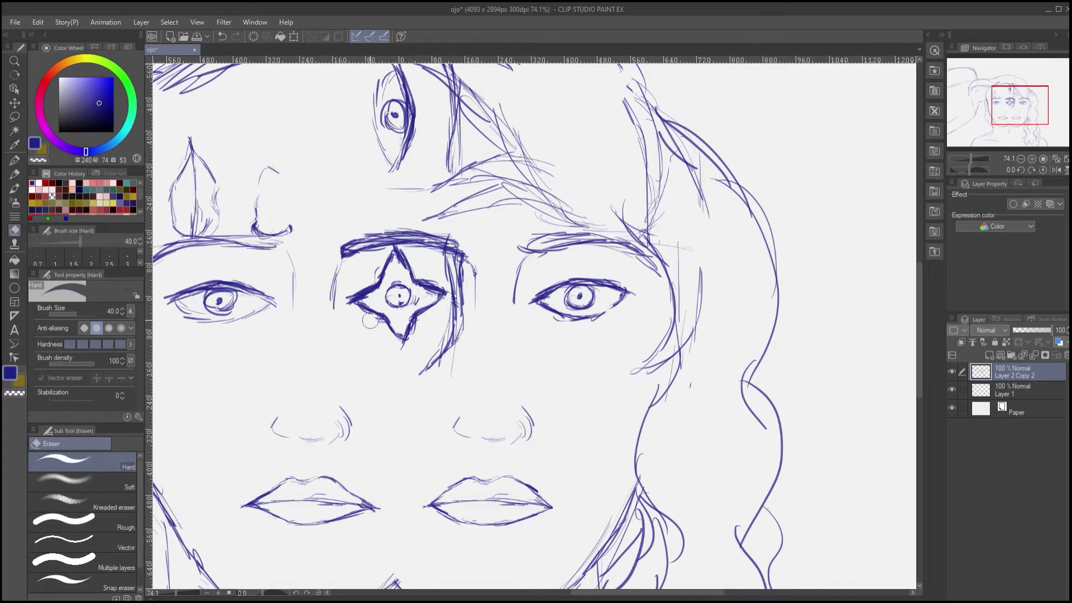
scroll(378, 299, "up", 1)
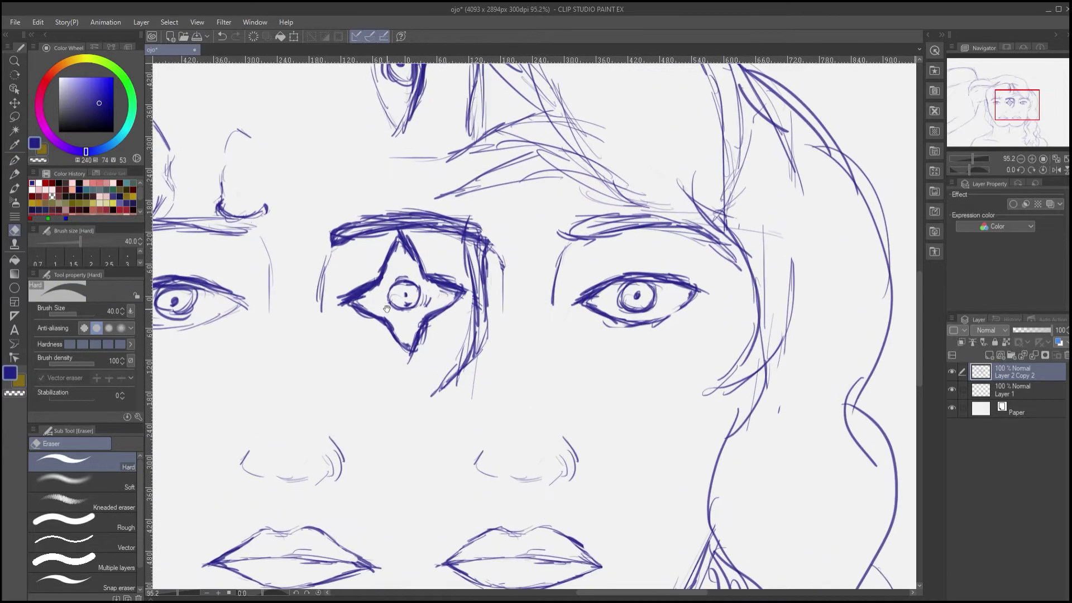
key("p")
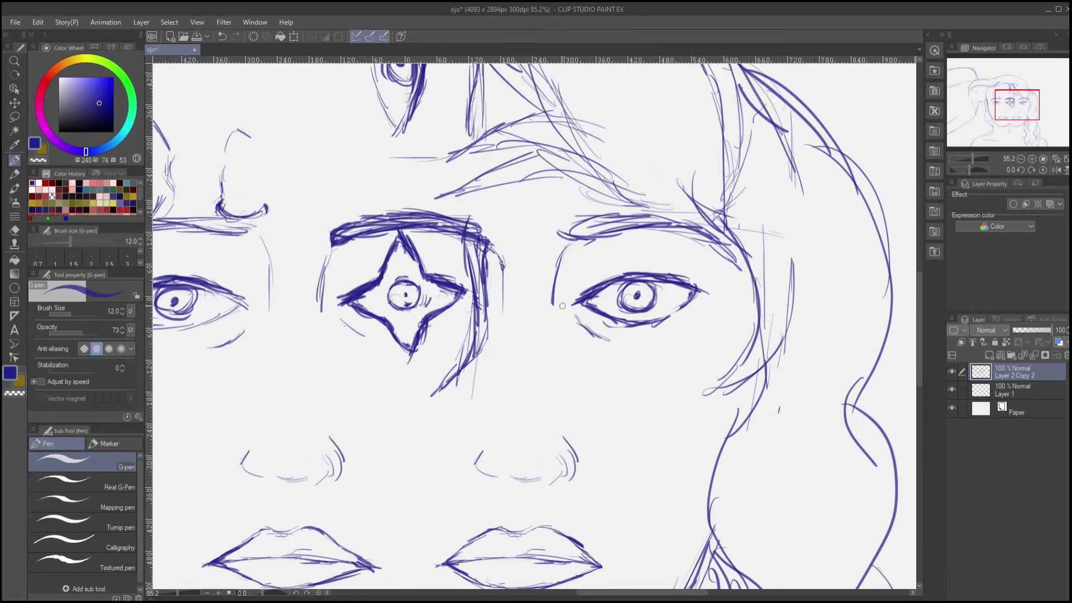
left_click_drag(660, 266, 685, 273)
left_click_drag(292, 354, 412, 414)
left_click_drag(269, 331, 353, 350)
Add light crease and under-eye lines around the sideways figure's forehead eye
mouse_move(514, 227)
left_mouse_down()
mouse_move(395, 353)
mouse_move(543, 344)
mouse_move(591, 359)
left_mouse_up()
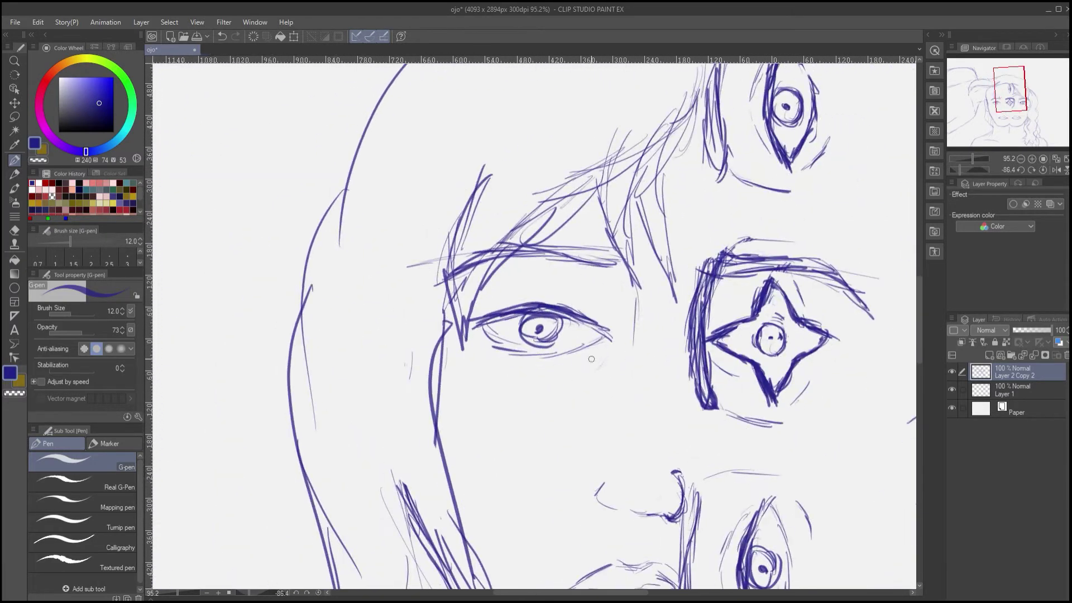
left_click_drag(573, 299, 489, 302)
left_click_drag(717, 323, 632, 308)
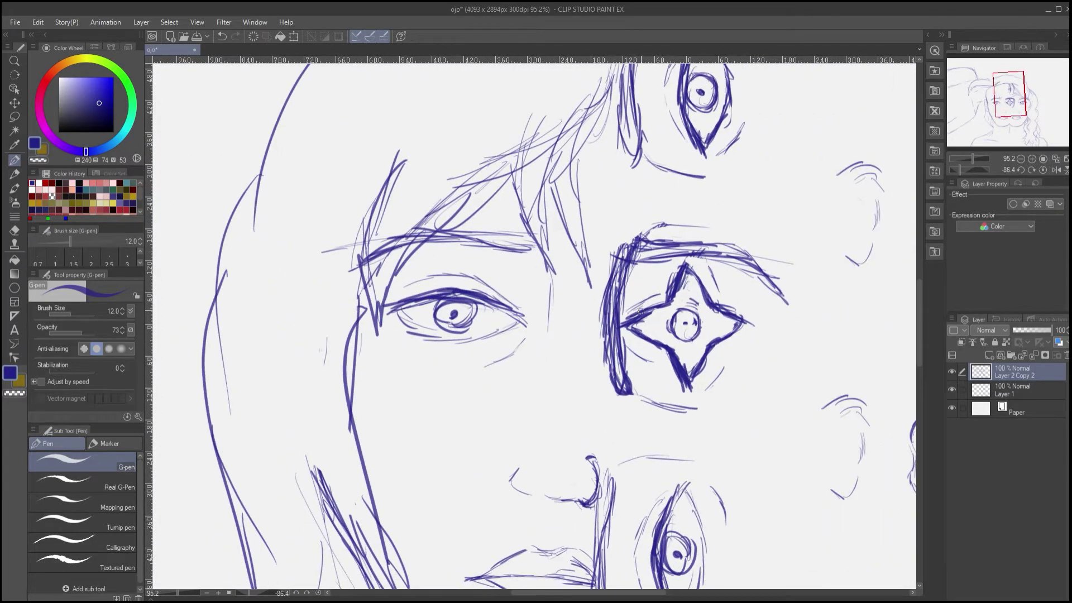
left_click(969, 167)
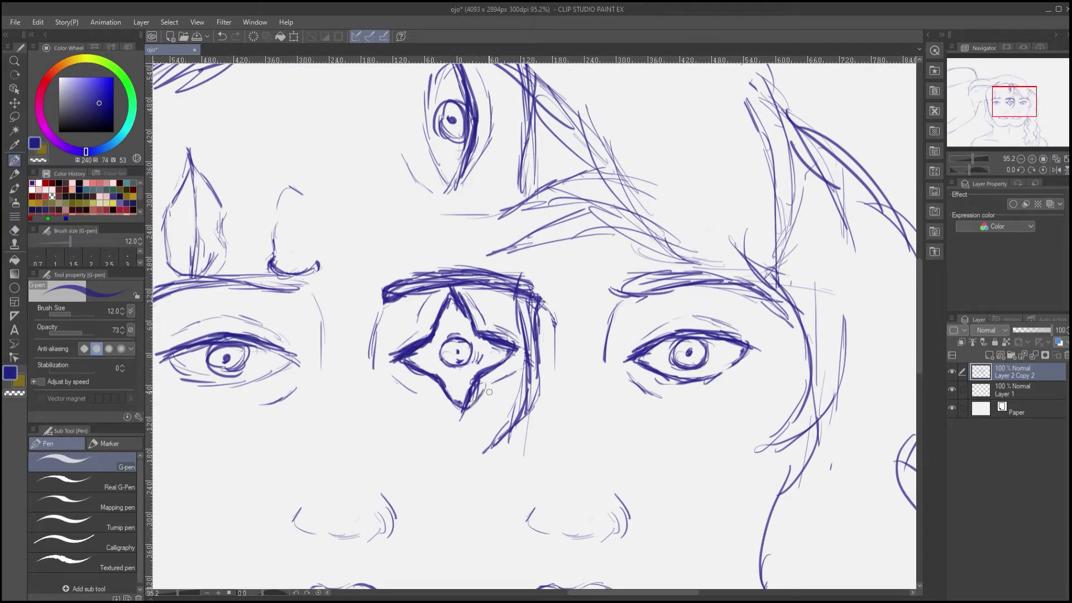
Clean up the star eye's outline and the inner corner where its brow bends downward, using the eraser at size 15
key("e")
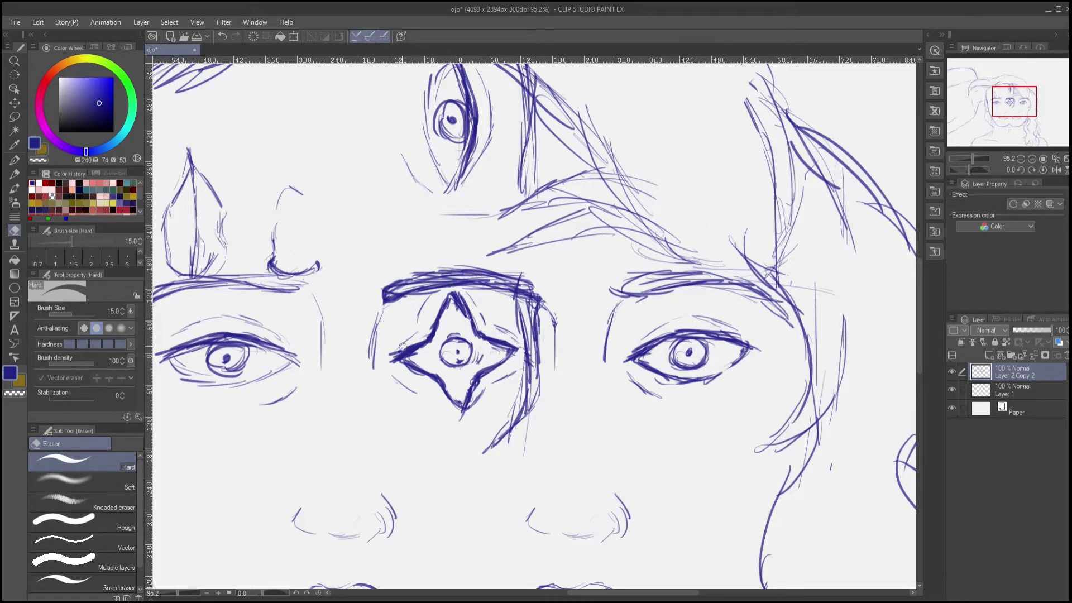
key("p")
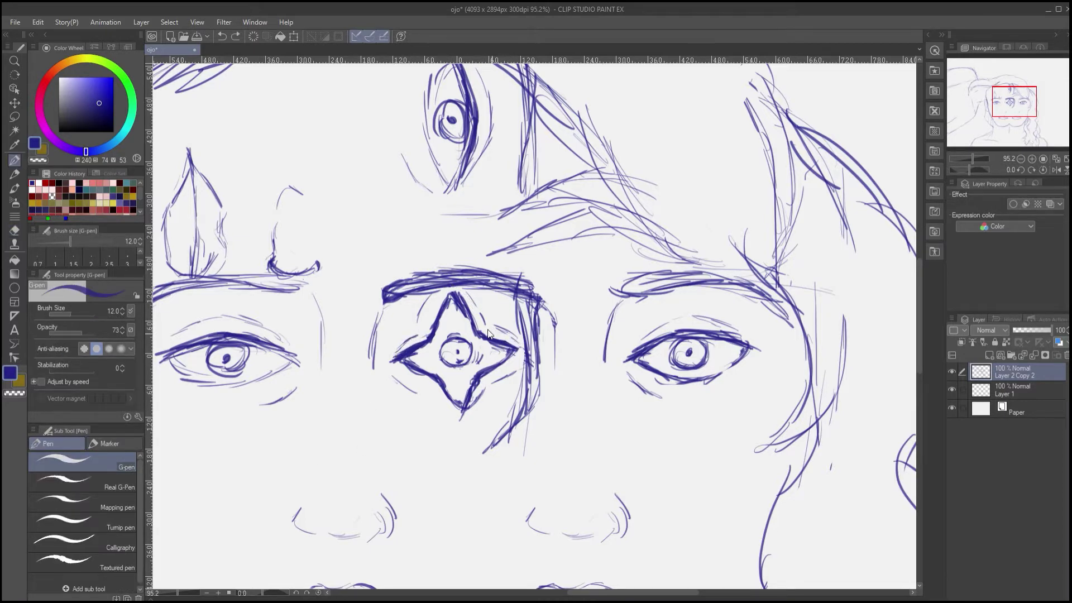
key("e")
mouse_move(531, 279)
left_mouse_down()
mouse_move(509, 291)
mouse_move(533, 291)
mouse_move(504, 290)
mouse_move(538, 306)
mouse_move(477, 279)
left_mouse_up()
key("p")
key("e")
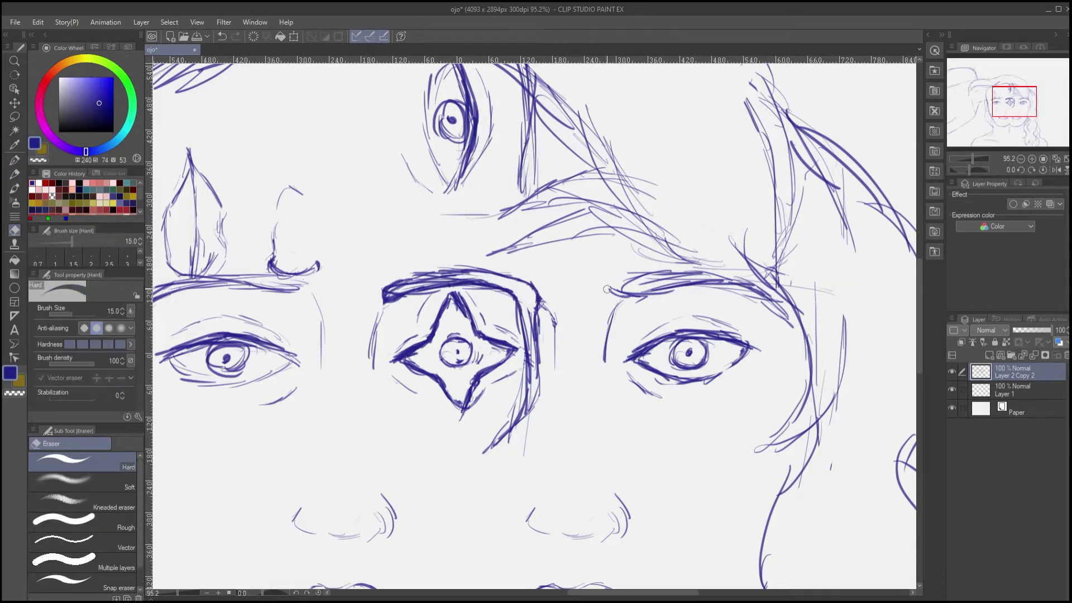
Erase stray strokes from the right-hand eyebrow and along the descending line beside the star eye
scroll(438, 474, "down", 3)
scroll(437, 473, "up", 2)
left_click_drag(520, 460, 524, 439)
left_click_drag(508, 392, 496, 432)
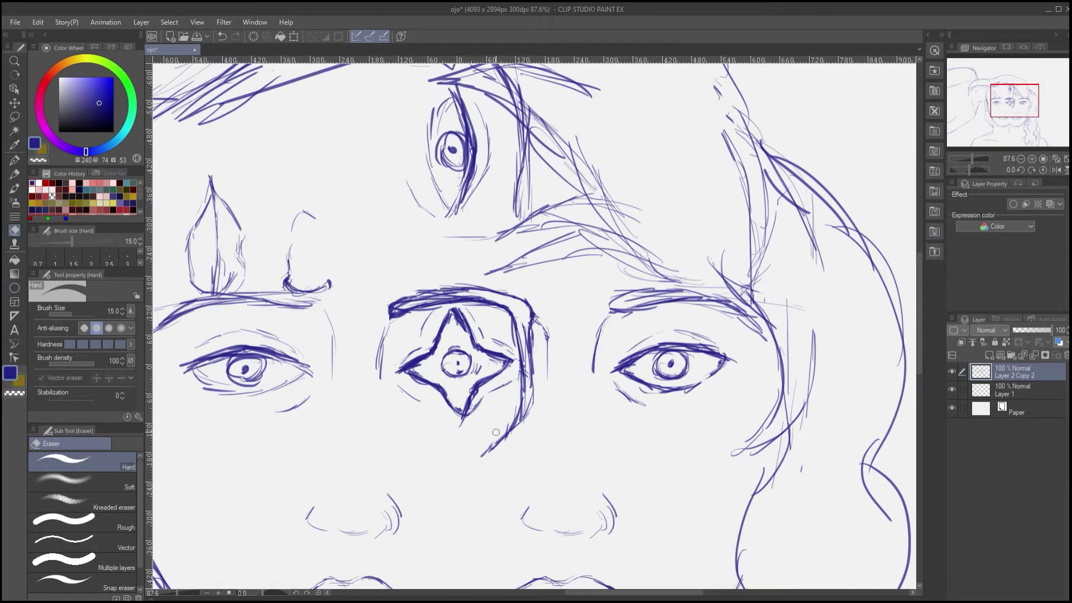
Reshape the inner end of the left-hand eyebrow and erase the excess strokes around it
scroll(372, 425, "up", 4)
left_click_drag(217, 291, 464, 410)
key("p")
left_click_drag(488, 371, 333, 387)
mouse_move(532, 369)
left_mouse_down()
mouse_move(424, 355)
mouse_move(335, 387)
mouse_move(336, 362)
mouse_move(491, 344)
left_mouse_up()
key("e")
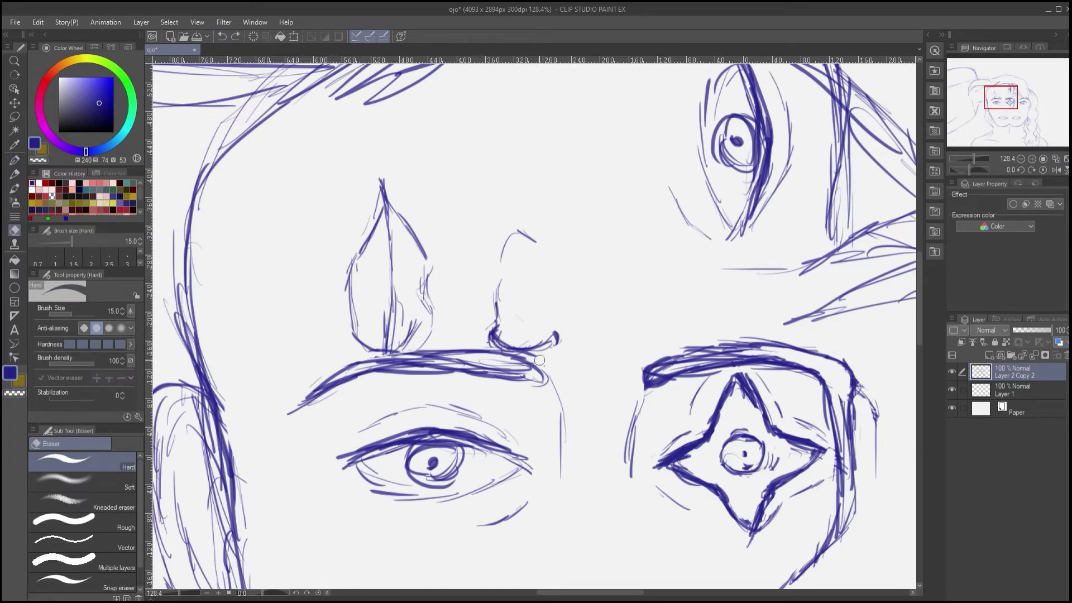
scroll(411, 420, "down", 8)
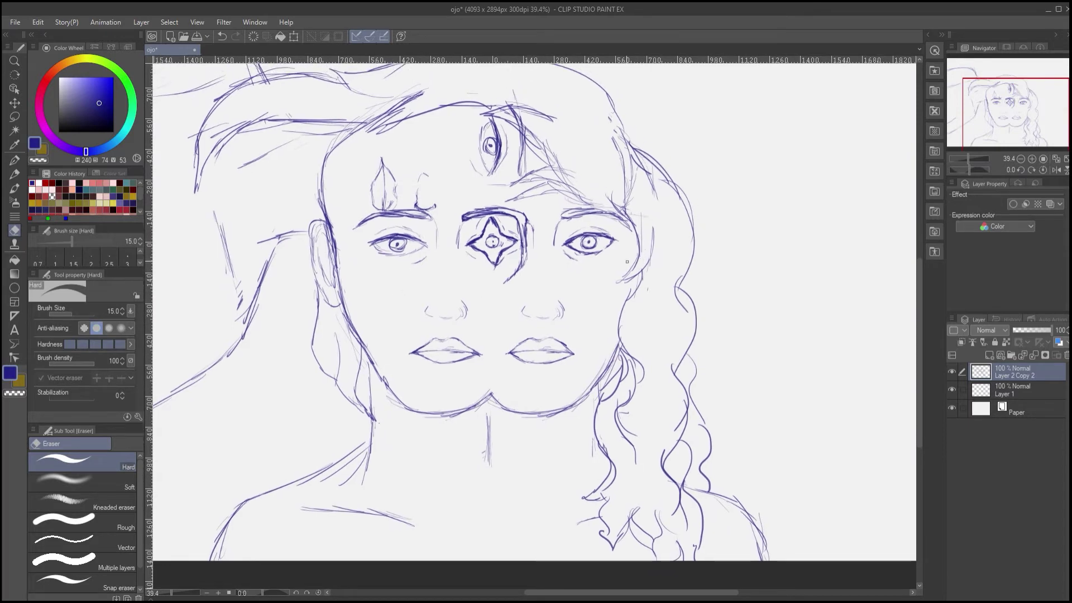
mouse_move(480, 271)
left_mouse_down()
mouse_move(467, 326)
mouse_move(470, 281)
left_mouse_up()
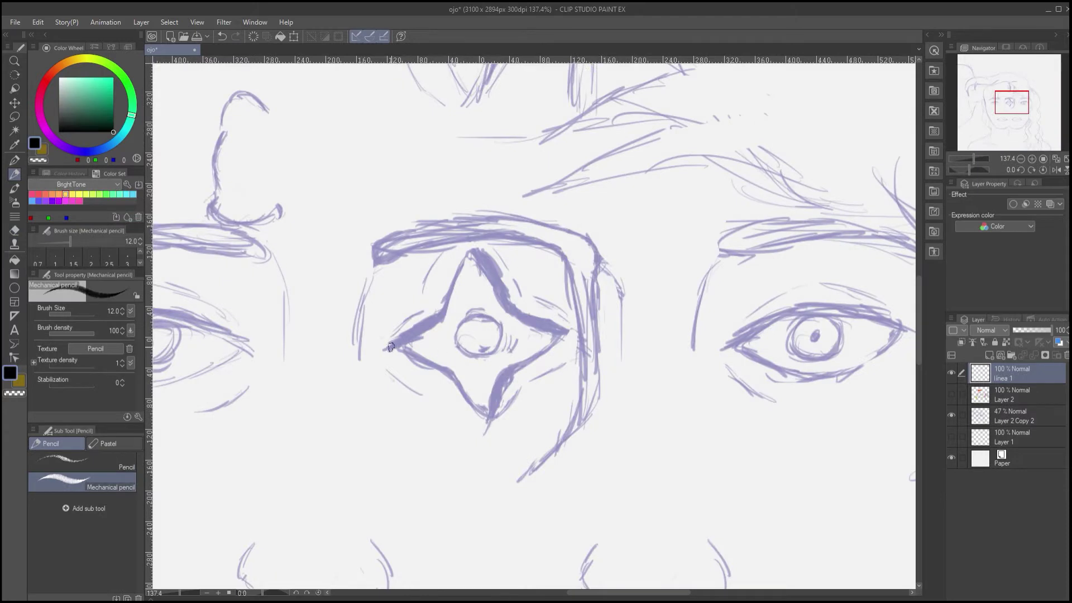
Ink the star-shaped eye's outline, round iris and pupil in black with the Mechanical pencil at size 12
mouse_move(391, 346)
left_mouse_down()
mouse_move(446, 303)
mouse_move(474, 250)
mouse_move(517, 312)
mouse_move(572, 334)
mouse_move(512, 368)
mouse_move(491, 418)
left_mouse_up()
mouse_move(394, 344)
left_mouse_down()
mouse_move(455, 380)
mouse_move(489, 418)
left_mouse_up()
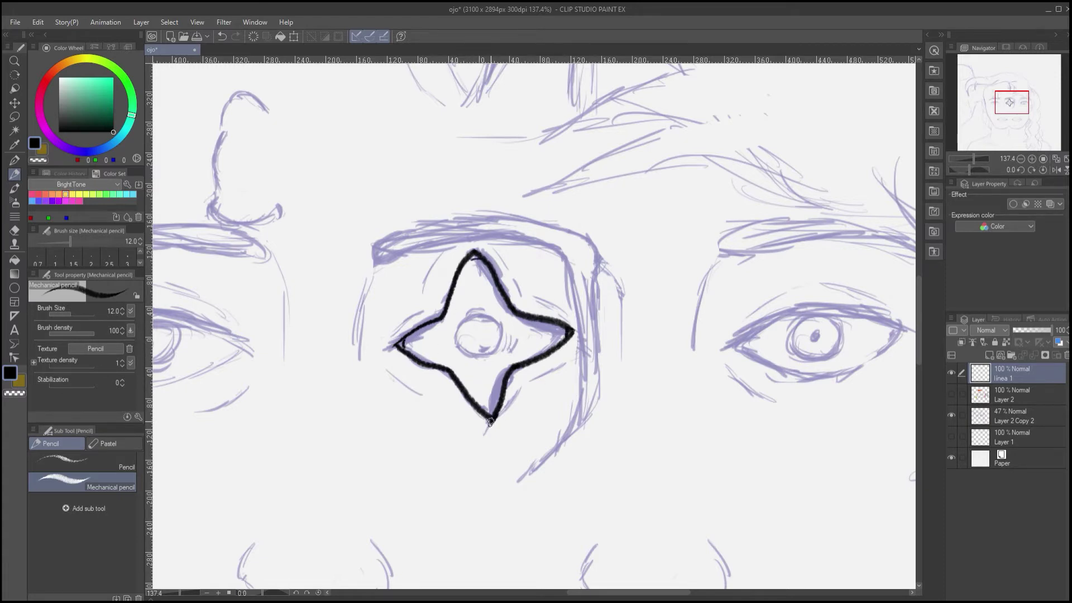
mouse_move(476, 314)
left_mouse_down()
mouse_move(453, 338)
mouse_move(494, 355)
mouse_move(479, 314)
left_mouse_up()
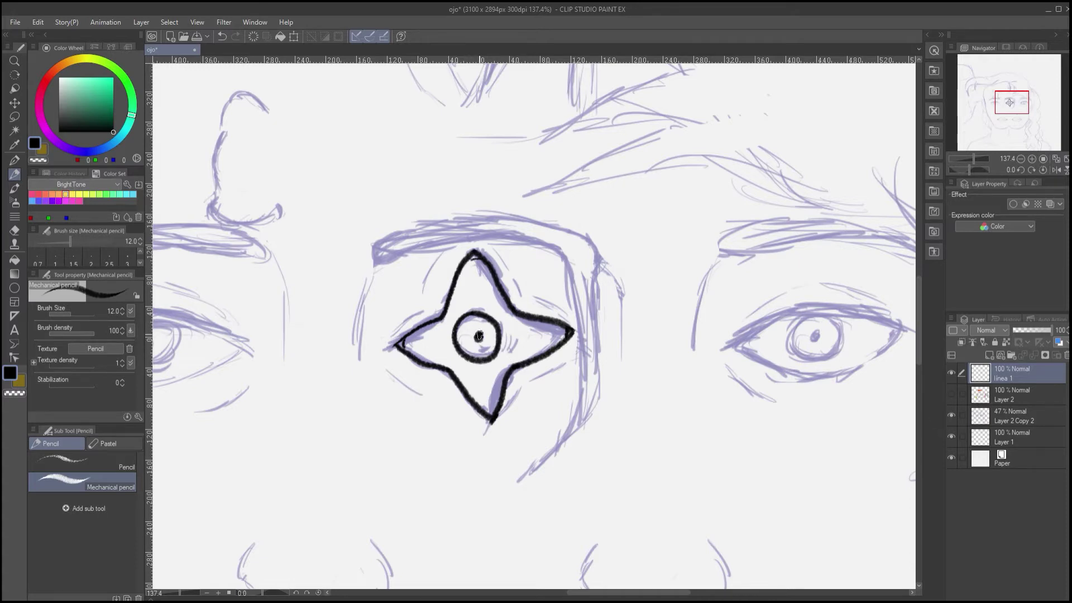
key("ctrl+z")
Ink short accent curves around the star's points and outline the thick brow that bends down beside it
left_click_drag(395, 334, 422, 313)
left_click_drag(486, 249, 572, 319)
mouse_move(388, 369)
left_mouse_down()
mouse_move(408, 396)
mouse_move(422, 394)
left_mouse_up()
key("ctrl+z")
key("ctrl+z")
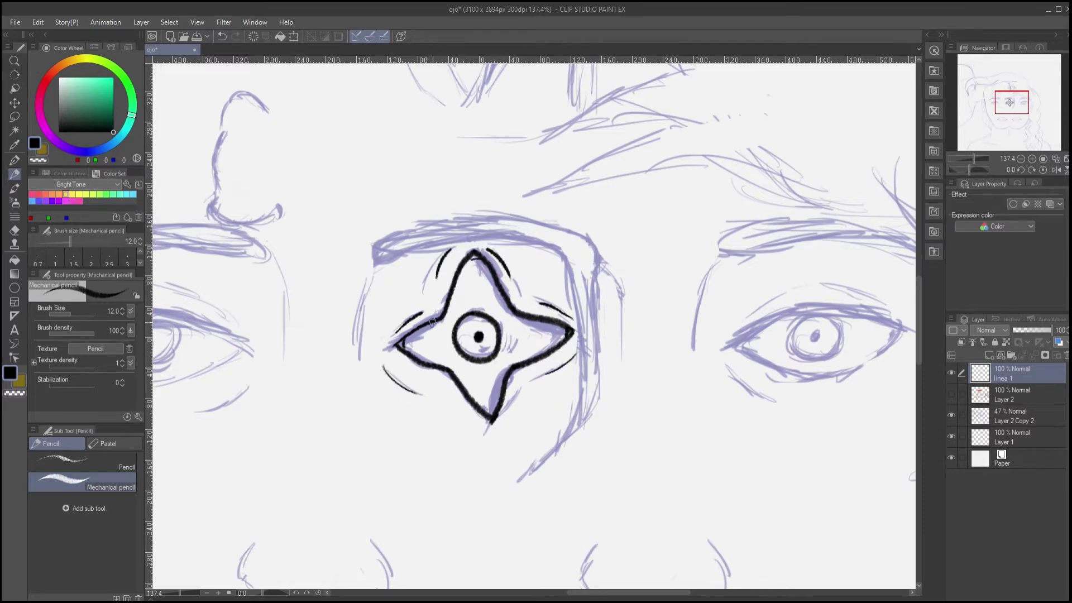
mouse_move(375, 257)
left_mouse_down()
mouse_move(468, 237)
mouse_move(562, 256)
mouse_move(580, 393)
mouse_move(520, 476)
mouse_move(370, 249)
mouse_move(425, 224)
mouse_move(504, 214)
mouse_move(600, 252)
mouse_move(596, 403)
mouse_move(544, 457)
left_mouse_up()
key("ctrl+z")
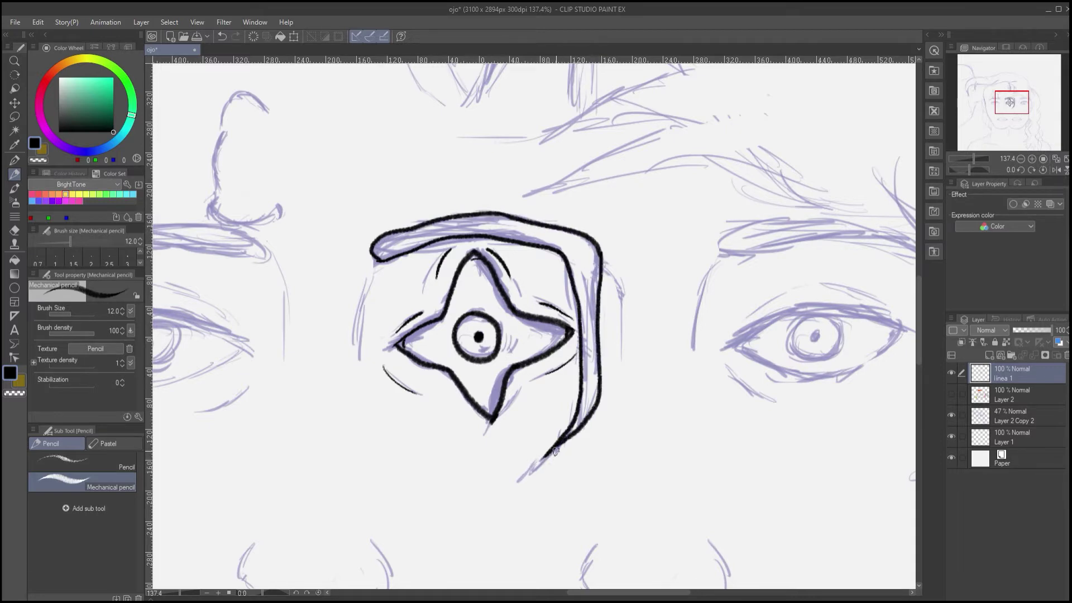
Sample the dark brown outline colour from the Layer 2 colour sketch and ink the short curve beside the star eye's brow
left_click(950, 393)
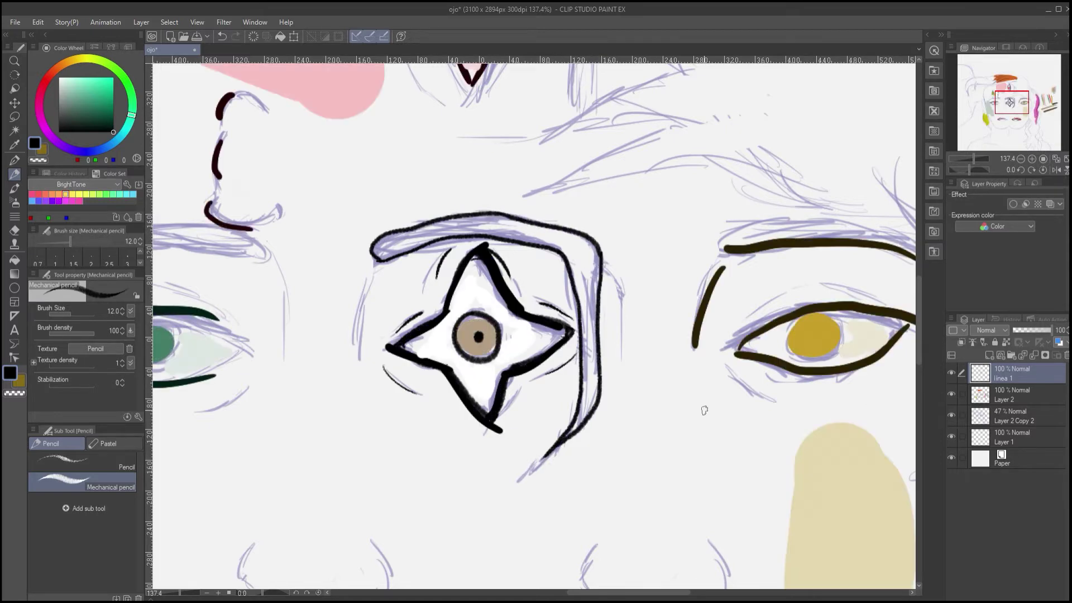
left_click(697, 337, "alt")
left_click(951, 394)
left_click_drag(679, 333, 461, 313)
left_click_drag(387, 246, 419, 331)
left_click_drag(423, 374, 354, 453)
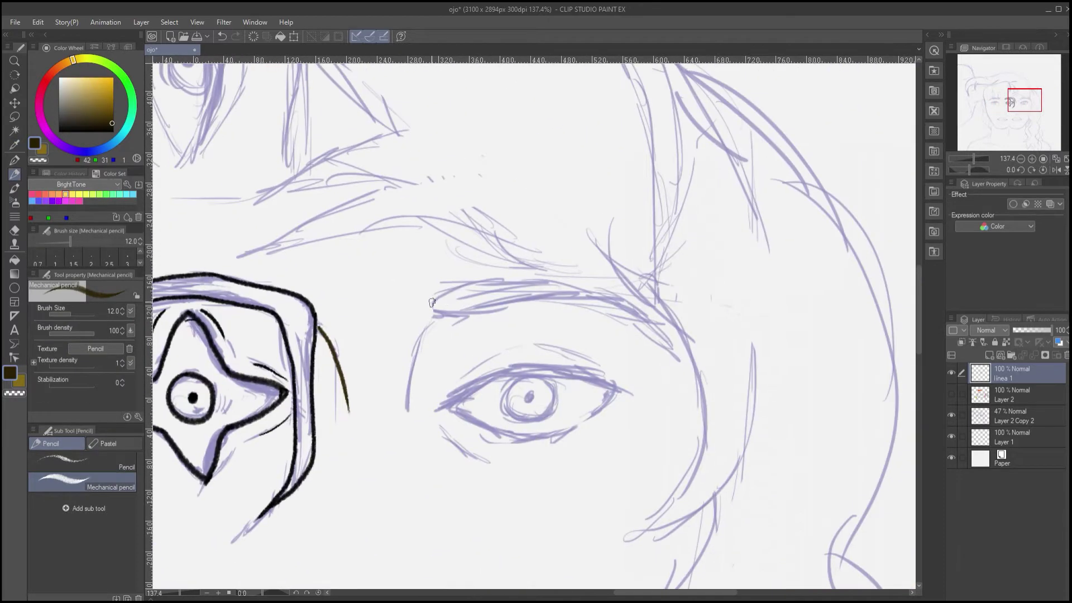
Ink the outline of the eyebrow above the right-hand eye in dark brown
mouse_move(432, 309)
left_mouse_down()
mouse_move(475, 286)
mouse_move(590, 291)
mouse_move(667, 346)
left_mouse_up()
mouse_move(438, 297)
left_mouse_down()
mouse_move(472, 313)
mouse_move(593, 301)
mouse_move(670, 361)
left_mouse_up()
key("p")
left_click_drag(449, 427, 458, 256)
mouse_move(442, 153)
left_mouse_down()
mouse_move(420, 269)
mouse_move(407, 256)
mouse_move(413, 266)
left_mouse_up()
key("ctrl+z")
key("ctrl+z")
mouse_move(497, 236)
left_mouse_down()
mouse_move(410, 413)
mouse_move(466, 372)
mouse_move(551, 400)
left_mouse_up()
key("ctrl+z")
key("ctrl+z")
Ink the curved nose-bridge line running down from the inner end of the right-hand eyebrow
key("p")
left_click_drag(354, 332, 331, 397)
mouse_move(335, 390)
left_mouse_down()
mouse_move(384, 283)
mouse_move(379, 325)
left_mouse_up()
left_click_drag(532, 303, 501, 385)
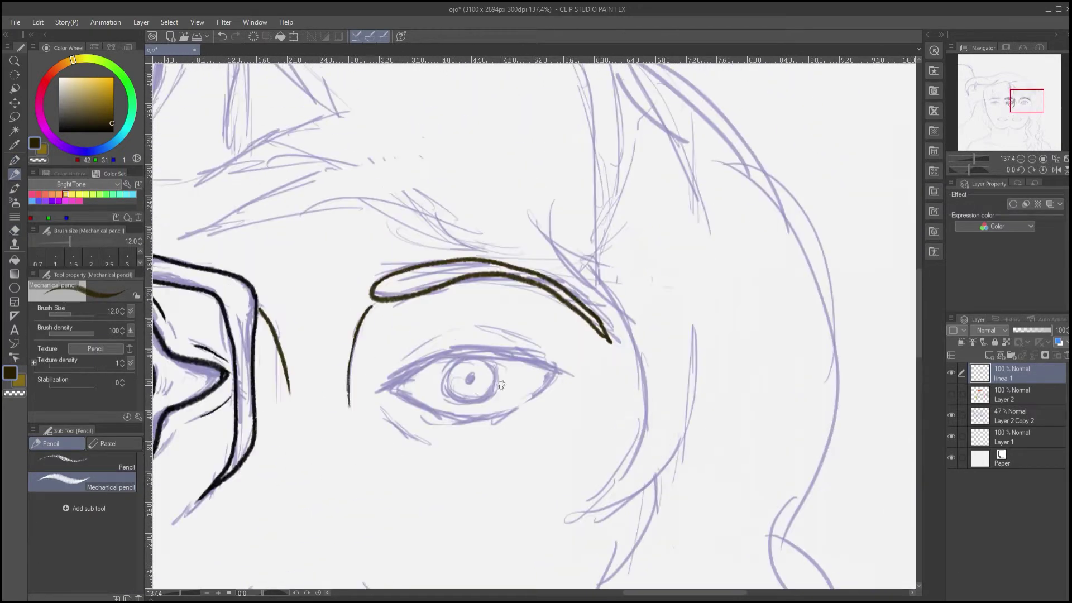
Ink the right-hand eye's upper and lower lids, eyelid crease and under-eye lines
left_click_drag(395, 385, 567, 375)
key("ctrl+z")
mouse_move(397, 391)
left_mouse_down()
mouse_move(433, 415)
mouse_move(550, 371)
mouse_move(498, 410)
left_mouse_up()
key("ctrl+z")
key("ctrl+z")
mouse_move(548, 371)
left_mouse_down()
mouse_move(408, 393)
mouse_move(543, 354)
left_mouse_up()
Ink the right-hand nose's underside and nostril curves in dark brown
scroll(452, 481, "down", 5)
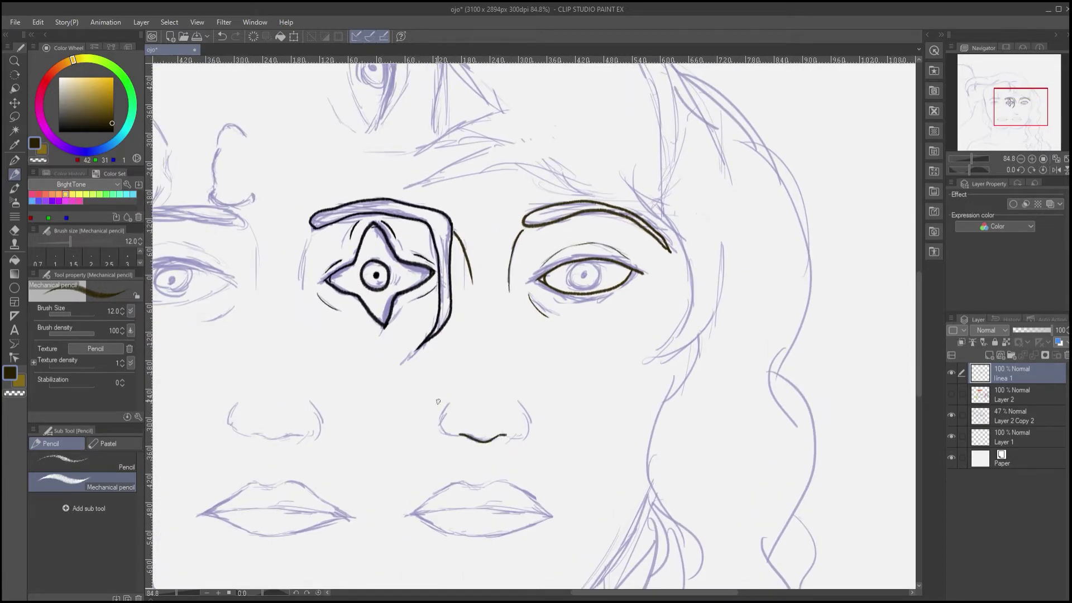
key("ctrl+z")
left_click_drag(518, 400, 511, 436)
Ink the iris circle and pupil inside the right-hand eye
scroll(579, 219, "up", 5)
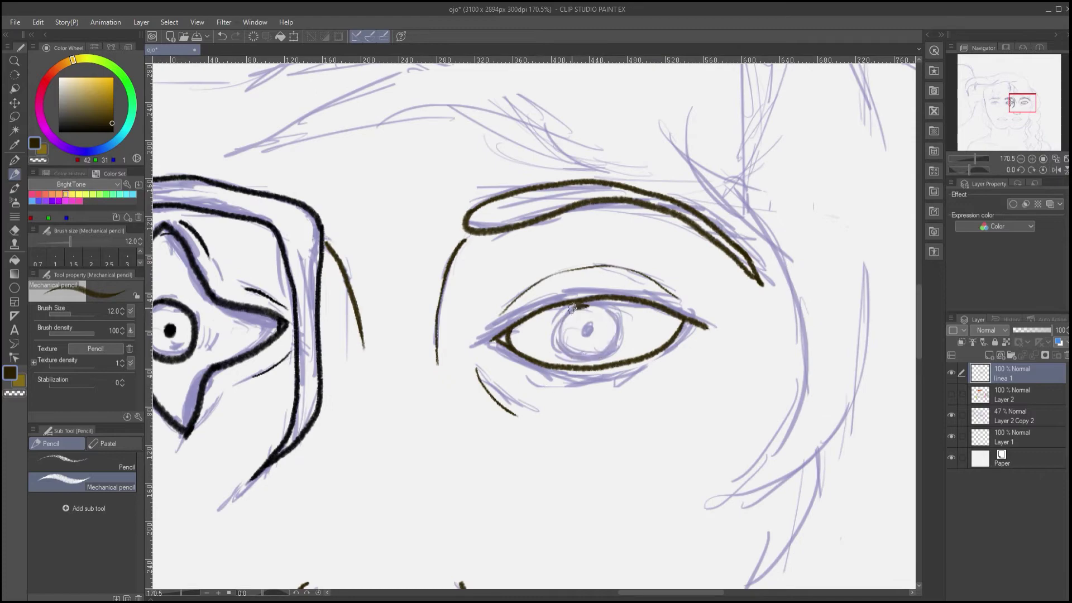
left_click_drag(573, 307, 588, 332)
scroll(490, 267, "down", 6)
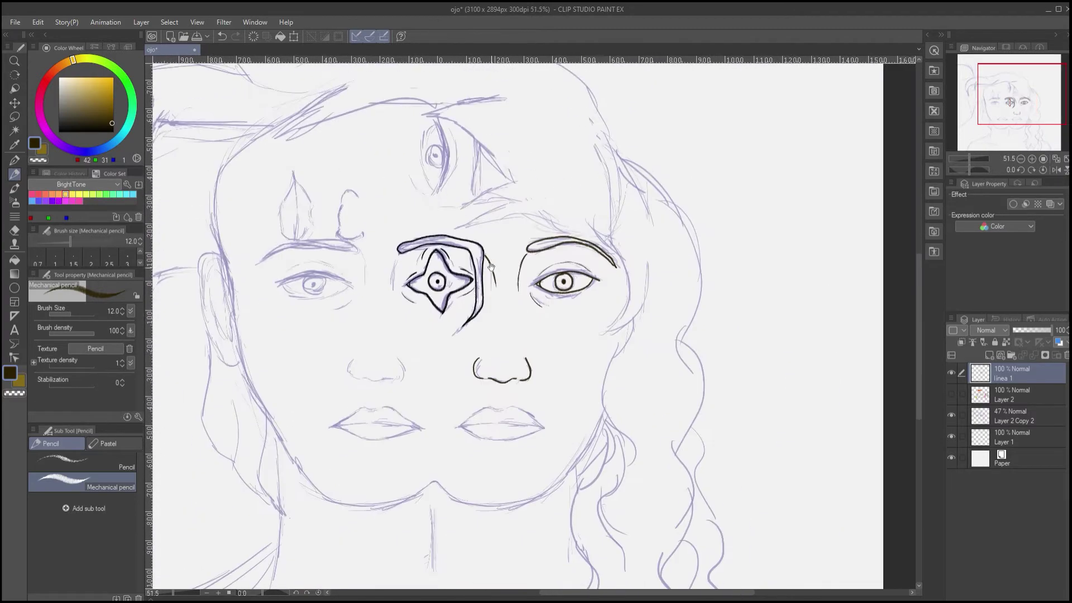
Ink the right-hand face's jawline from the hair toward the chin notch, with pencil stabilization set to 10
left_click_drag(551, 458, 555, 428)
scroll(570, 404, "up", 3)
scroll(584, 380, "down", 2)
left_click_drag(681, 345, 552, 451)
key("ctrl+z")
scroll(544, 441, "down", 1)
left_click_drag(536, 396, 634, 390)
mouse_move(755, 371)
left_mouse_down()
mouse_move(631, 469)
mouse_move(642, 467)
left_mouse_up()
key("ctrl+z")
left_click_drag(629, 408, 579, 230)
Connect the jawline to the peak of the chin notch and ink the vertical centre line of the neck
scroll(579, 231, "up", 9)
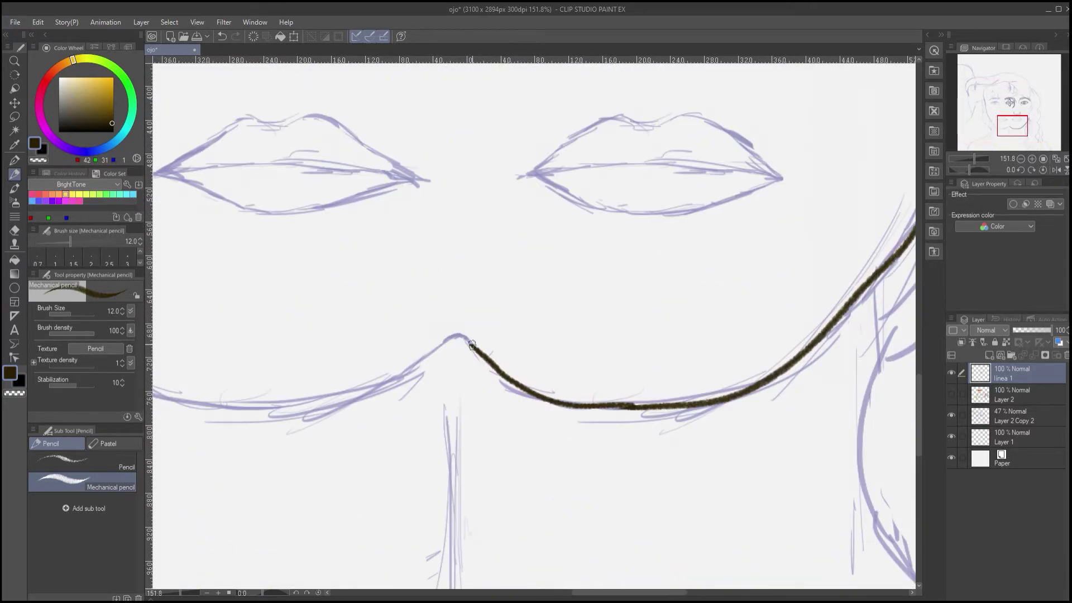
left_click_drag(456, 335, 476, 350)
scroll(597, 335, "down", 3)
left_click_drag(598, 335, 549, 275)
scroll(443, 404, "down", 8)
key("x")
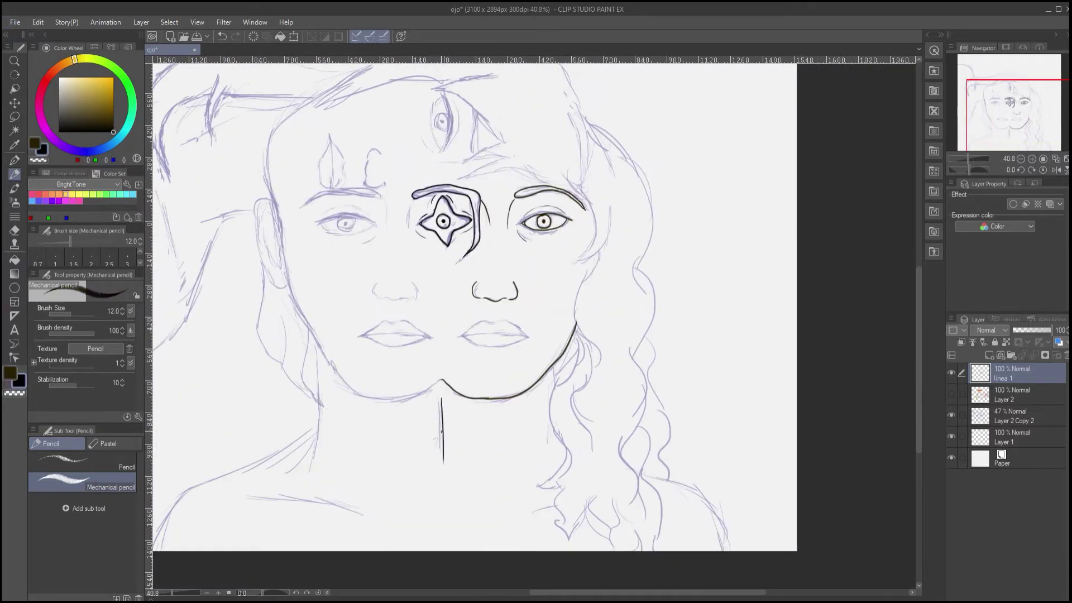
key("x")
Ink the short neck line under the right-hand jaw, the collarbone stroke and the right-hand shoulder's contour
left_click_drag(481, 414, 316, 326)
scroll(392, 316, "up", 3)
left_click_drag(392, 259, 393, 293)
mouse_move(413, 346)
left_mouse_down()
mouse_move(423, 292)
mouse_move(409, 272)
left_mouse_up()
left_click_drag(349, 430, 382, 419)
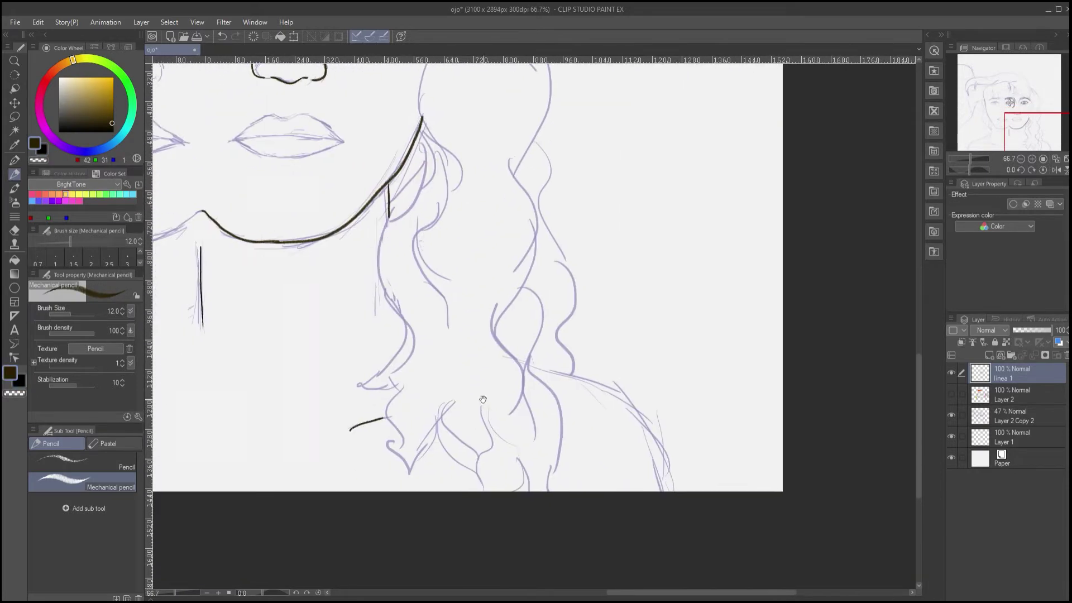
left_click_drag(483, 400, 315, 359)
mouse_move(362, 323)
left_mouse_down()
mouse_move(454, 348)
mouse_move(513, 451)
left_mouse_up()
Sample the dark red lip colour from the Layer 2 colour sketch and ink the line between the right-hand lips
left_click_drag(423, 432, 393, 388)
left_click_drag(329, 305, 459, 418)
scroll(386, 383, "up", 5)
left_click(951, 394)
left_click(350, 327, "alt")
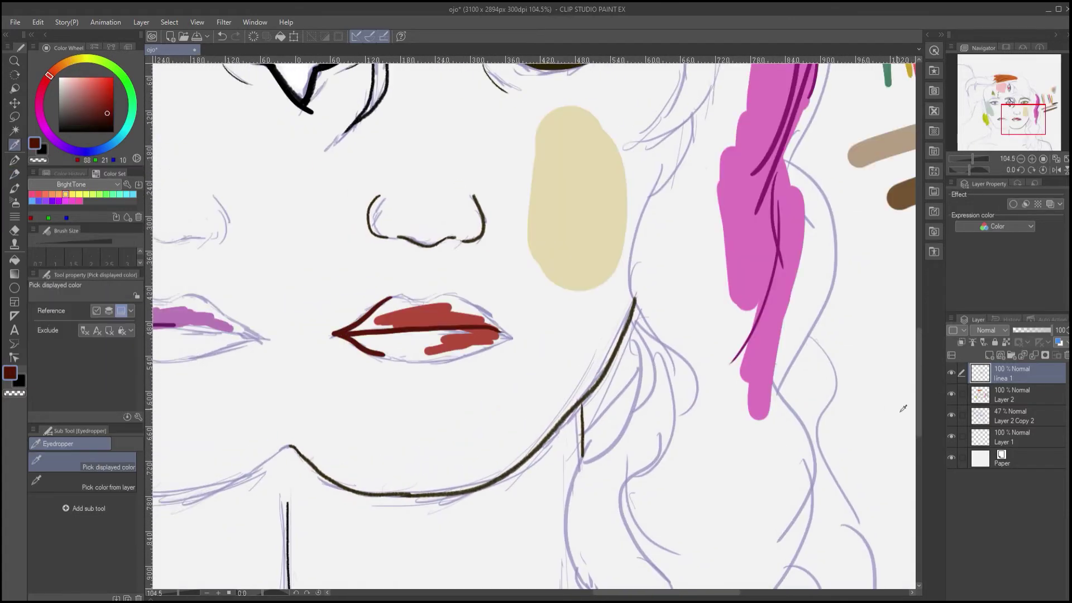
left_click(951, 394)
mouse_move(421, 344)
left_mouse_down()
mouse_move(464, 412)
mouse_move(568, 421)
left_mouse_up()
left_click_drag(658, 417, 511, 412)
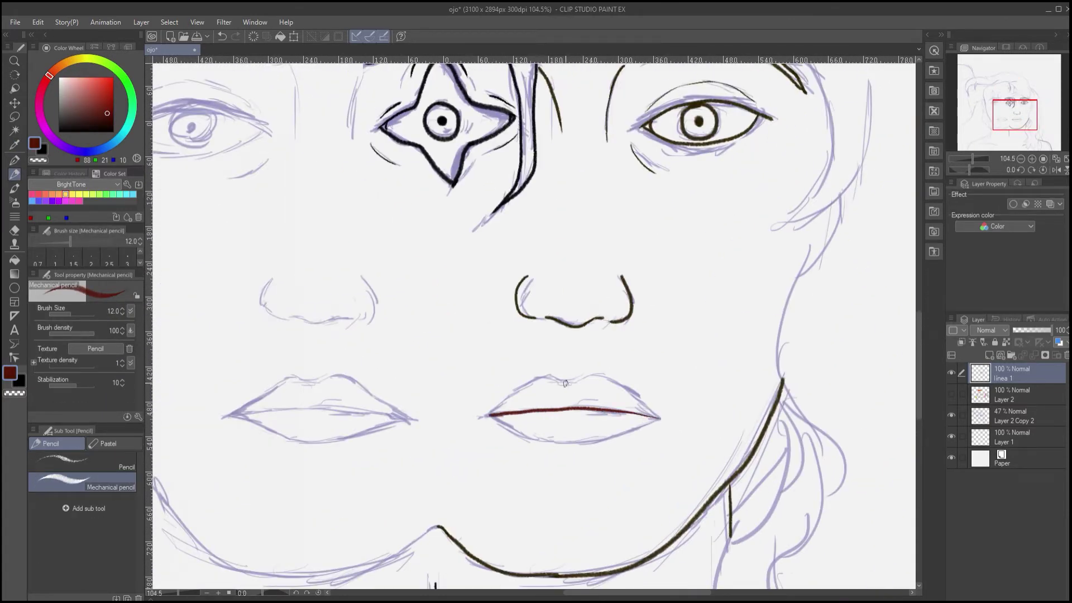
Outline the right-hand mouth's upper and lower lips in dark red
mouse_move(567, 384)
left_mouse_down()
mouse_move(488, 415)
mouse_move(601, 444)
left_mouse_up()
key("ctrl+z")
left_click_drag(488, 416, 584, 444)
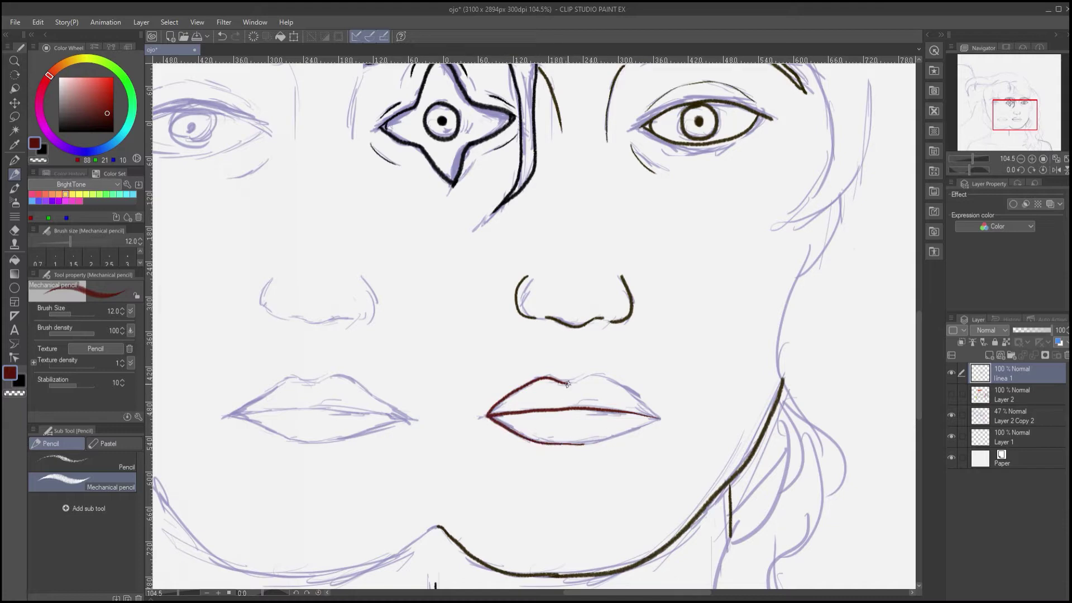
mouse_move(567, 384)
left_mouse_down()
mouse_move(650, 405)
mouse_move(592, 443)
left_mouse_up()
key("ctrl+z")
left_click_drag(659, 418, 575, 445)
key("ctrl+z")
left_click_drag(658, 418, 568, 445)
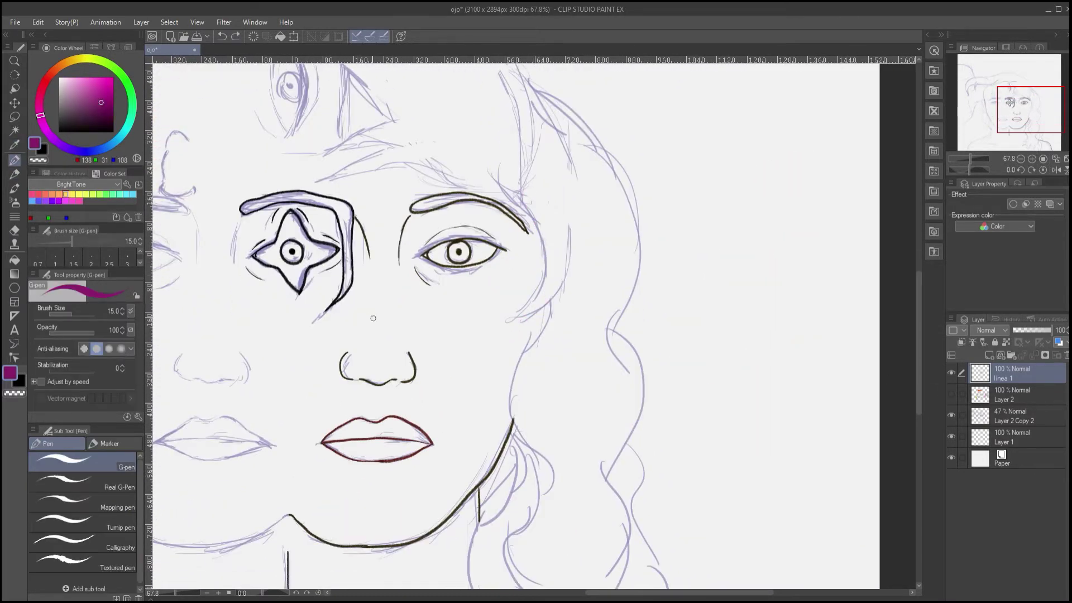
Ink the wavy hair strands framing the right-hand face, from the brow past the jaw, in purple
left_click_drag(550, 216, 536, 311)
mouse_move(524, 192)
left_mouse_down()
mouse_move(487, 304)
mouse_move(500, 226)
left_mouse_up()
mouse_move(500, 222)
left_mouse_down()
mouse_move(532, 288)
mouse_move(468, 323)
mouse_move(434, 480)
mouse_move(479, 488)
left_mouse_up()
mouse_move(464, 502)
left_mouse_down()
mouse_move(527, 319)
mouse_move(543, 381)
left_mouse_up()
left_click_drag(561, 360, 542, 380)
mouse_move(554, 379)
left_mouse_down()
mouse_move(529, 390)
mouse_move(570, 362)
mouse_move(466, 352)
left_mouse_up()
mouse_move(465, 352)
left_mouse_down()
mouse_move(508, 413)
mouse_move(519, 358)
left_mouse_up()
left_click_drag(520, 368, 554, 422)
left_click_drag(554, 421, 564, 373)
Ink the long outer hair waves from the head down over the right-hand shoulder in purple
mouse_move(563, 114)
left_mouse_down()
mouse_move(462, 253)
mouse_move(465, 509)
left_mouse_up()
mouse_move(376, 105)
left_mouse_down()
mouse_move(496, 390)
mouse_move(509, 183)
left_mouse_up()
left_click_drag(507, 179, 516, 492)
left_click_drag(474, 390, 528, 236)
left_click_drag(525, 234, 581, 448)
mouse_move(411, 253)
left_mouse_down()
mouse_move(502, 254)
mouse_move(547, 443)
left_mouse_up()
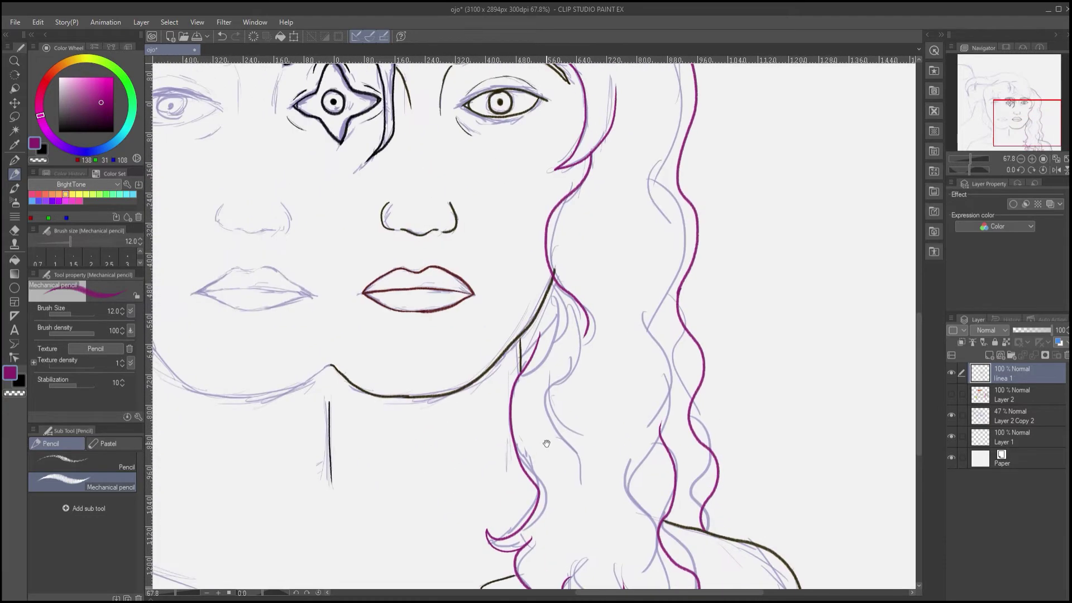
left_click_drag(416, 212, 421, 299)
left_click_drag(558, 368, 450, 302)
mouse_move(465, 328)
left_mouse_down()
mouse_move(539, 328)
mouse_move(446, 311)
left_mouse_up()
key("e")
key("p")
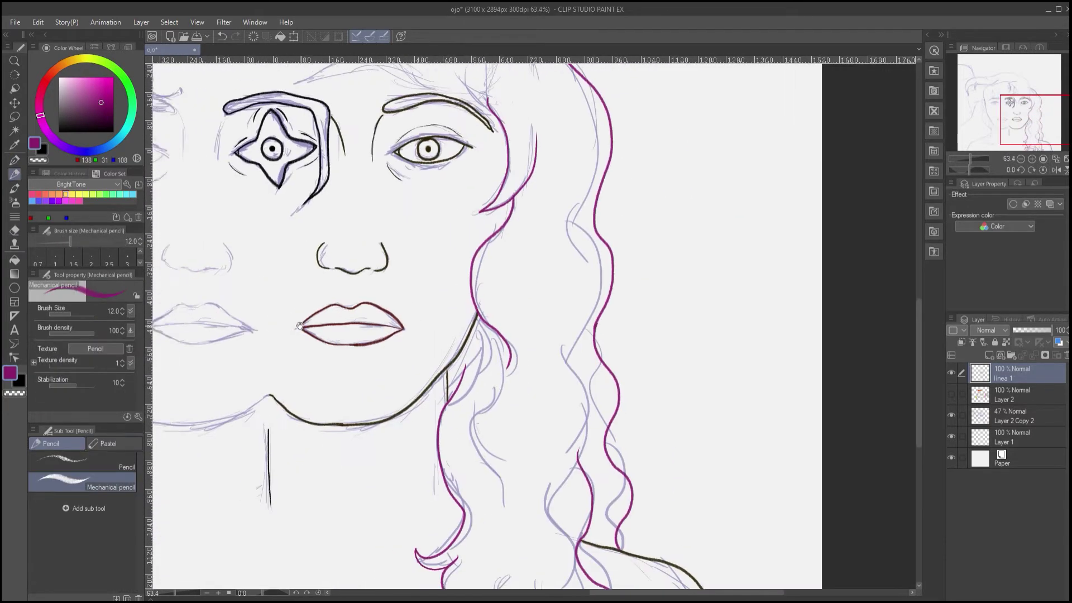
Sample the dark green outline colour of the left-hand eye from the Layer 2 colour sketch and hide that layer again
mouse_move(246, 268)
left_mouse_down()
mouse_move(502, 302)
mouse_move(533, 374)
left_mouse_up()
left_click_drag(392, 224, 425, 263)
left_click(951, 394)
key("i")
left_click(346, 288)
left_click(951, 394)
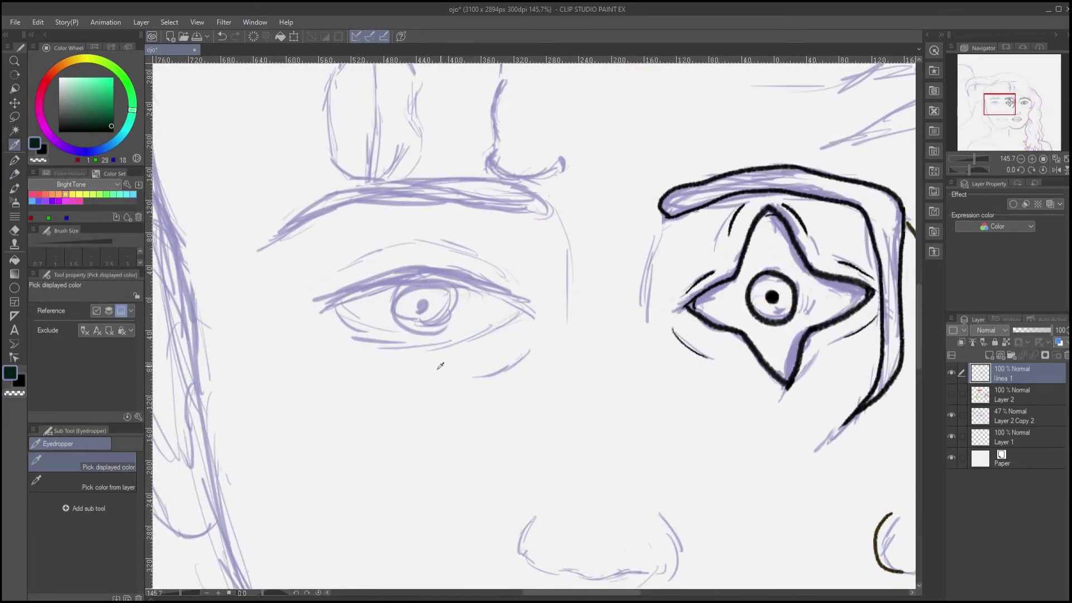
Ink the left-hand eye's upper lid line in dark green
key("p")
mouse_move(433, 301)
left_mouse_down()
mouse_move(504, 309)
mouse_move(496, 296)
left_mouse_up()
left_click_drag(496, 294, 517, 320)
mouse_move(616, 347)
left_mouse_down()
mouse_move(519, 316)
mouse_move(426, 332)
left_mouse_up()
key("e")
left_click_drag(495, 385, 401, 348)
key("p")
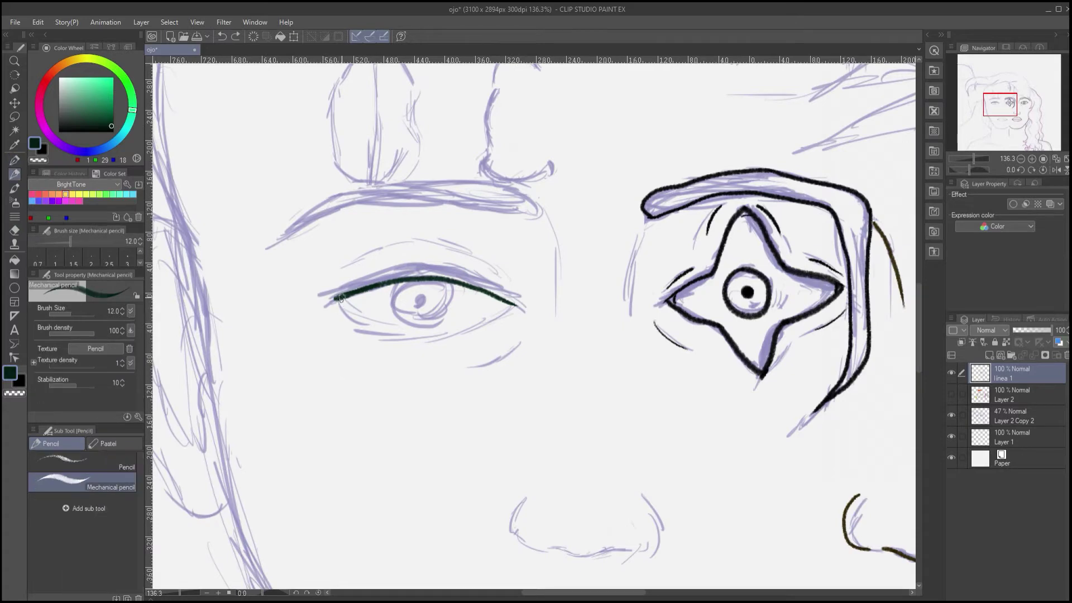
Ink the left-hand eye's lower lid, eyelid crease and the short under-eye line in dark green
left_click_drag(337, 299, 499, 302)
key("ctrl+z")
mouse_move(339, 299)
left_mouse_down()
mouse_move(478, 318)
mouse_move(505, 303)
mouse_move(432, 247)
mouse_move(349, 274)
left_mouse_up()
left_click_drag(525, 333, 487, 374)
key("ctrl+z")
left_click_drag(521, 330, 470, 366)
key("ctrl+z")
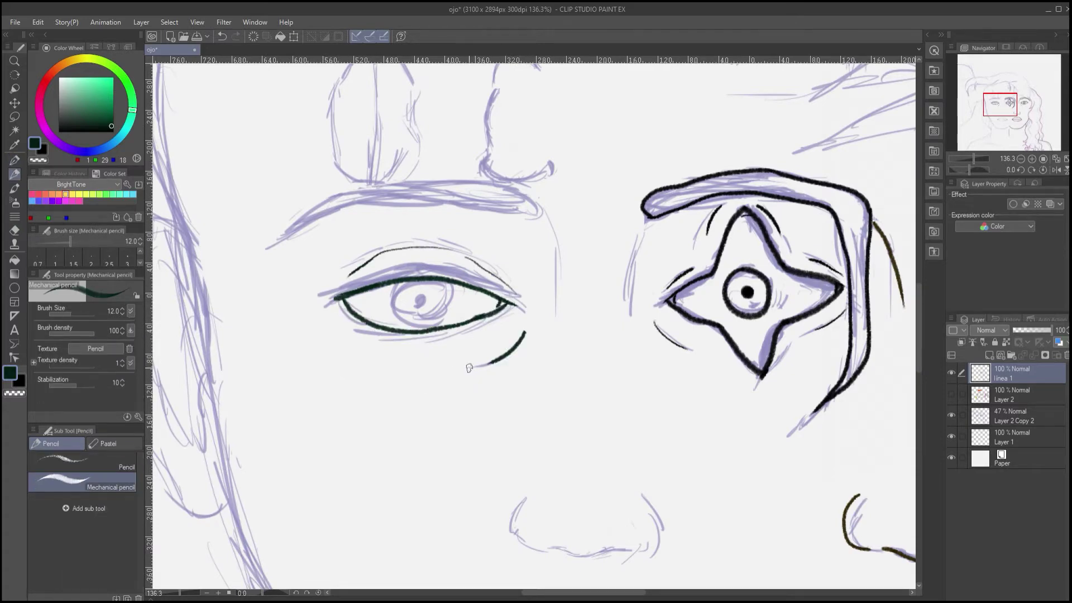
Ink the left-hand eye's brow, iris ring and the two nose-bridge lines beside the star eye in dark green
left_click_drag(614, 324, 479, 311)
left_click_drag(531, 162, 517, 226)
left_click_drag(442, 163, 461, 223)
mouse_move(396, 297)
left_mouse_down()
mouse_move(500, 435)
mouse_move(641, 470)
left_mouse_up()
mouse_move(670, 319)
left_mouse_down()
mouse_move(552, 312)
mouse_move(427, 343)
mouse_move(406, 372)
left_mouse_up()
mouse_move(672, 317)
left_mouse_down()
mouse_move(666, 301)
mouse_move(503, 284)
mouse_move(411, 362)
left_mouse_up()
mouse_move(518, 438)
left_mouse_down()
mouse_move(470, 311)
mouse_move(430, 344)
left_mouse_up()
left_click_drag(466, 289, 480, 291)
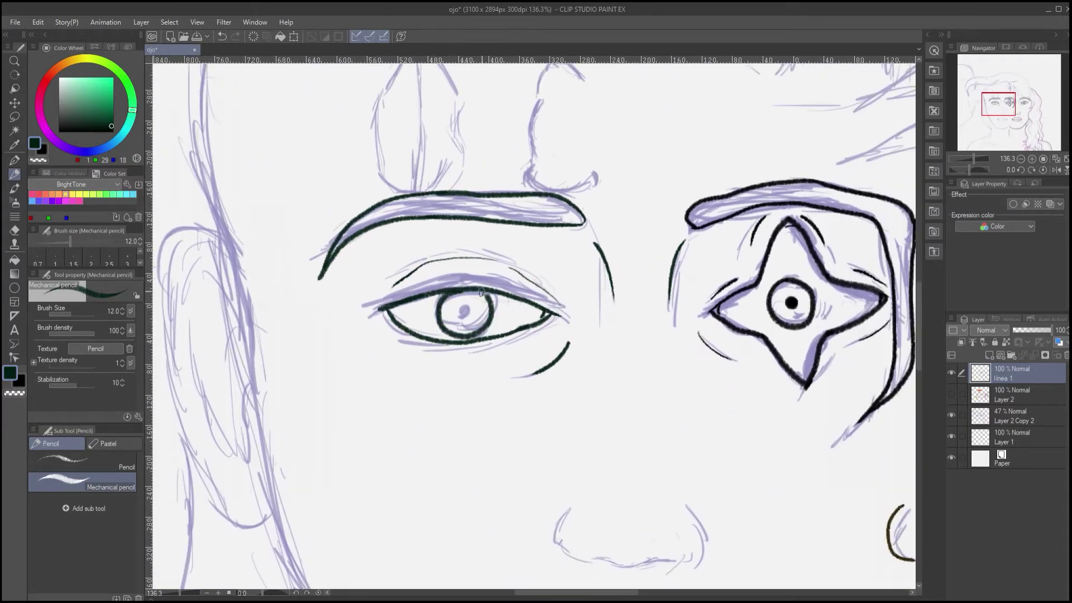
Ink the left-hand nose's base and both nostril curves in dark green
mouse_move(436, 464)
left_mouse_down()
mouse_move(369, 313)
mouse_move(306, 344)
left_mouse_up()
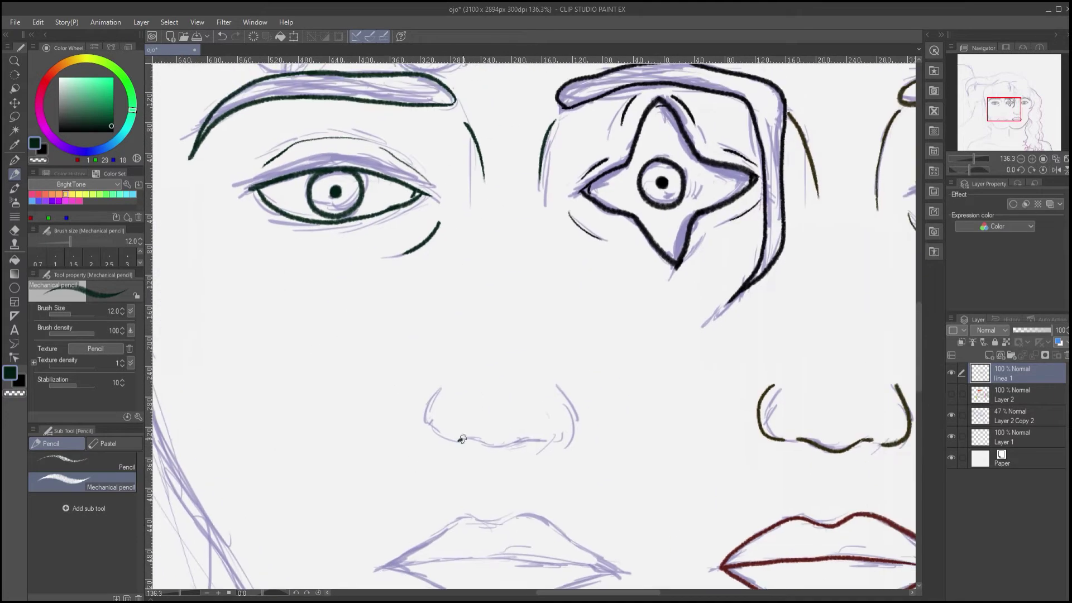
left_click_drag(459, 441, 528, 440)
left_click_drag(553, 385, 545, 445)
mouse_move(441, 387)
left_mouse_down()
mouse_move(430, 407)
mouse_move(445, 446)
left_mouse_up()
key("ctrl+z")
left_click_drag(441, 384, 446, 444)
key("ctrl+z")
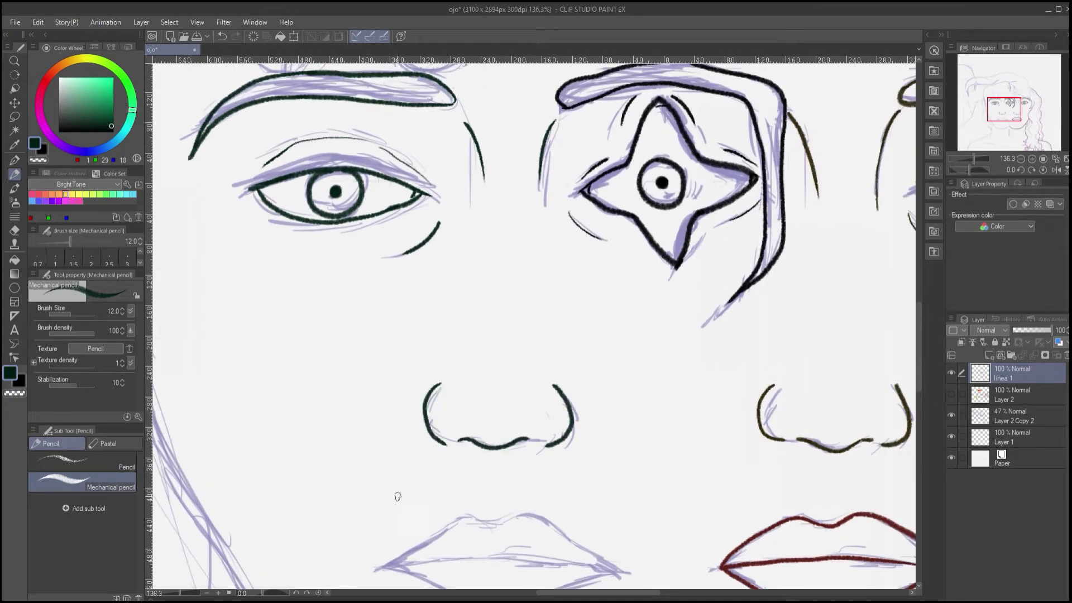
left_click_drag(396, 495, 389, 468)
key("m")
left_click_drag(433, 332, 467, 309)
key("k")
left_click_drag(467, 412, 473, 411)
key("ctrl+d")
Nudge the left-hand mouth sketch slightly sideways on Layer 2 Copy 2, deselect it and return to the linea 1 layer
mouse_move(398, 450)
left_mouse_down()
mouse_move(407, 428)
mouse_move(388, 269)
mouse_move(490, 305)
mouse_move(399, 291)
left_mouse_up()
left_click(1004, 418)
key("m")
key("k")
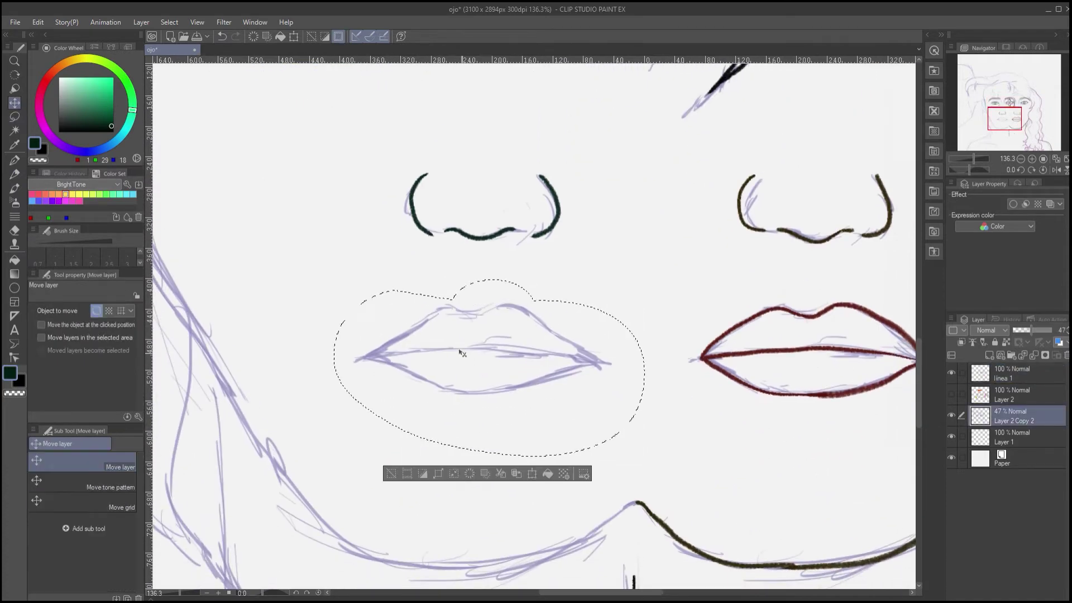
left_click_drag(482, 369, 489, 369)
key("ctrl+d")
left_click(1004, 378)
left_click_drag(407, 399, 410, 433)
Ink the left-hand mouth's lip outlines and parting line in dark green and recolour them purple
key("p")
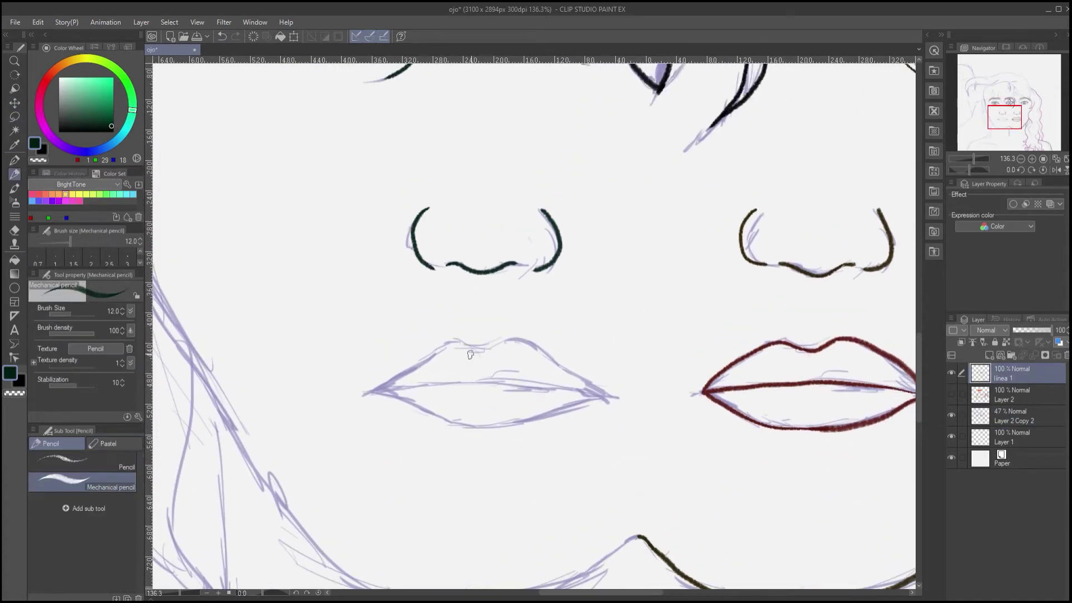
left_click_drag(478, 351, 379, 387)
mouse_move(474, 349)
left_mouse_down()
mouse_move(496, 340)
mouse_move(606, 393)
mouse_move(478, 380)
mouse_move(381, 388)
mouse_move(463, 423)
mouse_move(598, 394)
mouse_move(394, 399)
mouse_move(465, 426)
left_mouse_up()
key("ctrl+z")
key("ctrl+z")
mouse_move(379, 390)
left_mouse_down()
mouse_move(435, 400)
mouse_move(394, 388)
mouse_move(480, 428)
left_mouse_up()
key("ctrl+z")
key("ctrl+z")
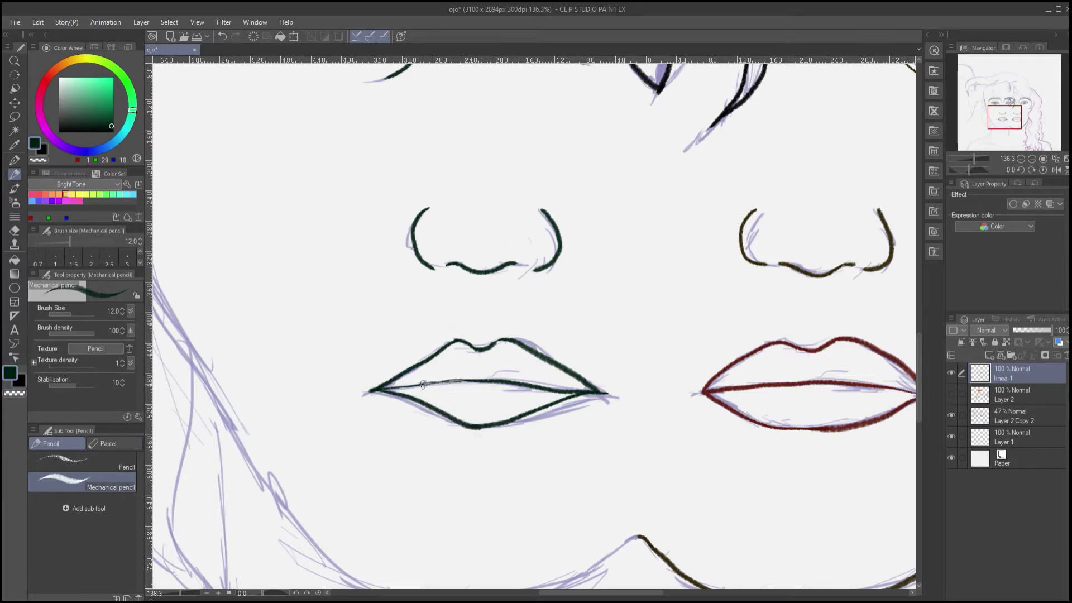
key("e")
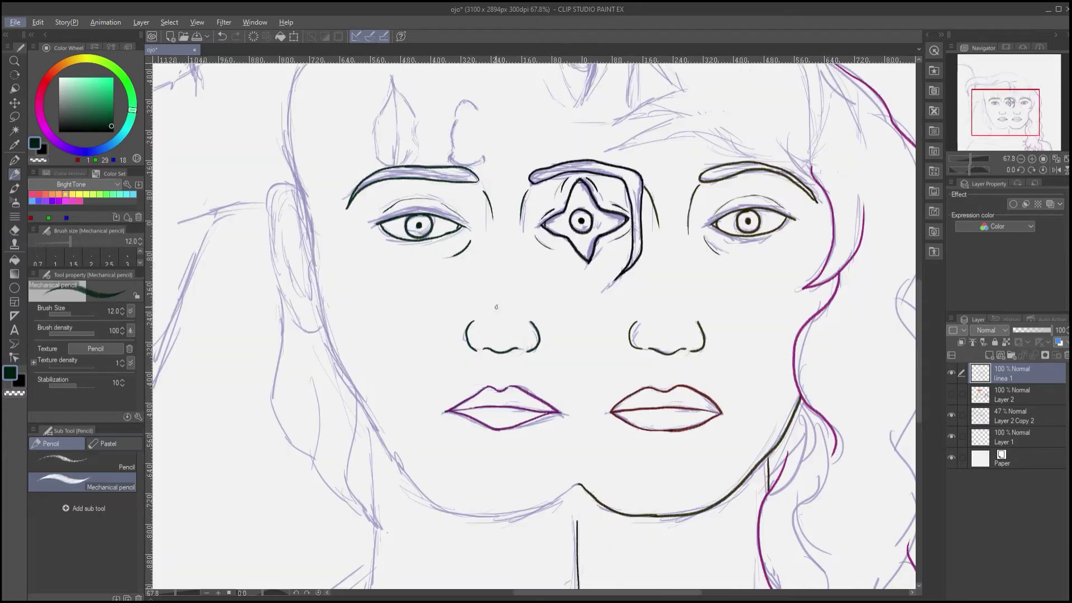
Ink the left-hand face's jaw down to the central chin cleft and the neck line below it in dark green
left_click_drag(495, 306, 528, 325)
mouse_move(355, 296)
left_mouse_down()
mouse_move(384, 409)
mouse_move(450, 513)
mouse_move(443, 451)
left_mouse_up()
mouse_move(439, 444)
left_mouse_down()
mouse_move(455, 463)
mouse_move(549, 477)
mouse_move(595, 456)
left_mouse_up()
left_click_drag(375, 412, 464, 303)
left_click_drag(484, 267, 488, 364)
left_click_drag(487, 373, 480, 485)
Ink the left-hand figure's shoulder slope and collarbone in dark green
left_click_drag(472, 438, 605, 387)
left_click_drag(620, 360, 326, 587)
mouse_move(533, 530)
left_mouse_down()
mouse_move(362, 441)
mouse_move(416, 452)
left_mouse_up()
left_click_drag(394, 407, 581, 430)
Ink the left-hand ear's outer outline, its inner folds and the face contour beside it in dark green
left_click_drag(440, 198, 409, 390)
left_click_drag(403, 163, 452, 316)
scroll(445, 311, "up", 2)
mouse_move(455, 248)
left_mouse_down()
mouse_move(417, 248)
mouse_move(484, 419)
left_mouse_up()
mouse_move(470, 330)
left_mouse_down()
mouse_move(431, 322)
mouse_move(459, 289)
left_mouse_up()
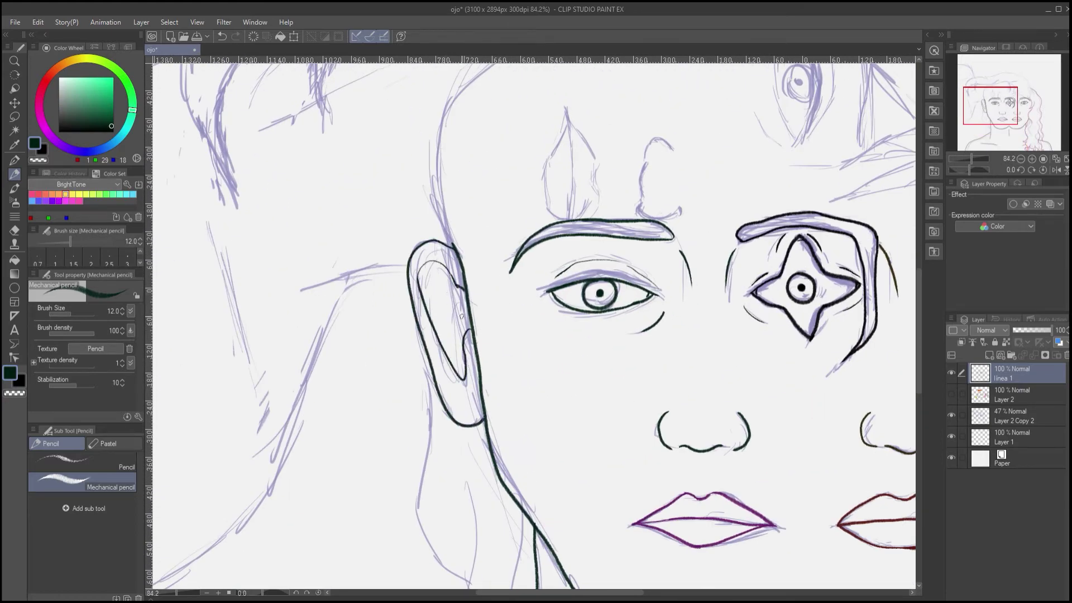
Sample the olive outline colour from the Layer 2 colour sketch beside the left-hand ear and hide that layer again
mouse_move(432, 363)
left_mouse_down()
mouse_move(399, 342)
mouse_move(475, 138)
mouse_move(491, 431)
left_mouse_up()
left_click(952, 394)
key("i")
left_click(474, 308)
left_click(951, 394)
key("p")
Ink the wavy locks hanging from the left-hand ear to the neck in olive and clean up their tips
left_click_drag(509, 343, 542, 493)
mouse_move(557, 432)
left_mouse_down()
mouse_move(502, 303)
mouse_move(528, 384)
left_mouse_up()
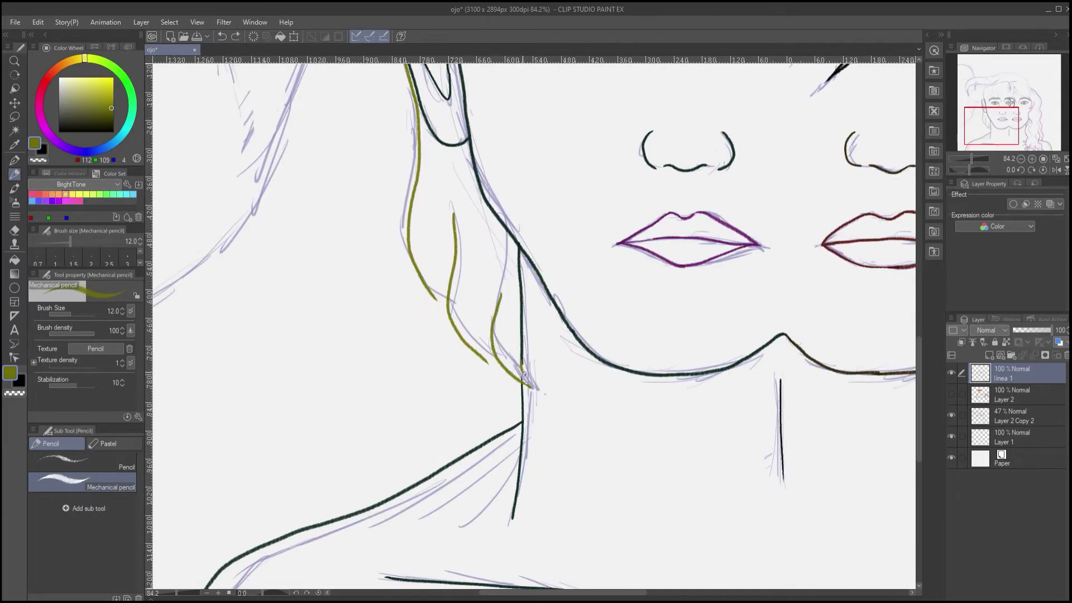
mouse_move(435, 296)
left_mouse_down()
mouse_move(450, 287)
mouse_move(401, 238)
left_mouse_up()
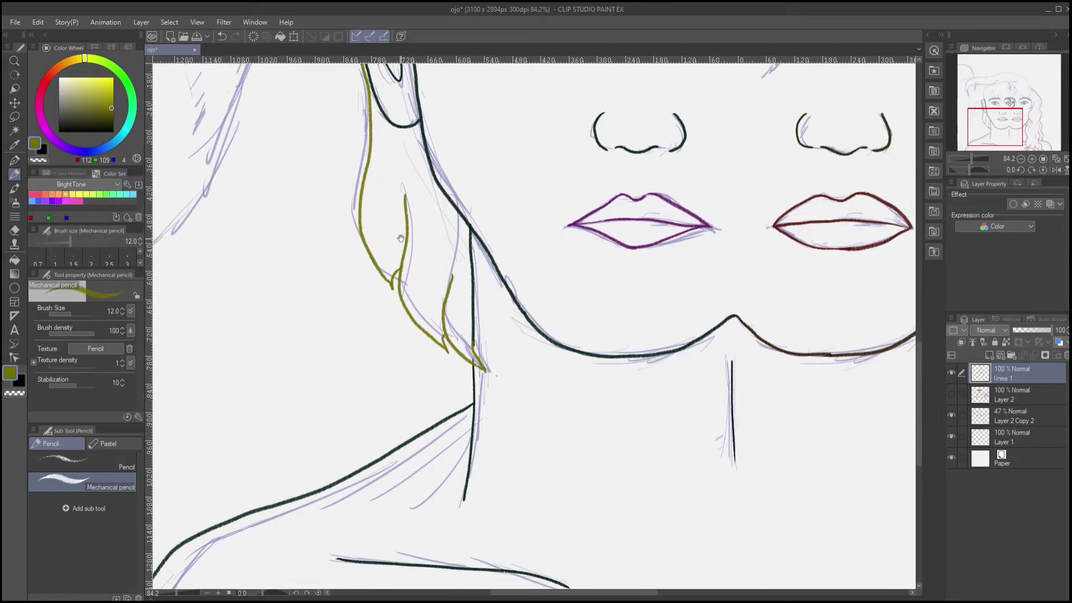
scroll(485, 371, "up", 3)
key("e")
left_click_drag(474, 348, 480, 356)
key("p")
Sample the dark red outline colour of the sideways face from the Layer 2 colour sketch and hide that layer again
mouse_move(455, 415)
left_mouse_down()
mouse_move(401, 306)
mouse_move(426, 401)
left_mouse_up()
mouse_move(553, 248)
left_mouse_down()
mouse_move(456, 307)
mouse_move(505, 361)
mouse_move(559, 347)
left_mouse_up()
left_click(951, 394)
left_click(550, 254, "alt")
left_click(951, 394)
Ink the upper and lower lid lines of the sideways face's eye in dark red
left_click_drag(483, 293, 580, 340)
mouse_move(686, 326)
left_mouse_down()
mouse_move(594, 290)
mouse_move(532, 333)
mouse_move(640, 346)
mouse_move(681, 322)
left_mouse_up()
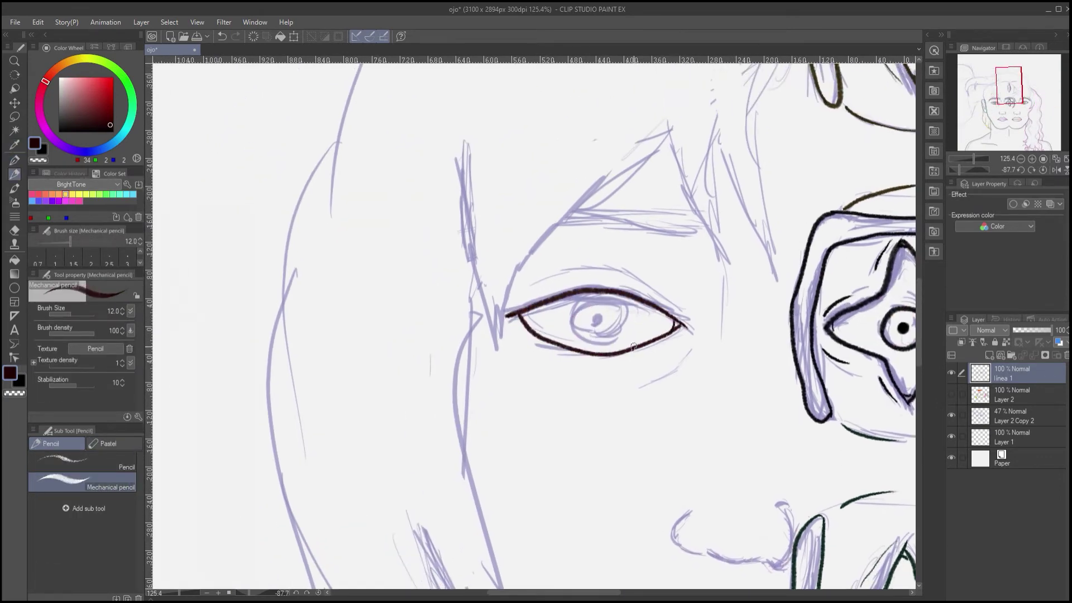
key("e")
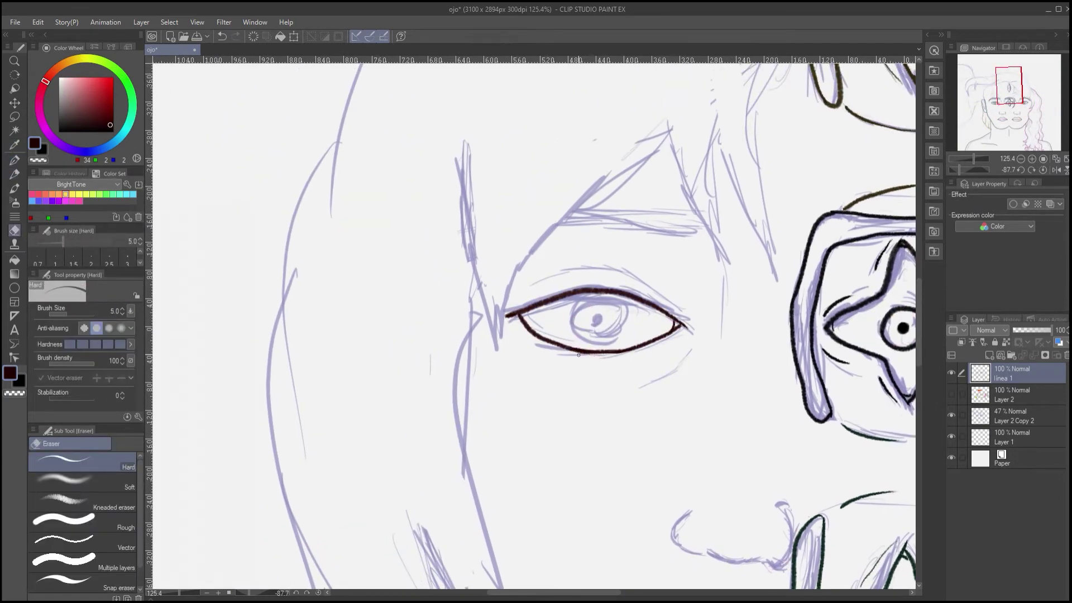
key("p")
key("ctrl+z")
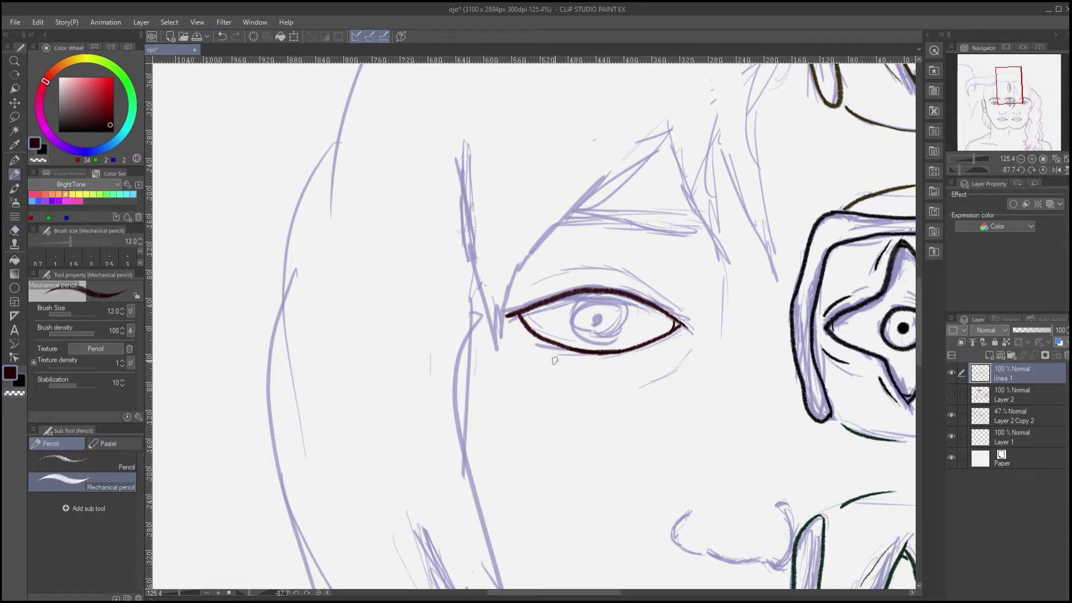
left_click_drag(585, 301, 563, 360)
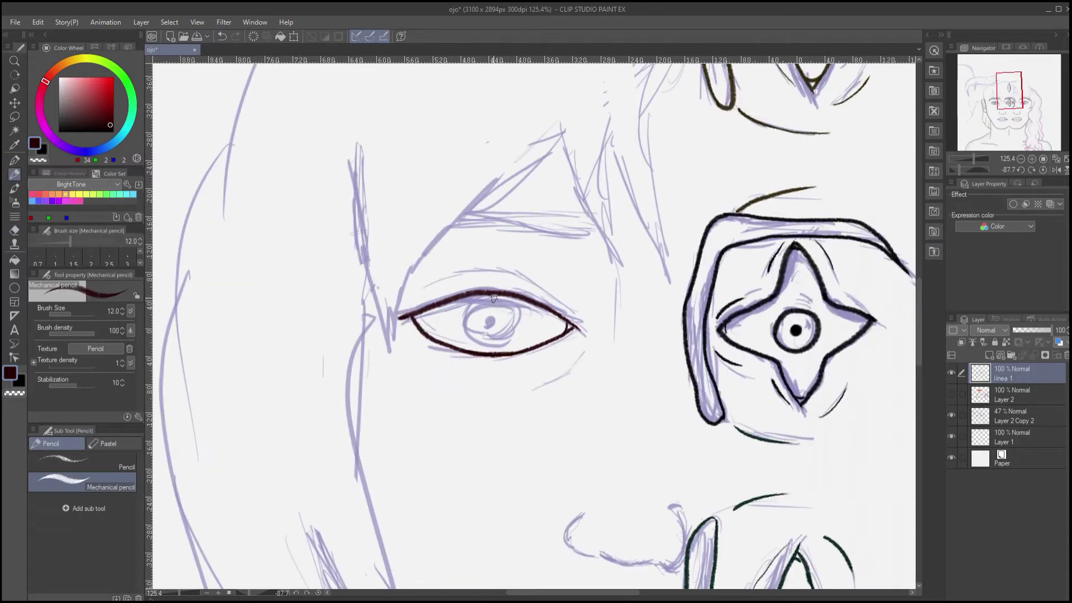
left_click_drag(493, 299, 494, 342)
key("ctrl+z")
key("ctrl+z")
key("ctrl+z")
key("ctrl+z")
Ink the iris ring, solid pupil and short under-eye line of the sideways face's eye in dark red
mouse_move(492, 301)
left_mouse_down()
mouse_move(502, 339)
mouse_move(469, 332)
mouse_move(496, 345)
left_mouse_up()
mouse_move(508, 335)
left_mouse_down()
mouse_move(469, 331)
mouse_move(491, 346)
left_mouse_up()
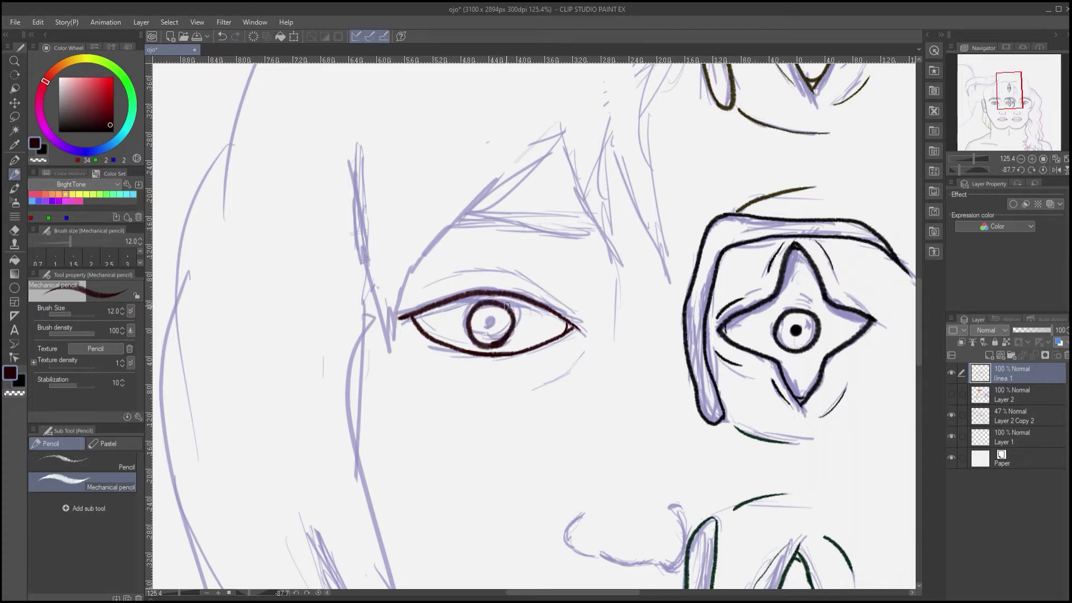
key("ctrl+z")
mouse_move(507, 306)
left_mouse_down()
mouse_move(485, 302)
mouse_move(491, 346)
mouse_move(491, 322)
left_mouse_up()
key("e")
key("p")
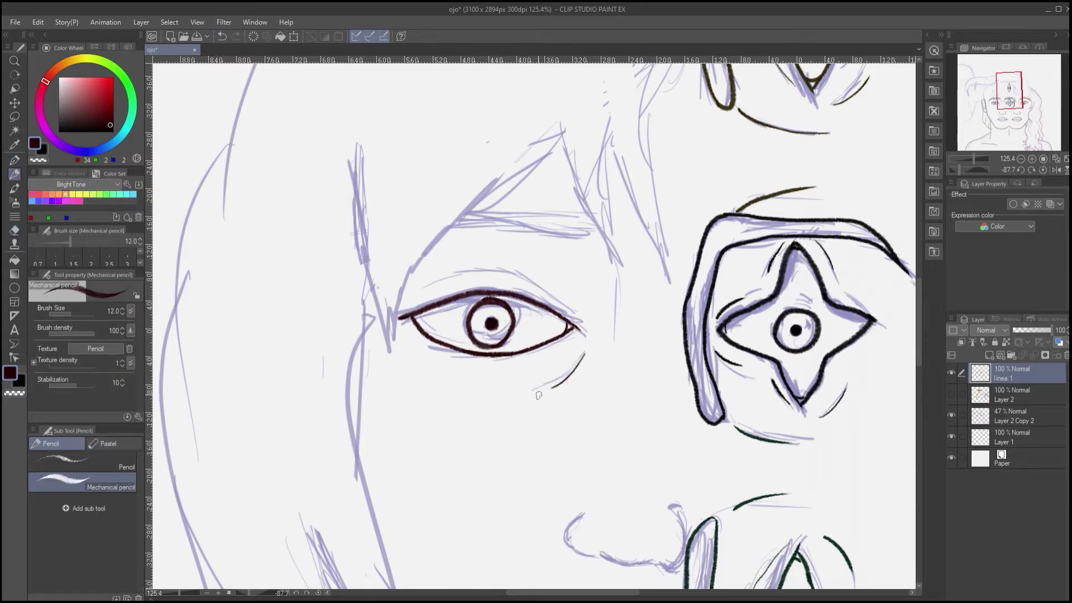
Ink the sideways face's eyelid crease, both brow edges and the two nose-bridge lines in dark red
left_click_drag(557, 267, 625, 369)
left_click_drag(508, 336, 669, 339)
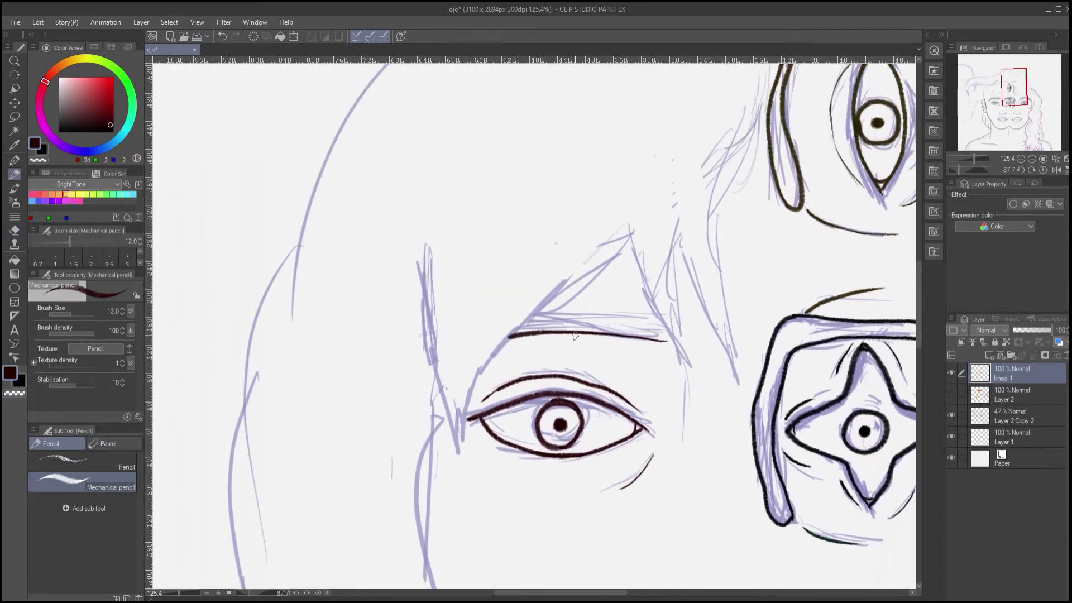
left_click_drag(539, 317, 658, 319)
mouse_move(679, 366)
left_mouse_down()
mouse_move(634, 210)
mouse_move(558, 144)
left_mouse_up()
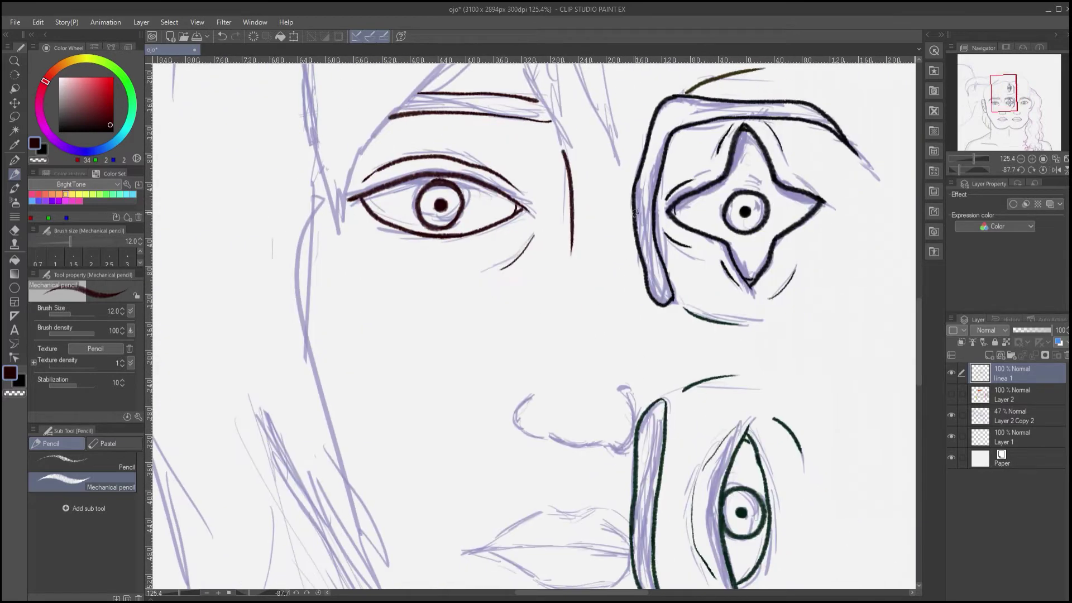
left_click_drag(563, 412, 432, 400)
left_click_drag(486, 377, 479, 436)
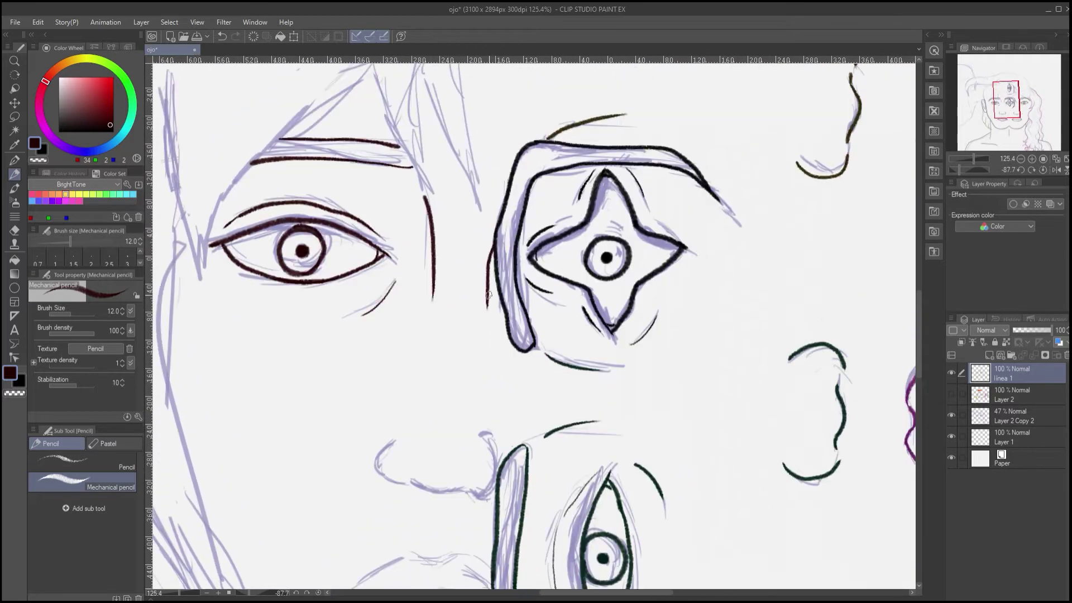
key("ctrl+z")
left_click_drag(494, 240, 488, 290)
Ink the sideways face's nose base and nostril curves in dark red
mouse_move(480, 397)
left_mouse_down()
mouse_move(548, 273)
mouse_move(446, 376)
mouse_move(506, 385)
left_mouse_up()
left_click_drag(518, 325, 510, 389)
mouse_move(426, 331)
left_mouse_down()
mouse_move(435, 375)
mouse_move(479, 362)
mouse_move(524, 406)
mouse_move(436, 395)
left_mouse_up()
scroll(438, 374, "down", 3)
key("ctrl+z")
key("ctrl+z")
Sample the olive green mouth outline of the sideways face from the Layer 2 colour sketch and hide that layer again
left_click(951, 394)
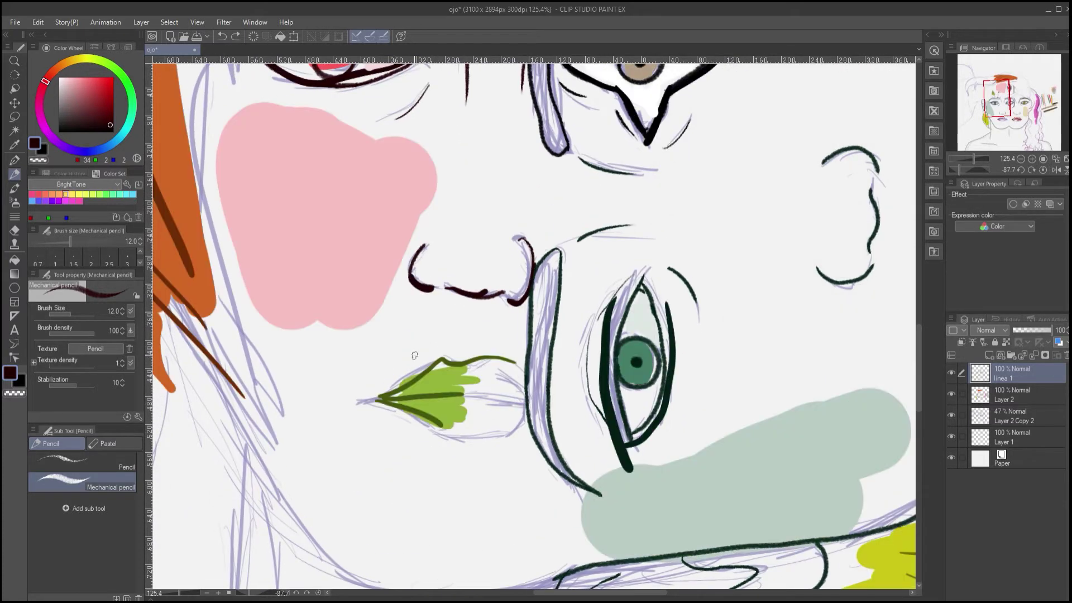
left_click(436, 365, "alt")
left_click(951, 394)
Ink the sideways face's upper lip, lower lip and parting line in olive green
mouse_move(450, 359)
left_mouse_down()
mouse_move(522, 376)
mouse_move(459, 397)
mouse_move(360, 401)
left_mouse_up()
mouse_move(522, 400)
left_mouse_down()
mouse_move(505, 438)
mouse_move(469, 441)
left_mouse_up()
left_click_drag(385, 402, 475, 441)
key("ctrl+z")
key("ctrl+z")
left_click_drag(452, 360, 423, 366)
key("ctrl+z")
left_click_drag(375, 400, 453, 359)
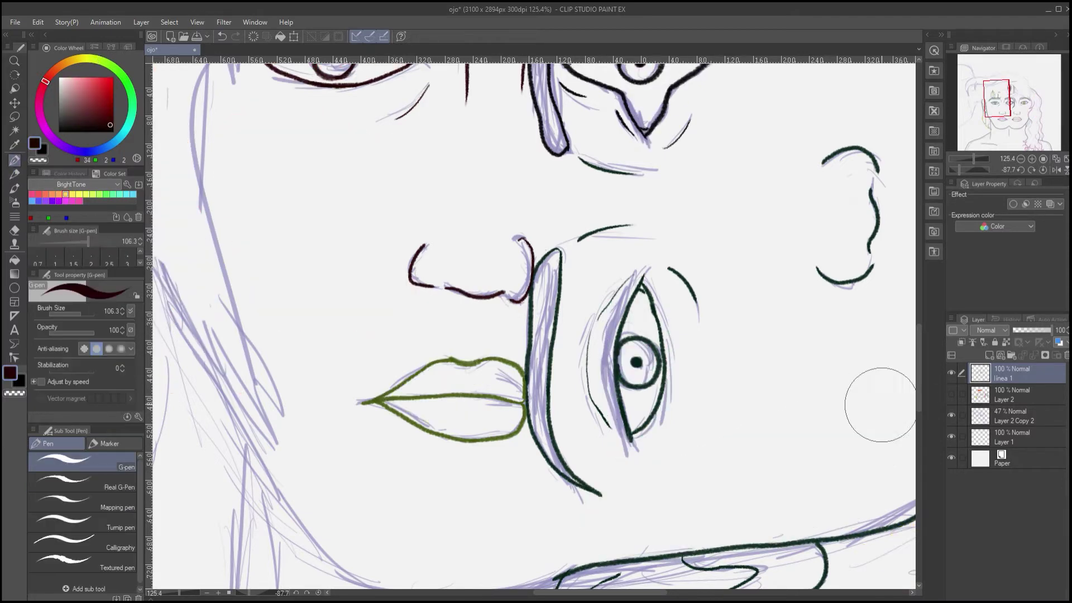
Ink the sideways face's jaw and chin line up to the neighbouring ear in dark red
scroll(878, 401, "down", 5)
key("p")
mouse_move(334, 277)
left_mouse_down()
mouse_move(365, 331)
mouse_move(491, 345)
left_mouse_up()
key("ctrl+z")
key("e")
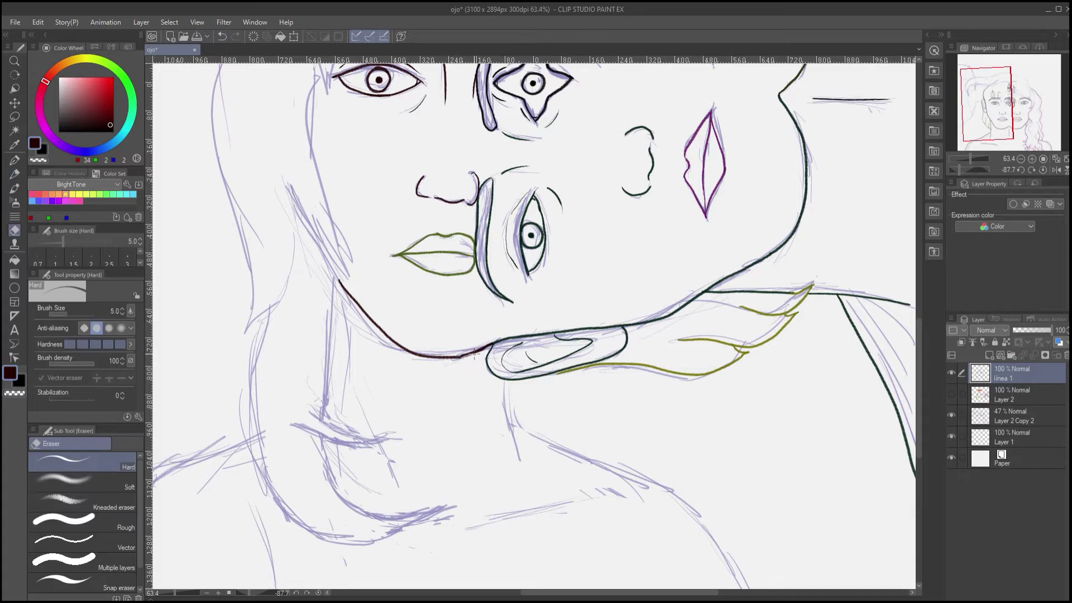
key("p")
Ink the sideways figure's neck line below the ear, the adjoining shoulder and the collarbone in dark red
scroll(435, 462, "down", 2)
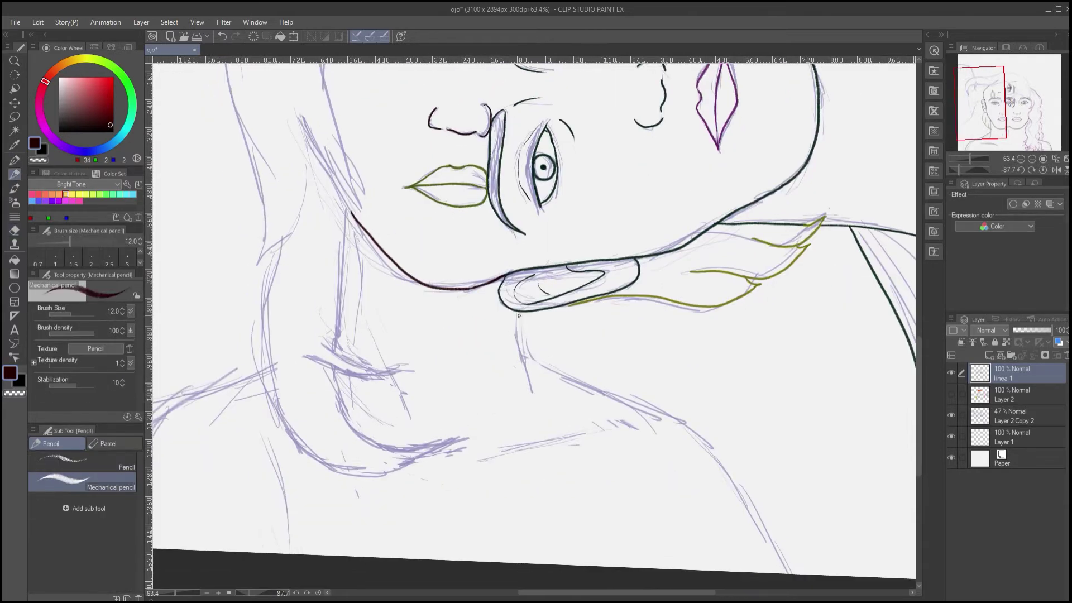
mouse_move(517, 311)
left_mouse_down()
mouse_move(521, 370)
mouse_move(329, 352)
mouse_move(435, 377)
left_mouse_up()
scroll(328, 352, "down", 3)
left_click_drag(417, 339, 642, 525)
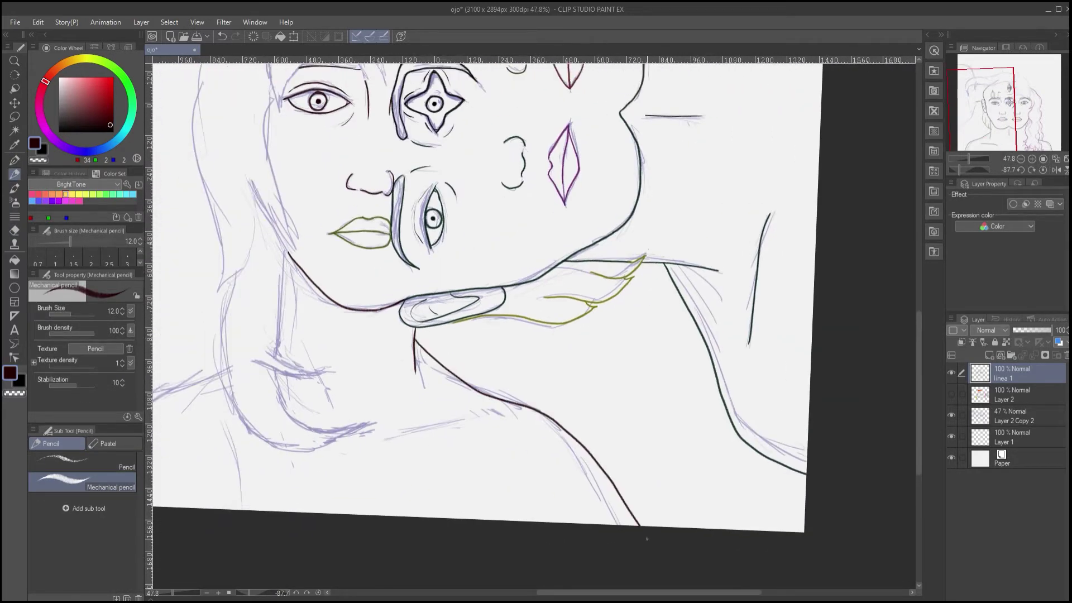
mouse_move(420, 450)
left_mouse_down()
mouse_move(569, 458)
mouse_move(646, 426)
left_mouse_up()
Ink the sideways figure's opposite neck line, throat lines, other shoulder and arm line in dark red
mouse_move(438, 273)
left_mouse_down()
mouse_move(505, 286)
mouse_move(491, 381)
left_mouse_up()
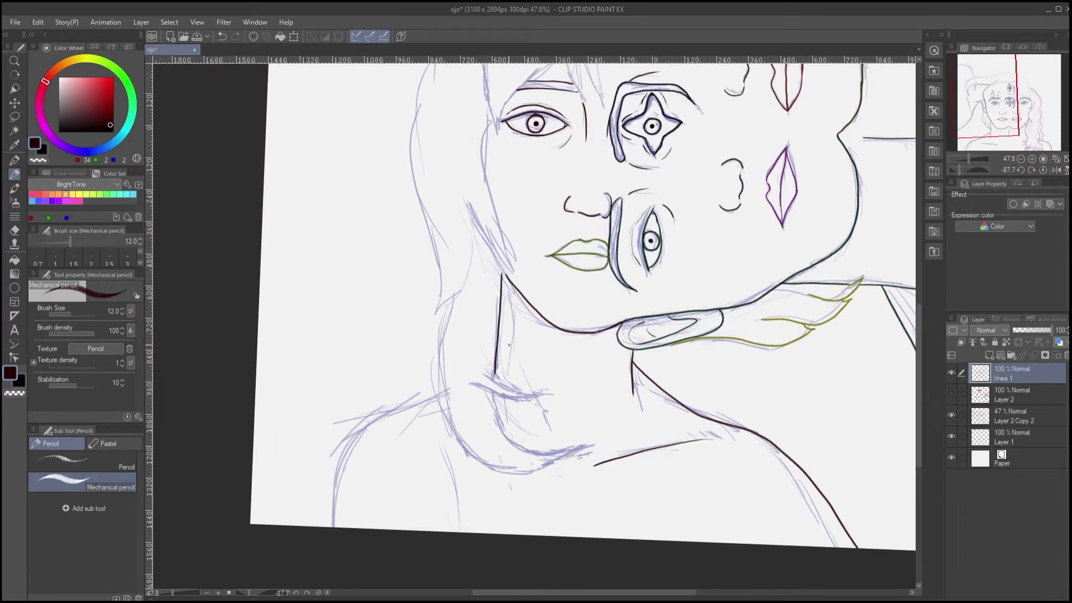
left_click_drag(591, 397, 569, 438)
mouse_move(446, 500)
left_mouse_down()
mouse_move(434, 478)
mouse_move(526, 448)
left_mouse_up()
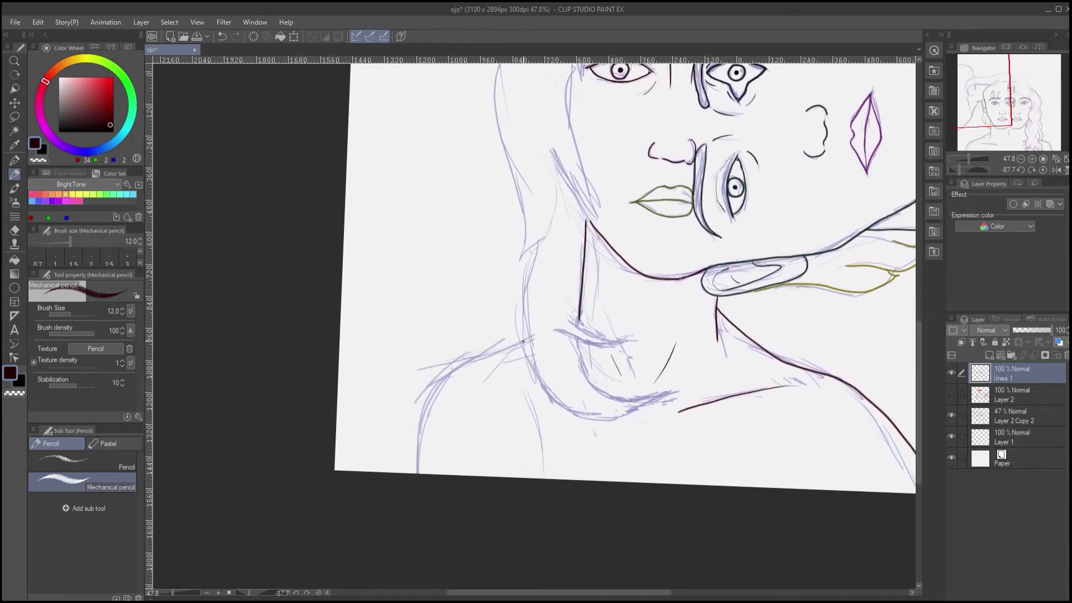
left_click_drag(521, 337, 416, 474)
scroll(527, 272, "up", 4)
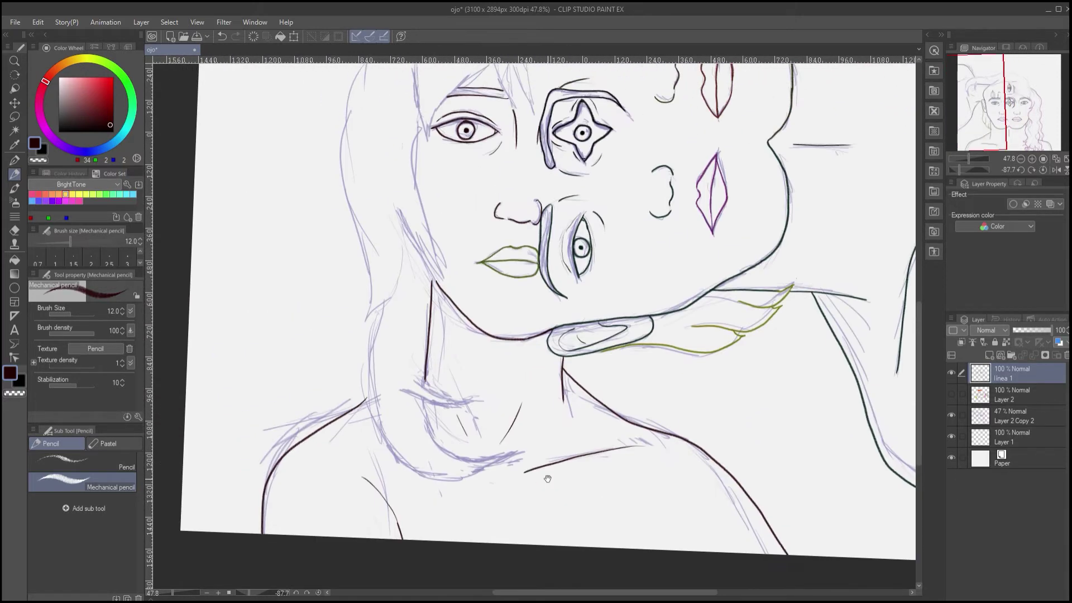
Sample the brown strand colour of the orange hair from the Layer 2 colour sketch and hide that layer again
left_click_drag(526, 271, 533, 274)
left_click(951, 394)
key("i")
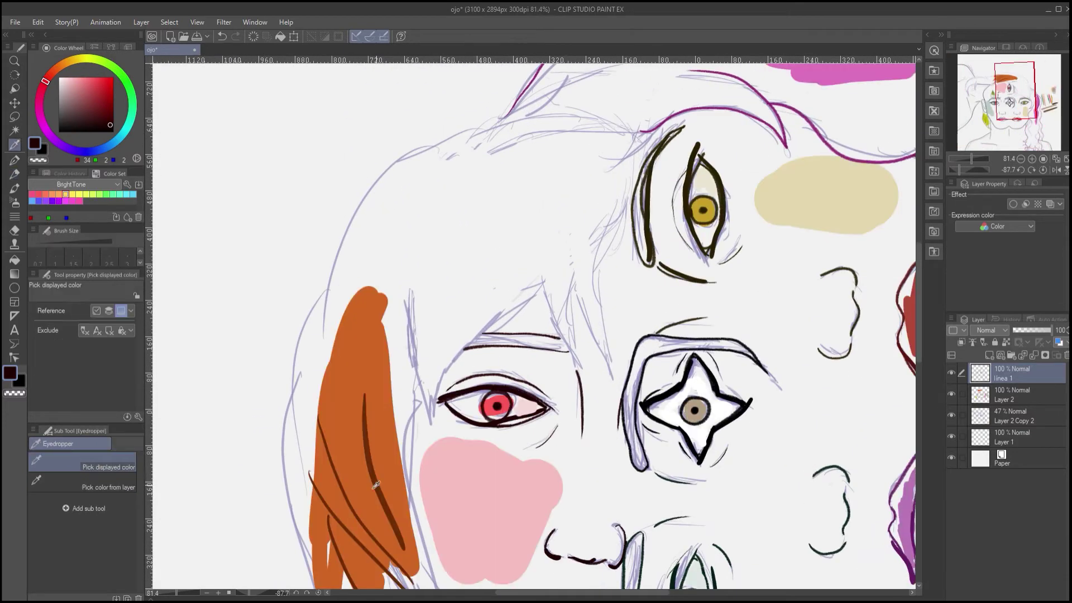
left_click(376, 485)
left_click(951, 394)
key("p")
key("p")
Ink the sideways figure's outer hair contour across the top of the joined heads in brown
left_click_drag(596, 207, 554, 252)
mouse_move(470, 163)
left_mouse_down()
mouse_move(243, 455)
mouse_move(433, 204)
left_mouse_up()
mouse_move(429, 196)
left_mouse_down()
mouse_move(481, 486)
mouse_move(515, 491)
left_mouse_up()
left_click_drag(504, 506, 455, 268)
Ink the sideways figure's long hair sweeping from the crown around toward the neck, with its inner edge and strands, in brown
left_click(1043, 170)
left_click_drag(536, 280, 690, 291)
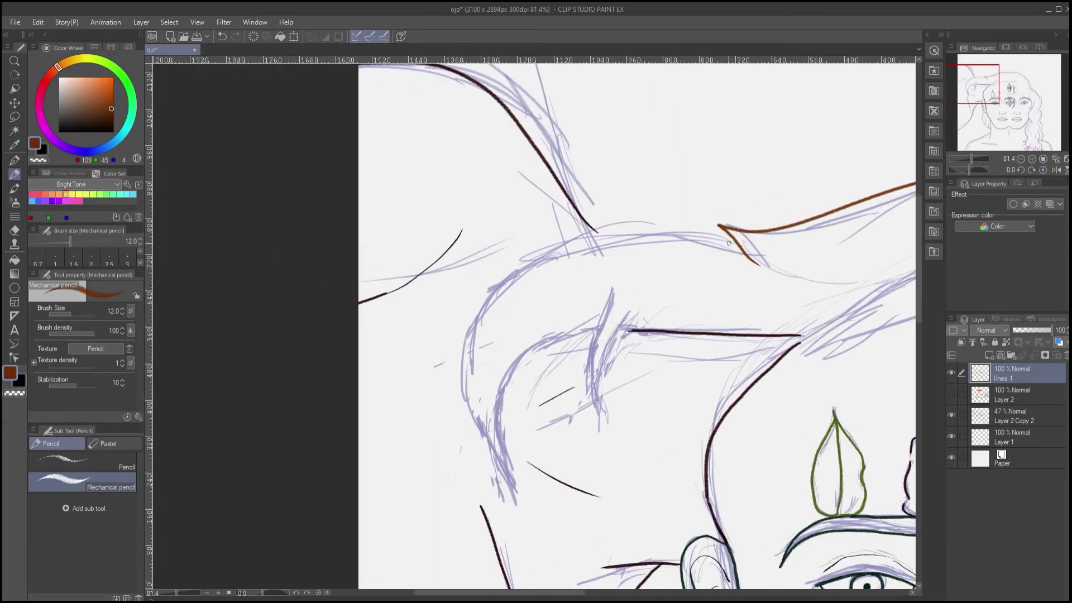
left_click_drag(734, 240, 507, 524)
left_click_drag(595, 415, 578, 371)
left_click_drag(619, 275, 598, 382)
left_click_drag(582, 261, 595, 374)
mouse_move(582, 287)
left_mouse_down()
mouse_move(525, 324)
mouse_move(491, 514)
left_mouse_up()
left_click_drag(680, 256, 543, 407)
mouse_move(720, 492)
left_mouse_down()
mouse_move(410, 252)
mouse_move(387, 312)
left_mouse_up()
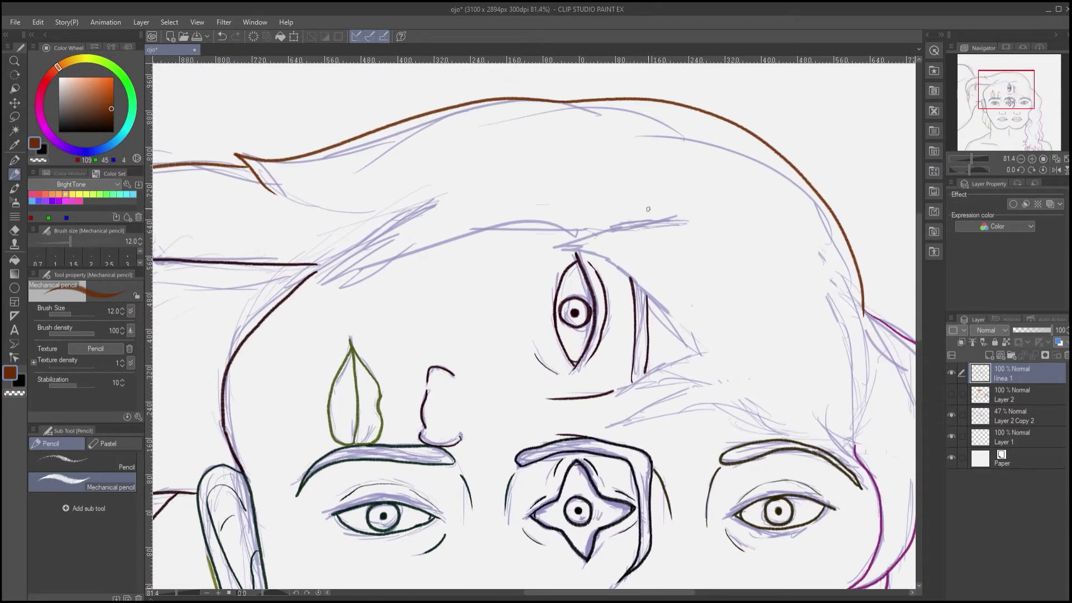
Ink the brown fringe strands above and beside the vertical eye and across the brow to the temple
left_click_drag(547, 261, 651, 209)
mouse_move(548, 262)
left_mouse_down()
mouse_move(628, 275)
mouse_move(579, 248)
mouse_move(639, 288)
mouse_move(695, 354)
left_mouse_up()
key("ctrl+z")
key("ctrl+z")
mouse_move(701, 355)
left_mouse_down()
mouse_move(629, 227)
mouse_move(552, 270)
left_mouse_up()
mouse_move(552, 269)
left_mouse_down()
mouse_move(642, 236)
mouse_move(564, 278)
mouse_move(640, 257)
left_mouse_up()
key("ctrl+z")
key("ctrl+z")
key("ctrl+z")
mouse_move(640, 258)
left_mouse_down()
mouse_move(574, 313)
mouse_move(558, 312)
mouse_move(711, 303)
mouse_move(454, 315)
left_mouse_up()
key("ctrl+z")
mouse_move(496, 303)
left_mouse_down()
mouse_move(581, 304)
mouse_move(574, 321)
left_mouse_up()
Sample the magenta of the wavy hair from the Layer 2 colour sketch and hide that layer again
key("i")
left_click(951, 394)
left_click(691, 370)
left_click(951, 394)
key("p")
key("p")
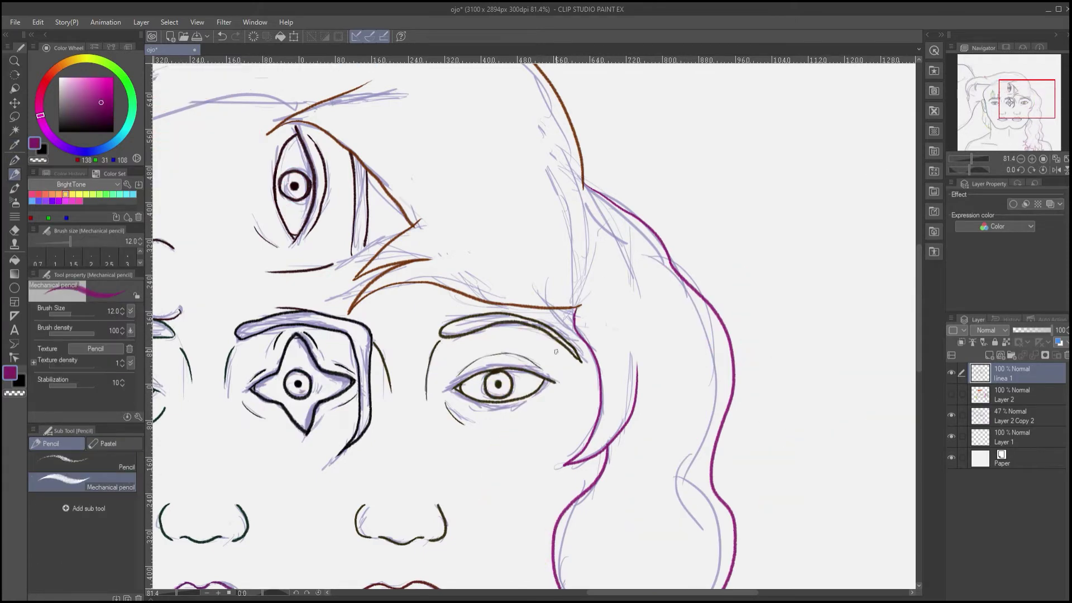
Sample the brown hair colour from Layer 2 again, hide the layer and return to the Mechanical pencil
mouse_move(247, 246)
left_mouse_down()
mouse_move(651, 450)
mouse_move(670, 407)
left_mouse_up()
left_click(952, 395)
key("i")
left_click(619, 235)
left_click(951, 394)
key("p")
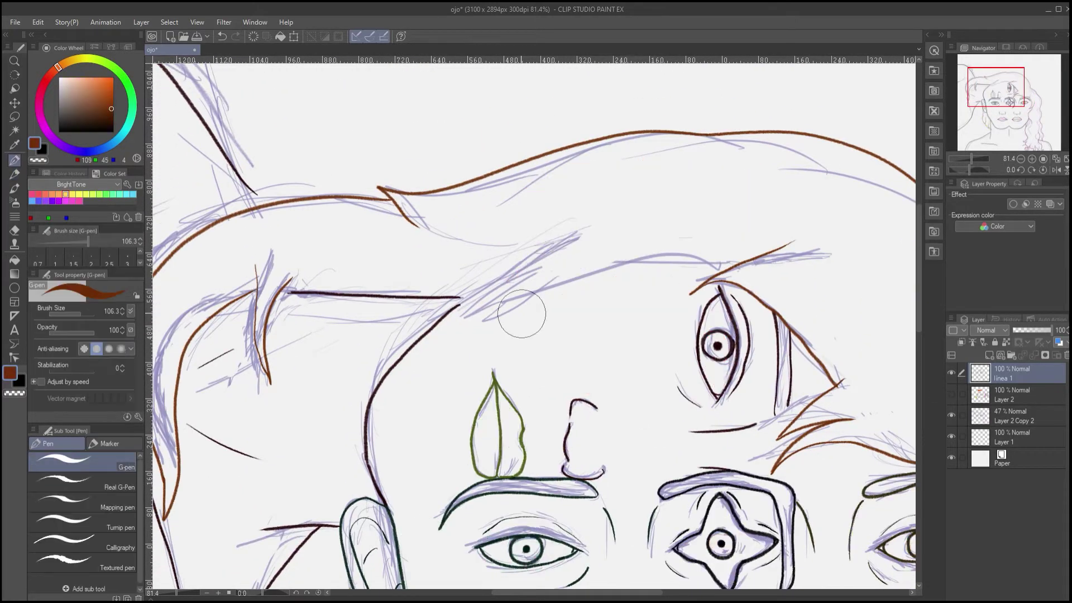
key("p")
Ink the brown fringe line and its pointed strands across the forehead from the vertical eye toward the leaf-shaped eye
left_click_drag(742, 263, 564, 327)
mouse_move(565, 325)
left_mouse_down()
mouse_move(612, 270)
mouse_move(485, 355)
left_mouse_up()
mouse_move(489, 348)
left_mouse_down()
mouse_move(540, 260)
mouse_move(444, 396)
mouse_move(460, 300)
mouse_move(443, 400)
left_mouse_up()
key("ctrl+z")
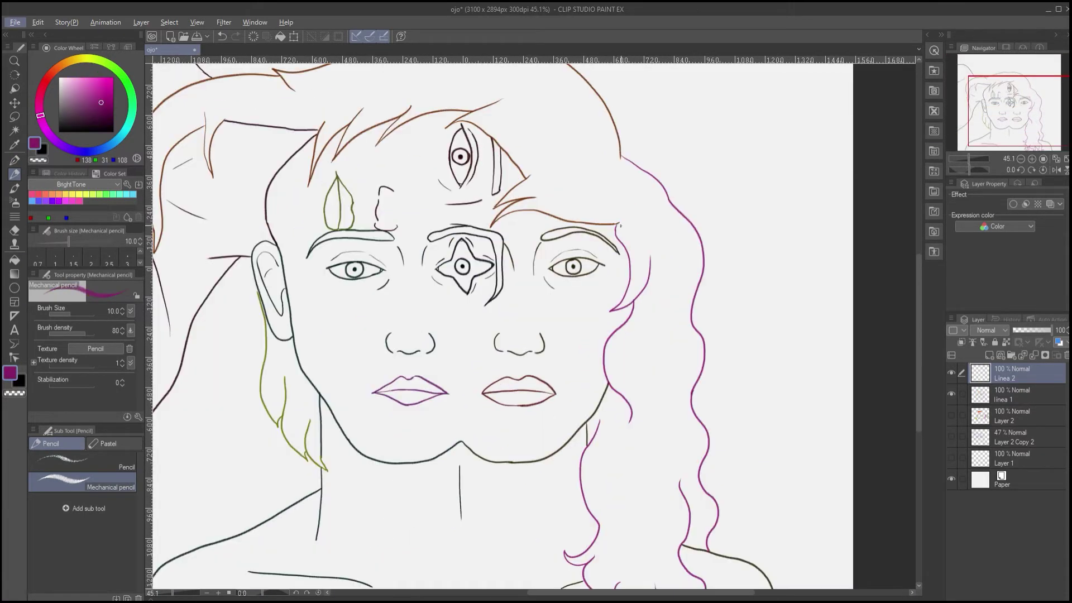
On the Linea 2 layer, draw fine magenta strands fanning out from the root of the wavy hair beside the temple
left_click_drag(621, 226, 647, 254)
mouse_move(661, 218)
left_mouse_down()
mouse_move(653, 256)
mouse_move(670, 245)
left_mouse_up()
left_click_drag(697, 207, 689, 246)
left_click_drag(655, 182, 663, 200)
left_click_drag(645, 176, 654, 204)
left_click_drag(634, 186, 642, 210)
left_click_drag(610, 200, 626, 218)
left_click_drag(595, 219, 616, 221)
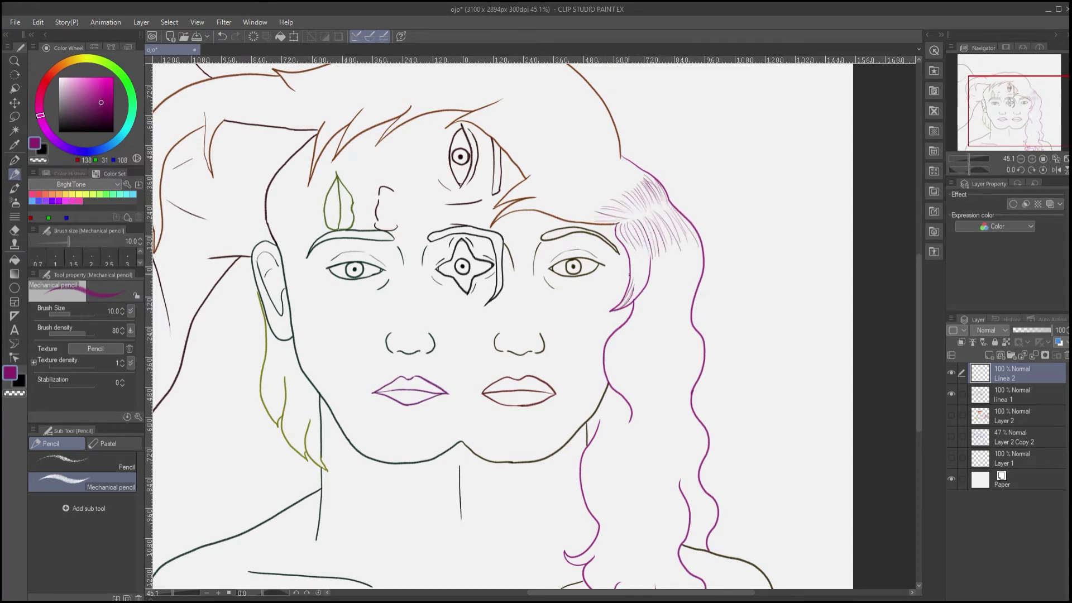
Shade the pointed front curl beside the face with short magenta strands
left_click_drag(635, 260, 626, 297)
mouse_move(642, 269)
left_mouse_down()
mouse_move(623, 304)
mouse_move(636, 297)
left_mouse_up()
left_click_drag(639, 261, 629, 300)
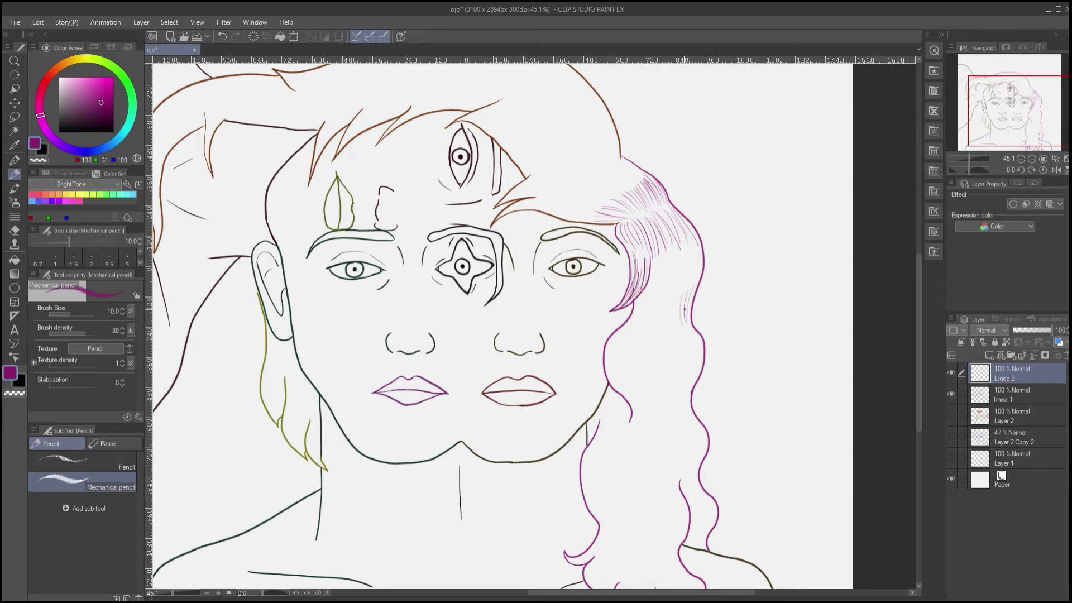
Draw fine magenta strands rising from the wavy hair's first inward bend, from the outer edge to the curl
left_click_drag(698, 261, 687, 318)
left_click_drag(689, 279, 682, 323)
left_click_drag(677, 299, 668, 328)
left_click_drag(645, 294, 628, 327)
left_click_drag(648, 288, 644, 328)
left_click_drag(661, 289, 658, 326)
left_click_drag(666, 308, 668, 276)
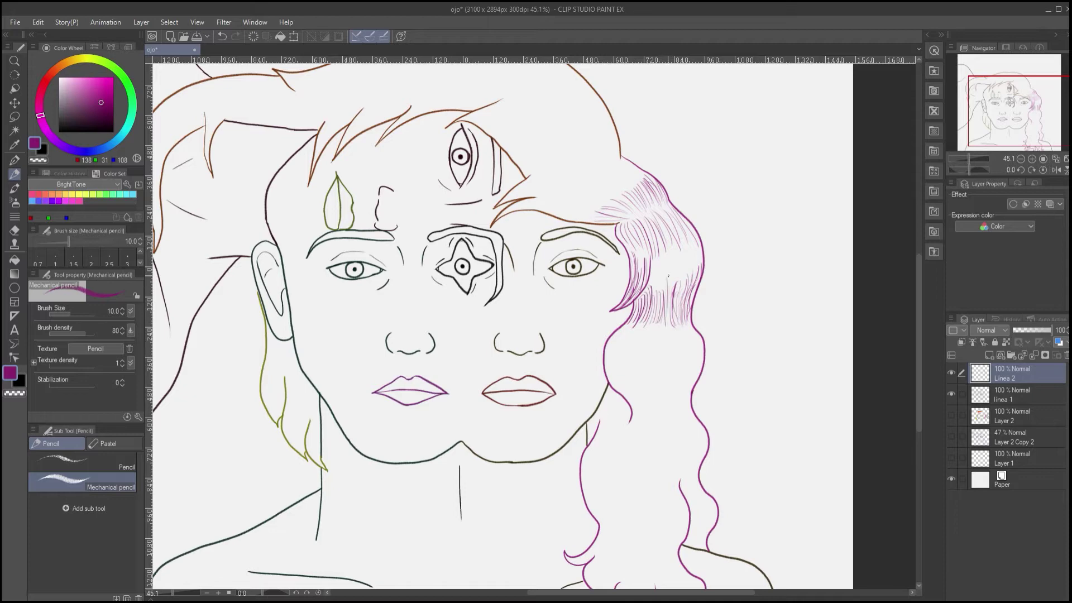
key("ctrl+z")
Extend the magenta strands downward from the first inward bend, across the hair's width at nose level
left_click_drag(683, 329, 680, 338)
left_click_drag(673, 323, 664, 351)
mouse_move(653, 324)
left_mouse_down()
mouse_move(647, 345)
mouse_move(636, 342)
left_mouse_up()
left_click_drag(626, 321, 614, 343)
left_click_drag(652, 303, 656, 341)
left_click_drag(664, 301, 666, 340)
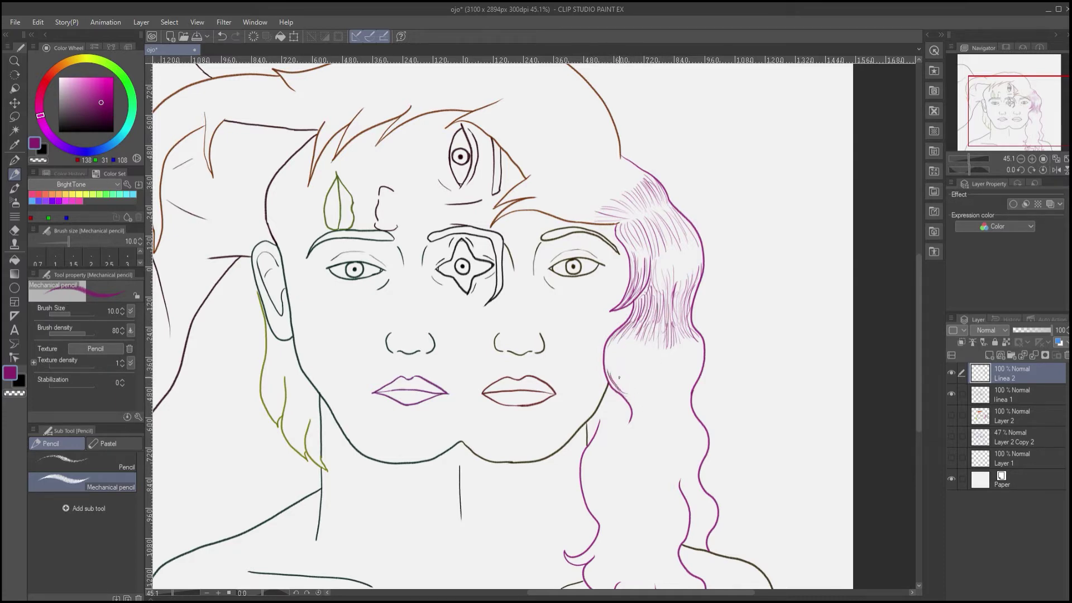
Fill the wave beside the mouth with fine magenta strands from its inner edge across to its outer edge
left_click_drag(612, 370, 620, 392)
left_click_drag(620, 368, 637, 393)
left_click_drag(627, 394, 642, 421)
left_click_drag(644, 396, 651, 417)
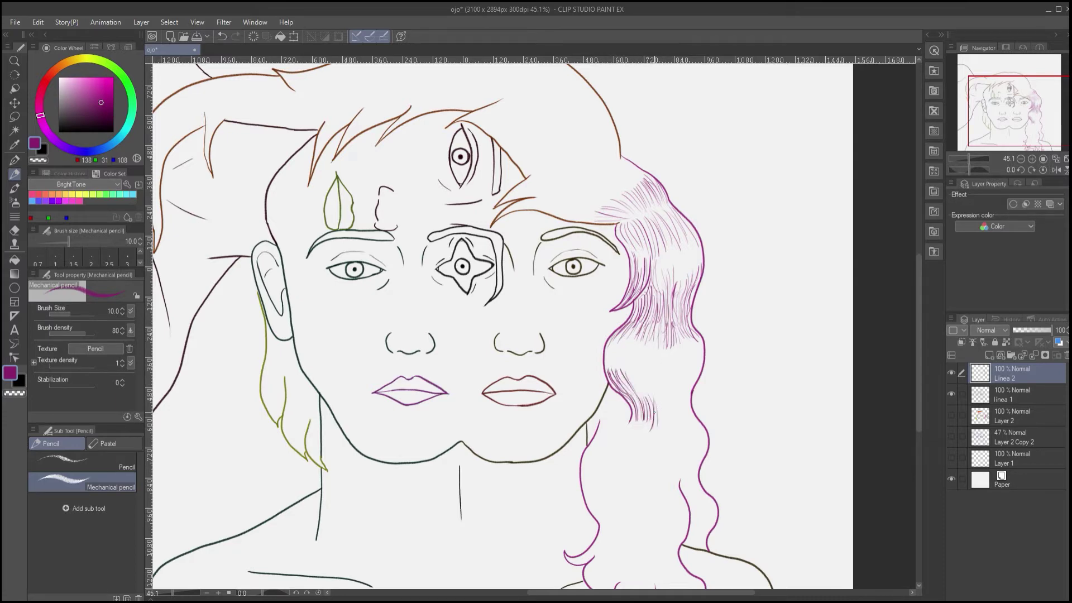
left_click_drag(648, 370, 651, 401)
left_click_drag(632, 353, 637, 400)
mouse_move(690, 363)
left_mouse_down()
mouse_move(686, 418)
mouse_move(692, 387)
left_mouse_up()
mouse_move(683, 373)
left_mouse_down()
mouse_move(681, 420)
mouse_move(664, 418)
left_mouse_up()
left_click_drag(669, 369, 664, 431)
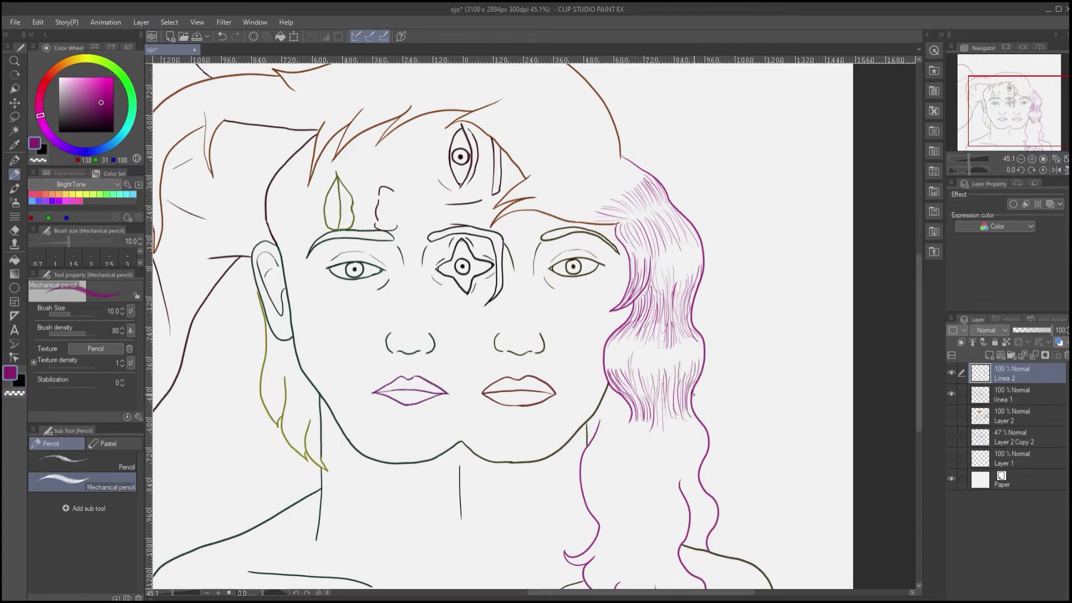
Draw the first magenta strands in the inner part of the hair section below the jaw
mouse_move(592, 419)
left_mouse_down()
mouse_move(602, 458)
mouse_move(621, 464)
left_mouse_up()
left_click_drag(627, 422, 642, 468)
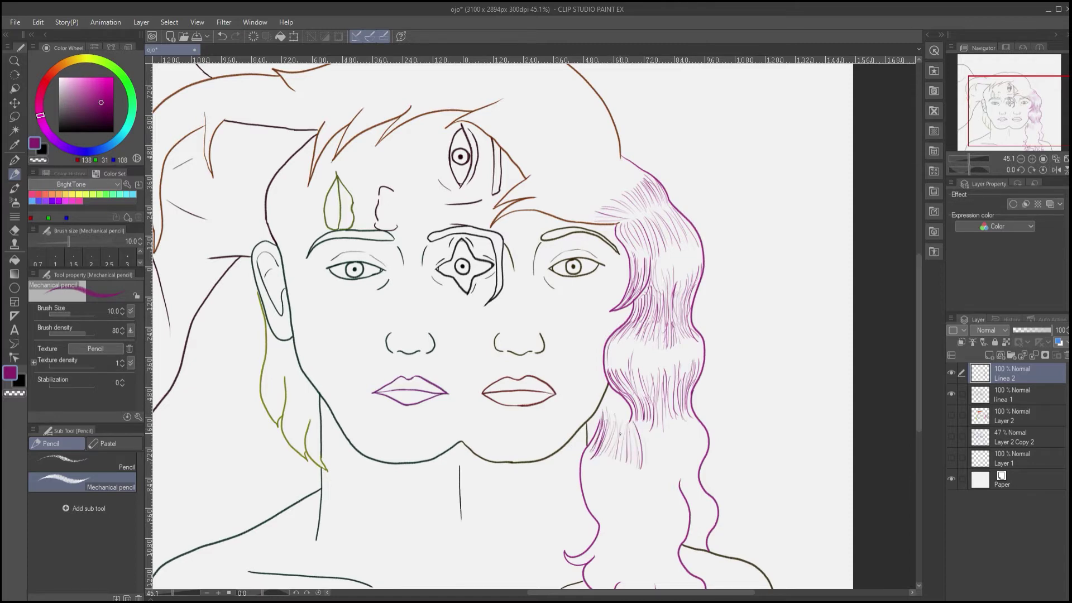
left_click_drag(619, 397, 626, 424)
left_click_drag(615, 399, 606, 421)
mouse_move(606, 397)
left_mouse_down()
mouse_move(599, 421)
mouse_move(621, 427)
left_mouse_up()
key("ctrl+z")
key("ctrl+z")
key("ctrl+z")
key("ctrl+z")
Draw dense magenta strands along the hair's inner edge where it meets the jaw and neck
left_click_drag(621, 395, 609, 437)
left_click_drag(612, 393, 597, 425)
left_click_drag(598, 434, 584, 469)
Draw magenta strands from the outer edge inward to complete the hair band just below the jaw
mouse_move(703, 447)
left_mouse_down()
mouse_move(690, 478)
mouse_move(682, 472)
left_mouse_up()
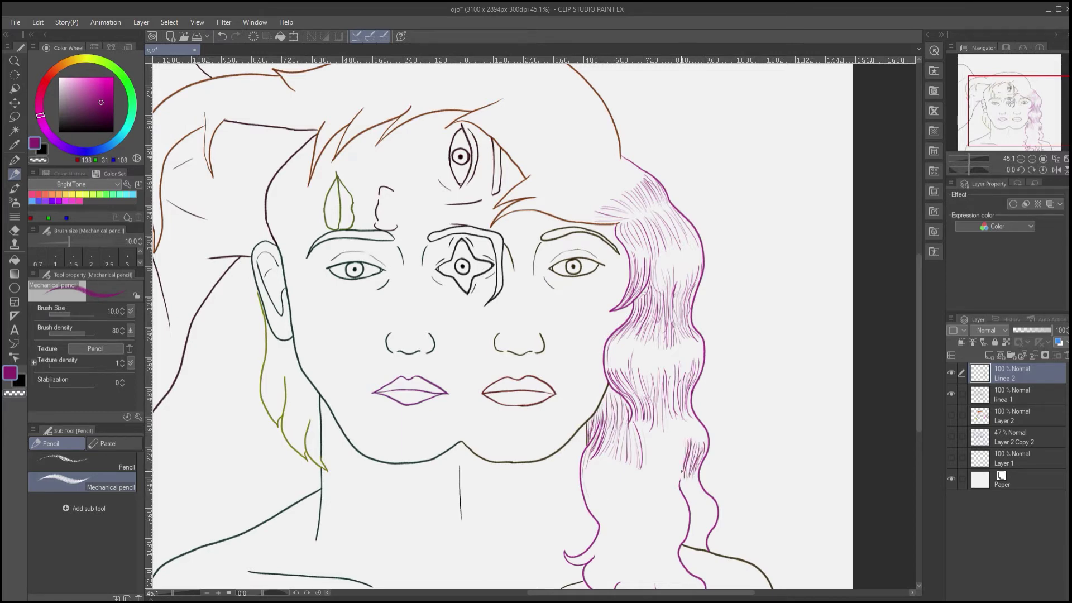
left_click_drag(675, 429, 668, 475)
left_click_drag(672, 428, 659, 473)
mouse_move(654, 429)
left_mouse_down()
mouse_move(651, 477)
mouse_move(644, 464)
left_mouse_up()
left_click_drag(662, 437, 653, 468)
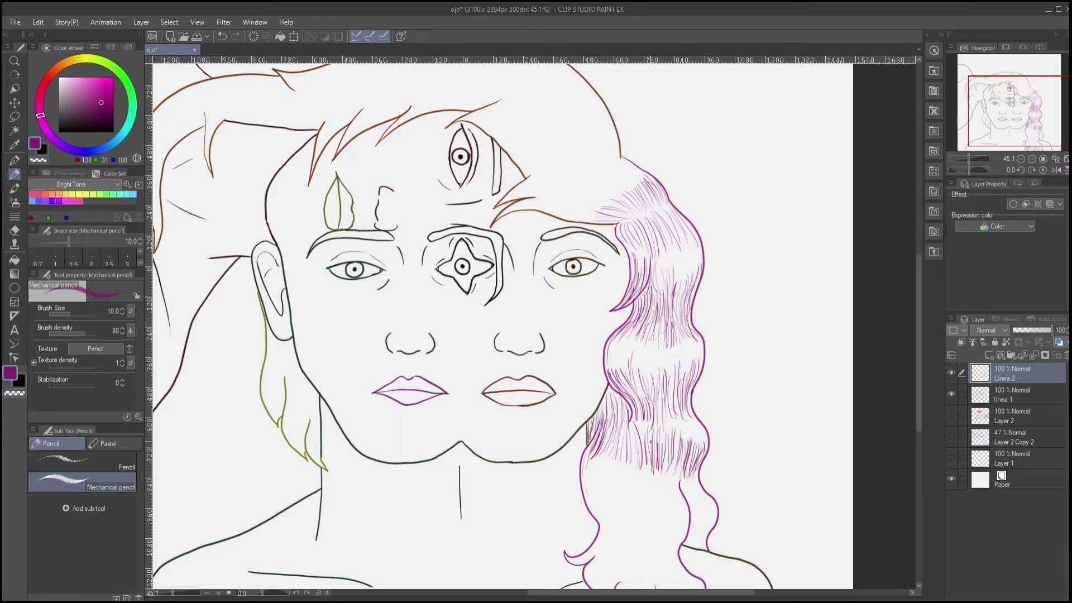
left_click_drag(647, 421, 645, 440)
left_click_drag(641, 429, 632, 464)
Add magenta strands to the narrow outer lock above the shoulder, undoing the last three strokes
left_click_drag(621, 424, 567, 334)
left_click_drag(645, 371, 650, 411)
mouse_move(640, 382)
left_mouse_down()
mouse_move(657, 411)
mouse_move(644, 417)
left_mouse_up()
mouse_move(628, 387)
left_mouse_down()
mouse_move(641, 418)
mouse_move(650, 416)
left_mouse_up()
mouse_move(655, 434)
left_mouse_down()
mouse_move(635, 455)
mouse_move(647, 462)
mouse_move(659, 414)
left_mouse_up()
left_click_drag(630, 363, 620, 392)
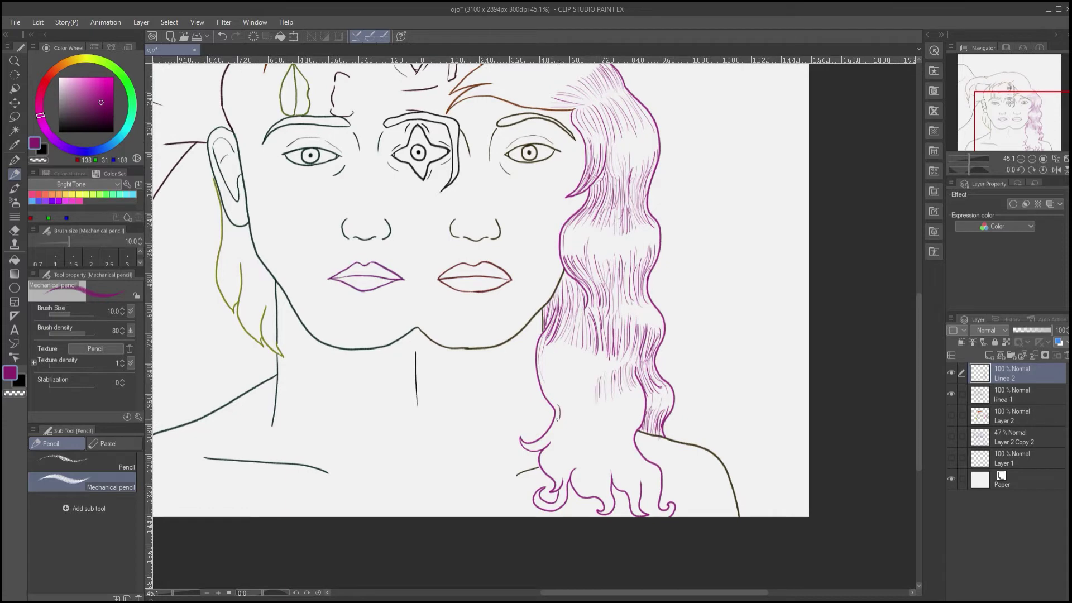
key("ctrl+z")
key("ctrl+z")
key("ctrl+z")
Draw a row of magenta strands across the lower wave beside the neck, from inner edge to outer lock
left_click_drag(553, 397, 563, 418)
left_click_drag(564, 392, 568, 418)
left_click_drag(569, 392, 580, 418)
left_click_drag(586, 391, 584, 418)
mouse_move(597, 388)
left_mouse_down()
mouse_move(594, 417)
mouse_move(629, 441)
left_mouse_up()
Draw more magenta strands across the hair's last bend, above and below it toward the curled ends
left_click_drag(626, 418, 613, 445)
left_click_drag(610, 417, 606, 445)
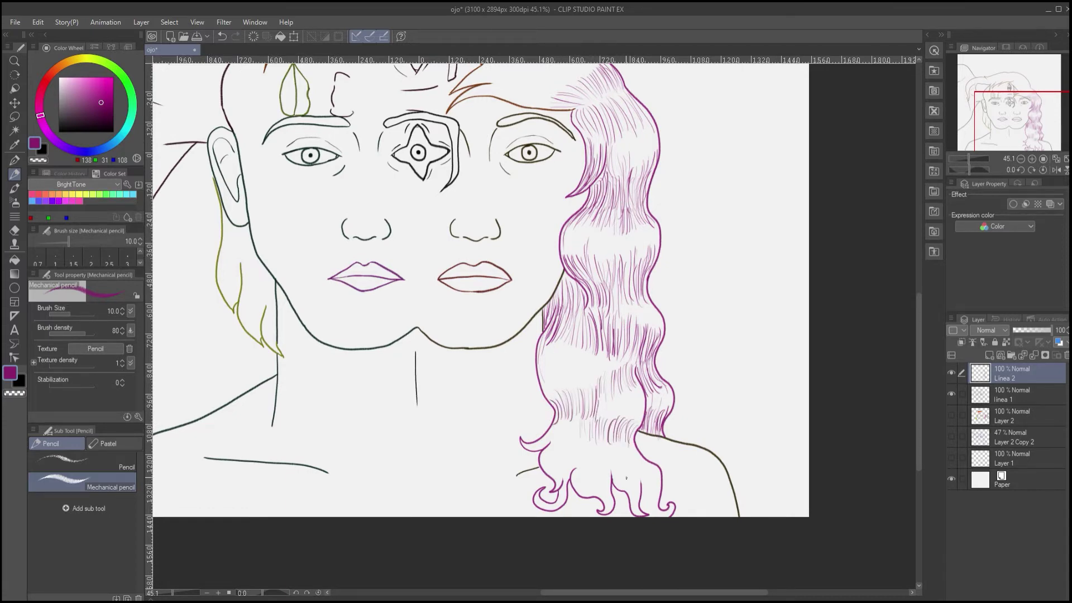
left_click_drag(553, 419, 550, 447)
left_click_drag(562, 416, 565, 448)
mouse_move(575, 415)
left_mouse_down()
mouse_move(571, 447)
mouse_move(581, 415)
mouse_move(628, 418)
left_mouse_up()
mouse_move(610, 391)
left_mouse_down()
mouse_move(623, 420)
mouse_move(614, 418)
left_mouse_up()
left_click_drag(598, 393, 608, 419)
left_click_drag(595, 393, 595, 417)
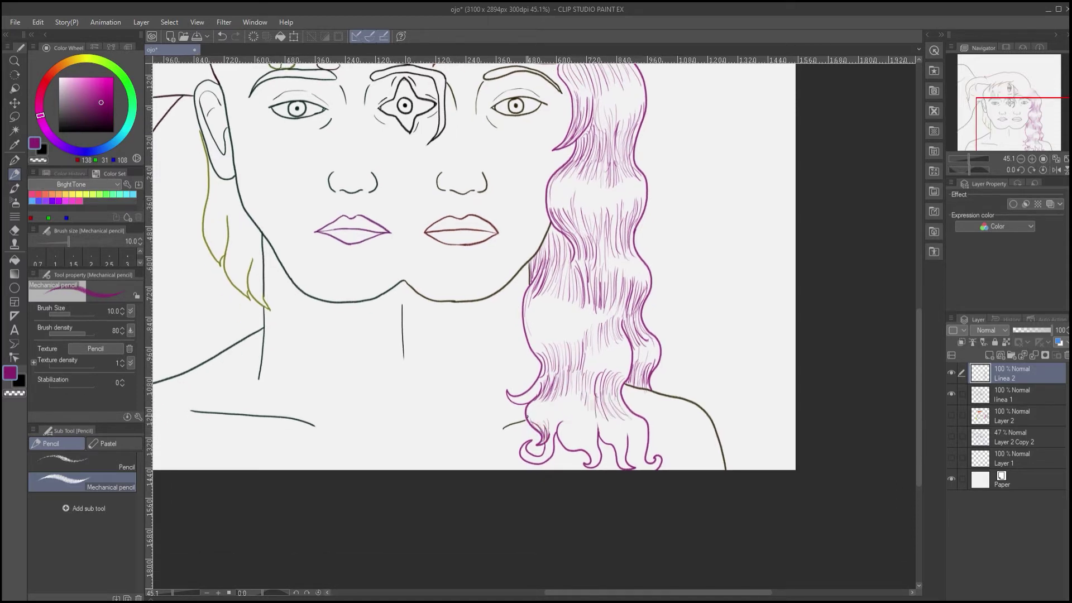
Shade the curled tips at the ends of the wavy hair with fine magenta strands following each curl
left_click_drag(512, 399, 534, 393)
left_click_drag(509, 402, 540, 387)
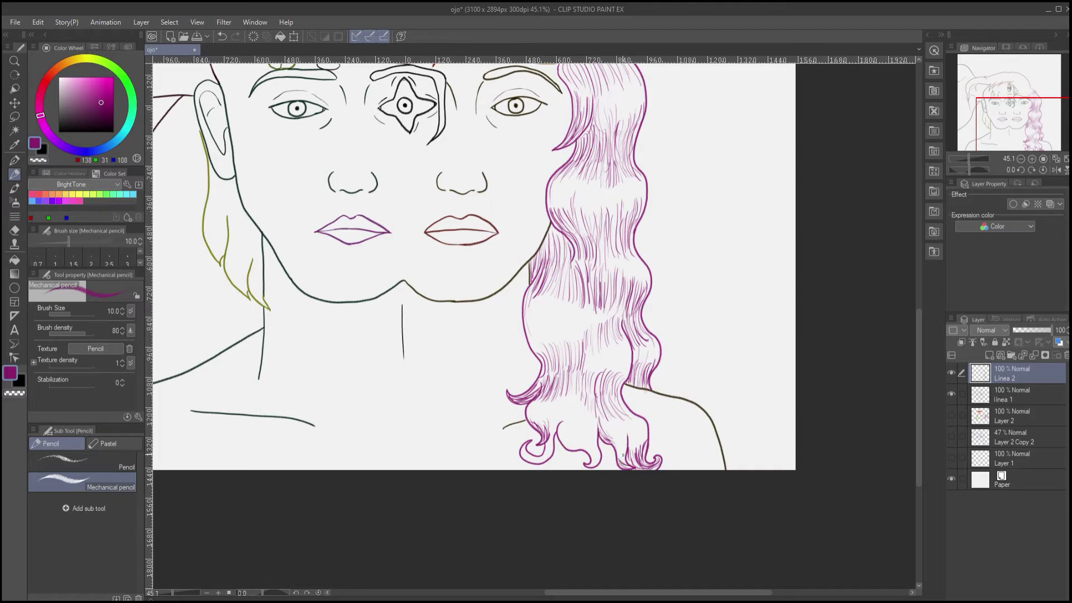
left_click_drag(623, 431, 625, 460)
key("ctrl+z")
key("ctrl+z")
key("ctrl+z")
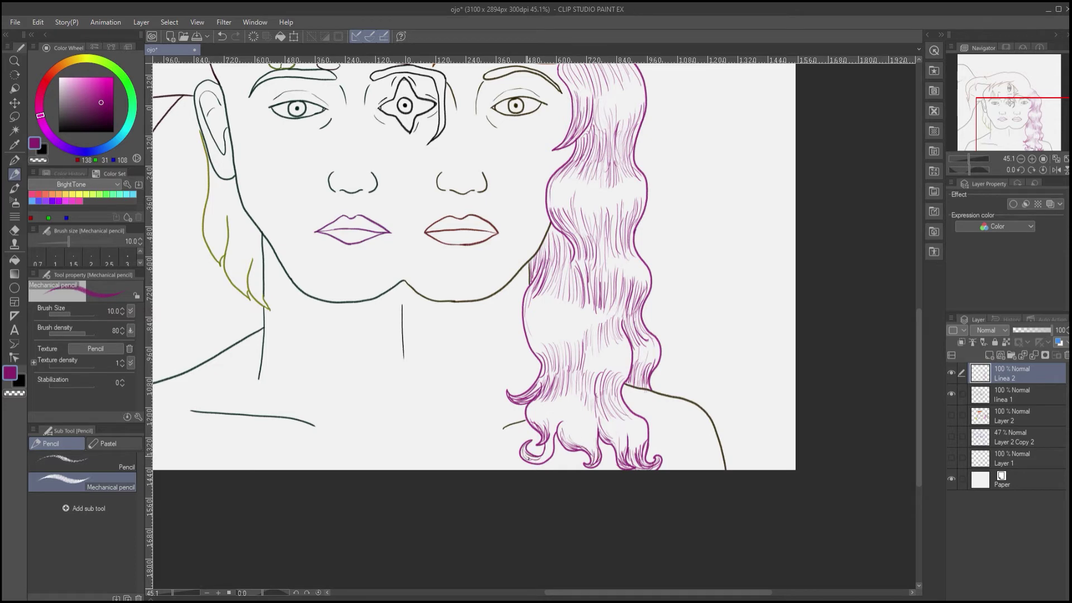
left_click_drag(545, 459, 549, 440)
Reinforce the wavy hair's outer edge with longer magenta strands from beside the eye down to mouth level
left_click_drag(497, 279, 474, 402)
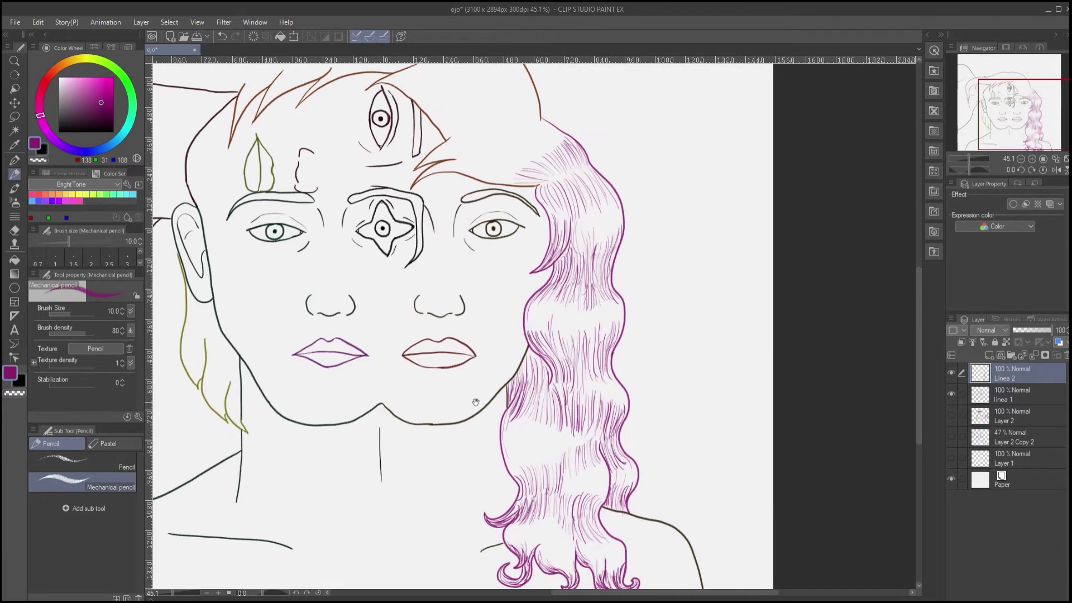
left_click_drag(617, 196, 615, 246)
left_click_drag(609, 195, 609, 245)
mouse_move(619, 293)
left_mouse_down()
mouse_move(615, 344)
mouse_move(600, 351)
mouse_move(611, 418)
left_mouse_up()
mouse_move(614, 370)
left_mouse_down()
mouse_move(601, 429)
mouse_move(611, 337)
mouse_move(635, 399)
left_mouse_up()
left_click_drag(635, 363, 619, 406)
Add long magenta strands through the middle of the wavy hair, linking the root section with the bend below the curl
left_click_drag(574, 181, 609, 311)
left_click_drag(605, 252, 596, 323)
left_click_drag(591, 281, 590, 324)
left_click_drag(576, 270, 583, 329)
Add magenta strands near the outer edge of the hair at jaw level and down the outer shoulder lock
mouse_move(621, 385)
left_mouse_down()
mouse_move(628, 332)
mouse_move(626, 418)
left_mouse_up()
left_click_drag(621, 364, 614, 418)
left_click_drag(608, 366, 601, 414)
left_click_drag(641, 443, 633, 484)
left_click_drag(634, 443, 628, 487)
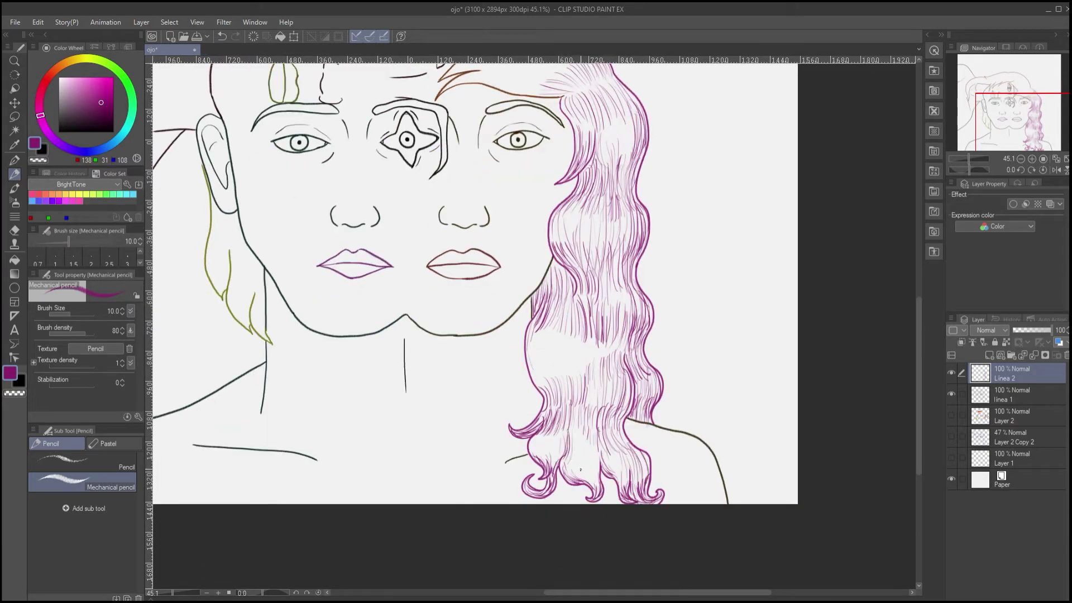
Undo the last three strands and draw a long magenta strand running down to the middle curled tip
key("ctrl+z")
key("ctrl+z")
key("ctrl+z")
left_click_drag(582, 425, 595, 483)
Draw long magenta strands down the inner and middle hair beside the neck, undoing the last two
left_click_drag(577, 324, 581, 395)
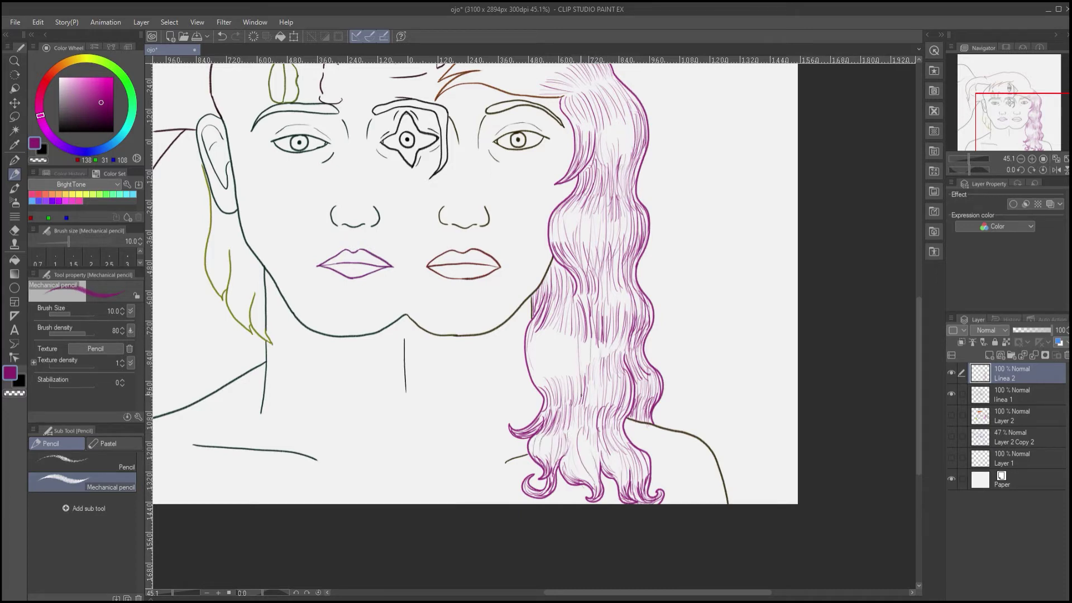
left_click_drag(547, 322, 565, 389)
mouse_move(558, 312)
left_mouse_down()
mouse_move(578, 379)
mouse_move(575, 364)
left_mouse_up()
left_click_drag(586, 342, 588, 382)
left_click_drag(591, 330, 592, 426)
left_click_drag(597, 344, 596, 410)
key("ctrl+z")
key("ctrl+z")
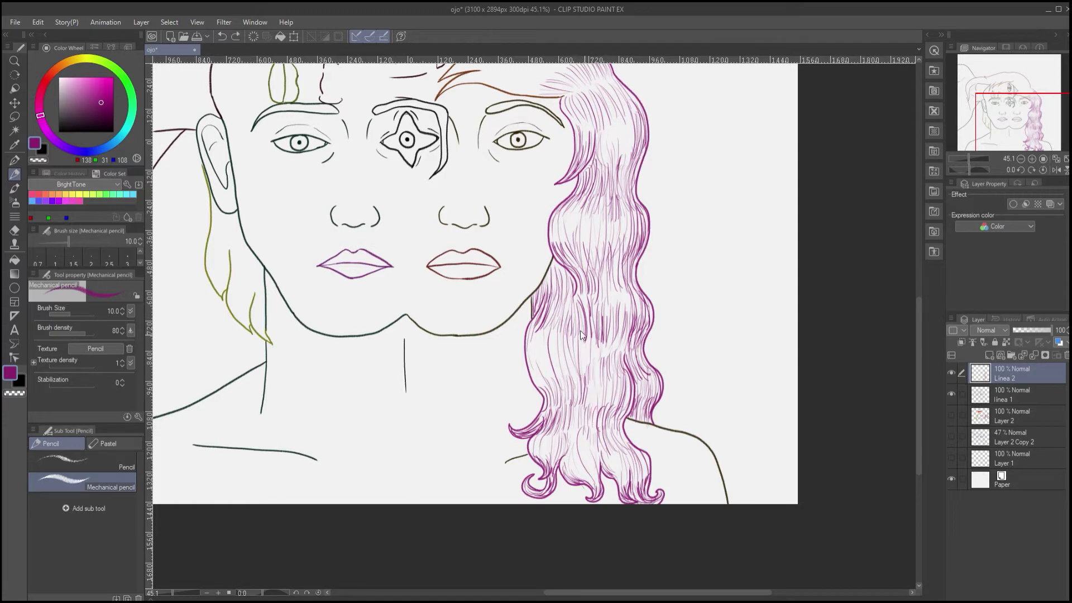
Fill the remaining light gap in the wavy hair beside the neck with magenta strands, including its inner edge
left_click_drag(590, 307, 584, 376)
left_click_drag(597, 361, 586, 394)
mouse_move(616, 340)
left_mouse_down()
mouse_move(622, 370)
mouse_move(620, 360)
left_mouse_up()
left_click_drag(597, 337, 600, 369)
left_click_drag(612, 340, 617, 378)
left_click_drag(604, 337, 612, 367)
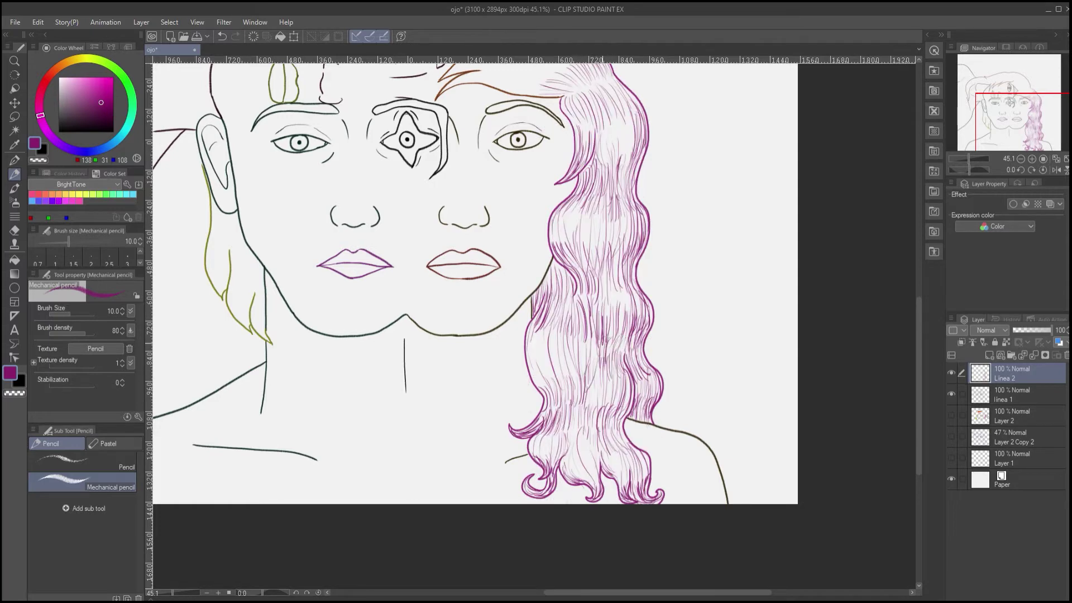
left_click_drag(537, 334, 535, 370)
mouse_move(500, 427)
left_mouse_down()
mouse_move(531, 588)
mouse_move(531, 560)
left_mouse_up()
left_click_drag(537, 275, 630, 414)
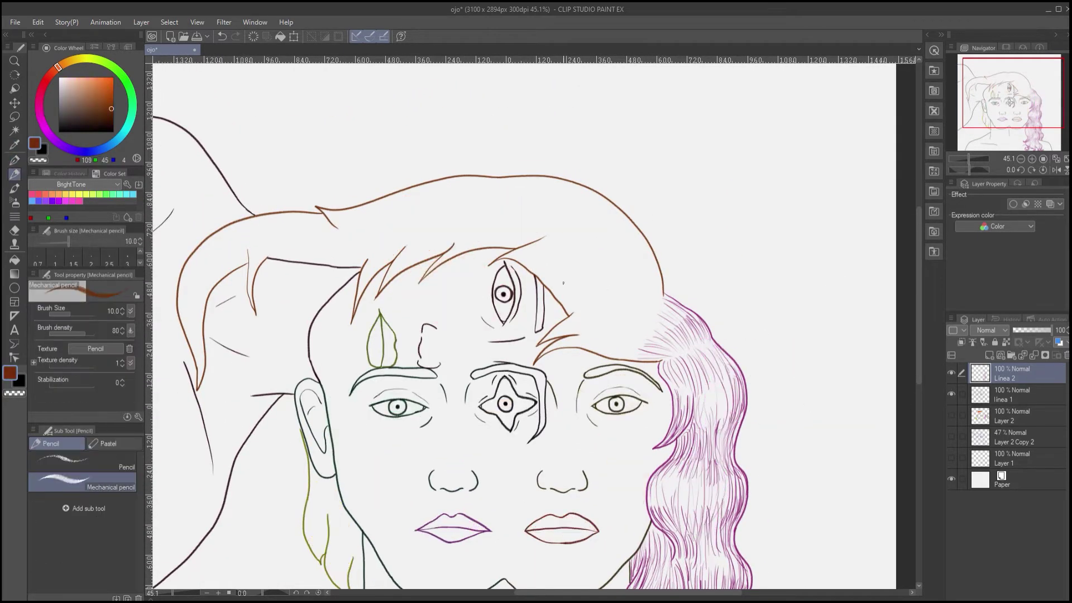
left_click_drag(647, 345, 604, 332)
left_click_drag(651, 335, 607, 313)
mouse_move(659, 336)
left_mouse_down()
mouse_move(614, 306)
mouse_move(639, 240)
left_mouse_up()
key("ctrl+z")
left_click_drag(661, 289, 640, 241)
key("ctrl+z")
key("ctrl+z")
key("ctrl+z")
key("ctrl+z")
key("ctrl+z")
key("ctrl+z")
key("ctrl+z")
key("ctrl+z")
Draw short brown strands along the crown's outer edge, starting where the brown hair meets the magenta hair
left_click_drag(663, 304, 641, 245)
mouse_move(578, 473)
left_mouse_down()
mouse_move(664, 408)
mouse_move(635, 279)
left_mouse_up()
left_click_drag(476, 207, 446, 233)
left_click_drag(494, 206, 457, 245)
left_click_drag(501, 207, 468, 245)
left_click_drag(509, 210, 474, 245)
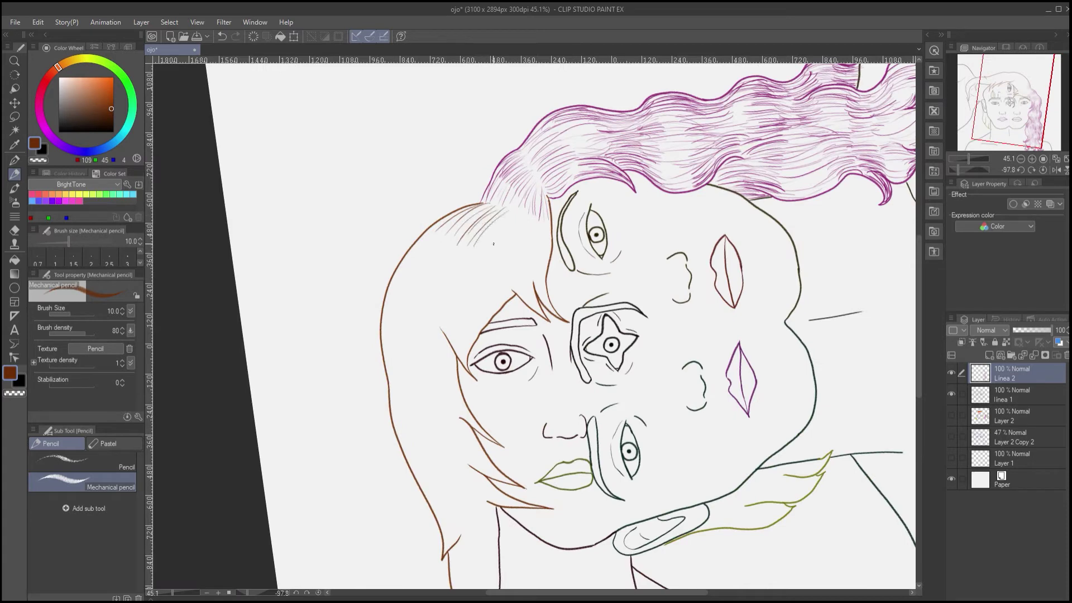
Draw longer brown strands from the magenta root toward the fringe above the upper eye, undoing the last two before continuing
left_click_drag(518, 211, 509, 266)
mouse_move(531, 216)
left_mouse_down()
mouse_move(528, 271)
mouse_move(537, 274)
left_mouse_up()
left_click_drag(546, 199, 541, 282)
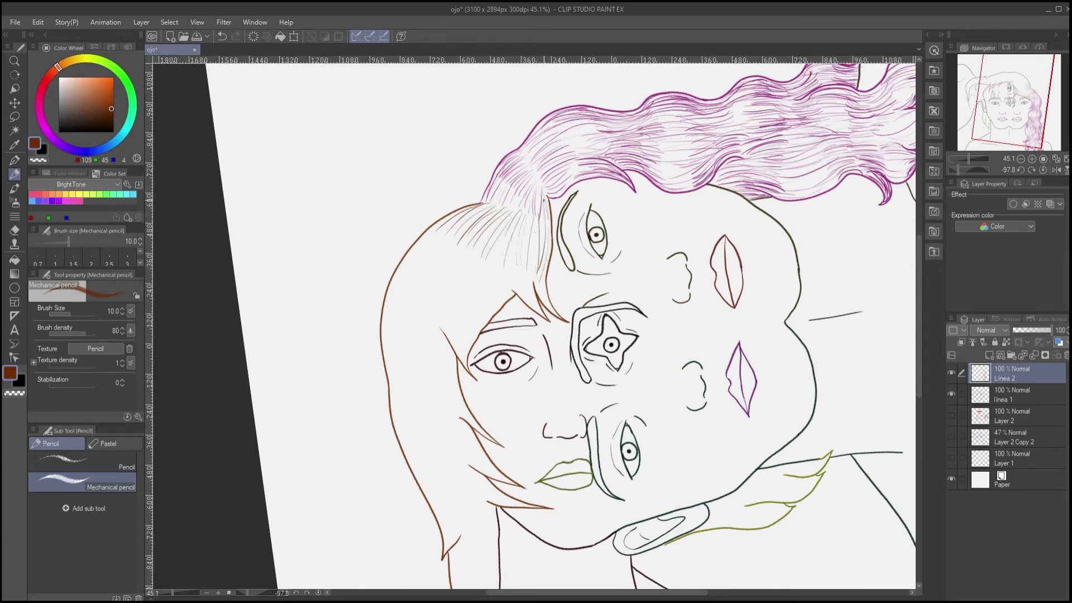
key("ctrl+z")
key("ctrl+z")
left_click_drag(477, 311, 479, 275)
left_click_drag(564, 284, 583, 310)
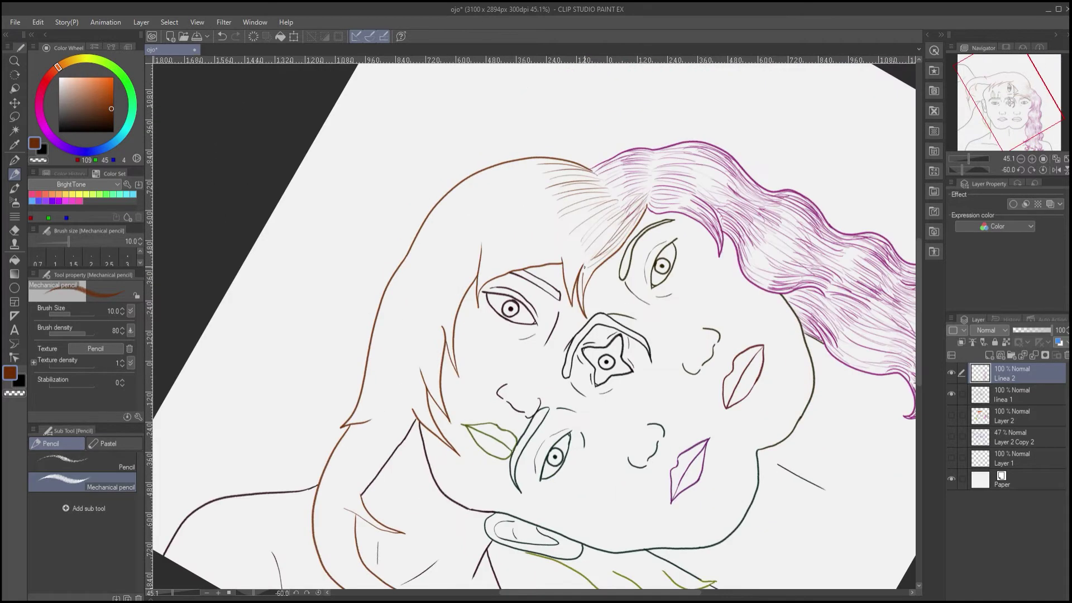
Fill the pointed fringe tips beside the sideways face with fine brown strands
left_click_drag(572, 233, 466, 323)
left_click_drag(469, 276, 468, 315)
mouse_move(507, 267)
left_mouse_down()
mouse_move(470, 310)
mouse_move(476, 258)
left_mouse_up()
left_click_drag(443, 297, 473, 331)
left_click_drag(451, 263, 491, 389)
left_click_drag(448, 357, 484, 386)
left_click_drag(448, 336, 487, 384)
left_click_drag(449, 344, 480, 378)
left_click_drag(453, 324, 490, 383)
Add fine brown strands to the small side tuft and the tapered end of the curled brown lock
left_click_drag(489, 403, 619, 444)
left_click_drag(560, 412, 614, 441)
left_click_drag(528, 425, 529, 476)
mouse_move(550, 433)
left_mouse_down()
mouse_move(531, 476)
mouse_move(503, 355)
left_mouse_up()
mouse_move(541, 453)
left_mouse_down()
mouse_move(421, 385)
mouse_move(418, 266)
left_mouse_up()
left_click_drag(436, 237, 462, 300)
left_click_drag(438, 391, 420, 350)
left_click_drag(444, 392, 417, 333)
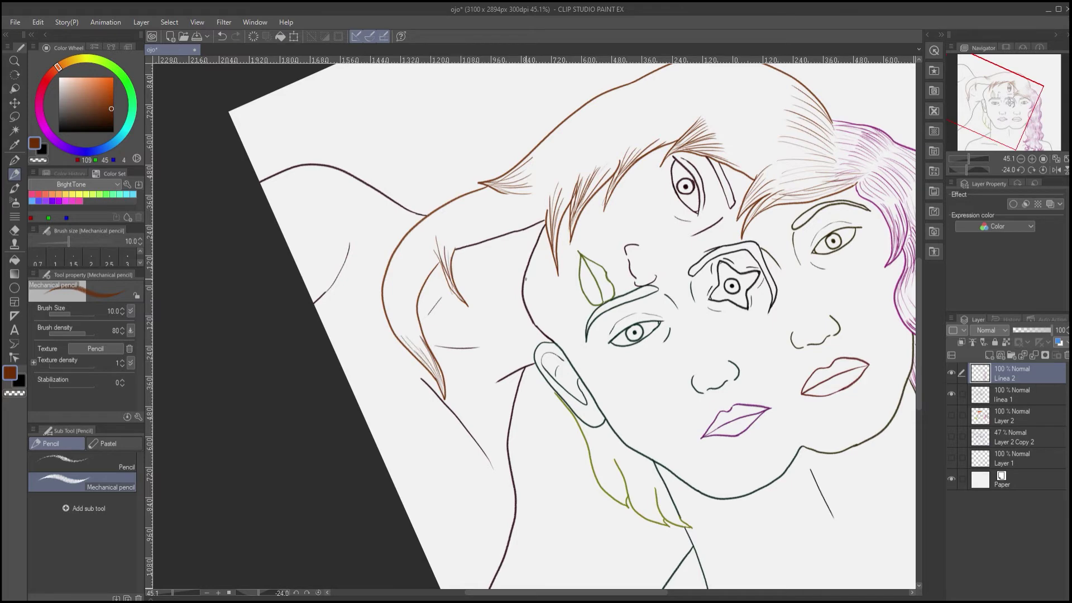
Draw long brown strands from the crown down toward the fringe of the sideways figure
left_click_drag(525, 278, 390, 295)
mouse_move(378, 183)
left_mouse_down()
mouse_move(467, 340)
mouse_move(567, 456)
left_mouse_up()
mouse_move(644, 248)
left_mouse_down()
mouse_move(570, 290)
mouse_move(581, 284)
left_mouse_up()
mouse_move(649, 248)
left_mouse_down()
mouse_move(579, 306)
mouse_move(591, 310)
left_mouse_up()
mouse_move(659, 255)
left_mouse_down()
mouse_move(605, 324)
mouse_move(624, 332)
mouse_move(619, 348)
left_mouse_up()
left_click_drag(699, 261, 653, 346)
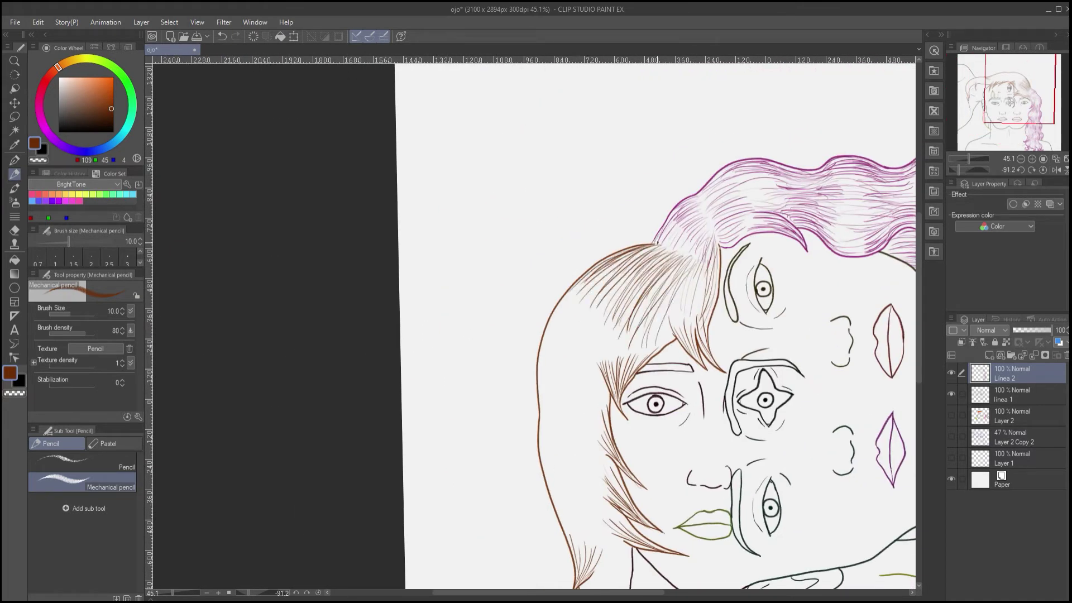
Blend brown strands into the magenta root and fill the fringe above the sideways figure's brow
left_click_drag(671, 254, 690, 223)
mouse_move(692, 262)
left_mouse_down()
mouse_move(715, 231)
mouse_move(681, 321)
left_mouse_up()
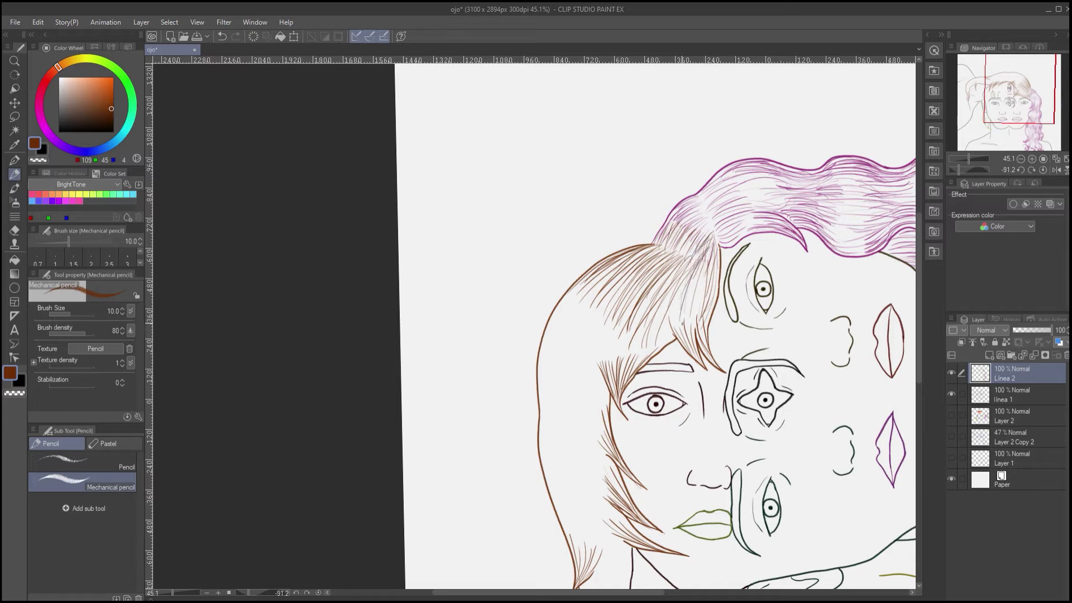
mouse_move(716, 239)
left_mouse_down()
mouse_move(684, 326)
mouse_move(629, 375)
left_mouse_up()
left_click_drag(675, 314, 623, 377)
mouse_move(675, 294)
left_mouse_down()
mouse_move(657, 329)
mouse_move(579, 227)
left_mouse_up()
scroll(638, 352, "up", 2)
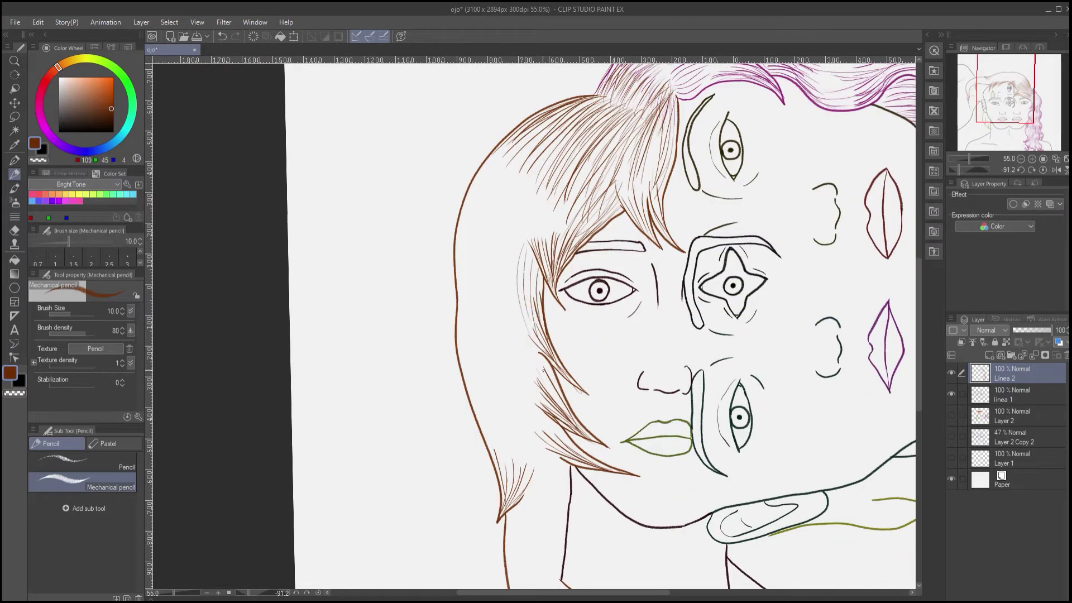
Extend brown strands outward from the hair tips along the sideways face's cheek and into the outer side lock
left_click_drag(543, 370, 508, 291)
left_click_drag(522, 336, 497, 302)
mouse_move(526, 357)
left_mouse_down()
mouse_move(486, 297)
mouse_move(471, 301)
left_mouse_up()
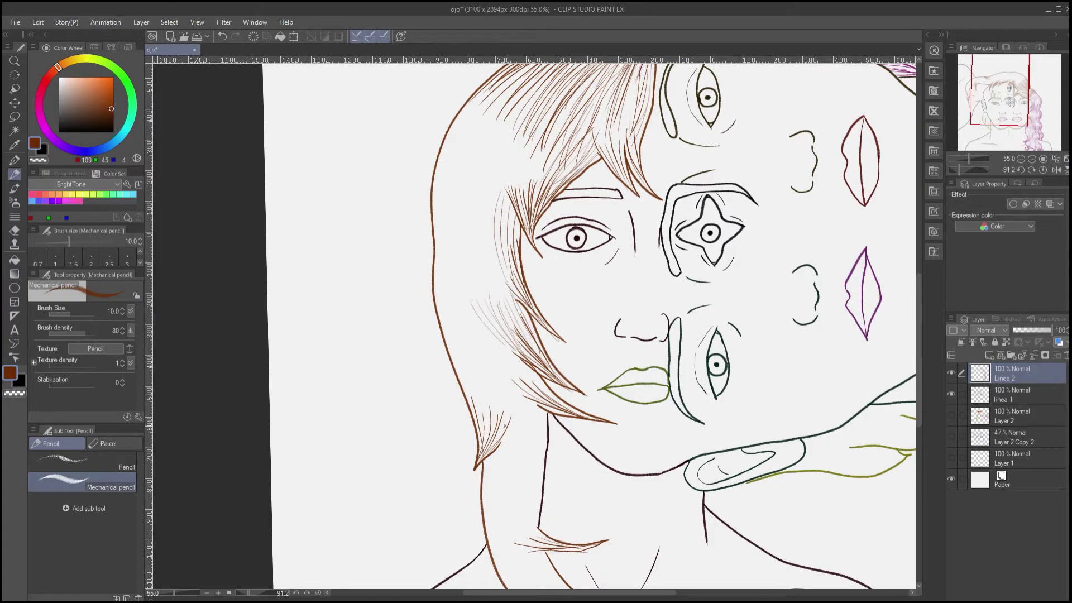
left_click_drag(505, 426, 453, 392)
left_click_drag(453, 391, 420, 274)
left_click_drag(484, 300, 468, 235)
left_click_drag(480, 286, 458, 209)
left_click_drag(473, 273, 439, 199)
left_click_drag(461, 278, 423, 199)
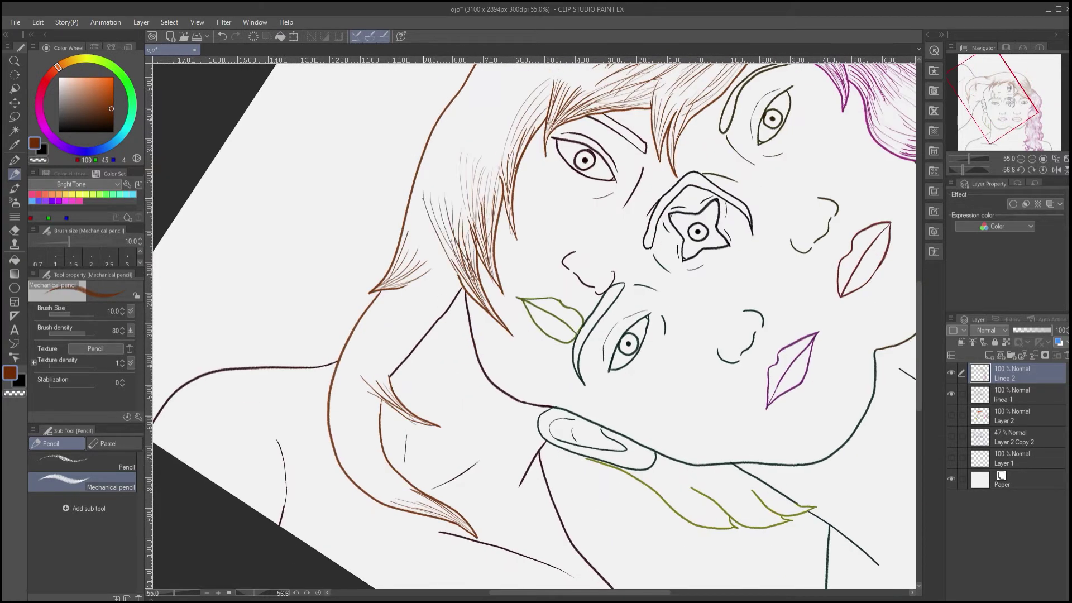
mouse_move(365, 302)
left_mouse_down()
mouse_move(479, 246)
mouse_move(458, 189)
left_mouse_up()
left_click_drag(484, 280, 468, 211)
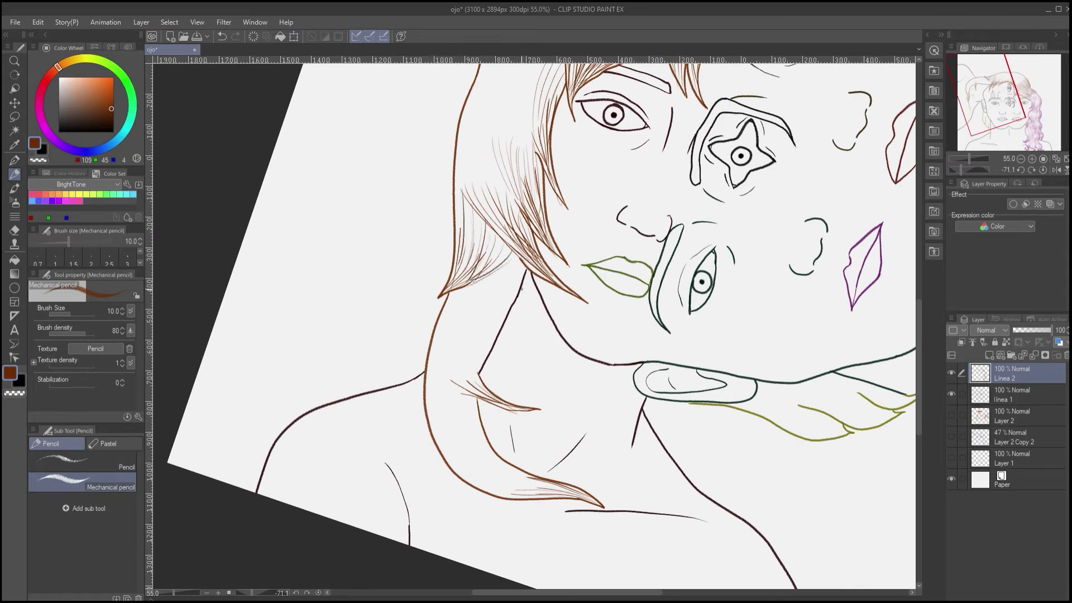
Draw thin brown strands in the lower lock, running down from beneath the side lock's pointed tip
left_click_drag(453, 293, 431, 342)
left_click_drag(456, 299, 433, 364)
mouse_move(461, 291)
left_mouse_down()
mouse_move(440, 361)
mouse_move(453, 353)
left_mouse_up()
left_click_drag(469, 290, 456, 358)
left_click_drag(474, 286, 468, 351)
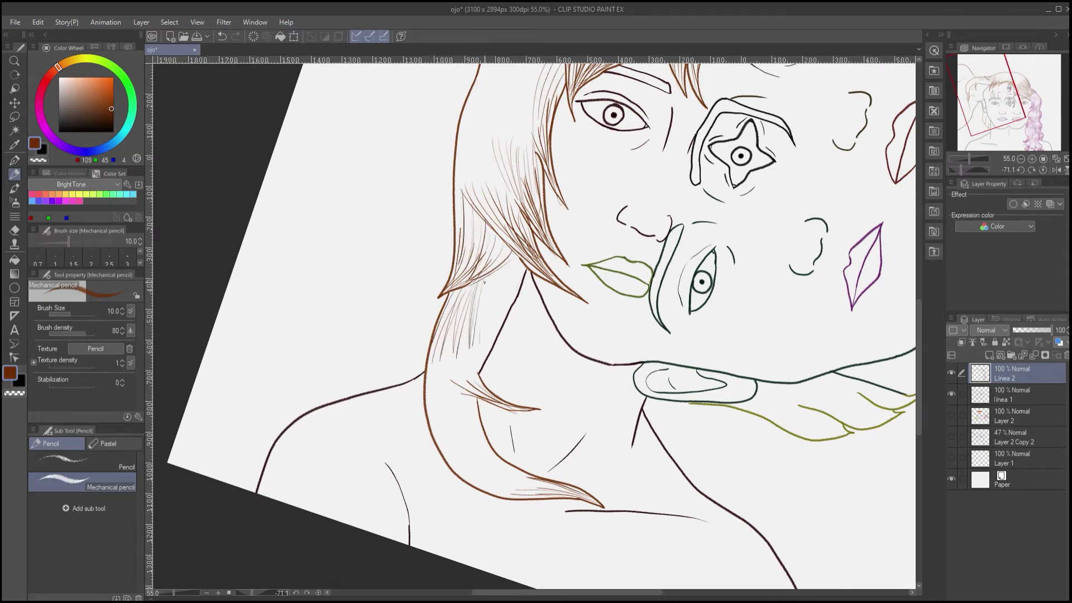
left_click_drag(488, 283, 483, 341)
left_click_drag(495, 273, 485, 349)
left_click_drag(498, 287, 495, 336)
left_click_drag(513, 269, 500, 328)
Fill the lower lock and its curled end with long brown strands, undoing one stray stroke
left_click_drag(433, 426, 398, 370)
left_click_drag(458, 353, 457, 313)
mouse_move(463, 356)
left_mouse_down()
mouse_move(461, 317)
mouse_move(452, 367)
left_mouse_up()
key("ctrl+z")
mouse_move(425, 311)
left_mouse_down()
mouse_move(450, 362)
mouse_move(441, 436)
left_mouse_up()
mouse_move(427, 335)
left_mouse_down()
mouse_move(433, 430)
mouse_move(413, 449)
mouse_move(368, 324)
mouse_move(383, 392)
left_mouse_up()
left_click_drag(383, 294, 393, 413)
left_click_drag(396, 305, 392, 366)
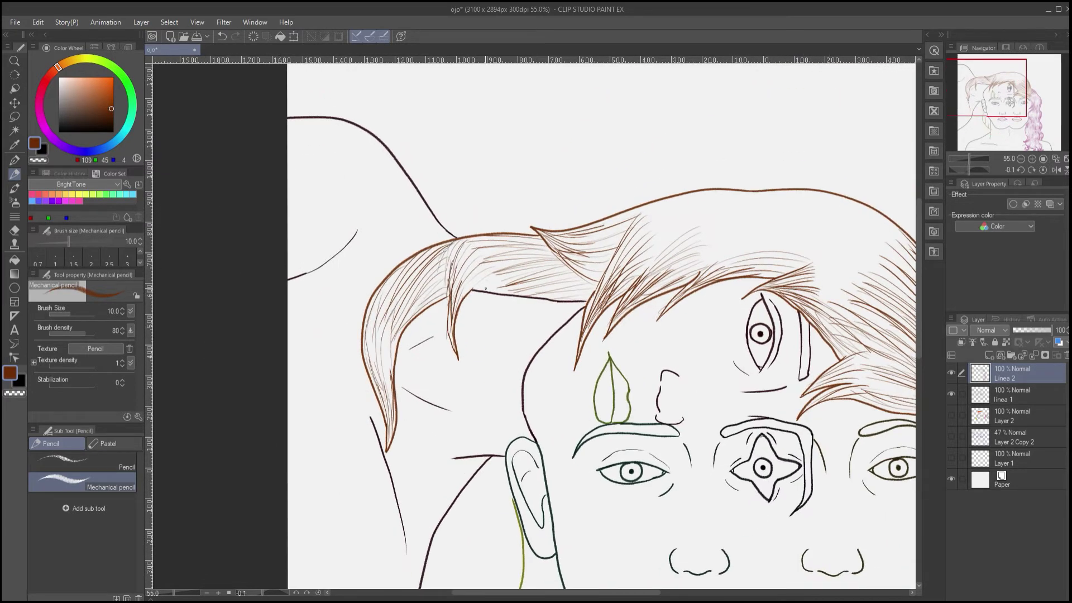
mouse_move(483, 291)
left_mouse_down()
mouse_move(518, 278)
mouse_move(505, 262)
left_mouse_up()
Add brown strands in the light area of the crown between the outer edge and the existing strands
left_click_drag(725, 279, 446, 299)
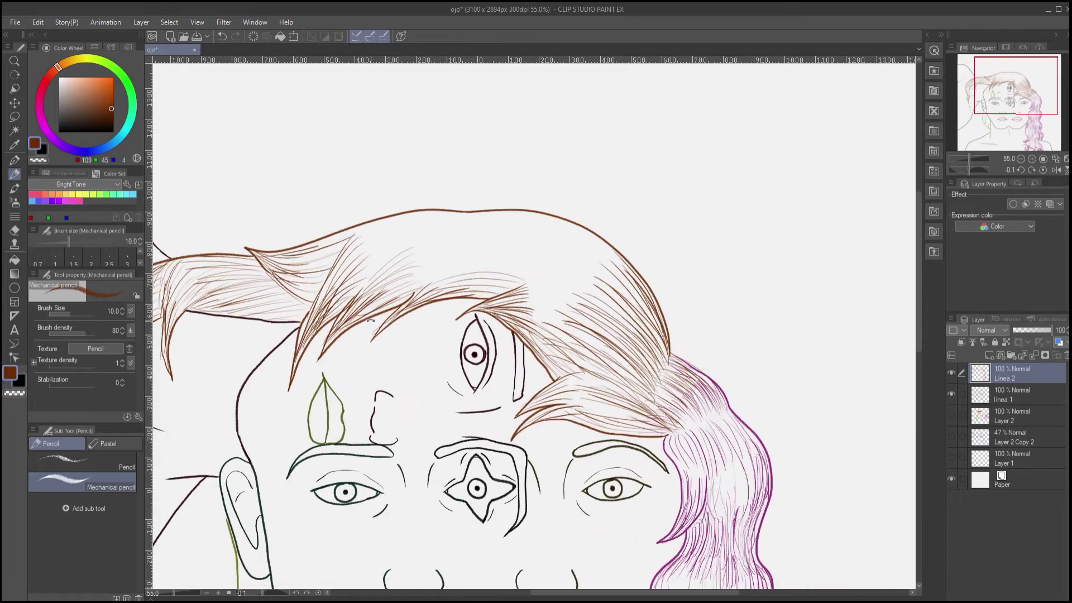
left_click_drag(692, 346, 587, 168)
left_click_drag(589, 224, 583, 270)
left_click_drag(605, 215, 588, 280)
left_click_drag(615, 216, 596, 308)
left_click_drag(609, 247, 601, 286)
left_click_drag(634, 243, 618, 265)
left_click_drag(597, 213, 584, 294)
left_click_drag(607, 207, 591, 296)
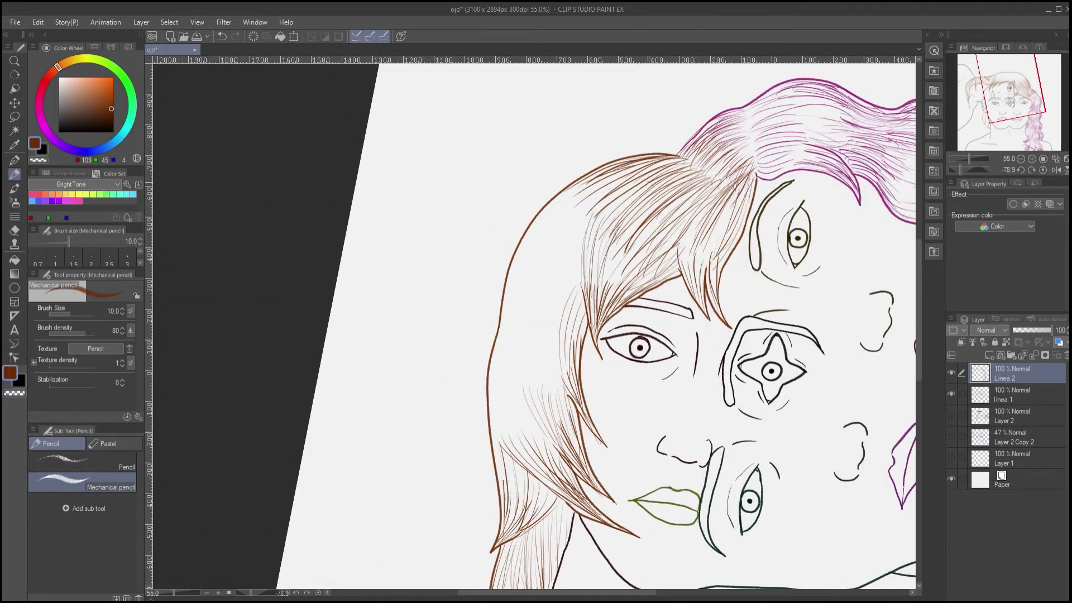
Draw long flowing brown strands through the middle of the hair from the crown down past the fringe
left_click_drag(644, 173, 591, 223)
mouse_move(629, 224)
left_mouse_down()
mouse_move(597, 294)
mouse_move(661, 265)
left_mouse_up()
left_click_drag(674, 182, 629, 237)
left_click_drag(680, 185, 620, 273)
mouse_move(691, 180)
left_mouse_down()
mouse_move(628, 309)
mouse_move(645, 299)
mouse_move(661, 354)
left_mouse_up()
left_click_drag(648, 240, 625, 374)
left_click_drag(637, 213, 608, 391)
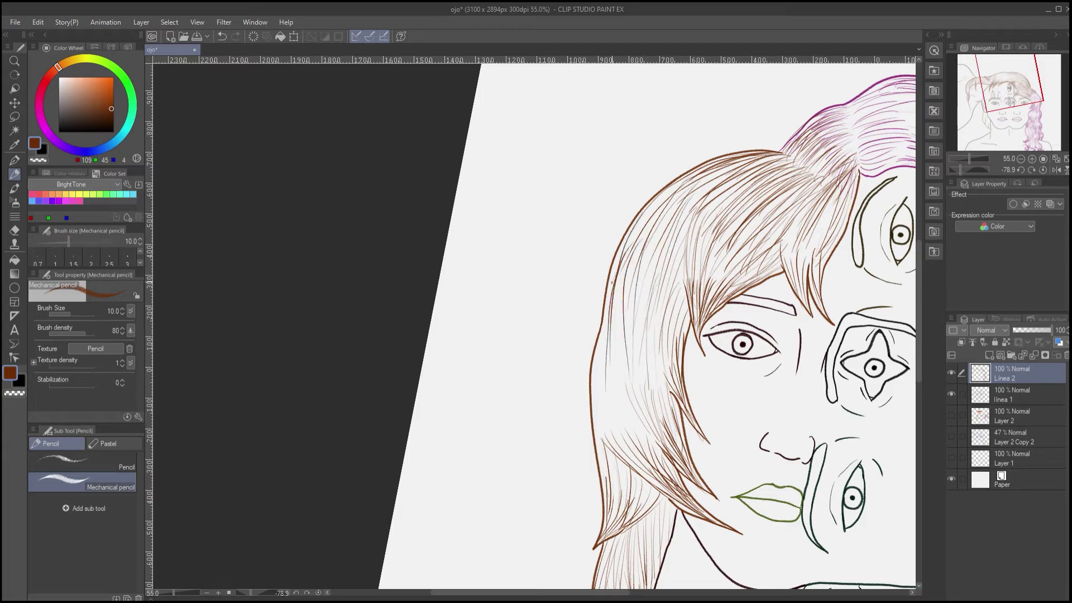
Draw long brown strands along the outer edge of the hair down to the side lock
left_click_drag(611, 285, 598, 436)
left_click_drag(631, 318, 614, 441)
left_click_drag(598, 355, 603, 449)
mouse_move(563, 501)
left_mouse_down()
mouse_move(505, 268)
mouse_move(478, 318)
left_mouse_up()
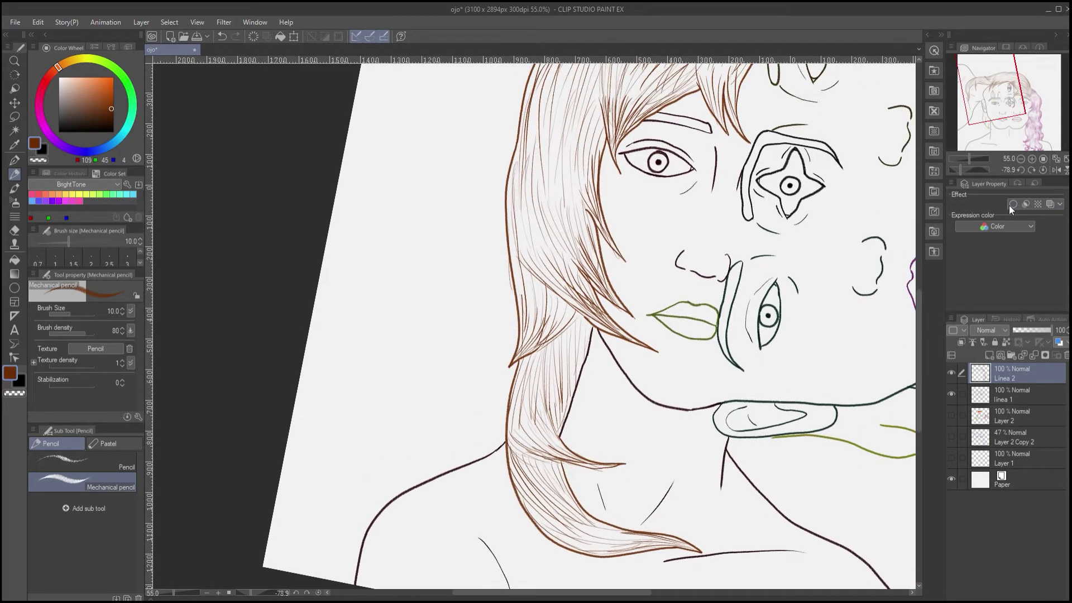
Reset the canvas rotation and add brown strands over the top of the head and along the swept-back lock
left_click(1043, 169)
left_click_drag(853, 346, 614, 251)
mouse_move(621, 225)
left_mouse_down()
mouse_move(661, 278)
mouse_move(661, 257)
left_mouse_up()
left_click_drag(593, 196, 651, 242)
left_click_drag(554, 183, 633, 222)
mouse_move(564, 201)
left_mouse_down()
mouse_move(677, 284)
mouse_move(725, 286)
left_mouse_up()
mouse_move(620, 261)
left_mouse_down()
mouse_move(696, 274)
mouse_move(668, 266)
left_mouse_up()
mouse_move(528, 271)
left_mouse_down()
mouse_move(615, 274)
mouse_move(530, 274)
mouse_move(433, 294)
left_mouse_up()
mouse_move(491, 272)
left_mouse_down()
mouse_move(385, 305)
mouse_move(523, 250)
left_mouse_up()
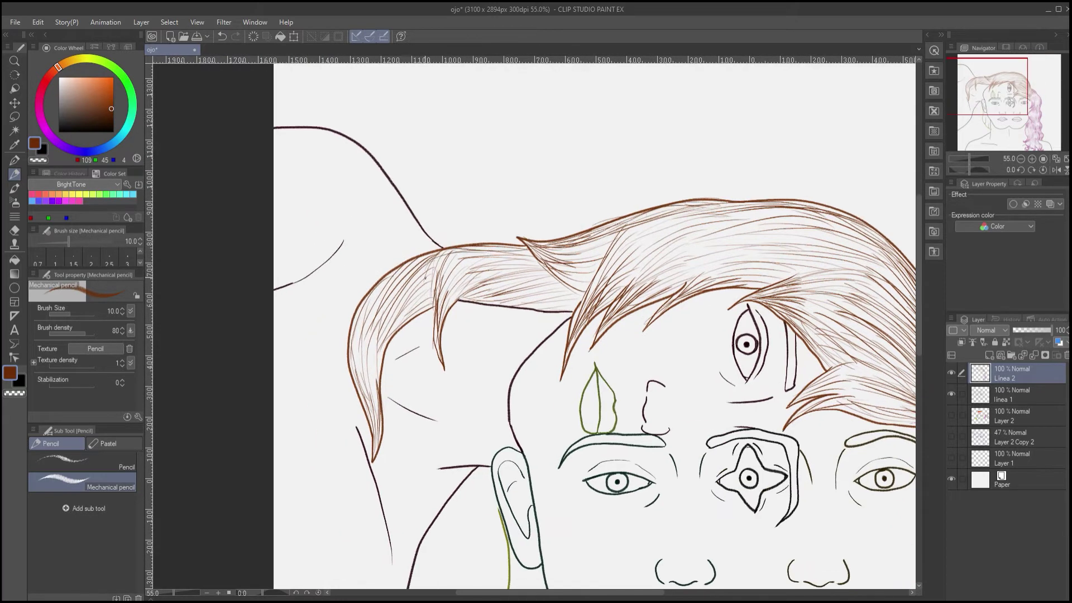
Darken the outer edge of the curled lock and the overlapping hair tip with extra brown strands
left_click_drag(452, 251, 403, 274)
mouse_move(409, 266)
left_mouse_down()
mouse_move(357, 332)
mouse_move(363, 398)
left_mouse_up()
left_click_drag(354, 360, 373, 438)
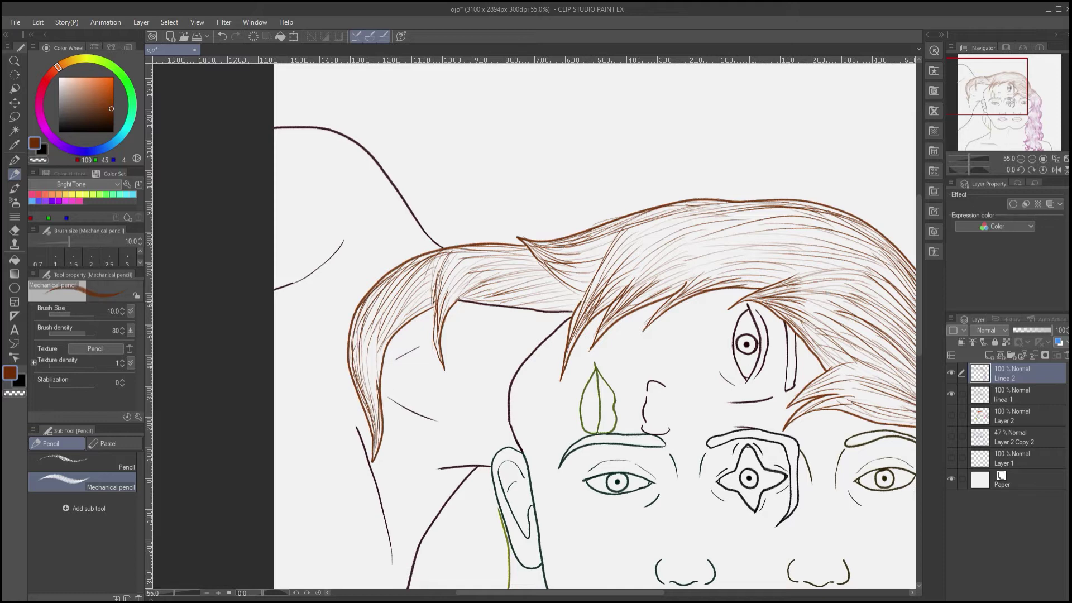
left_click_drag(536, 279, 397, 230)
left_click_drag(386, 191, 436, 235)
left_click_drag(404, 209, 448, 241)
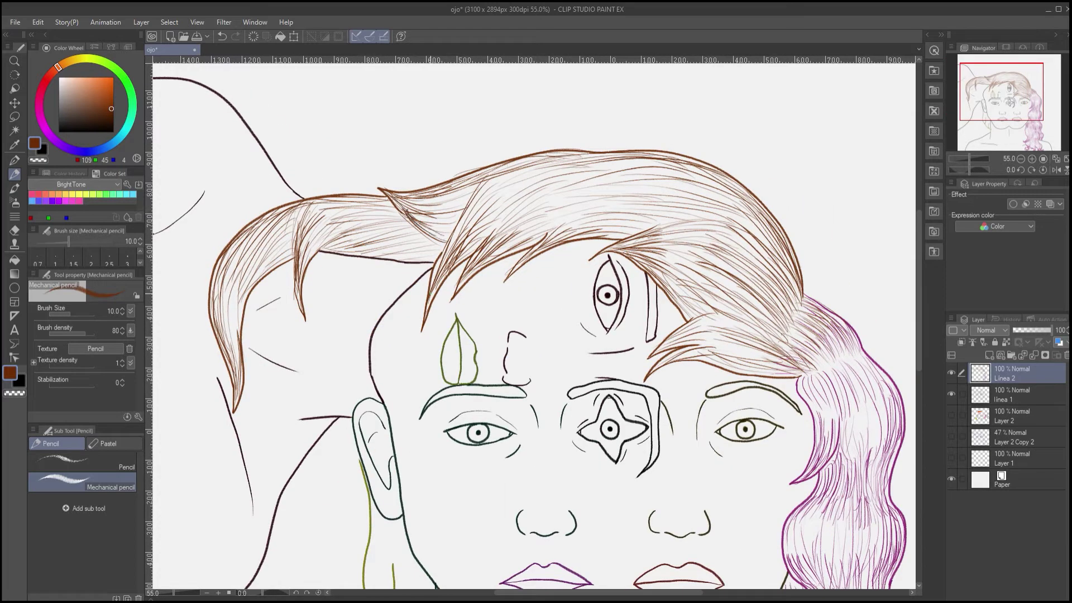
Add more brown strands across the swept fringe, from the top of the head toward the upper eye
left_click_drag(520, 197, 475, 258)
mouse_move(518, 206)
left_mouse_down()
mouse_move(490, 240)
mouse_move(388, 302)
left_mouse_up()
left_click_drag(541, 269, 490, 287)
left_click_drag(539, 277, 470, 302)
mouse_move(519, 357)
left_mouse_down()
mouse_move(548, 318)
mouse_move(559, 263)
left_mouse_up()
left_click_drag(586, 284, 549, 305)
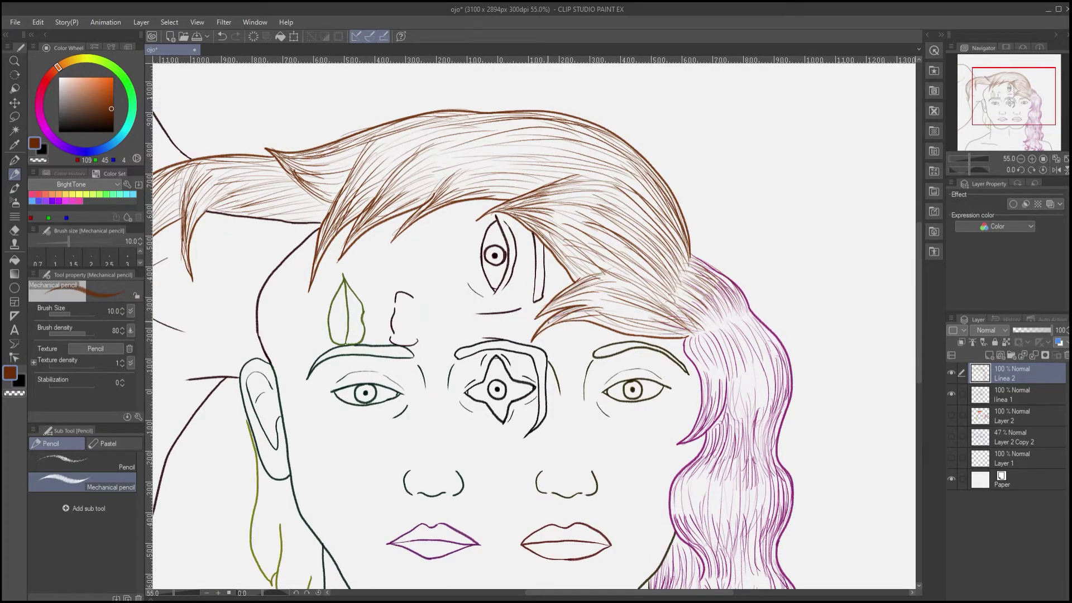
Hatch the inside of the sideways figure's outlined eyebrow with short brown strokes
scroll(529, 261, "up", 5)
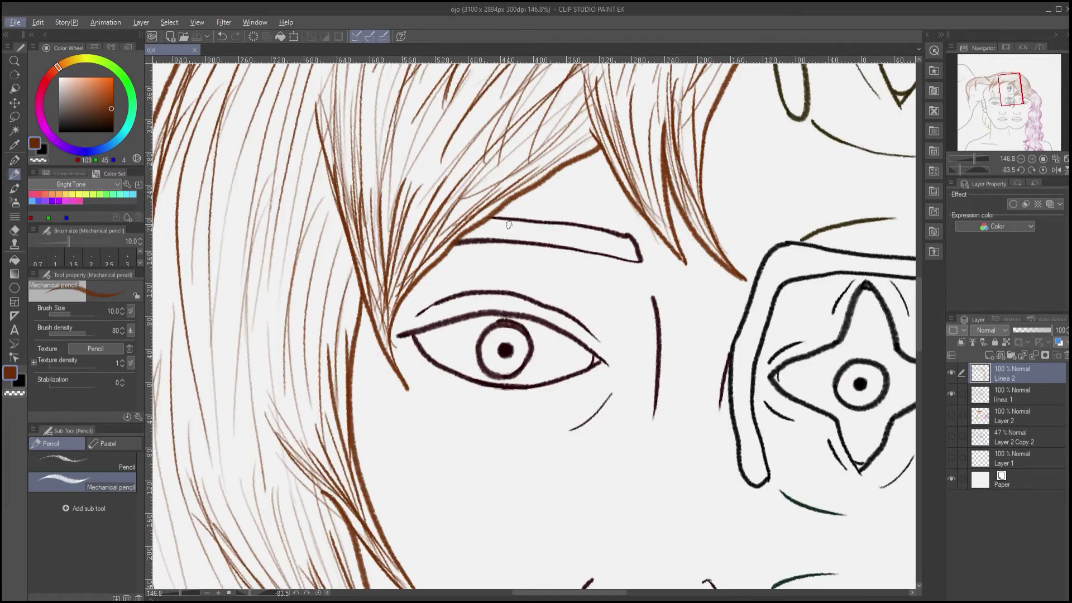
left_click_drag(633, 258, 617, 236)
left_click_drag(625, 256, 607, 235)
left_click_drag(614, 254, 585, 230)
left_click_drag(595, 248, 572, 230)
mouse_move(582, 244)
left_mouse_down()
mouse_move(562, 231)
mouse_move(481, 234)
mouse_move(596, 232)
mouse_move(611, 252)
left_mouse_up()
Hatch the bend and the long side of the brow around the star-shaped eye with short brown strokes
mouse_move(697, 313)
left_mouse_down()
mouse_move(672, 301)
mouse_move(407, 325)
left_mouse_up()
left_click_drag(491, 287, 478, 272)
left_click_drag(502, 283, 513, 259)
left_click_drag(524, 283, 531, 267)
left_click_drag(541, 281, 592, 271)
left_click_drag(595, 284, 612, 277)
left_click_drag(617, 287, 662, 286)
left_click_drag(655, 295, 671, 295)
left_click_drag(671, 301, 683, 309)
Hatch the brow beside the magenta hair and the upper part of the star eye's brow with magenta pencil strokes
mouse_move(354, 374)
left_mouse_down()
mouse_move(397, 357)
mouse_move(271, 601)
left_mouse_up()
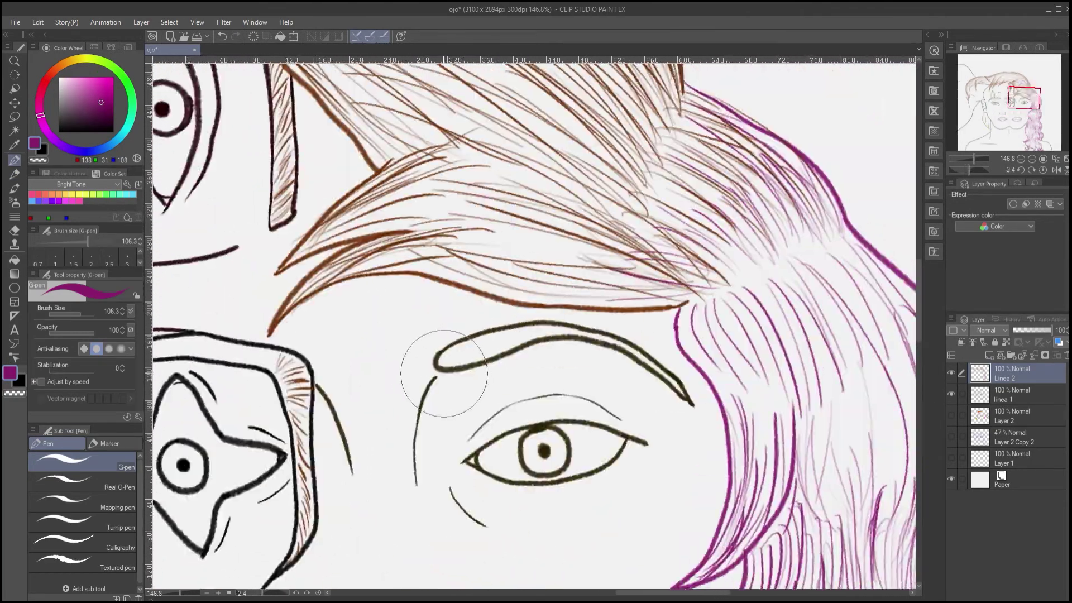
key("p")
left_click_drag(441, 367, 487, 338)
left_click_drag(493, 352, 502, 334)
left_click_drag(501, 350, 519, 330)
mouse_move(520, 342)
left_mouse_down()
mouse_move(543, 327)
mouse_move(475, 313)
mouse_move(557, 322)
left_mouse_up()
left_click_drag(557, 325, 592, 349)
mouse_move(210, 354)
left_mouse_down()
mouse_move(610, 364)
mouse_move(591, 349)
mouse_move(480, 338)
mouse_move(409, 370)
left_mouse_up()
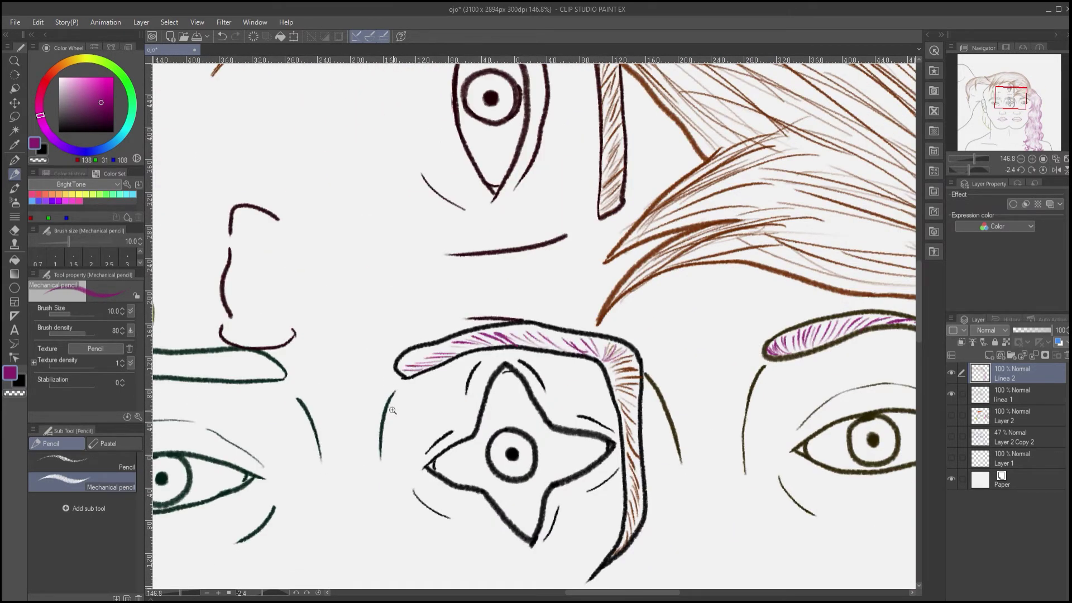
Show the colour draft on Layer 2, sample the olive hair colour below the ear, and hide the draft again
left_click_drag(393, 410, 316, 385)
left_click_drag(315, 385, 469, 219)
left_click(951, 414)
key("i")
left_click(393, 430)
left_click(951, 415)
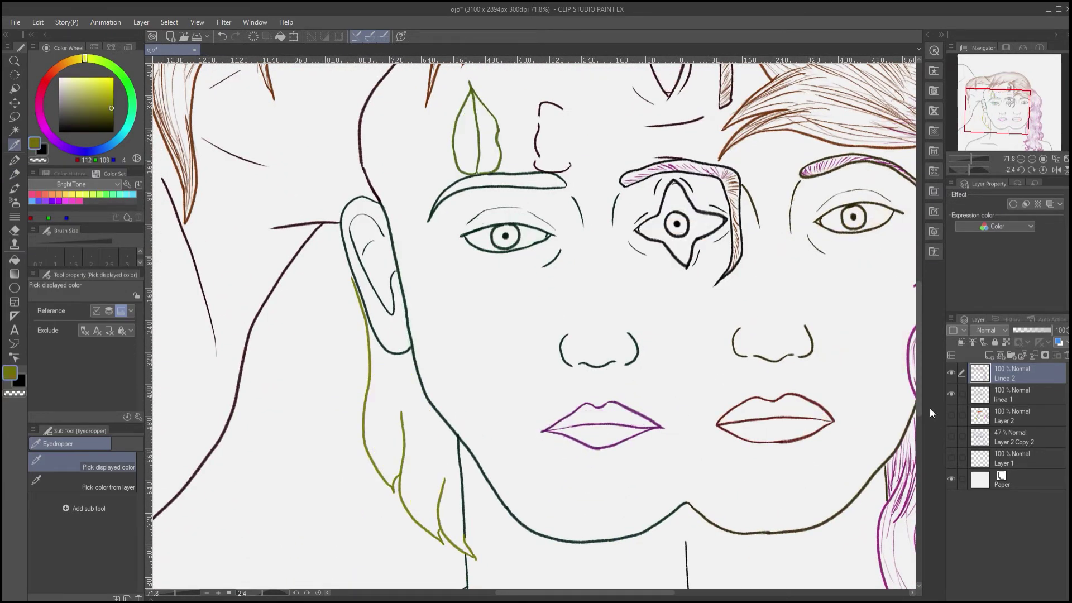
Fill the outlined hair lock below the ear with long olive mechanical-pencil strands, from the earlobe to the pointed tips
key("p")
left_click_drag(390, 357, 364, 303)
left_click_drag(344, 276, 350, 344)
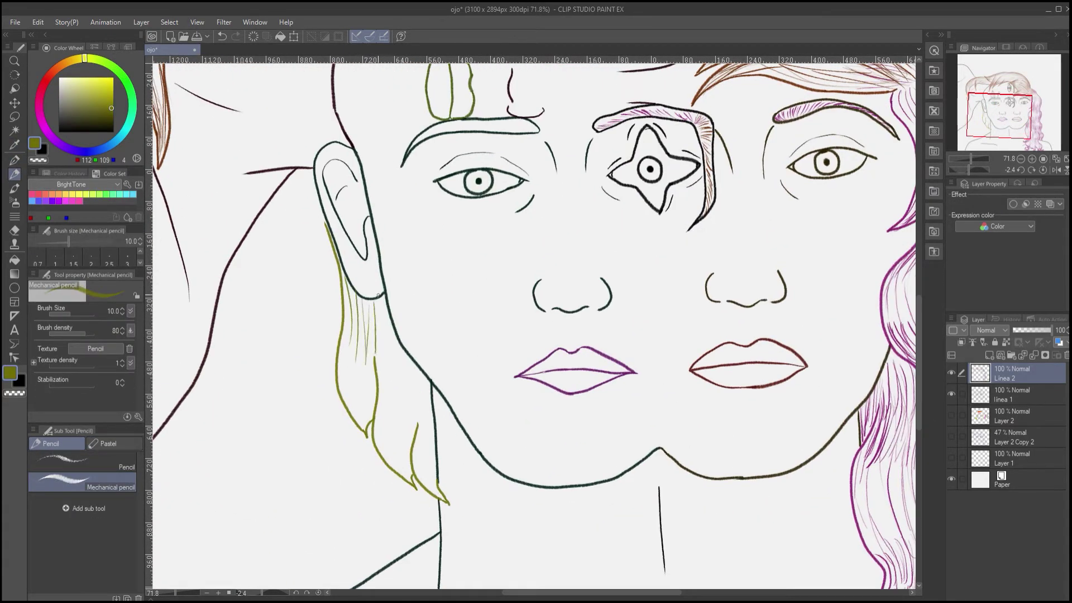
left_click_drag(382, 302, 430, 433)
mouse_move(346, 383)
left_mouse_down()
mouse_move(366, 430)
mouse_move(360, 371)
left_mouse_up()
mouse_move(400, 413)
left_mouse_down()
mouse_move(394, 350)
mouse_move(373, 381)
left_mouse_up()
mouse_move(401, 414)
left_mouse_down()
mouse_move(376, 366)
mouse_move(387, 360)
left_mouse_up()
left_click_drag(404, 414, 398, 354)
left_click_drag(436, 434, 410, 401)
left_click_drag(426, 428, 419, 380)
mouse_move(391, 324)
left_mouse_down()
mouse_move(401, 383)
mouse_move(359, 370)
left_mouse_up()
mouse_move(366, 326)
left_mouse_down()
mouse_move(368, 376)
mouse_move(378, 369)
left_mouse_up()
left_click_drag(384, 346, 386, 421)
left_click_drag(396, 351, 394, 413)
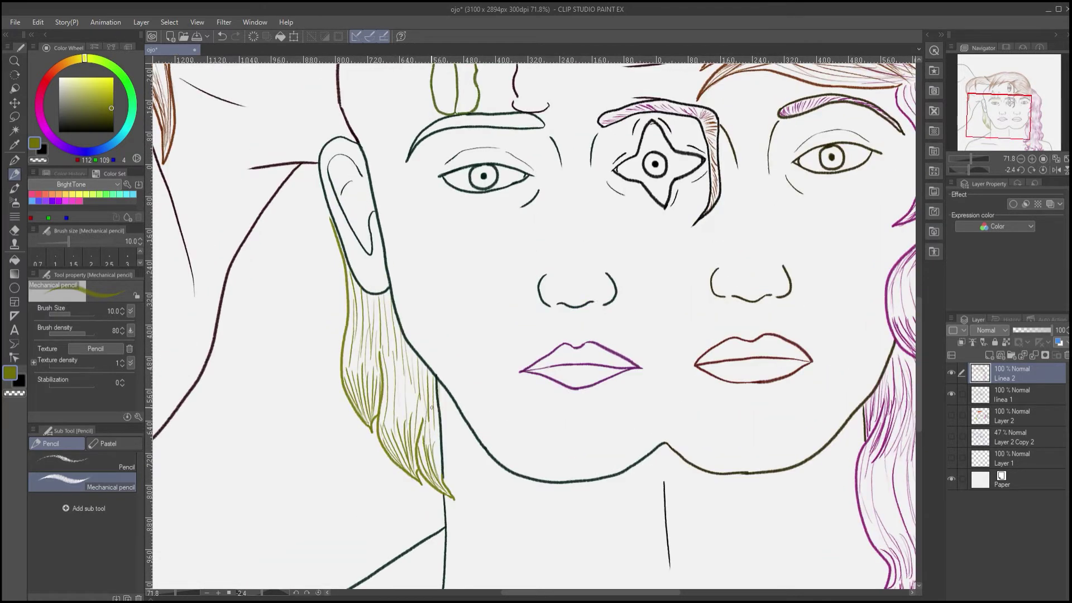
Thicken the middle and outer edge of the hair lock below the ear with more olive strands
left_click_drag(347, 369, 353, 319)
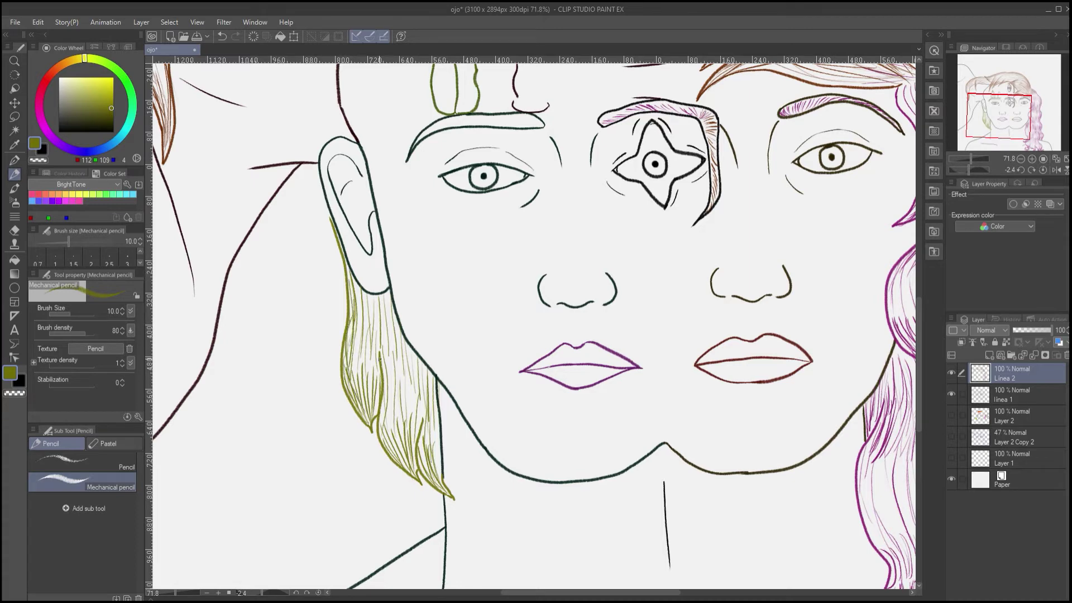
left_click_drag(396, 438, 389, 370)
left_click_drag(361, 443, 350, 367)
left_click_drag(428, 407, 407, 346)
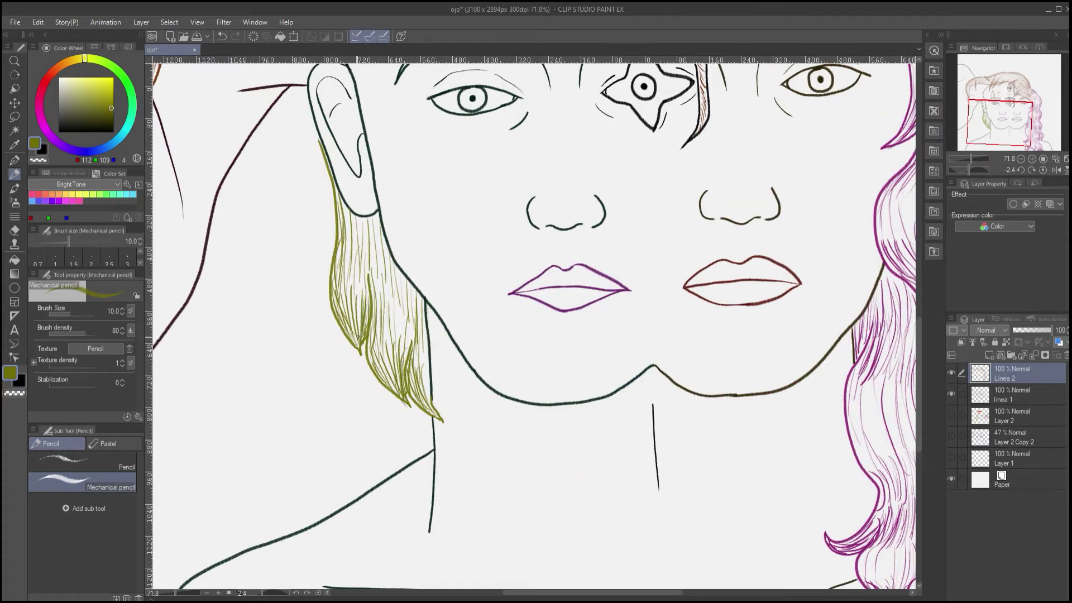
left_click_drag(353, 320, 346, 281)
left_click_drag(351, 274, 334, 346)
left_click_drag(314, 240, 338, 325)
left_click_drag(337, 289, 339, 325)
left_click_drag(346, 293, 354, 349)
left_click_drag(359, 284, 369, 355)
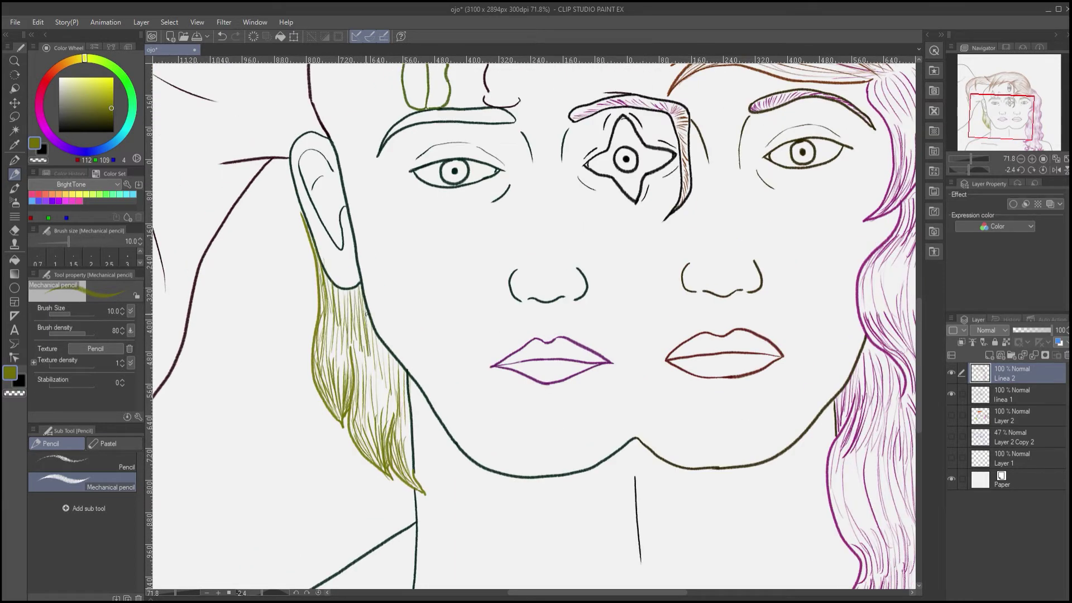
Add olive strands along the jaw and neck side of the hair lock, down to its lowest tip
left_click_drag(367, 312, 387, 395)
left_click_drag(381, 346, 398, 407)
left_click_drag(400, 367, 404, 429)
left_click_drag(405, 390, 412, 480)
left_click_drag(395, 362, 397, 396)
left_click_drag(384, 345, 396, 390)
mouse_move(326, 317)
left_mouse_down()
mouse_move(331, 351)
mouse_move(377, 426)
left_mouse_up()
key("e")
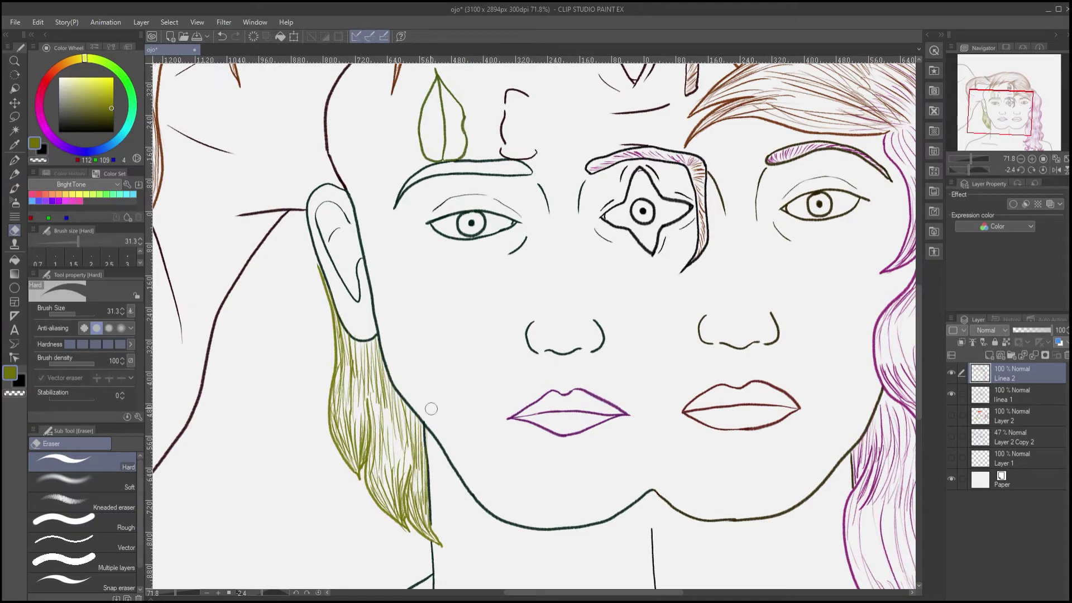
Hatch the inside of the eyebrow below the green sideways lips with short slanted olive pencil strokes
key("p")
mouse_move(439, 324)
left_mouse_down()
mouse_move(366, 294)
mouse_move(386, 449)
left_mouse_up()
scroll(533, 327, "up", 3)
left_click_drag(524, 314, 550, 333)
left_click_drag(517, 315, 534, 334)
left_click_drag(509, 316, 524, 333)
left_click_drag(502, 317, 509, 334)
left_click_drag(473, 317, 492, 334)
mouse_move(453, 317)
left_mouse_down()
mouse_move(472, 333)
mouse_move(443, 333)
left_mouse_up()
mouse_move(400, 319)
left_mouse_down()
mouse_move(414, 334)
mouse_move(388, 336)
left_mouse_up()
left_click_drag(347, 336, 338, 354)
Cross-hatch the upper part of the star-shaped eye's brow with olive strokes over the magenta ones
mouse_move(661, 315)
left_mouse_down()
mouse_move(405, 341)
mouse_move(509, 327)
mouse_move(570, 335)
mouse_move(519, 329)
left_mouse_up()
scroll(518, 328, "down", 5)
scroll(502, 301, "up", 2)
scroll(423, 343, "down", 4)
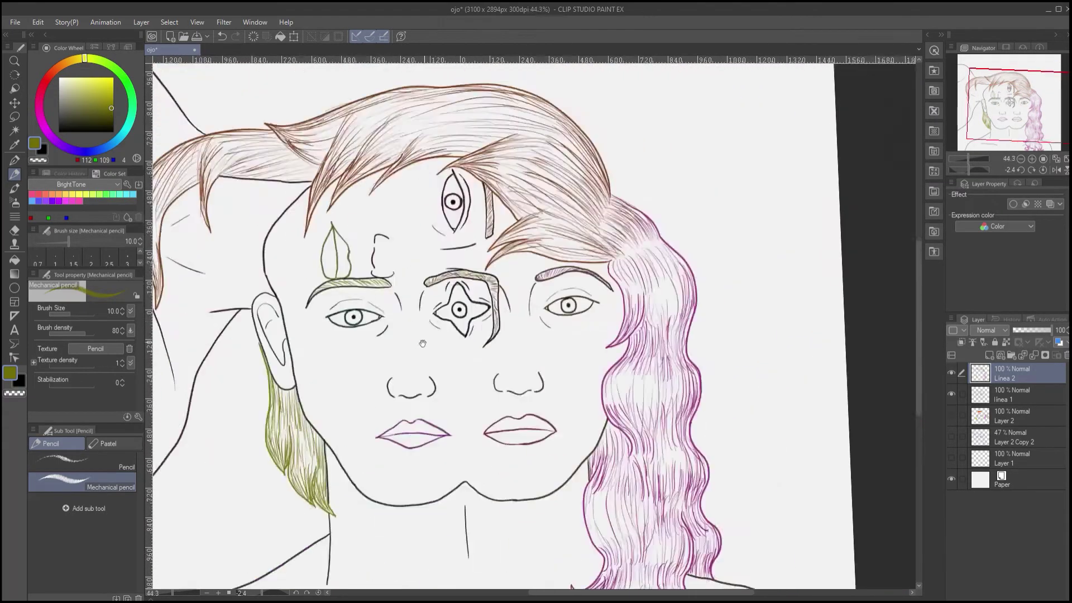
Sample the dark brown outline of the eye beside the magenta hair and draw short lashes along its upper and lower lids
left_click_drag(375, 360, 412, 360)
scroll(536, 330, "up", 5)
left_click(542, 215, "alt")
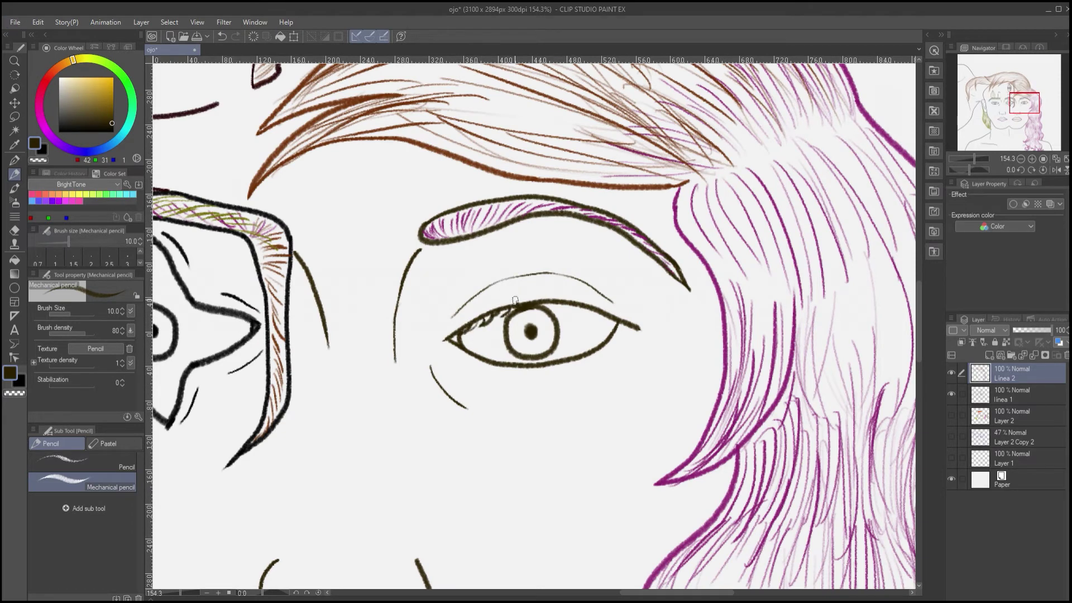
mouse_move(545, 293)
left_mouse_down()
mouse_move(597, 301)
mouse_move(641, 326)
mouse_move(574, 286)
left_mouse_up()
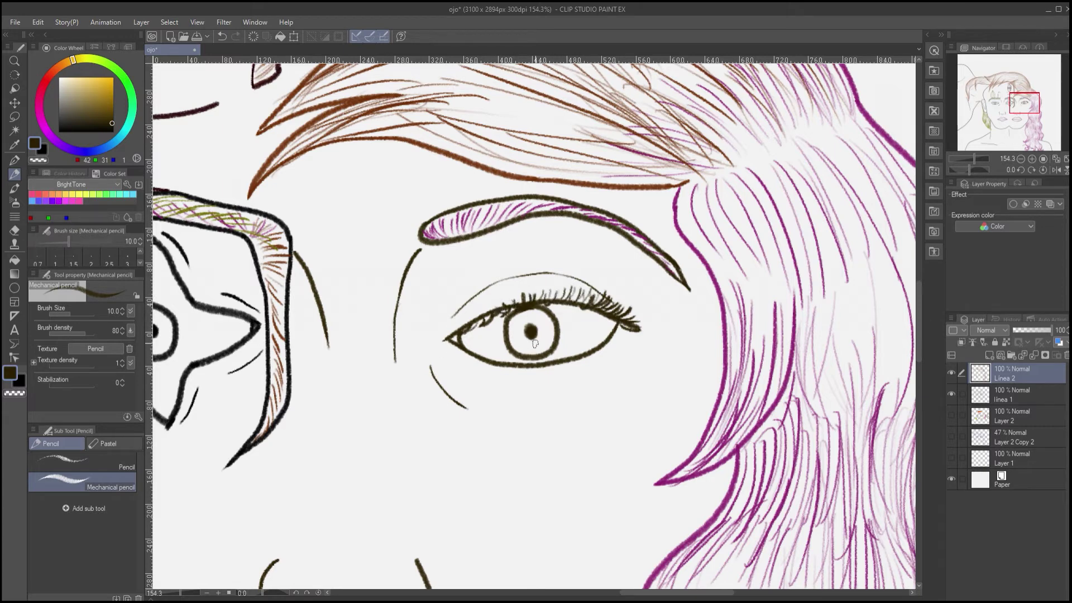
left_click_drag(620, 325, 626, 334)
left_click_drag(555, 364, 581, 357)
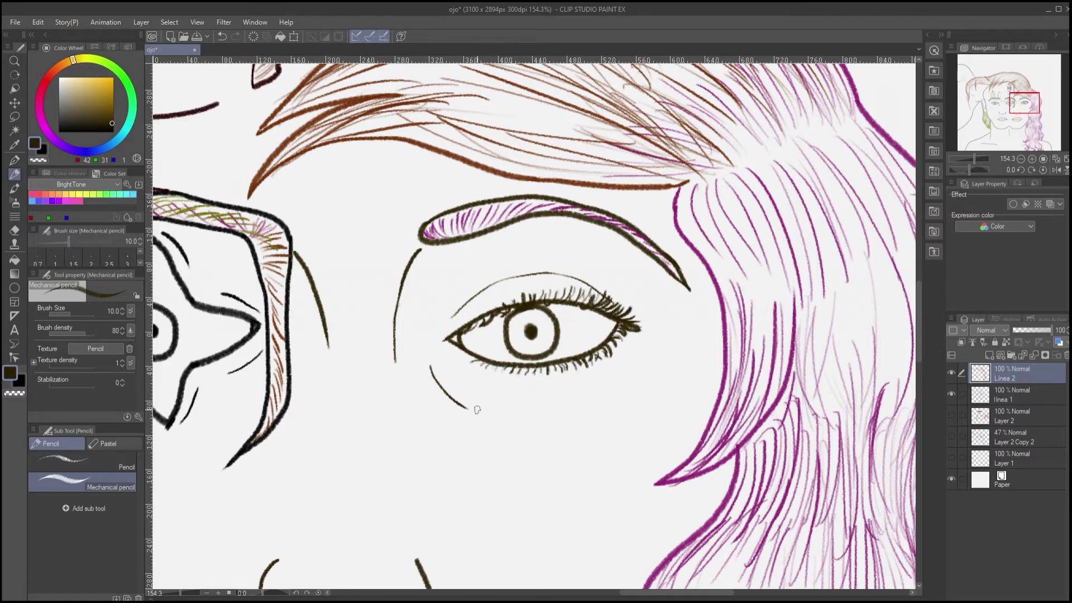
Draw short near-black lashes around the edges and points of the star-shaped eye
left_click_drag(216, 415, 500, 407)
key("x")
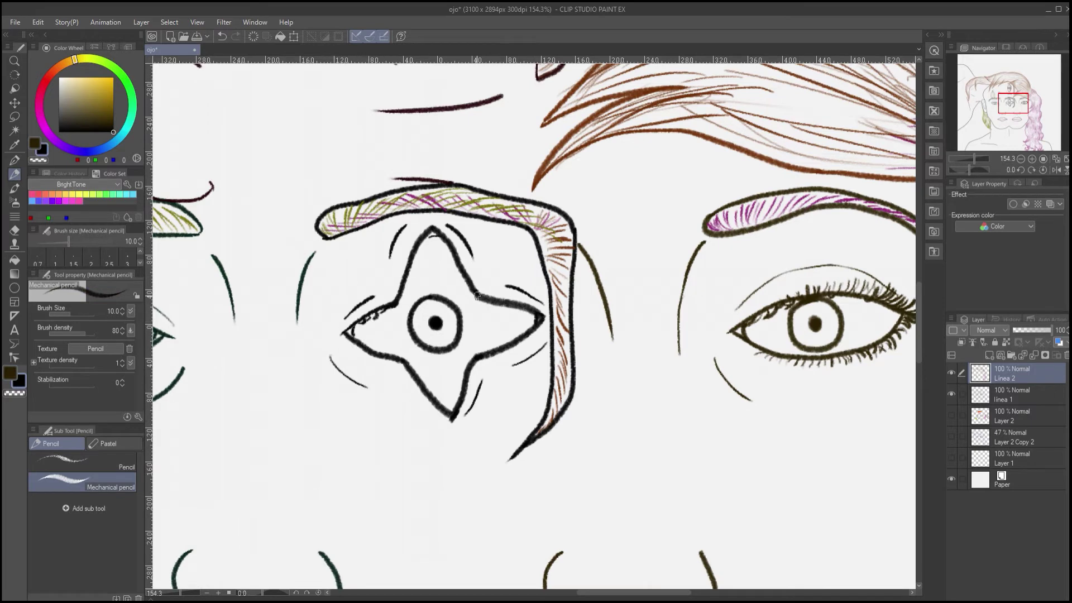
left_click_drag(477, 296, 522, 305)
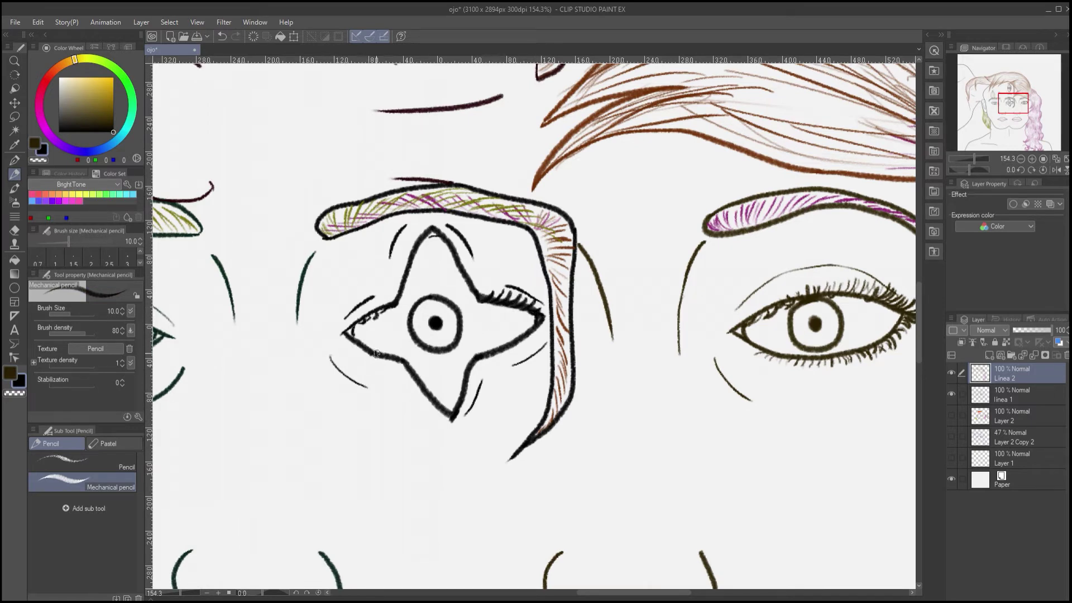
left_click_drag(480, 364, 533, 335)
mouse_move(394, 294)
left_mouse_down()
mouse_move(346, 320)
mouse_move(390, 292)
left_mouse_up()
left_click_drag(375, 332, 547, 484)
left_click_drag(547, 484, 510, 401)
left_click_drag(412, 337, 462, 302)
mouse_move(535, 291)
left_mouse_down()
mouse_move(585, 316)
mouse_move(575, 354)
mouse_move(408, 368)
mouse_move(457, 378)
left_mouse_up()
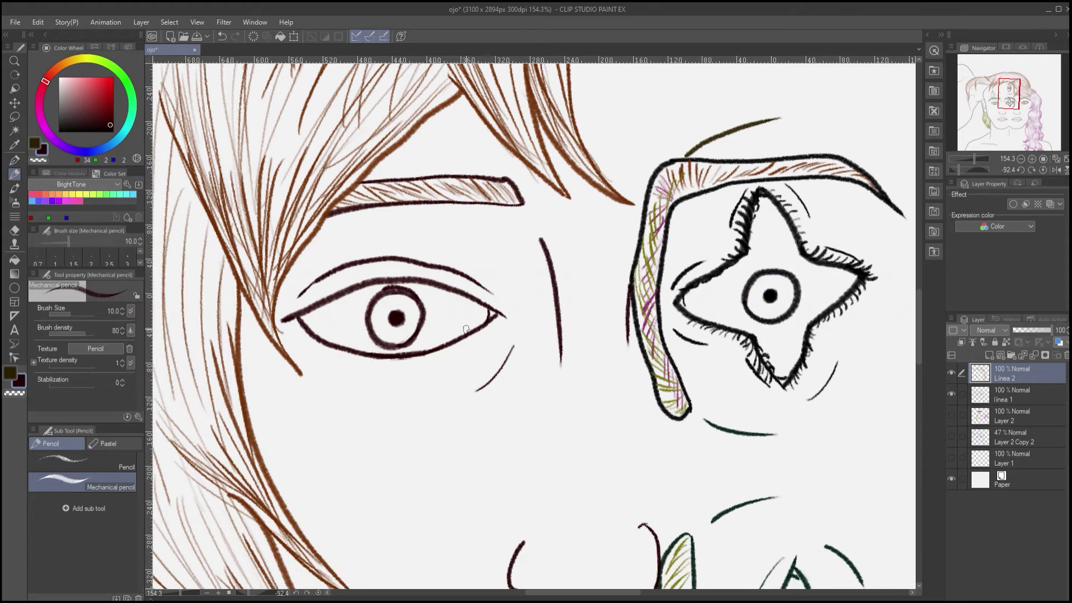
Draw dark maroon lashes along both lids of the sideways figure's eye
left_click_drag(466, 329, 554, 361)
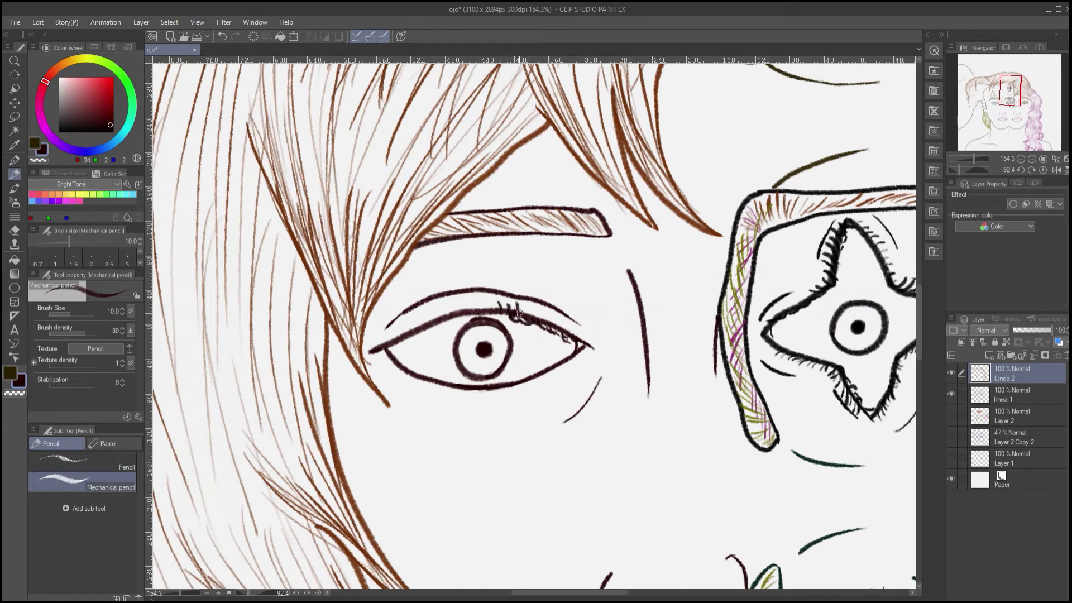
mouse_move(500, 314)
left_mouse_down()
mouse_move(469, 308)
mouse_move(394, 334)
mouse_move(470, 304)
mouse_move(535, 323)
left_mouse_up()
mouse_move(385, 360)
left_mouse_down()
mouse_move(431, 384)
mouse_move(536, 380)
mouse_move(560, 365)
left_mouse_up()
left_click_drag(518, 421, 459, 304)
left_click(1043, 169)
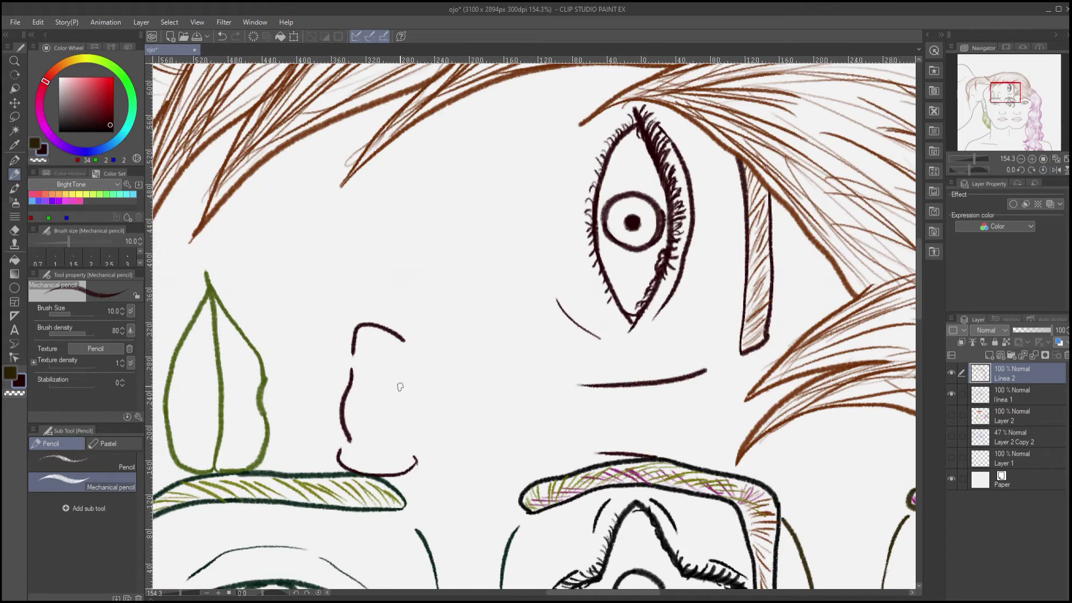
Sample the dark teal outline of the eye nearest the ear and draw lashes along its upper and lower lids
left_click_drag(399, 385, 573, 99)
left_click(478, 342, "alt")
mouse_move(545, 321)
left_mouse_down()
mouse_move(455, 288)
mouse_move(373, 297)
mouse_move(349, 313)
mouse_move(413, 362)
mouse_move(465, 356)
left_mouse_up()
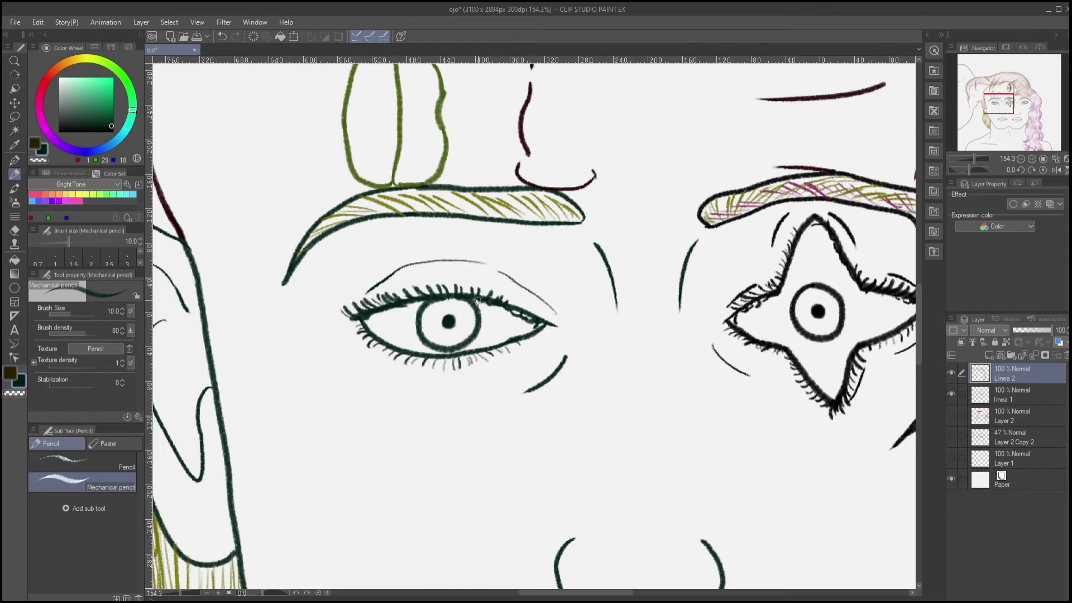
mouse_move(477, 301)
left_mouse_down()
mouse_move(402, 292)
mouse_move(371, 313)
left_mouse_up()
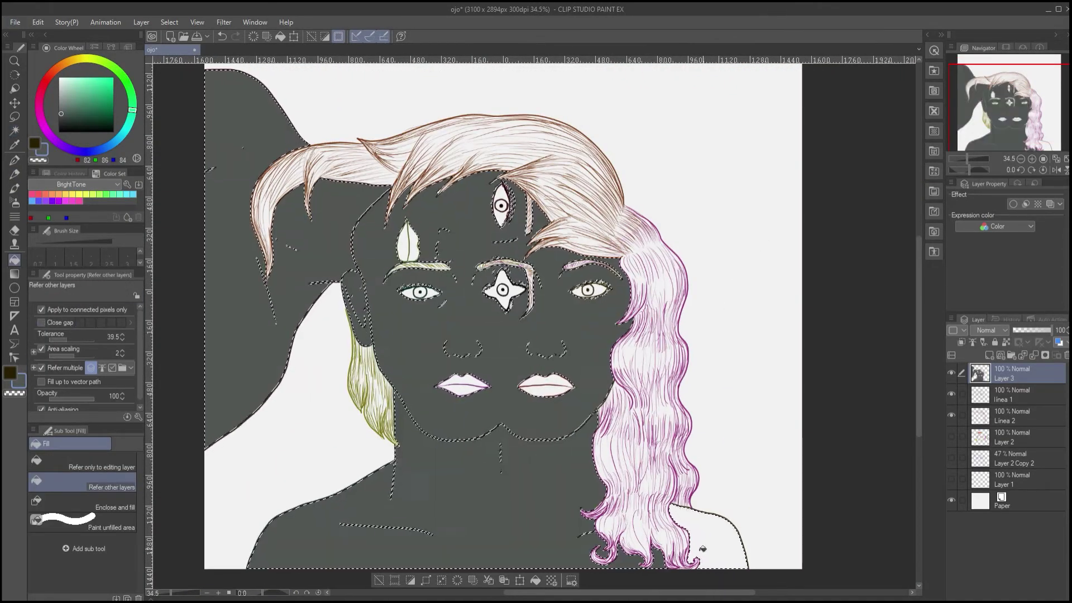
Deselect the grey fill and paint over the white gaps in the lashes beside the magenta hair with a 19.2 G-pen
key("ctrl+d")
key("p")
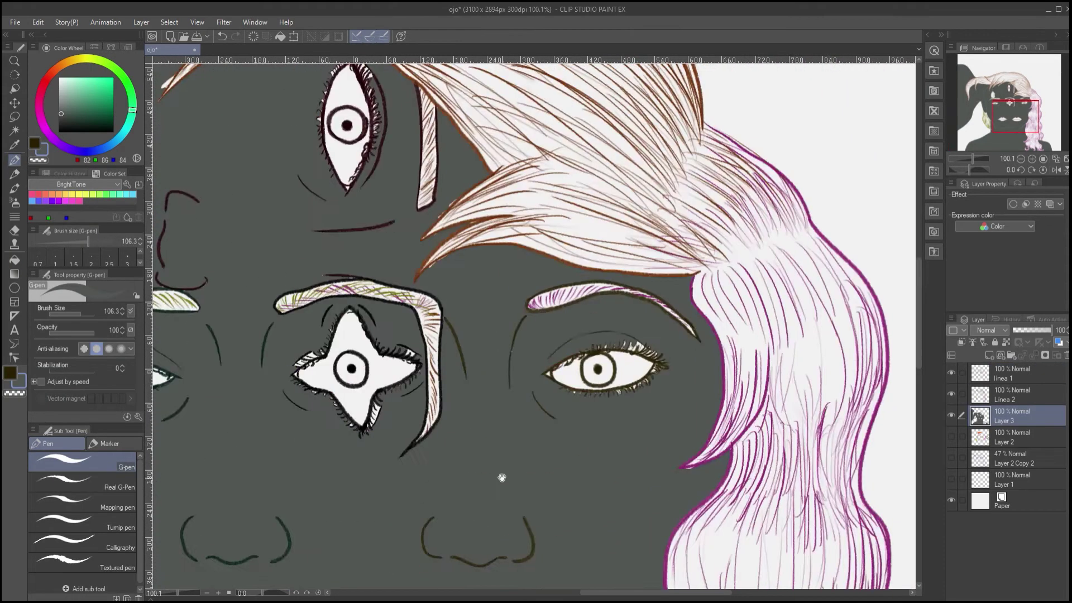
left_click_drag(502, 478, 412, 507)
scroll(413, 506, "up", 3)
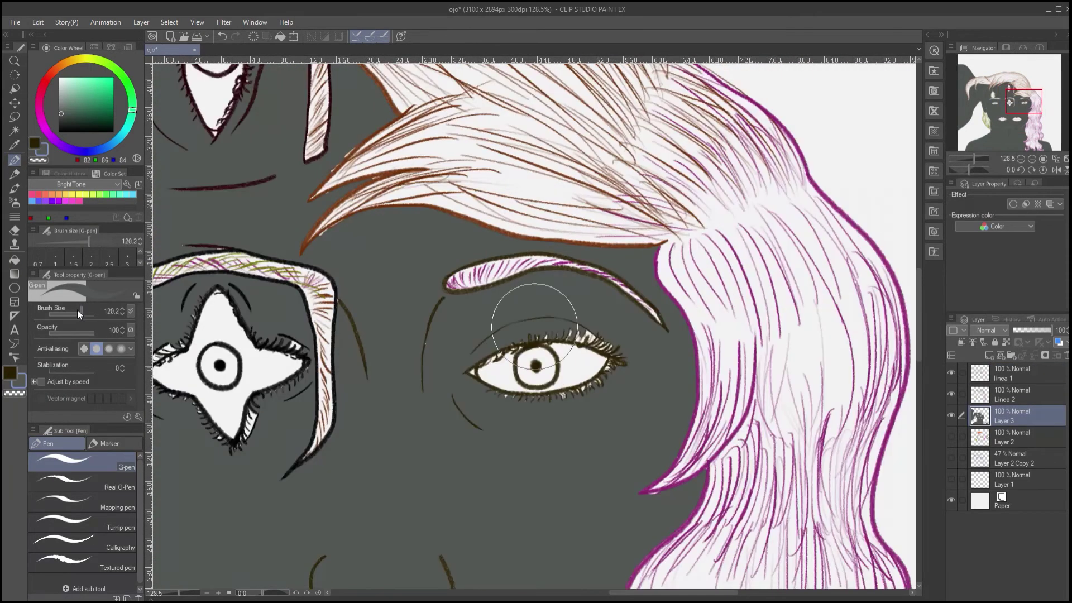
left_click_drag(88, 241, 73, 241)
left_click_drag(596, 384, 573, 400)
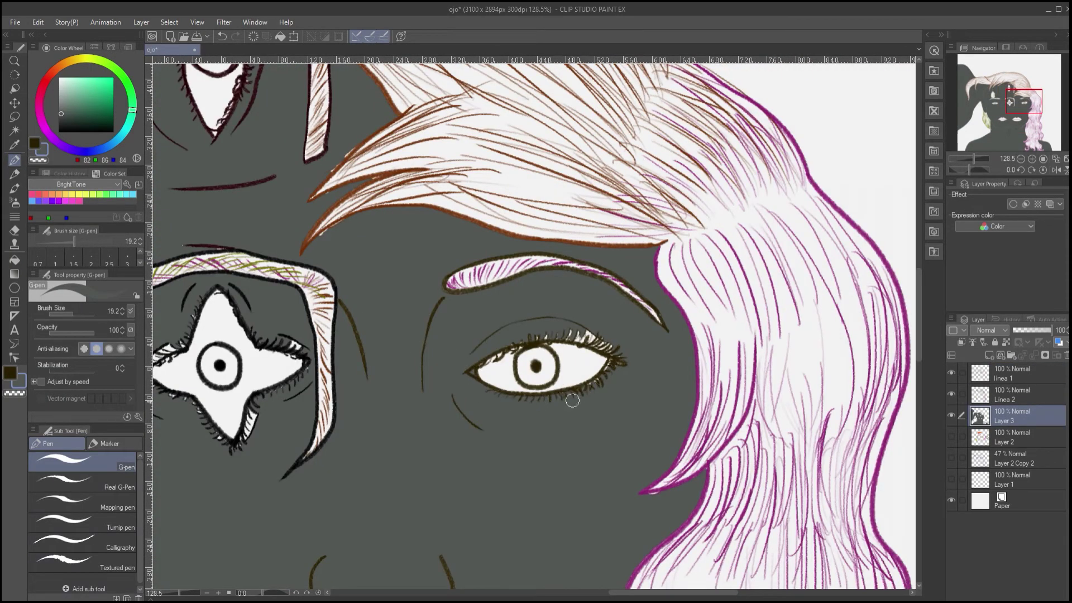
mouse_move(622, 366)
left_mouse_down()
mouse_move(593, 341)
mouse_move(560, 340)
left_mouse_up()
Paint the white gaps between the star-shaped eye's lashes with the grey base colour
left_click_drag(321, 450, 567, 465)
mouse_move(492, 458)
left_mouse_down()
mouse_move(501, 422)
mouse_move(470, 453)
left_mouse_up()
key("ctrl+z")
left_click_drag(391, 393, 426, 358)
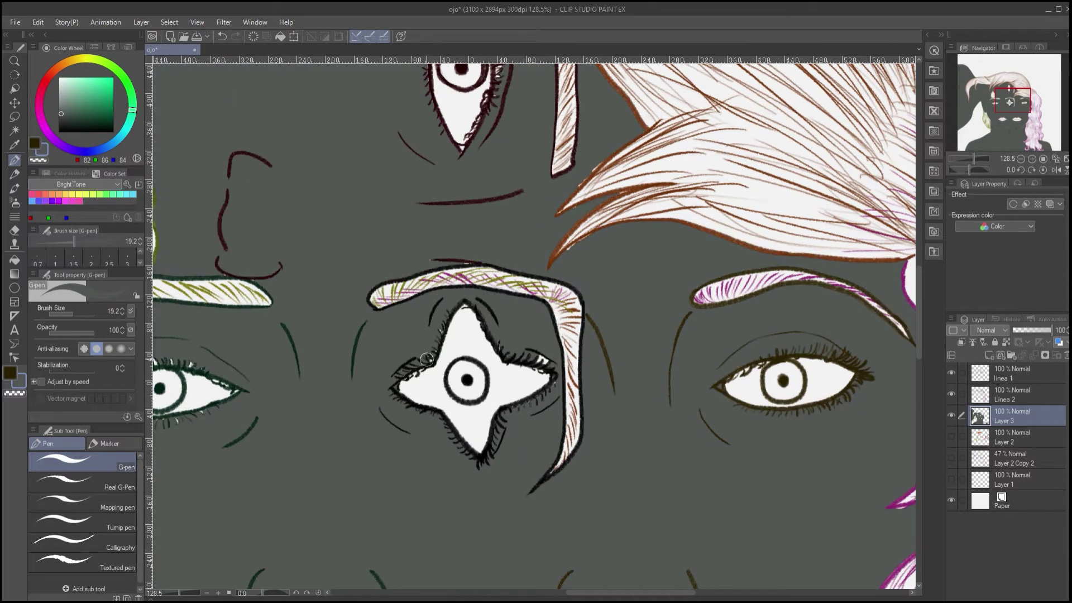
left_click_drag(506, 345, 555, 380)
left_click_drag(498, 422, 530, 401)
Cover the white gaps between the lashes of the teal-outlined eye and the sideways eye with grey
left_click_drag(428, 329, 713, 312)
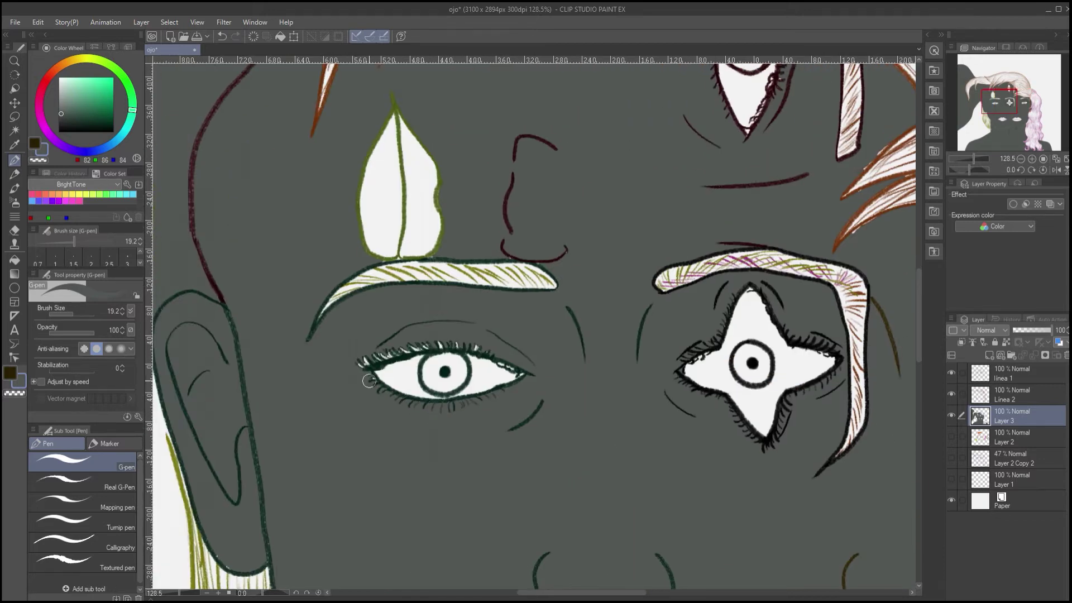
left_click_drag(416, 349, 431, 346)
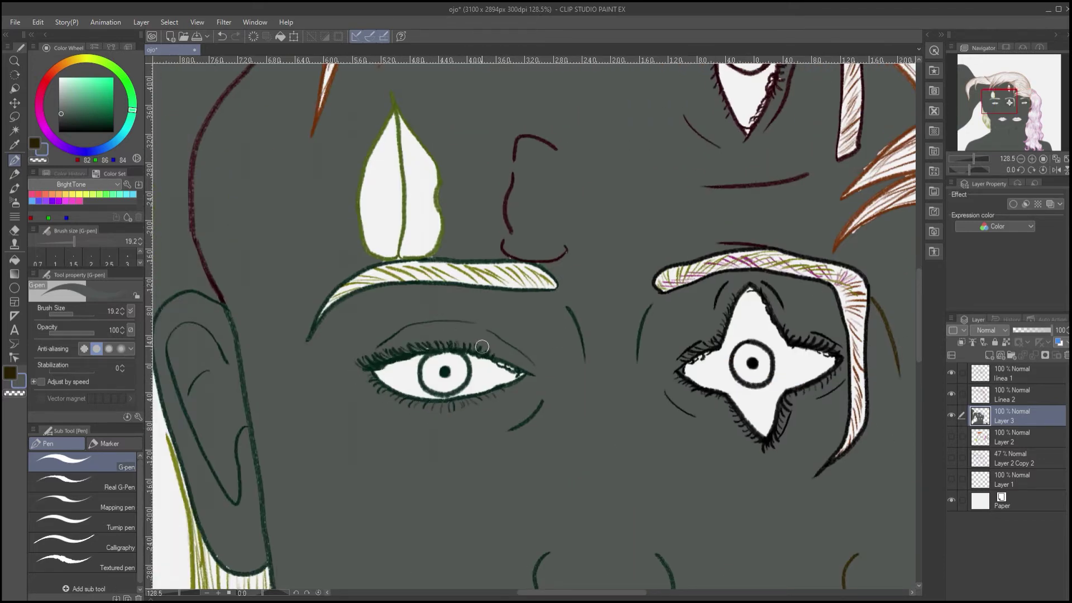
left_click_drag(525, 372, 517, 379)
left_click_drag(527, 306, 327, 539)
left_click_drag(547, 366, 539, 366)
mouse_move(581, 310)
left_mouse_down()
mouse_move(577, 219)
mouse_move(550, 202)
mouse_move(510, 285)
left_mouse_up()
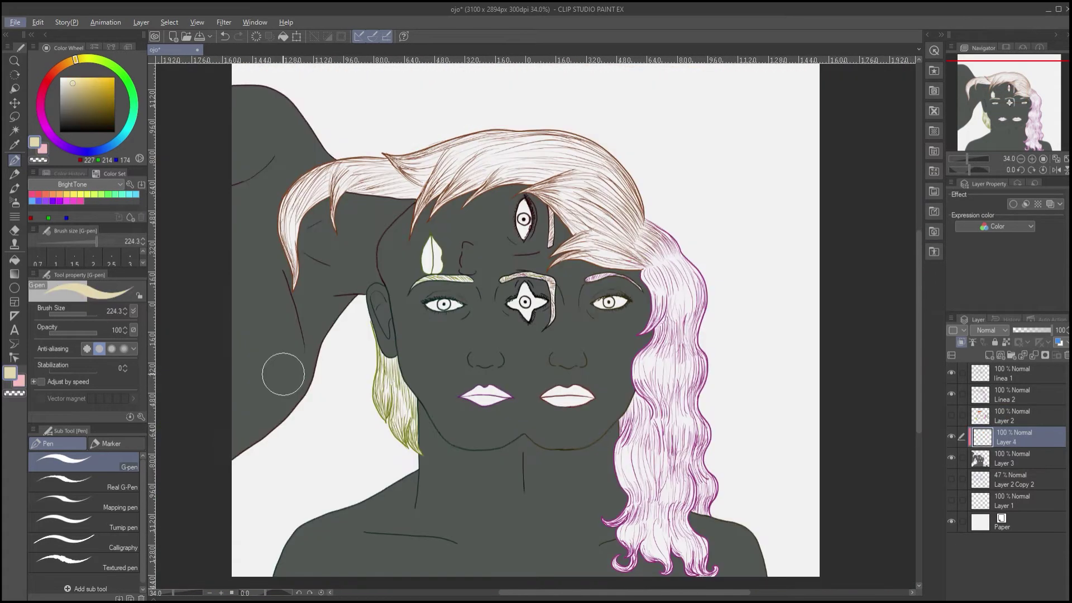
Paint the teal-outlined figure's face, neck and shoulder beige on Layer 4 with a 224.3 G-pen
mouse_move(424, 391)
left_mouse_down()
mouse_move(433, 447)
mouse_move(335, 503)
mouse_move(510, 445)
mouse_move(494, 496)
mouse_move(447, 312)
mouse_move(391, 312)
mouse_move(491, 391)
mouse_move(472, 353)
left_mouse_up()
scroll(440, 374, "up", 3)
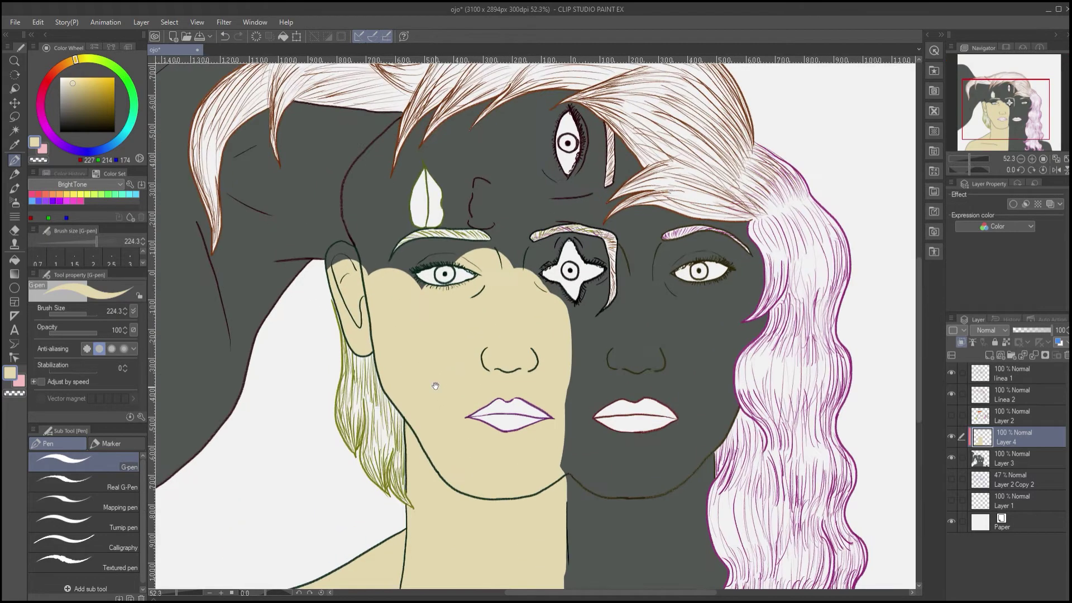
left_click_drag(436, 383, 419, 245)
Extend the beige skin over the ear, around the eye and up to both brows with a 56.3 G-pen
left_click(80, 314)
left_click_drag(549, 402, 539, 537)
left_click_drag(380, 149, 356, 391)
scroll(356, 391, "up", 3)
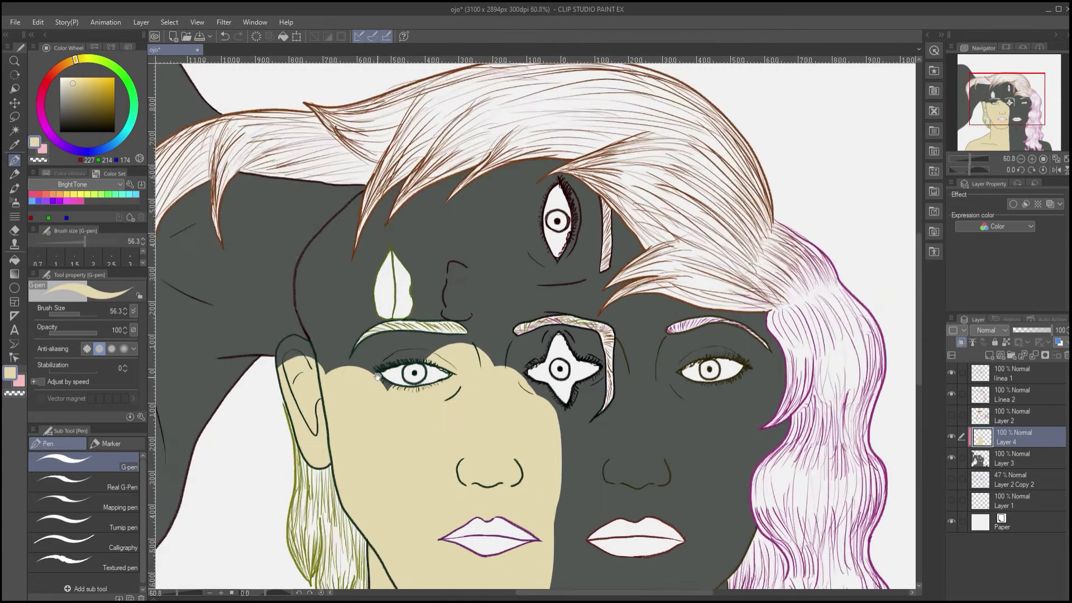
mouse_move(432, 336)
left_mouse_down()
mouse_move(517, 328)
mouse_move(359, 384)
mouse_move(343, 354)
left_mouse_up()
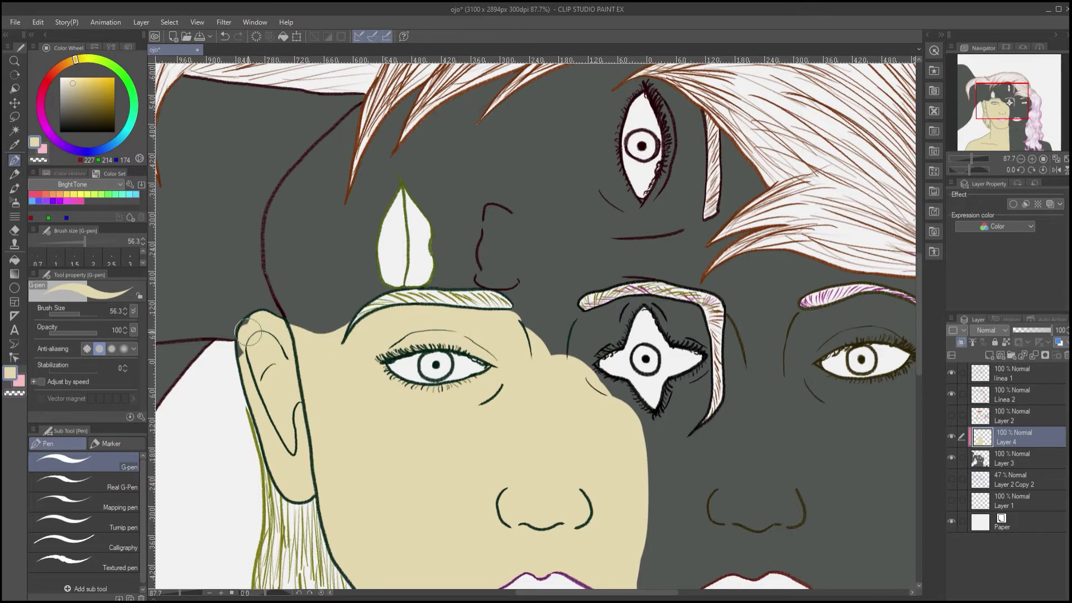
mouse_move(608, 414)
left_mouse_down()
mouse_move(480, 347)
mouse_move(501, 355)
left_mouse_up()
mouse_move(458, 284)
left_mouse_down()
mouse_move(484, 276)
mouse_move(479, 249)
mouse_move(391, 255)
mouse_move(453, 259)
left_mouse_up()
key("ctrl+z")
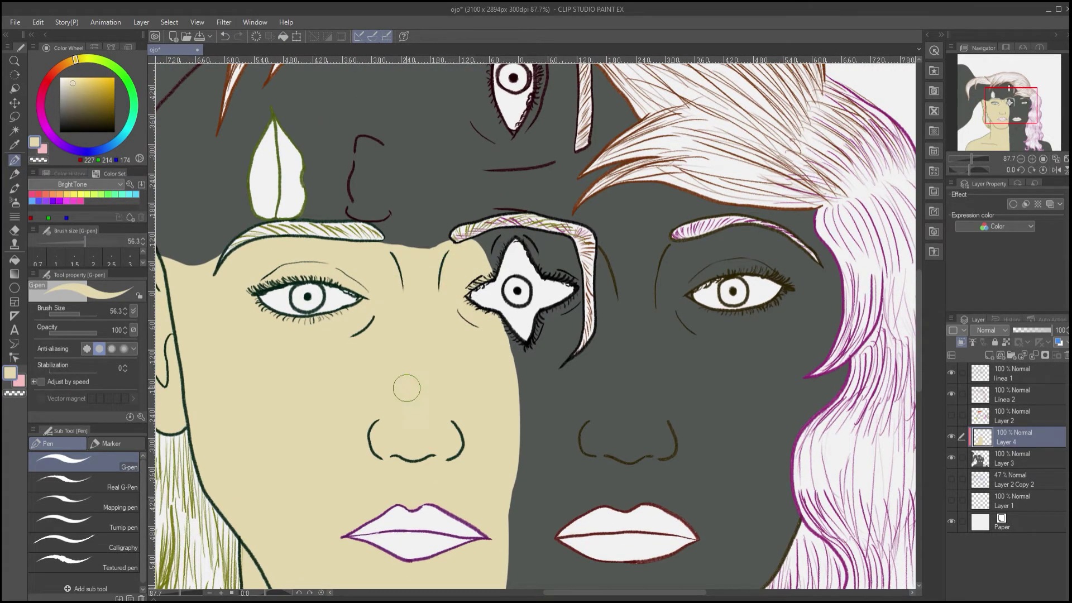
Switch to pink and add a new layer above the beige one, clipped to the grey base
key("x")
left_click_drag(316, 173, 438, 351)
left_click(989, 356)
left_click(961, 343)
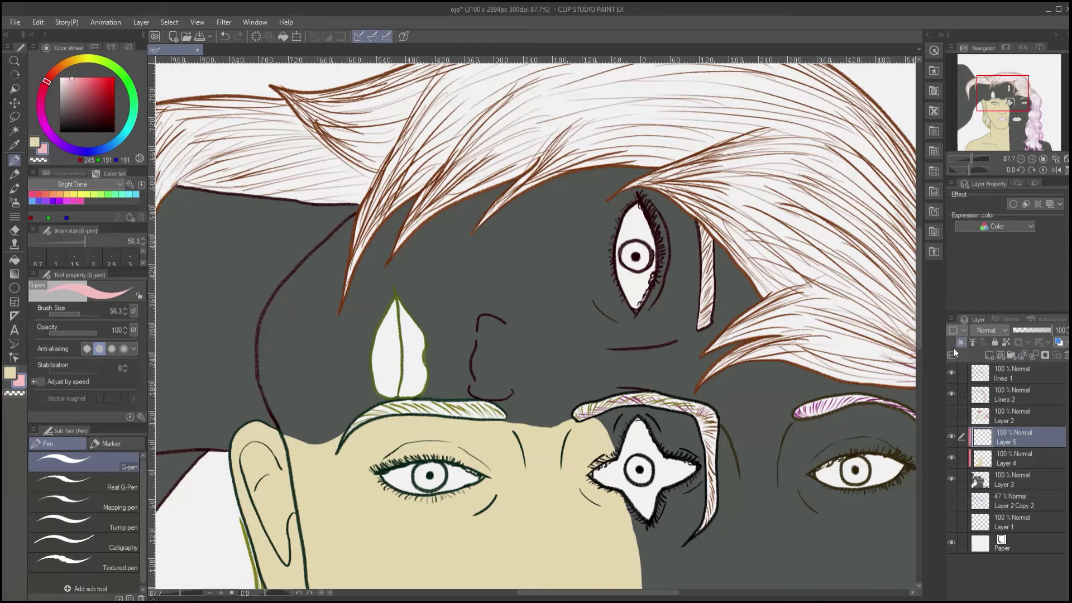
Paint pink skin behind the top of the ear and erase the pink overlapping the ear
left_click_drag(203, 487, 499, 448)
mouse_move(496, 385)
left_mouse_down()
mouse_move(511, 397)
mouse_move(558, 374)
mouse_move(573, 385)
left_mouse_up()
key("e")
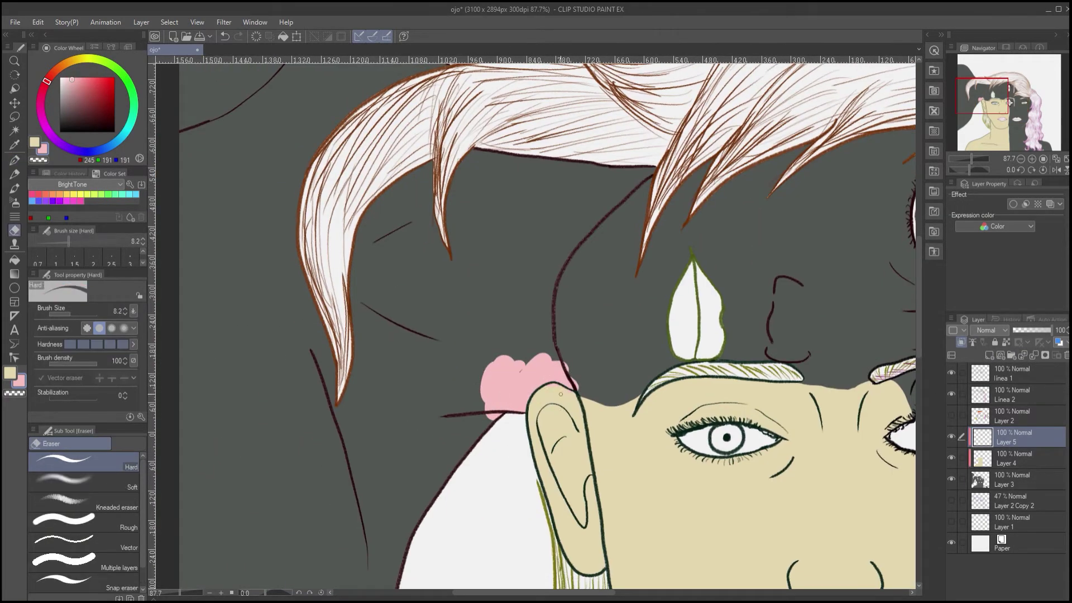
mouse_move(478, 424)
left_mouse_down()
mouse_move(437, 421)
mouse_move(433, 361)
left_mouse_up()
Paint the sideways figure's neck, cheek and face pink around the eye, nose and green lips
key("p")
left_click_drag(84, 313, 87, 313)
mouse_move(432, 330)
left_mouse_down()
mouse_move(477, 265)
mouse_move(369, 553)
mouse_move(494, 334)
mouse_move(620, 253)
mouse_move(558, 298)
mouse_move(709, 284)
left_mouse_up()
left_click_drag(609, 275, 558, 249)
scroll(622, 213, "up", 5)
Fill the remaining grey strip between the pink face and the beige forehead with pink, using a 79.6 G-pen
left_click_drag(80, 313, 82, 314)
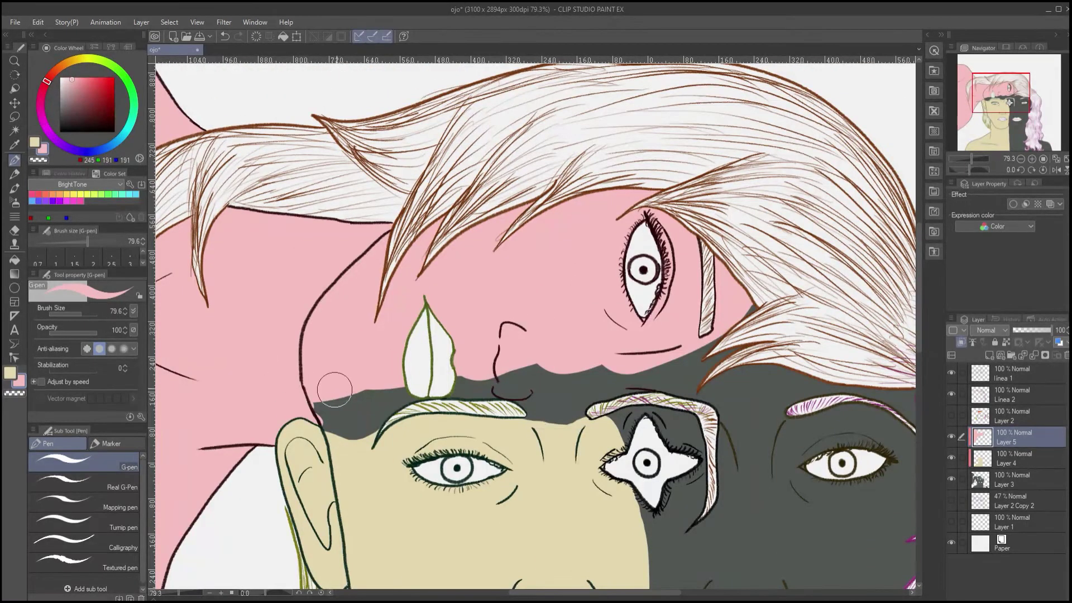
mouse_move(329, 393)
left_mouse_down()
mouse_move(338, 425)
mouse_move(321, 415)
mouse_move(363, 426)
mouse_move(375, 400)
mouse_move(422, 376)
mouse_move(529, 388)
mouse_move(708, 333)
mouse_move(746, 339)
mouse_move(750, 313)
mouse_move(687, 387)
mouse_move(648, 377)
mouse_move(712, 381)
mouse_move(517, 395)
mouse_move(525, 407)
mouse_move(572, 408)
left_mouse_up()
key("e")
key("p")
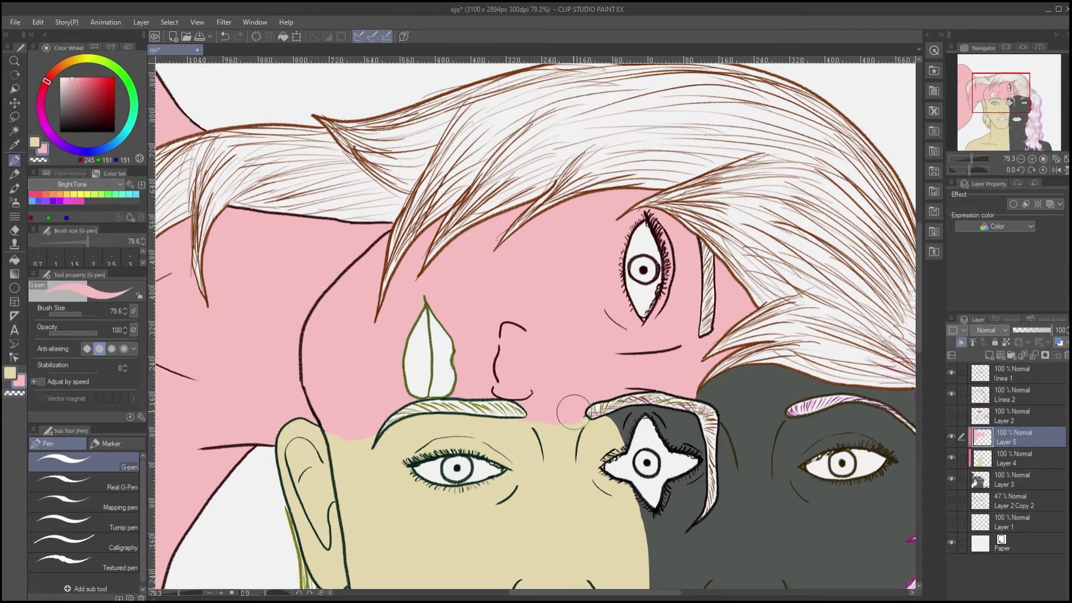
Paint pink around the star-shaped eye and erase the excess beside and below it
mouse_move(639, 437)
left_mouse_down()
mouse_move(459, 394)
mouse_move(466, 377)
mouse_move(446, 394)
mouse_move(480, 369)
mouse_move(474, 480)
mouse_move(466, 454)
mouse_move(481, 441)
left_mouse_up()
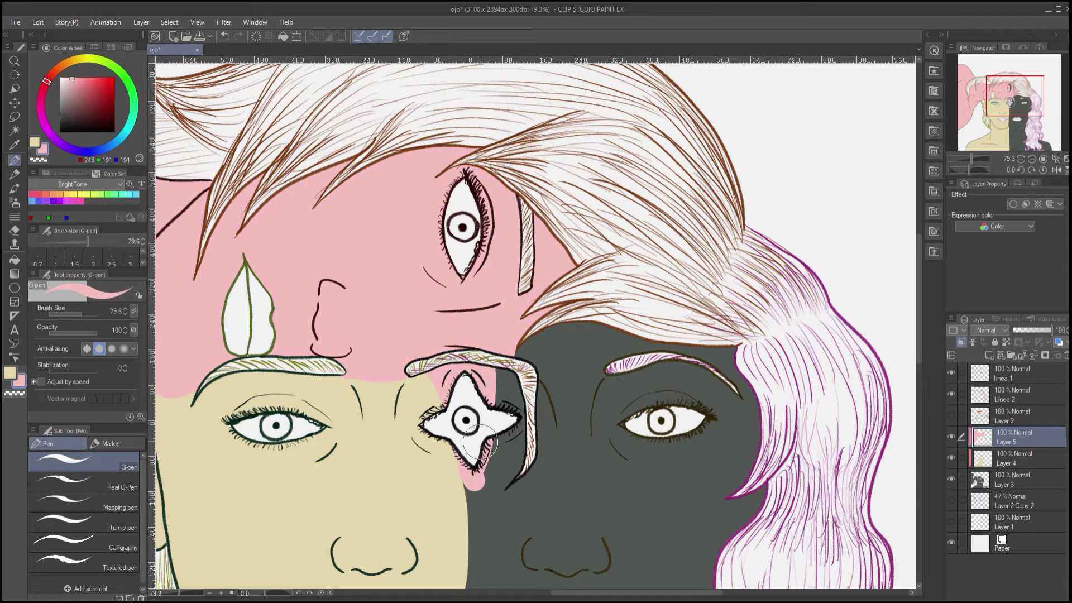
key("e")
mouse_move(472, 484)
left_mouse_down()
mouse_move(480, 390)
mouse_move(494, 381)
left_mouse_up()
key("p")
Refine the pink edge around the star eye's lower point with a 39.9 G-pen and the eraser
left_click_drag(80, 314, 79, 313)
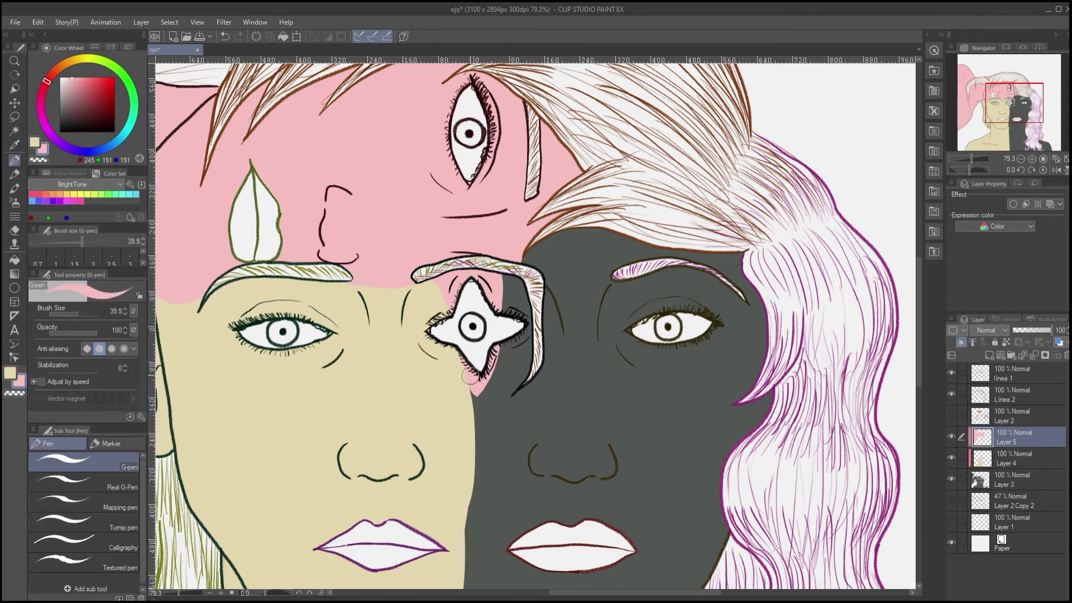
key("e")
mouse_move(502, 353)
left_mouse_down()
mouse_move(481, 400)
mouse_move(495, 340)
mouse_move(472, 422)
mouse_move(465, 393)
left_mouse_up()
key("p")
key("e")
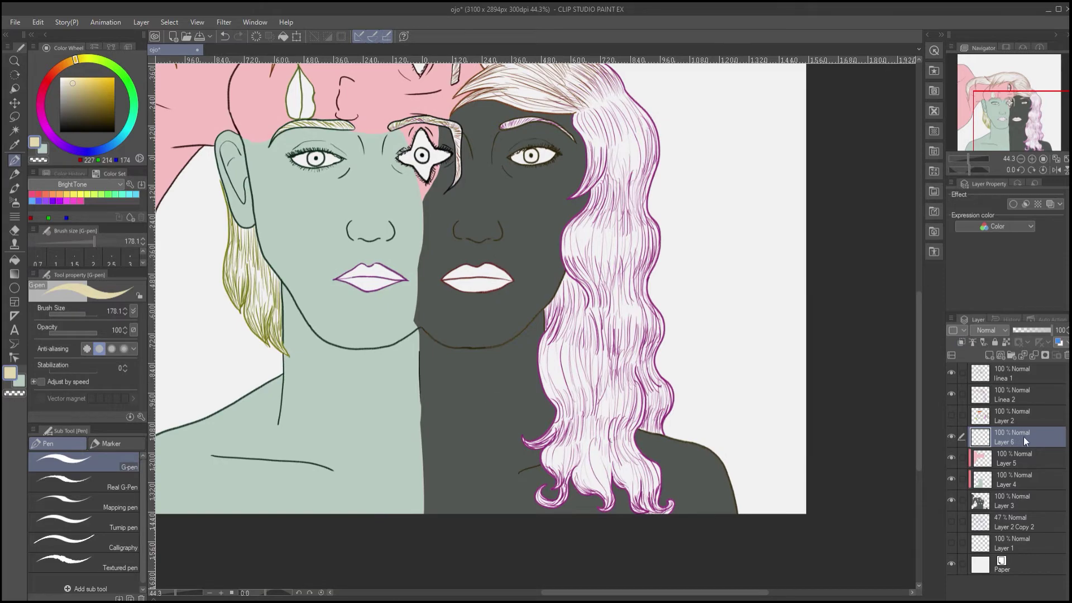
Move Layer 6 directly above Layer 3, clip it, and paint the dark figure's face, neck and shoulder beige with a 178.1 G-pen
left_click_drag(1024, 441, 1022, 488)
left_click(960, 342)
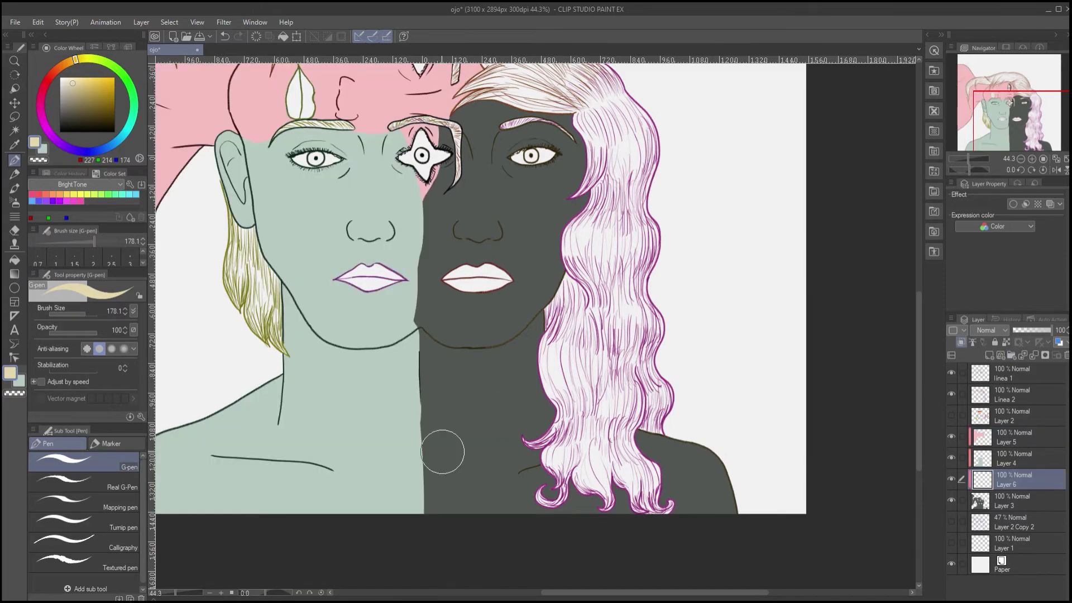
mouse_move(443, 450)
left_mouse_down()
mouse_move(665, 445)
mouse_move(748, 502)
left_mouse_up()
mouse_move(458, 383)
left_mouse_down()
mouse_move(505, 460)
mouse_move(589, 385)
left_mouse_up()
mouse_move(505, 323)
left_mouse_down()
mouse_move(550, 324)
mouse_move(581, 218)
left_mouse_up()
mouse_move(385, 281)
left_mouse_down()
mouse_move(448, 283)
mouse_move(465, 351)
mouse_move(455, 346)
left_mouse_up()
Touch up the pink under the star eye and the grey-green seam at the chin with an 11.2 G-pen on their layers
left_click(1013, 437)
left_click(446, 256, "alt")
left_click(80, 314)
left_click(71, 313)
left_click_drag(405, 474, 395, 456)
scroll(396, 457, "down", 3)
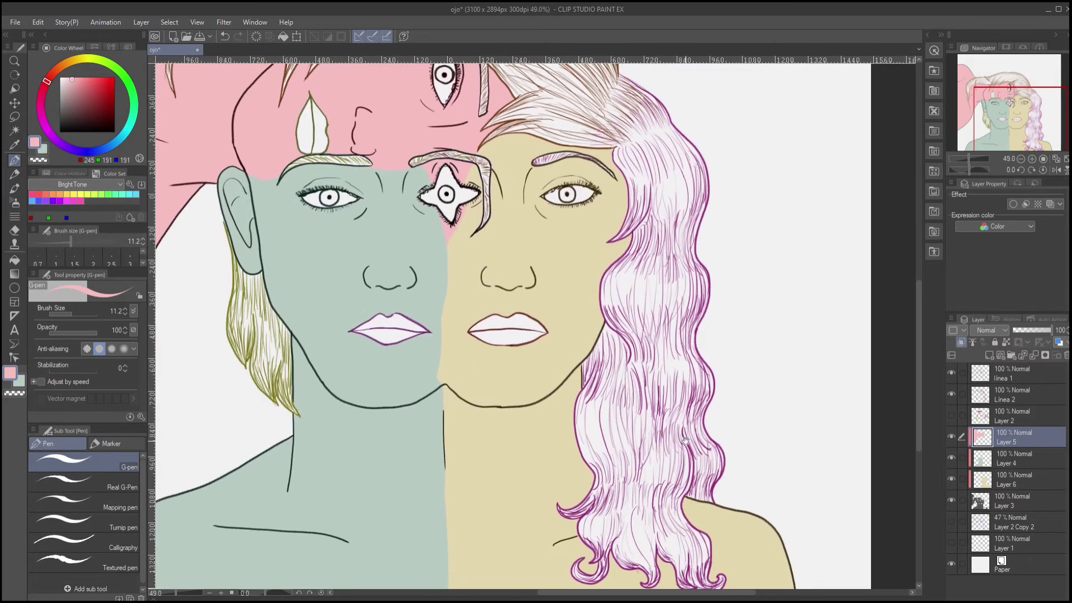
left_click(445, 389, "alt")
scroll(446, 389, "up", 3)
mouse_move(446, 390)
left_mouse_down()
mouse_move(439, 358)
mouse_move(444, 386)
left_mouse_up()
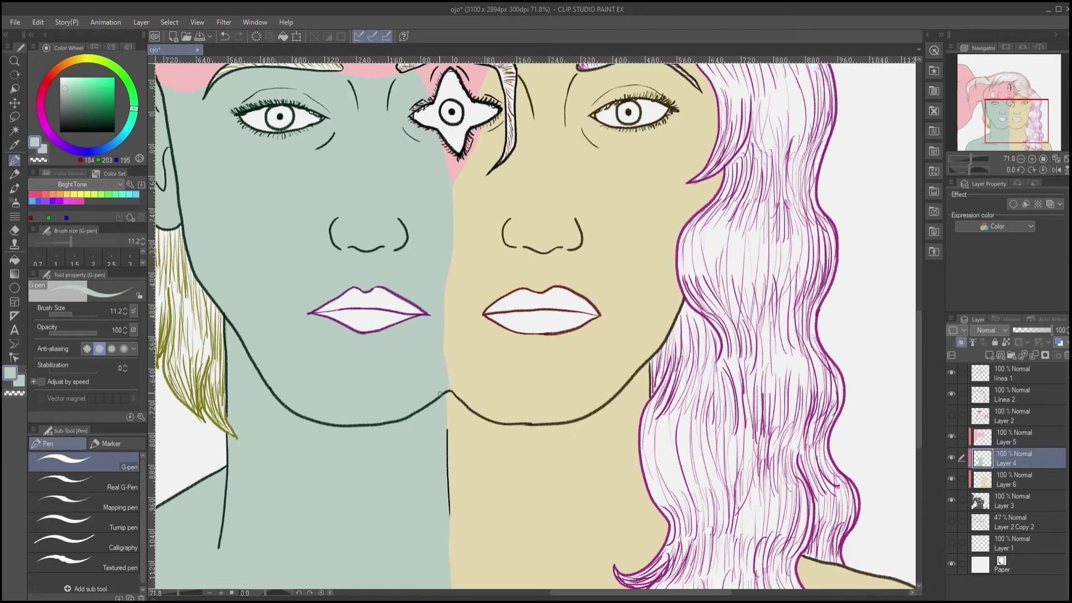
scroll(399, 375, "down", 3)
Blend the pink into the grey-green and beige along the forehead and around the star eye with a 12.6 Wet wash brush
left_click_drag(362, 261, 428, 364)
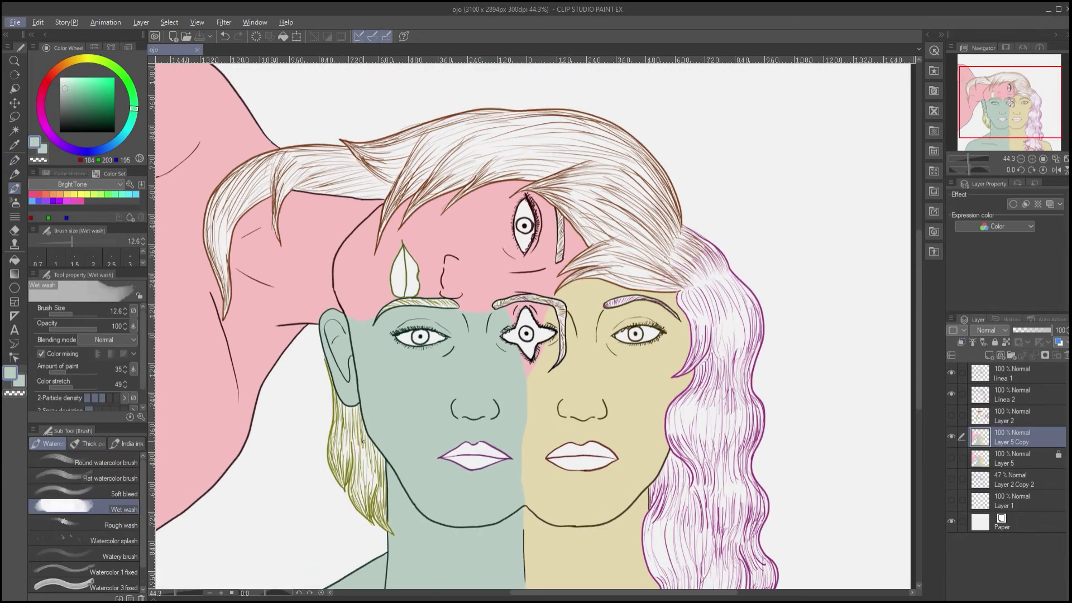
left_click_drag(349, 316, 349, 320)
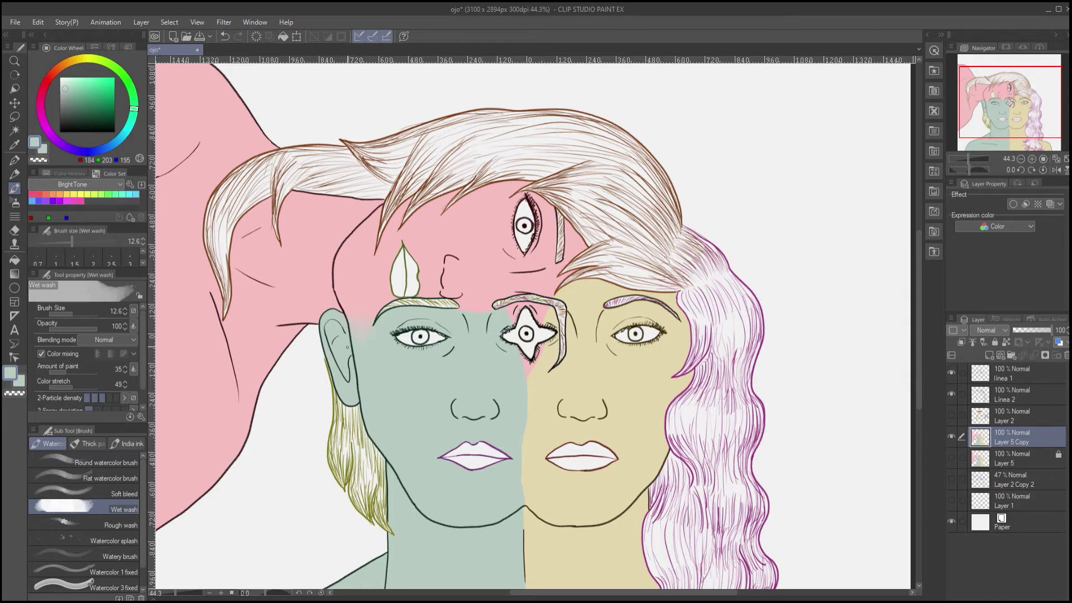
scroll(444, 335, "up", 3)
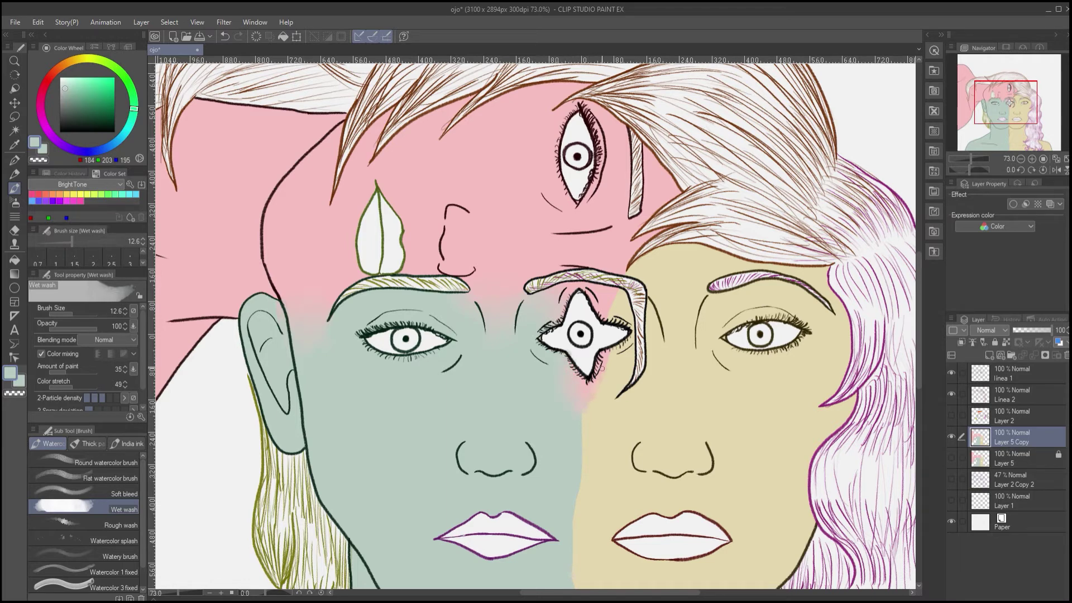
left_click_drag(596, 383, 581, 307)
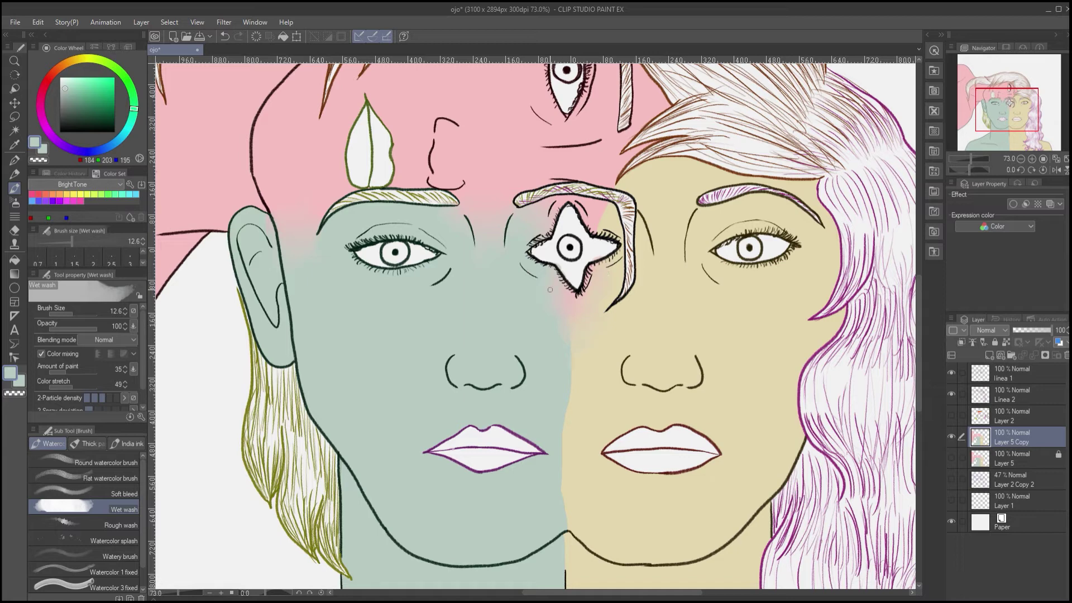
Blend the seam between the grey-green and beige faces from below the star eye down to the chin with Wet wash
left_click_drag(573, 339, 559, 435)
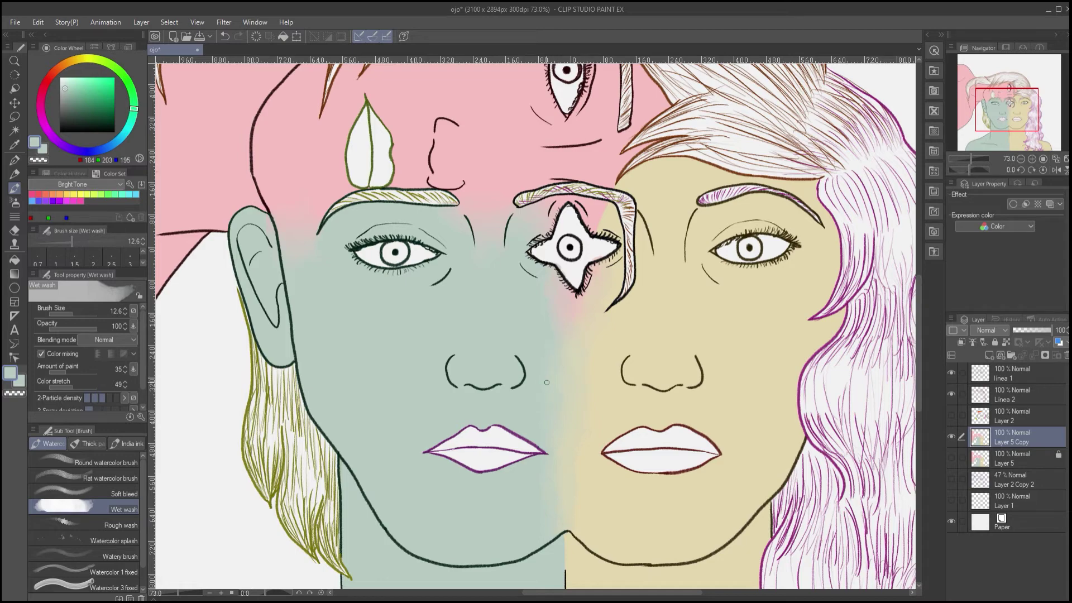
left_click_drag(547, 386, 562, 229)
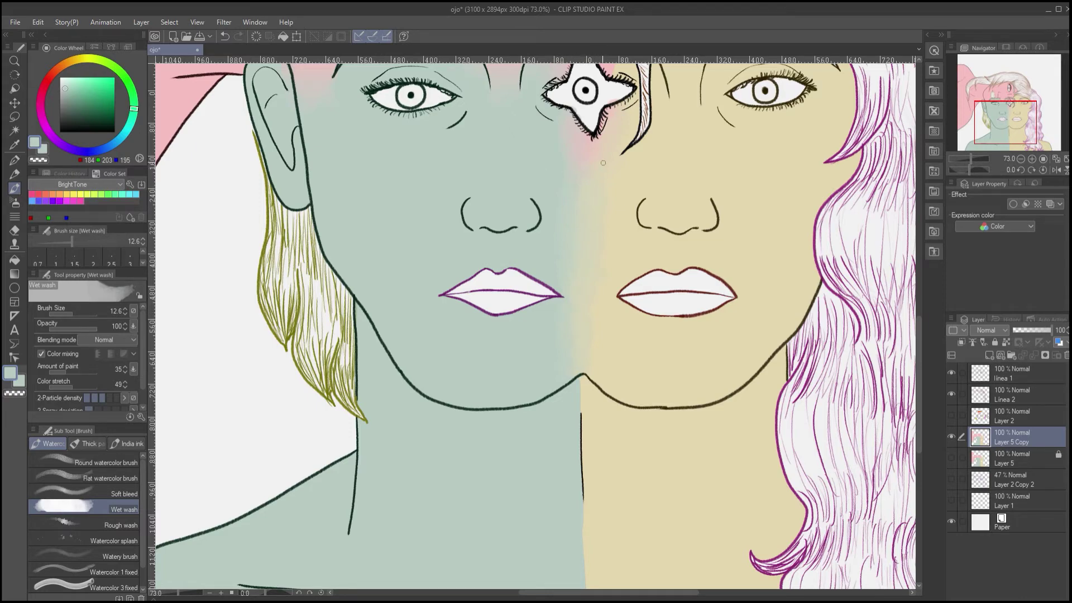
left_click_drag(603, 162, 555, 334)
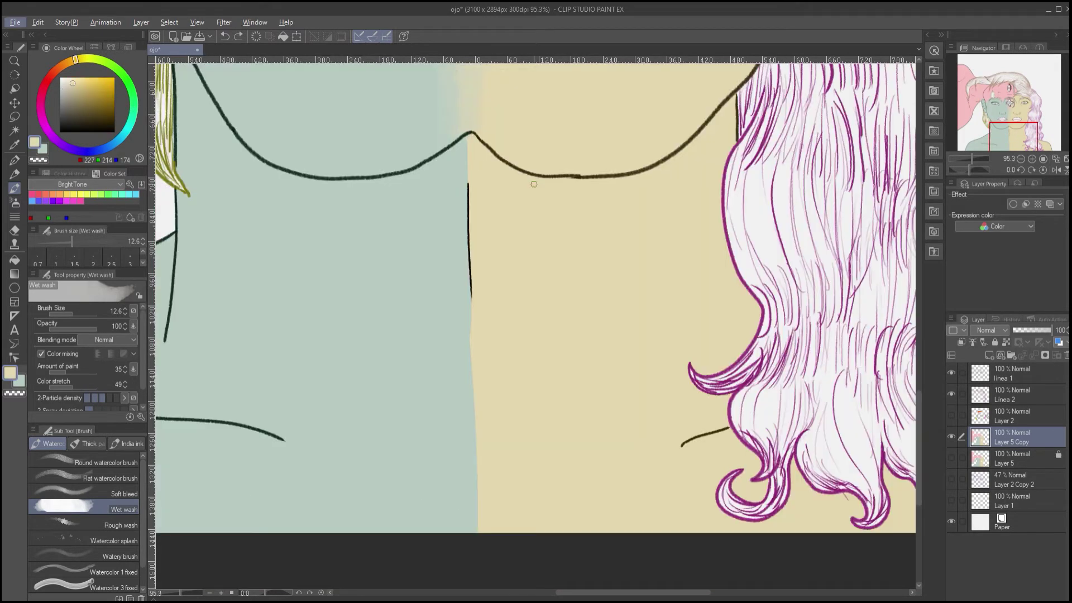
Blend the grey-green and beige seam down the shared neck and chest to the canvas edge with Wet wash
left_click_drag(467, 144, 459, 162)
left_click_drag(472, 302, 478, 520)
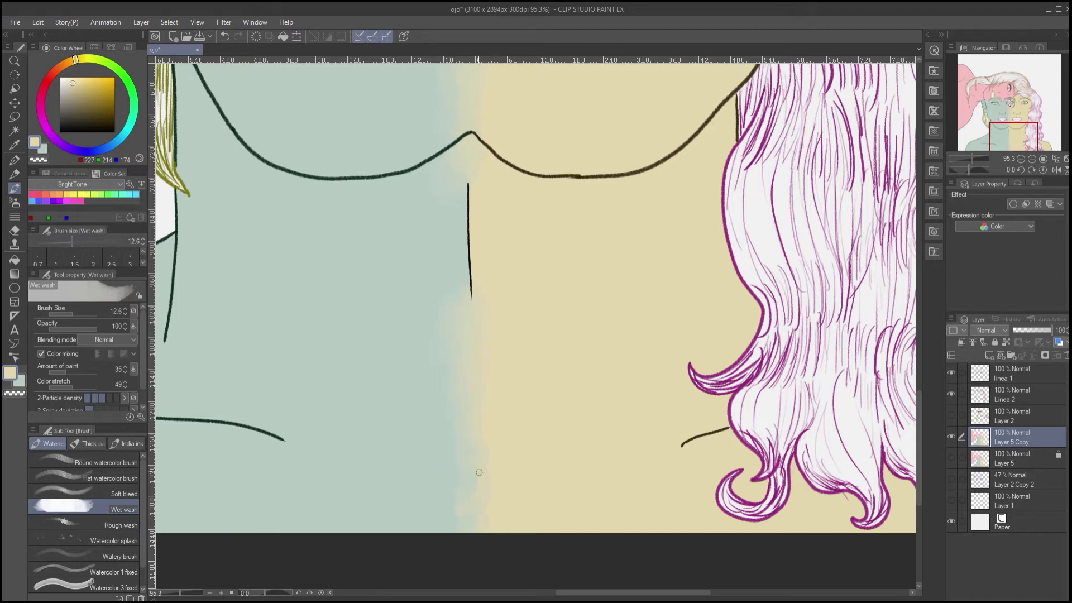
left_click_drag(478, 427, 608, 250)
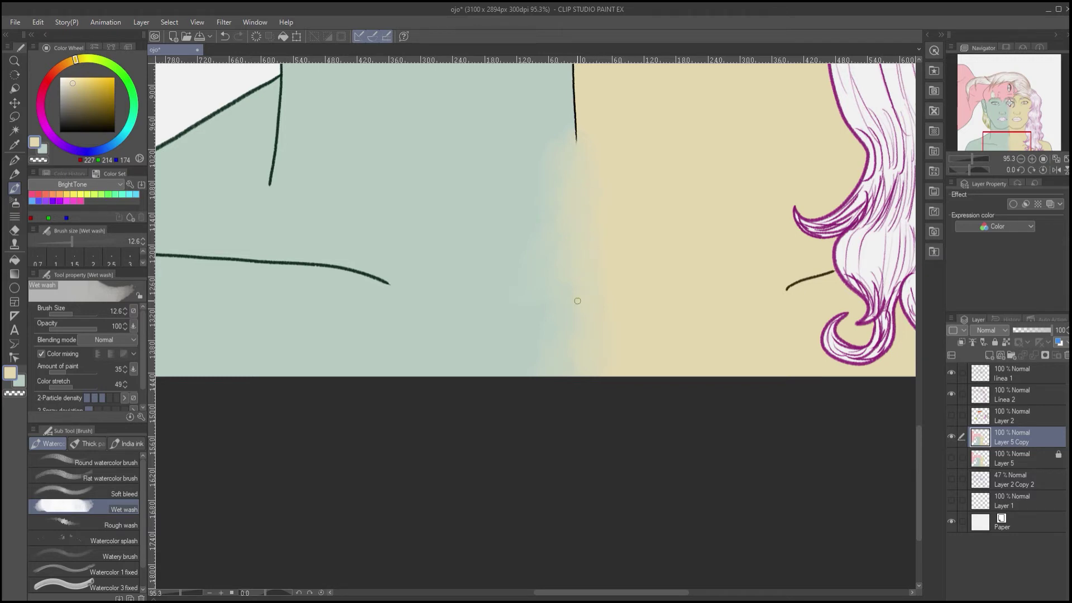
scroll(579, 372, "up", 4)
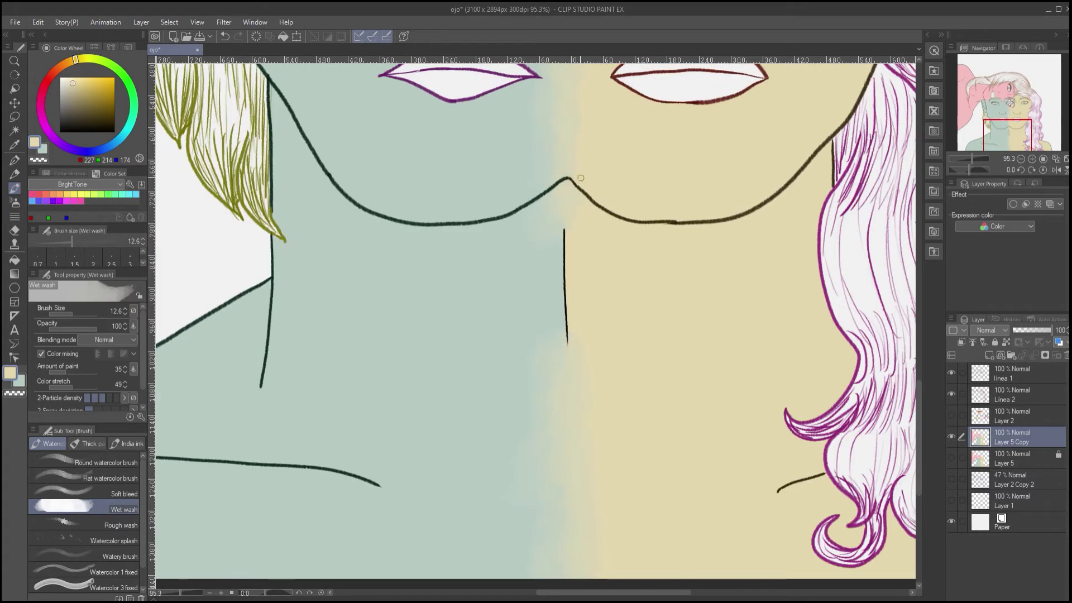
scroll(534, 304, "down", 1)
scroll(488, 366, "down", 4)
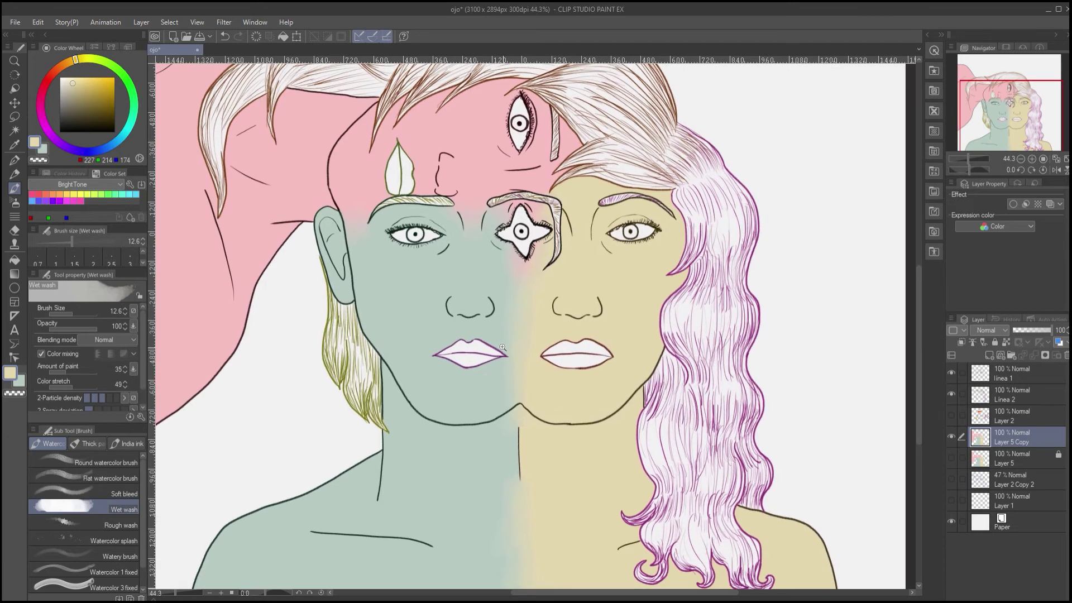
Add a layer above the skin, hide Línea 2, sample magenta from the Layer 2 colour sketch, and set Fill to refer to other layers
scroll(503, 335, "right", 2)
key("ctrl+shift+n")
left_click(951, 394)
left_click(951, 415)
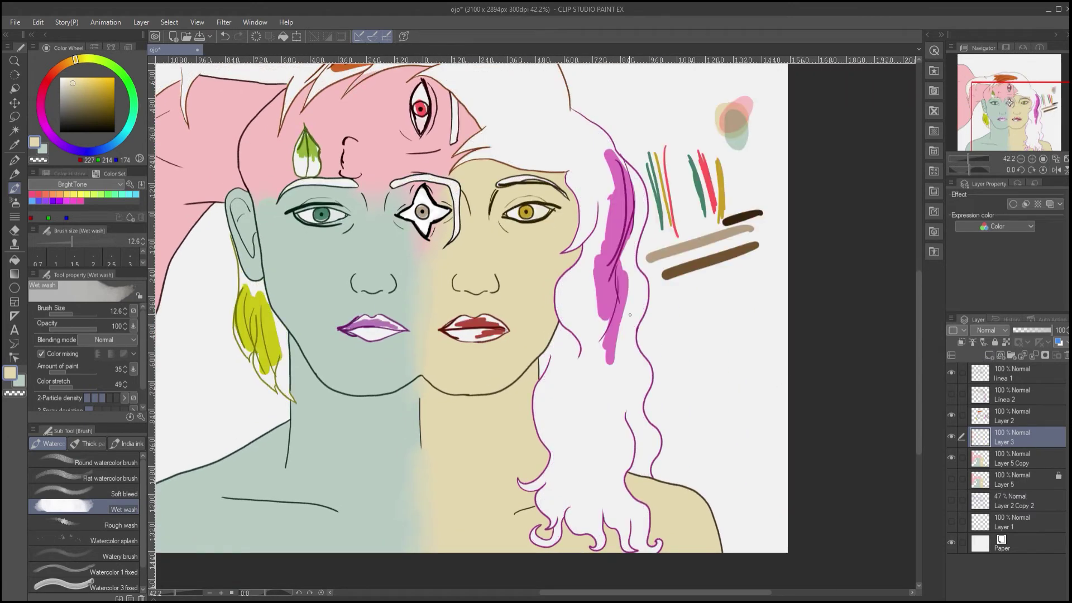
left_click(15, 145)
left_click(616, 246)
left_click(951, 416)
left_click(14, 260)
left_click(41, 367)
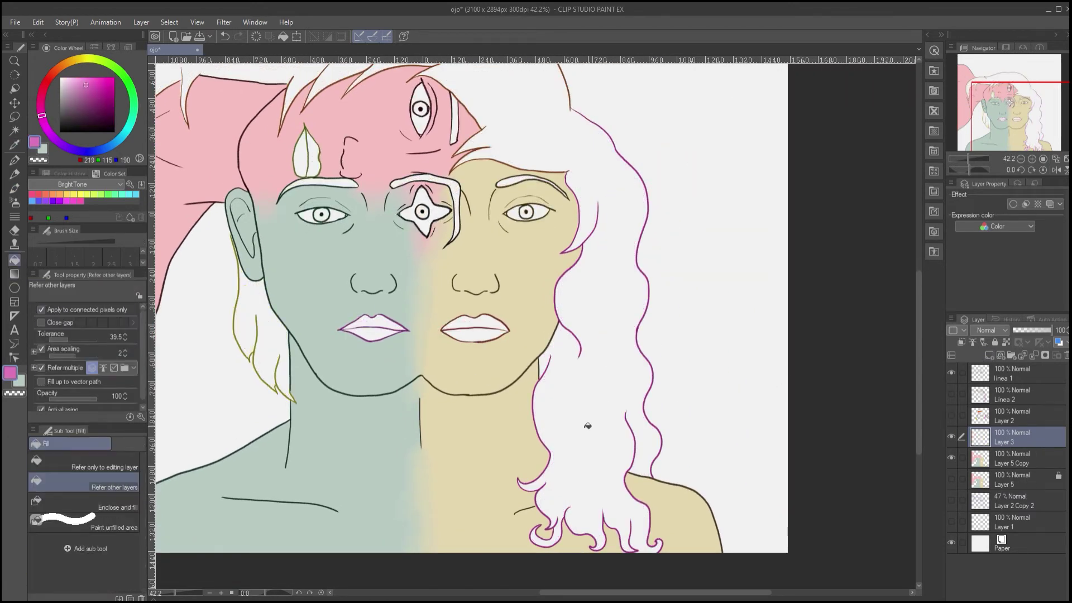
left_click(588, 426)
mouse_move(442, 273)
left_mouse_down()
mouse_move(447, 292)
mouse_move(550, 393)
left_mouse_up()
key("ctrl+z")
Save the file, then fill the short swept hair and the long wavy hair with dark grey on the new layer
key("ctrl+s")
key("g")
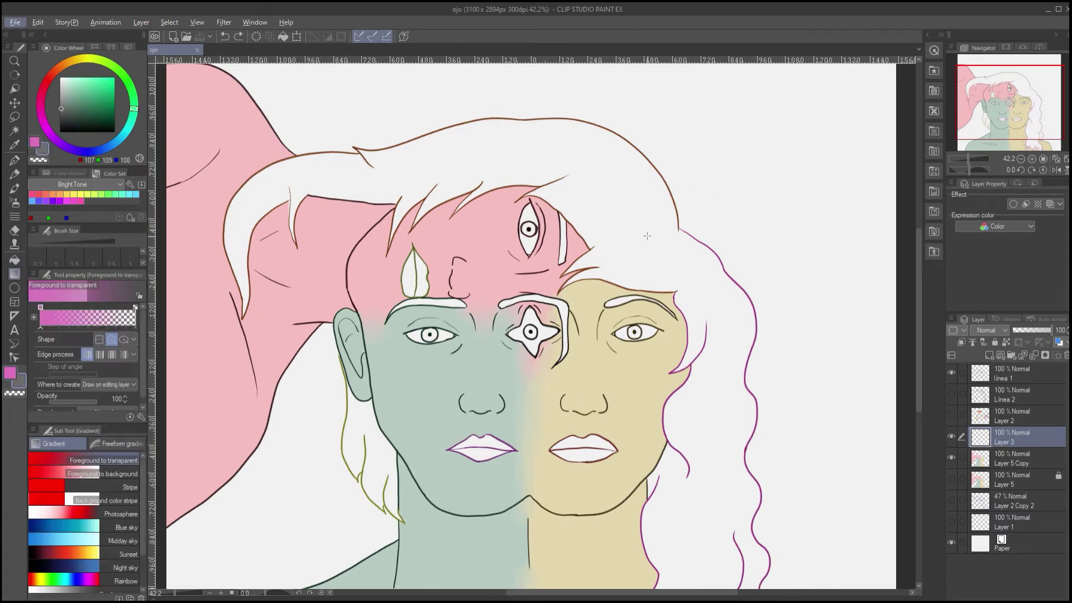
key("g")
left_click(620, 232)
left_click_drag(698, 391, 637, 325)
Paint the long wavy hair magenta with a 112.4 G-pen on a new layer clipped to the grey hair
key("p")
key("x")
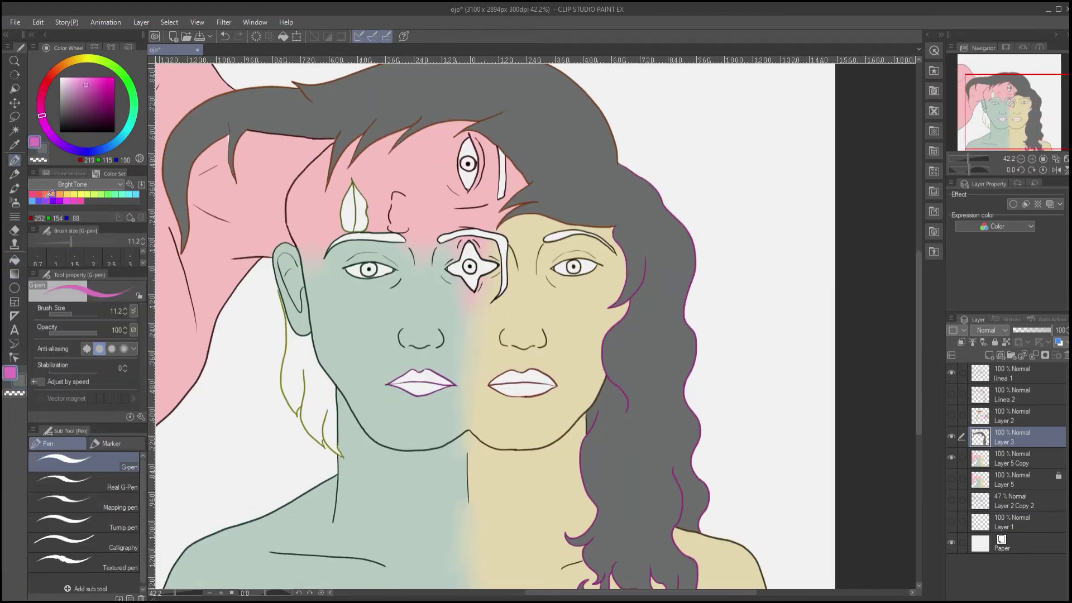
key("bracketright")
key("bracketright")
key("bracketright")
key("bracketright")
key("bracketright")
left_click(990, 355)
left_click(961, 342)
left_click_drag(686, 531, 602, 408)
mouse_move(586, 430)
left_mouse_down()
mouse_move(617, 453)
mouse_move(541, 497)
mouse_move(519, 391)
mouse_move(581, 190)
mouse_move(525, 123)
mouse_move(569, 321)
left_mouse_up()
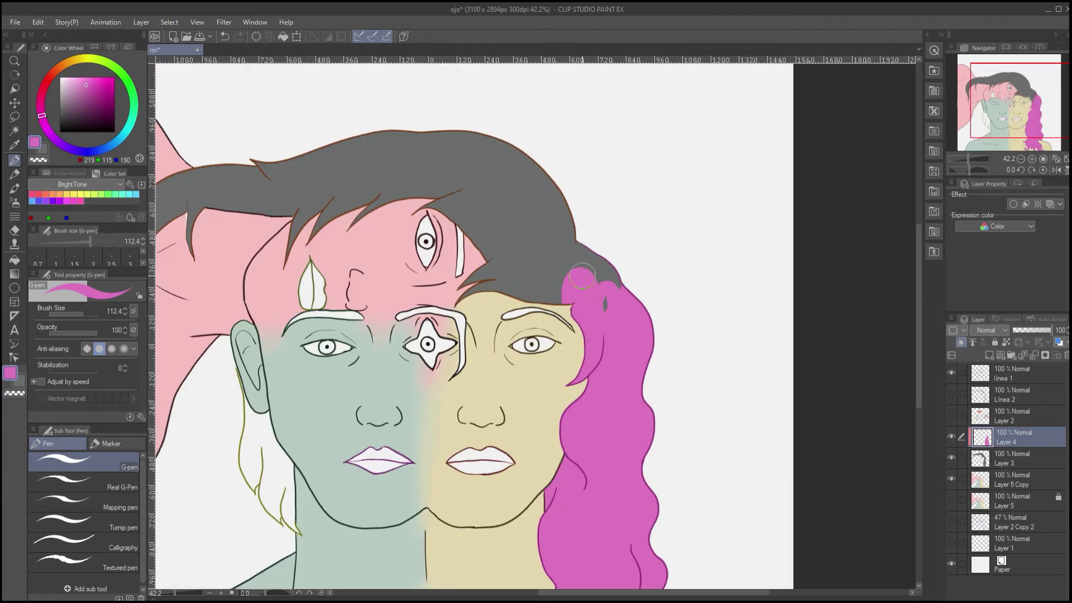
mouse_move(589, 257)
left_mouse_down()
mouse_move(569, 285)
mouse_move(583, 263)
left_mouse_up()
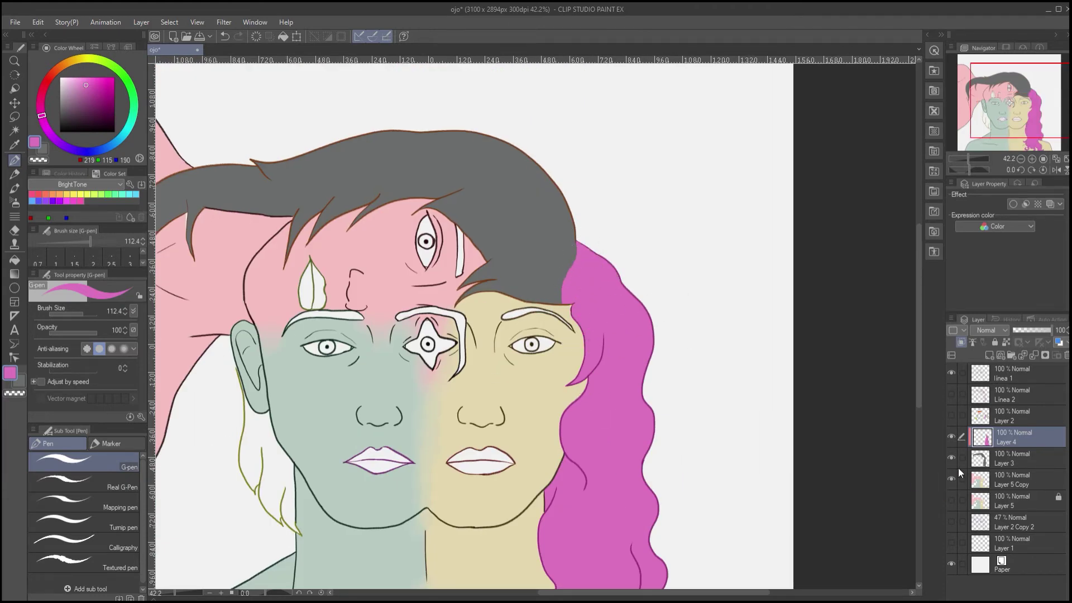
Add another layer between the magenta and grey hair layers and clip it to the layer below
left_click(989, 355)
left_click_drag(1003, 439, 1017, 462)
left_click(1000, 437)
key("ctrl+z")
left_click(960, 342)
Sample orange from the Layer 2 colour sketch and paint the short swept hair orange with a 199.9 G-pen
left_click(951, 415)
left_click(391, 179, "alt")
left_click(952, 415)
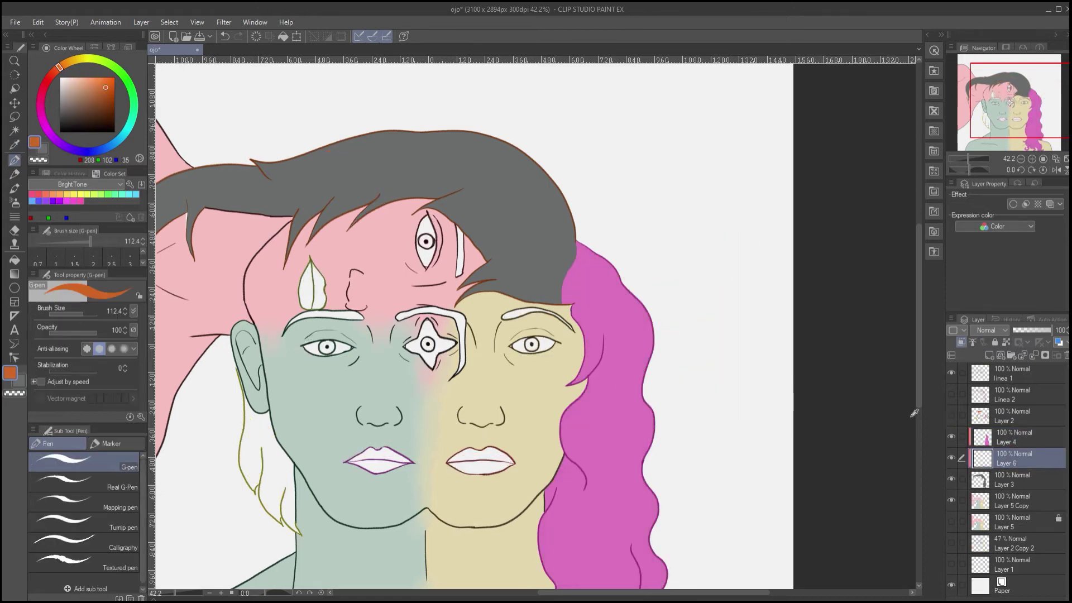
left_click_drag(559, 268, 648, 300)
mouse_move(654, 330)
left_mouse_down()
mouse_move(665, 253)
mouse_move(597, 224)
mouse_move(565, 151)
mouse_move(494, 145)
mouse_move(354, 275)
mouse_move(251, 234)
mouse_move(230, 300)
left_mouse_up()
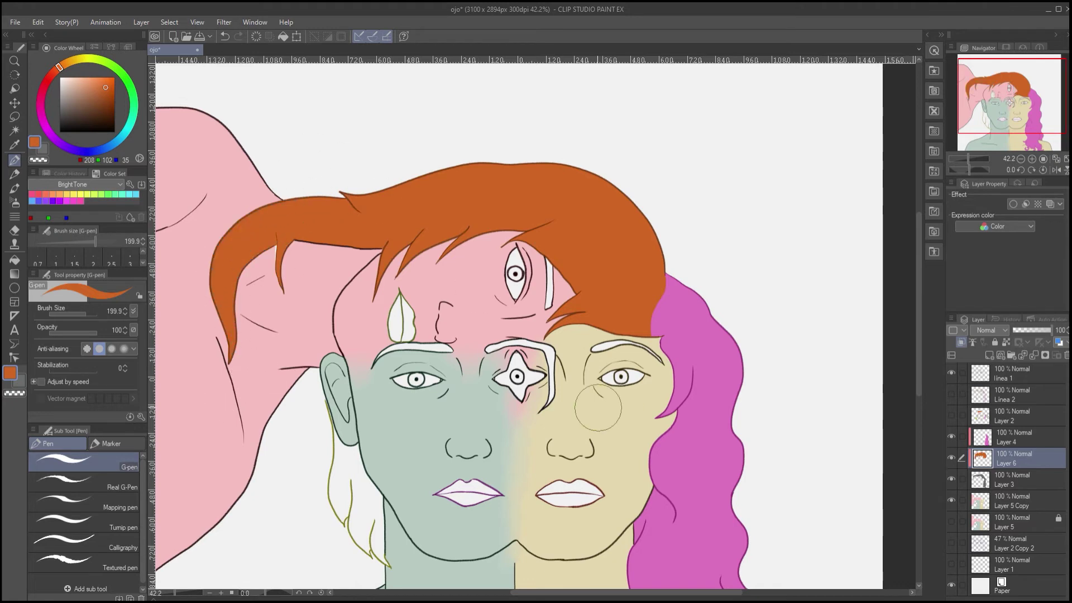
Merge the three hair layers and blend the border between the orange and magenta hair with a 14.1 Wet wash brush
left_click_drag(549, 388, 363, 357)
scroll(363, 357, "up", 3)
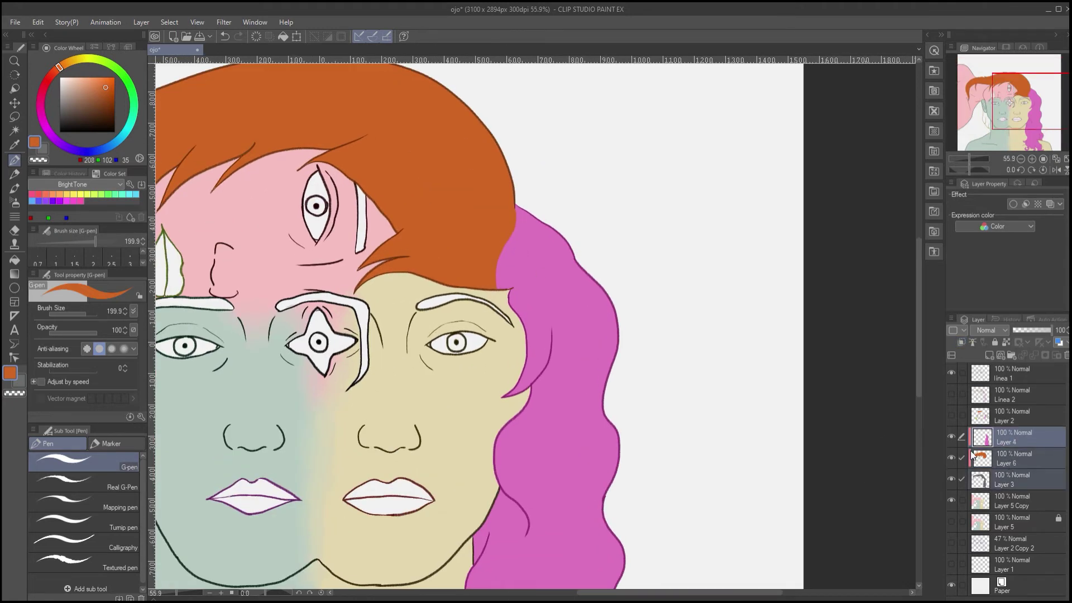
key("shift+alt+e")
key("b")
left_click_drag(68, 310, 69, 310)
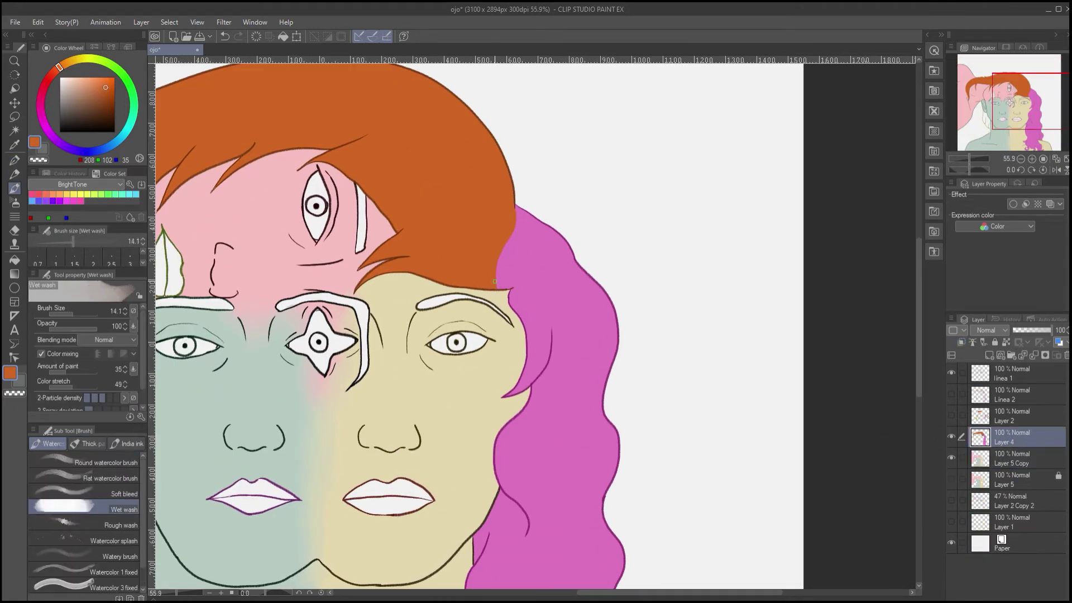
left_click_drag(494, 281, 498, 253)
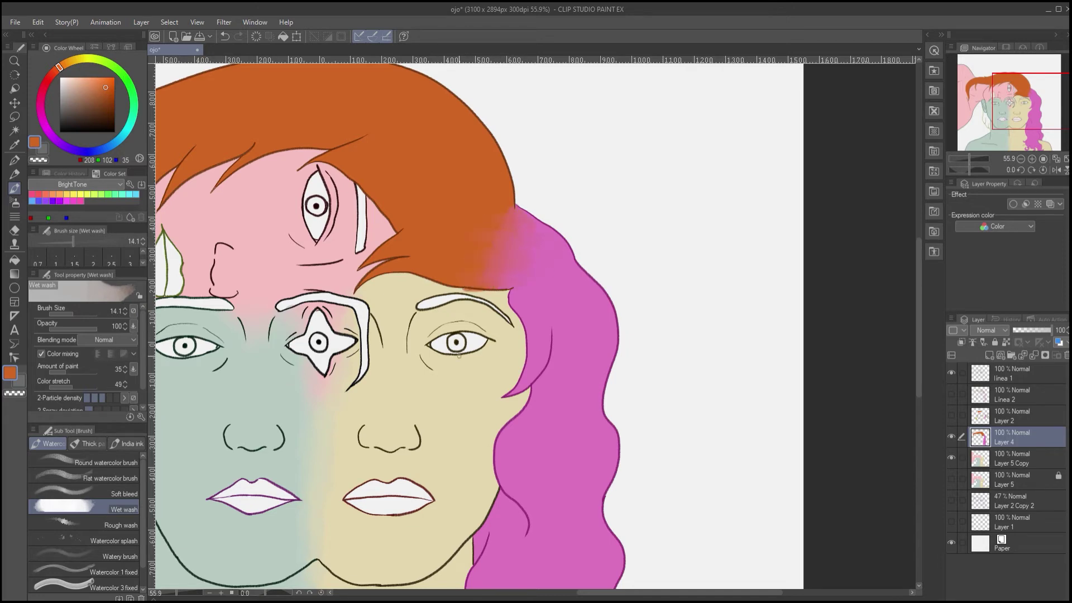
Fill the sideways figure's eyebrow with orange and ready a 22.4 G-pen for touching up its edges
scroll(459, 356, "up", 5)
key("e")
key("g")
scroll(593, 552, "down", 5)
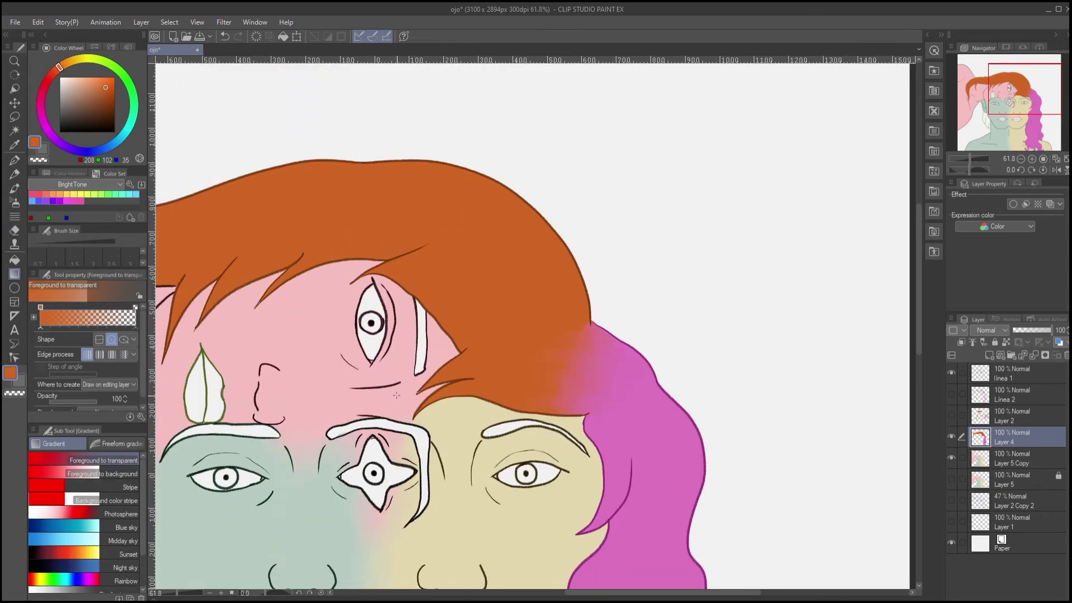
key("g")
left_click(421, 335)
scroll(411, 342, "up", 4)
key("p")
left_click_drag(86, 315, 75, 314)
left_click_drag(397, 496, 367, 289)
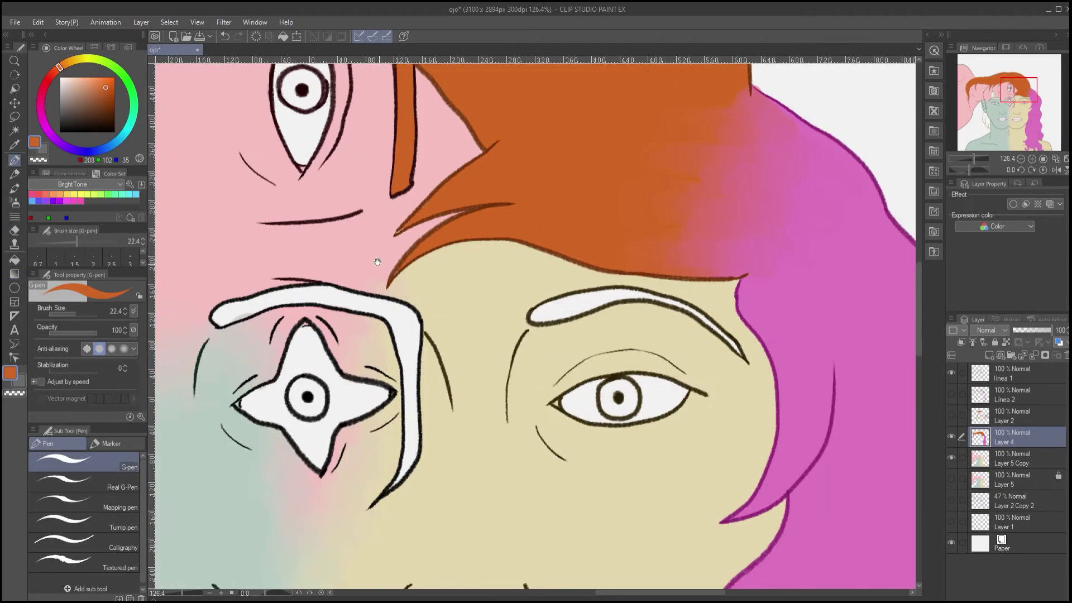
Fill the bent eyebrow around the star eye with brown and add a new layer above the hair layer
scroll(366, 289, "down", 2)
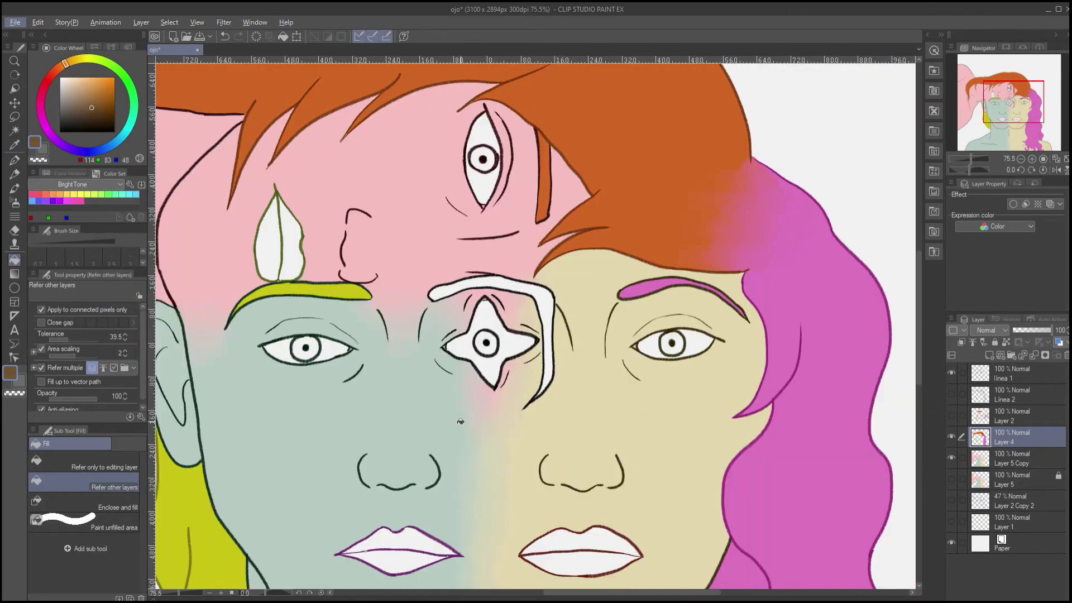
left_click(433, 297)
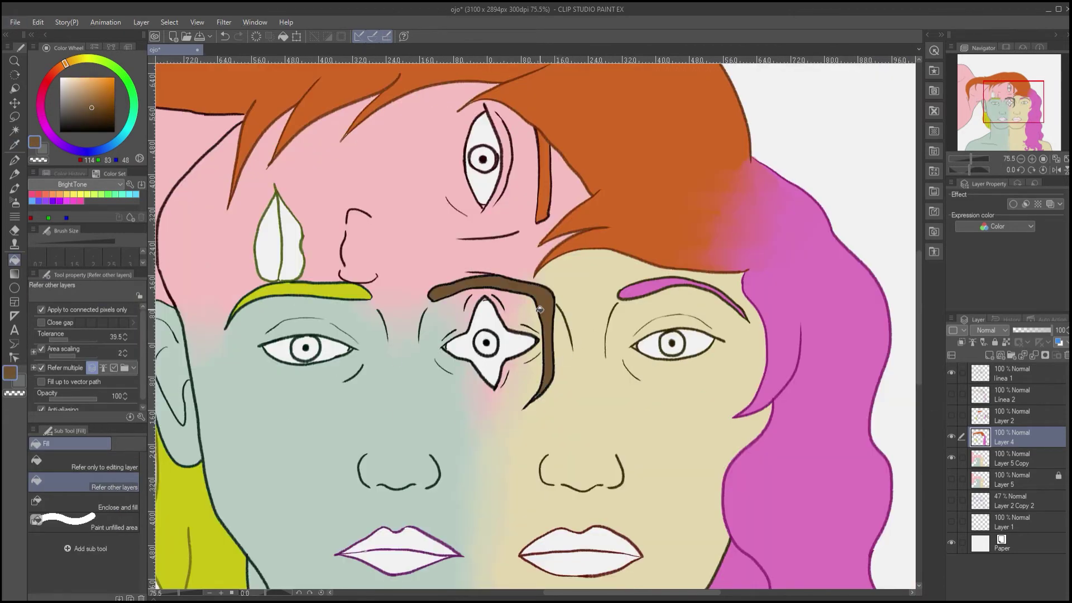
key("p")
left_click(989, 355)
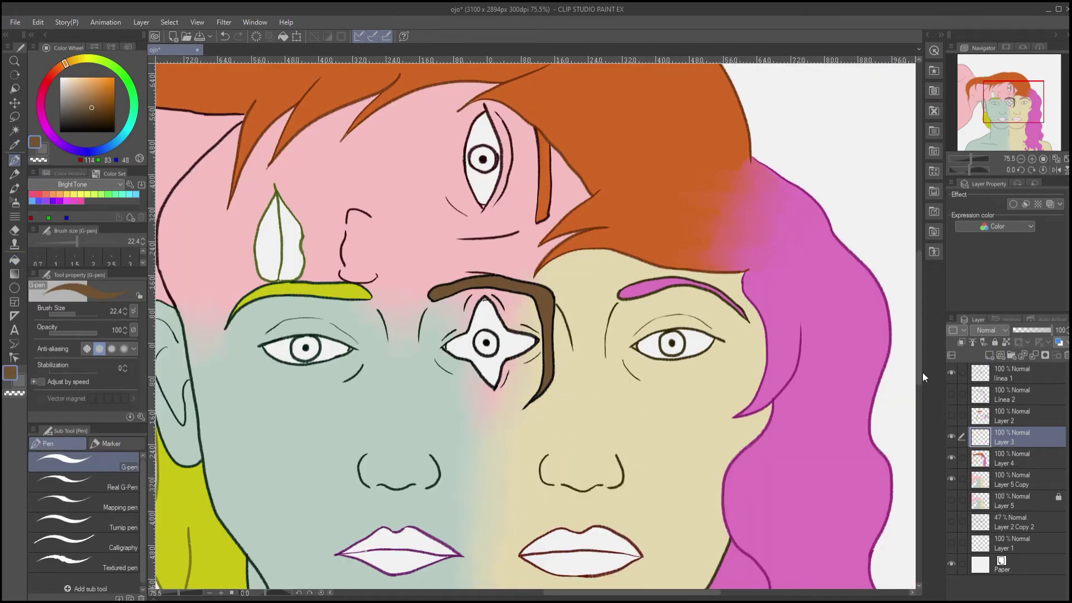
Clip the new layer and paint the brown eyebrow's inner end yellow-green, its corner magenta and its lower tip orange with sampled colours
left_click(361, 291, "alt")
scroll(434, 316, "up", 5)
left_click(961, 343)
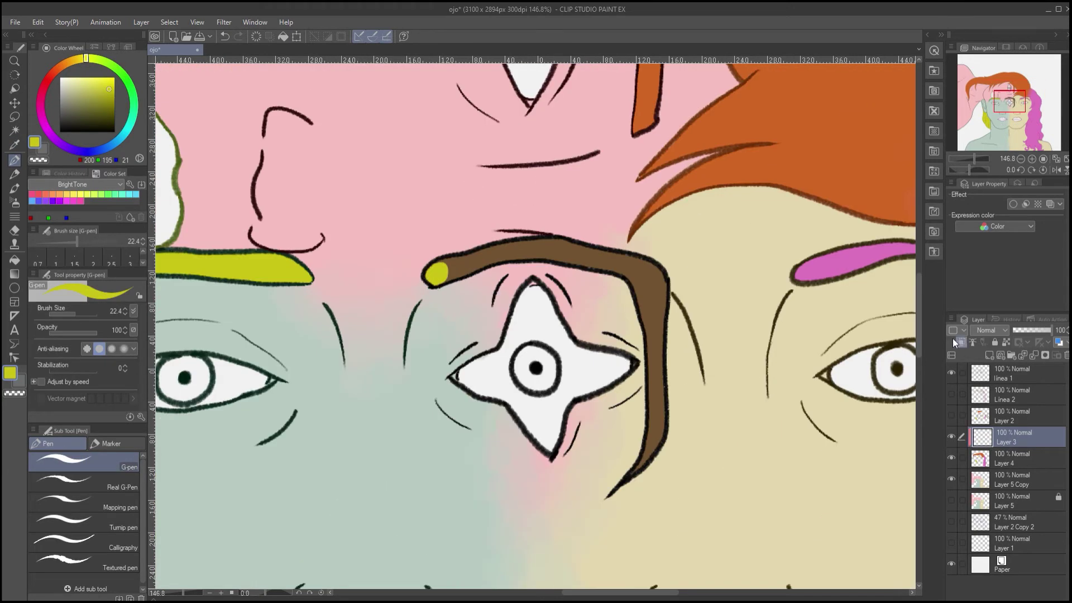
left_click_drag(431, 269, 484, 274)
left_click(837, 266, "alt")
left_click_drag(661, 274, 631, 270)
left_click(698, 172, "alt")
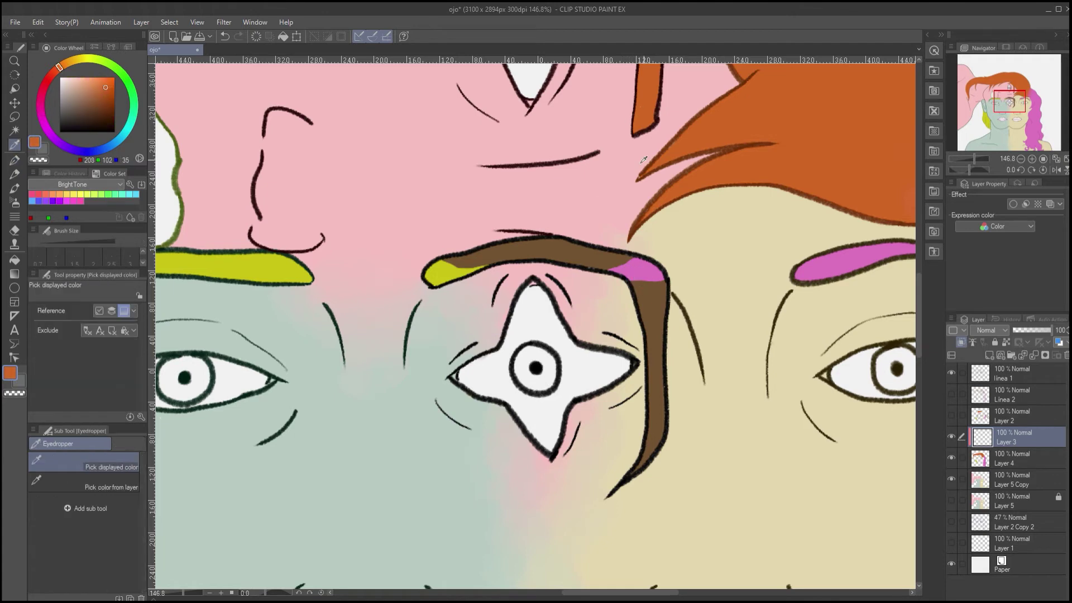
mouse_move(659, 408)
left_mouse_down()
mouse_move(633, 480)
mouse_move(633, 467)
left_mouse_up()
key("b")
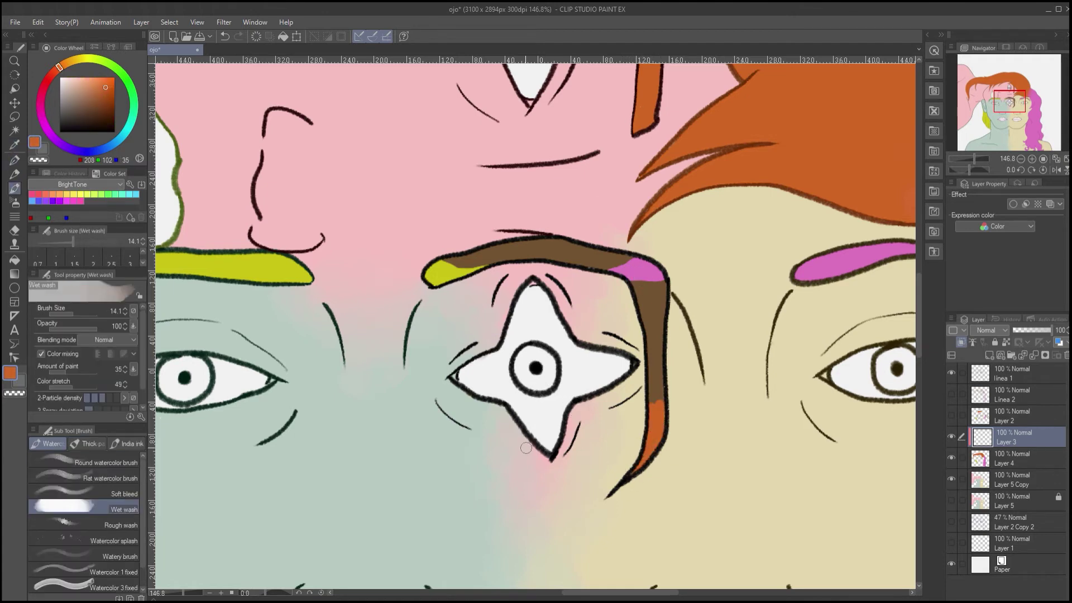
left_click_drag(63, 306, 59, 306)
left_click_drag(439, 262, 525, 259)
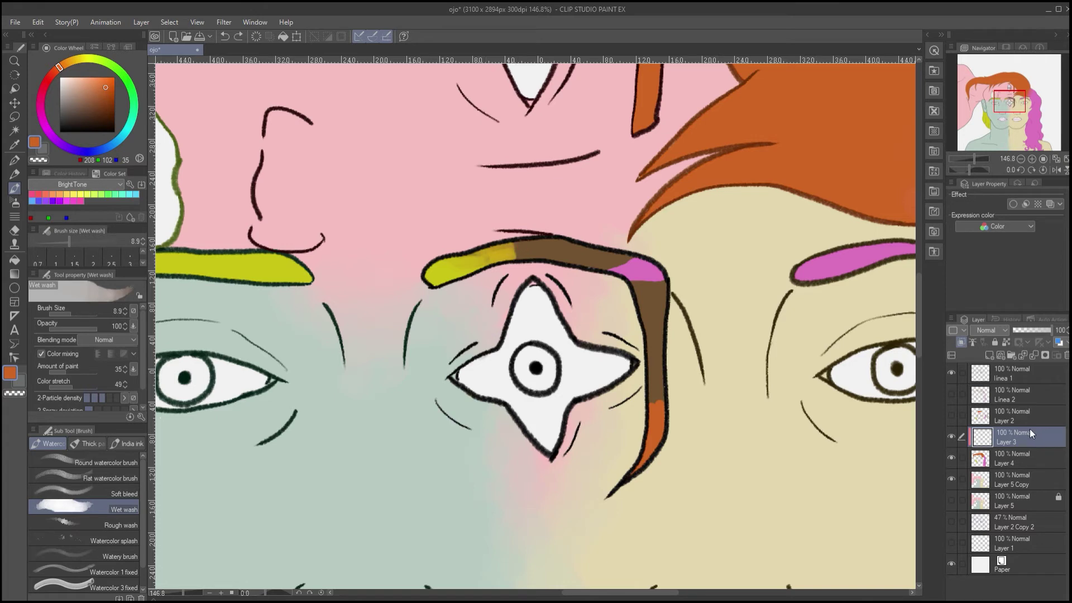
key("ctrl+z")
key("ctrl+z")
key("ctrl+z")
Merge the clipped eyebrow colours into the hair layer and blend the bent eyebrow's colour borders with an 8.9 Wet wash brush
left_click(1016, 453, "shift")
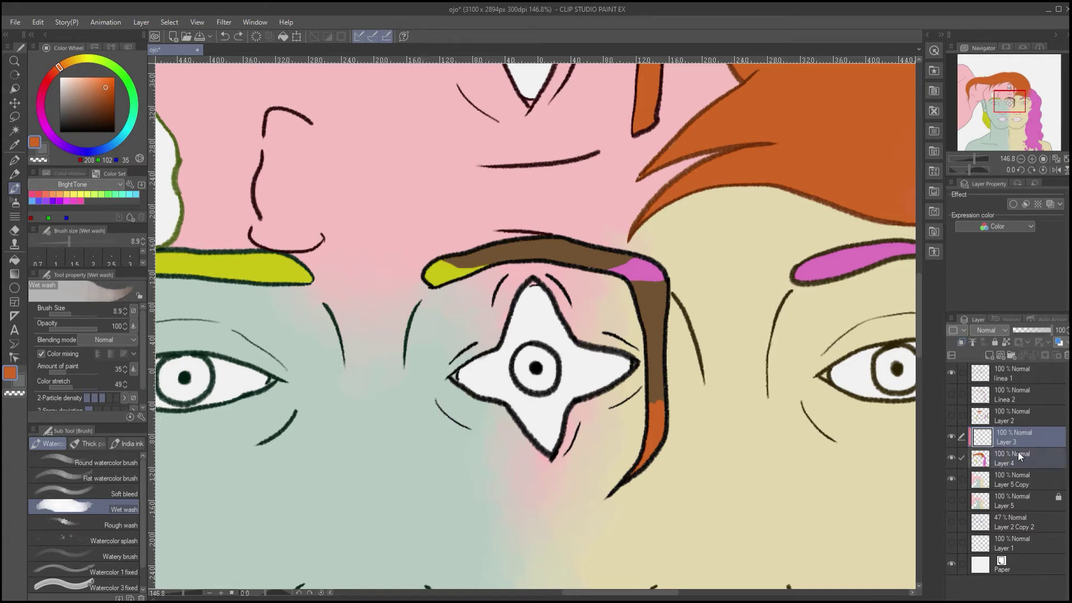
key("shift+alt+e")
left_click_drag(473, 259, 502, 254)
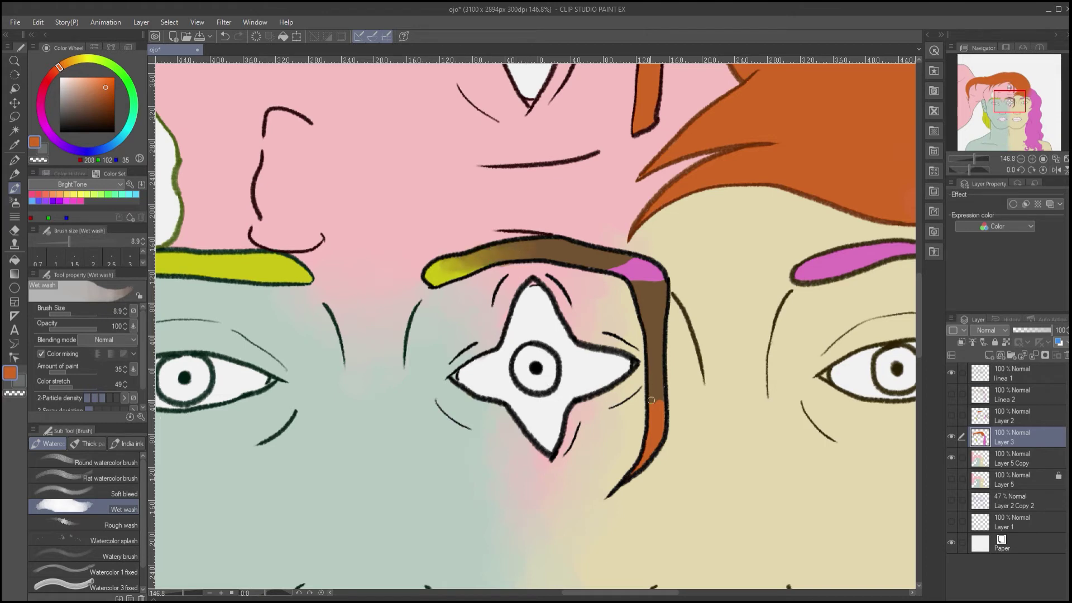
mouse_move(634, 268)
left_mouse_down()
mouse_move(561, 250)
mouse_move(569, 258)
mouse_move(548, 287)
mouse_move(641, 290)
left_mouse_up()
key("e")
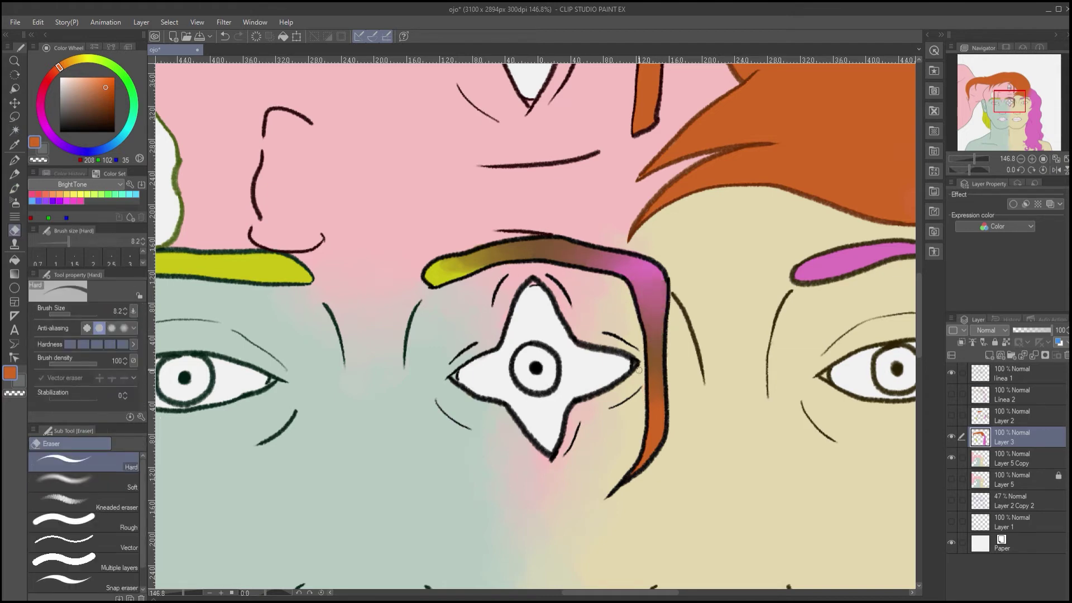
Show the Línea 2 detail lines and sample the leaf's green from the Layer 2 colour reference, keeping Layer 3 active
left_click(952, 394)
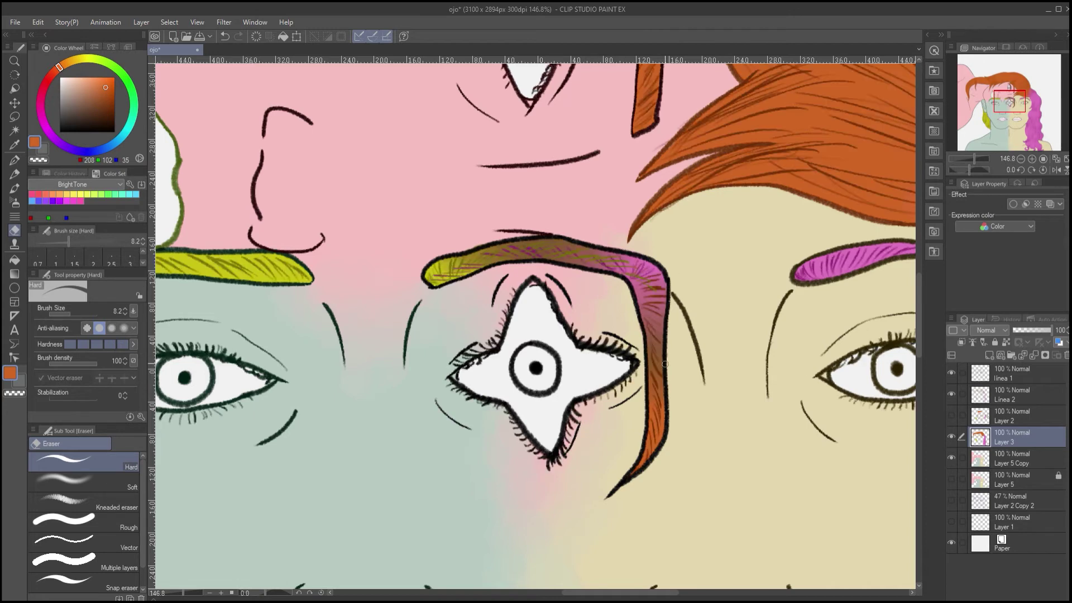
left_click(998, 94)
left_click(1003, 456)
left_click(951, 415)
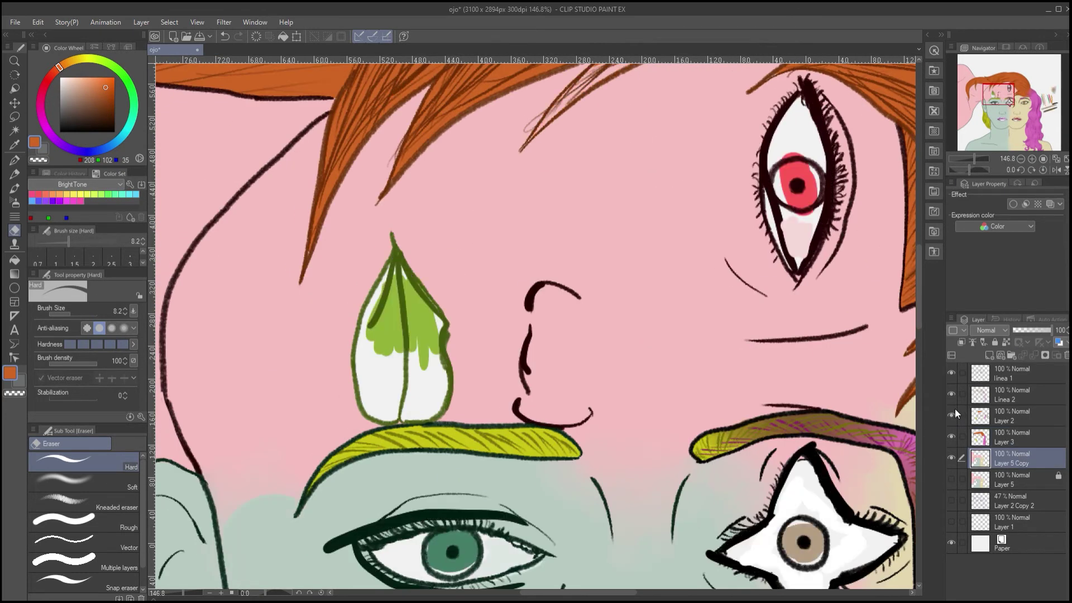
key("i")
left_click(414, 322)
left_click(1014, 432)
left_click(951, 415)
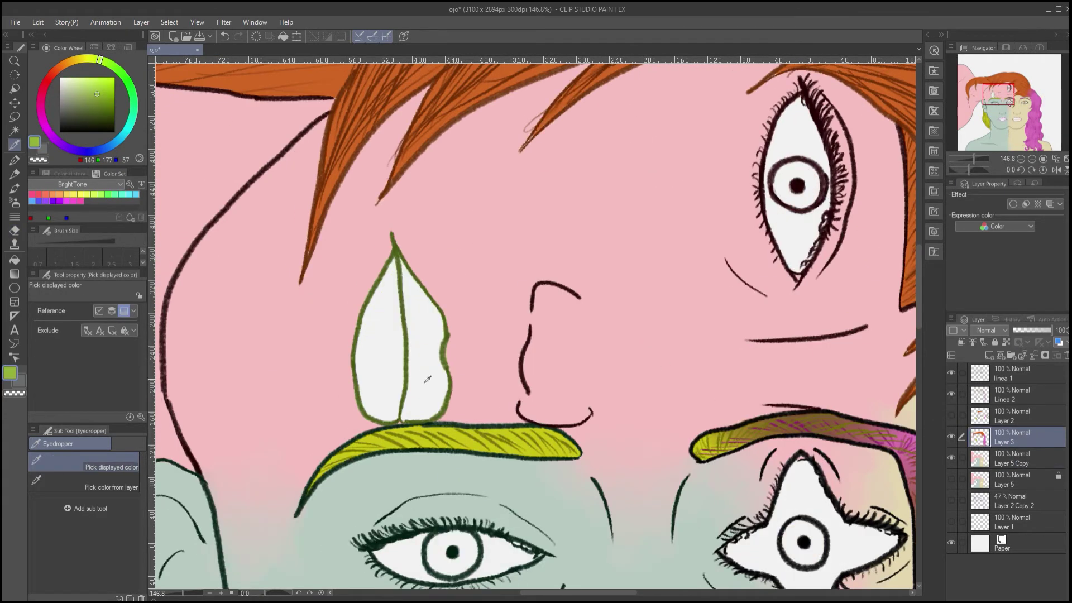
Move Layer 3 below Layer 5 Copy and paint the leaf green on it with a 22.4 G-pen
left_click_drag(1006, 439, 1007, 464)
scroll(726, 438, "down", 5)
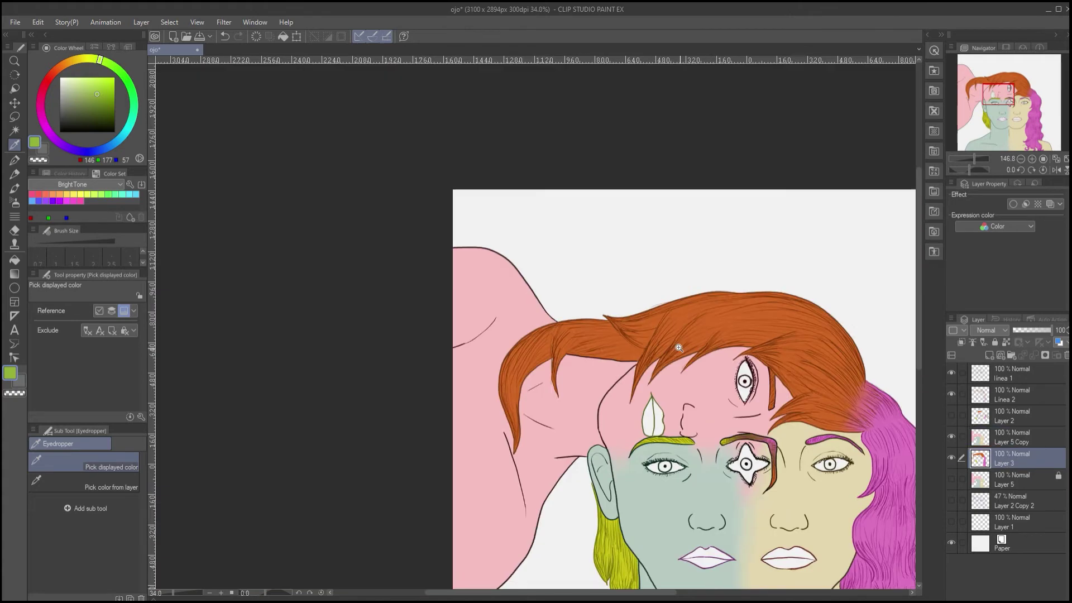
left_click_drag(686, 396, 581, 251)
scroll(575, 250, "up", 5)
key("b")
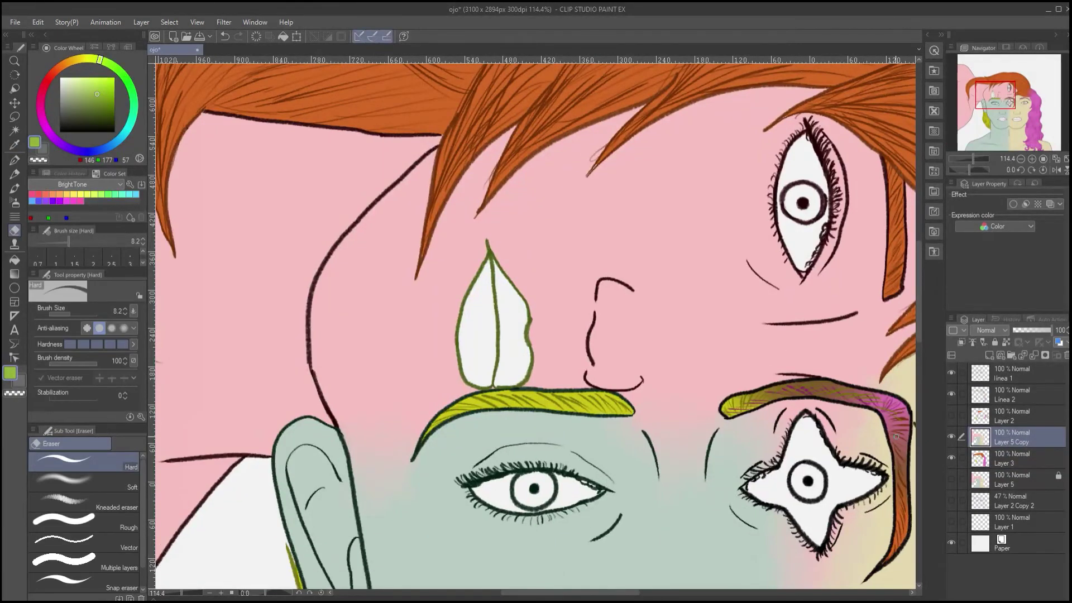
key("p")
mouse_move(491, 374)
left_mouse_down()
mouse_move(520, 375)
mouse_move(517, 361)
mouse_move(473, 380)
mouse_move(478, 300)
mouse_move(519, 321)
left_mouse_up()
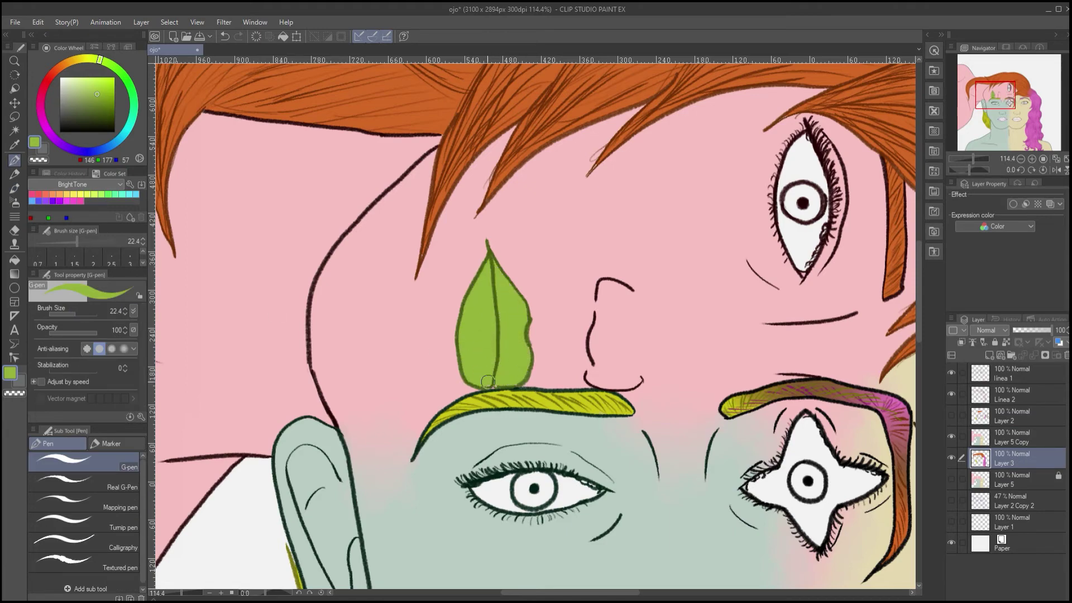
Paint the sideways eye's iris with the red sampled from the Layer 2 reference
left_click(951, 415)
key("i")
left_click(816, 209)
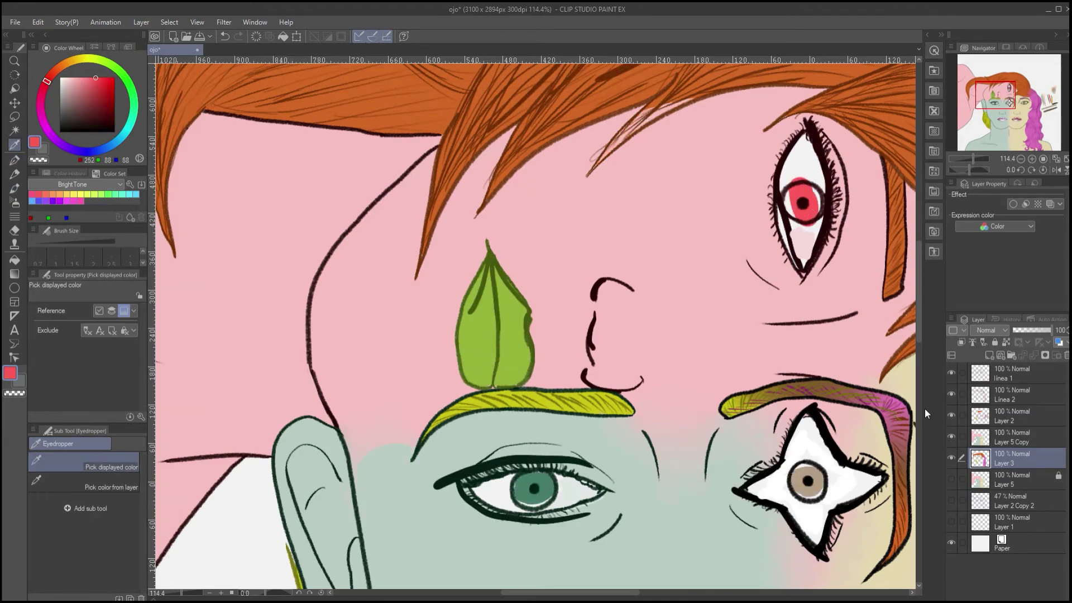
left_click(952, 415)
key("p")
mouse_move(804, 217)
left_mouse_down()
mouse_move(639, 272)
mouse_move(647, 268)
mouse_move(624, 245)
left_mouse_up()
Paint the iris of the green-skinned face's eye with the dark green sampled from the reference layer
left_click_drag(558, 413, 723, 254)
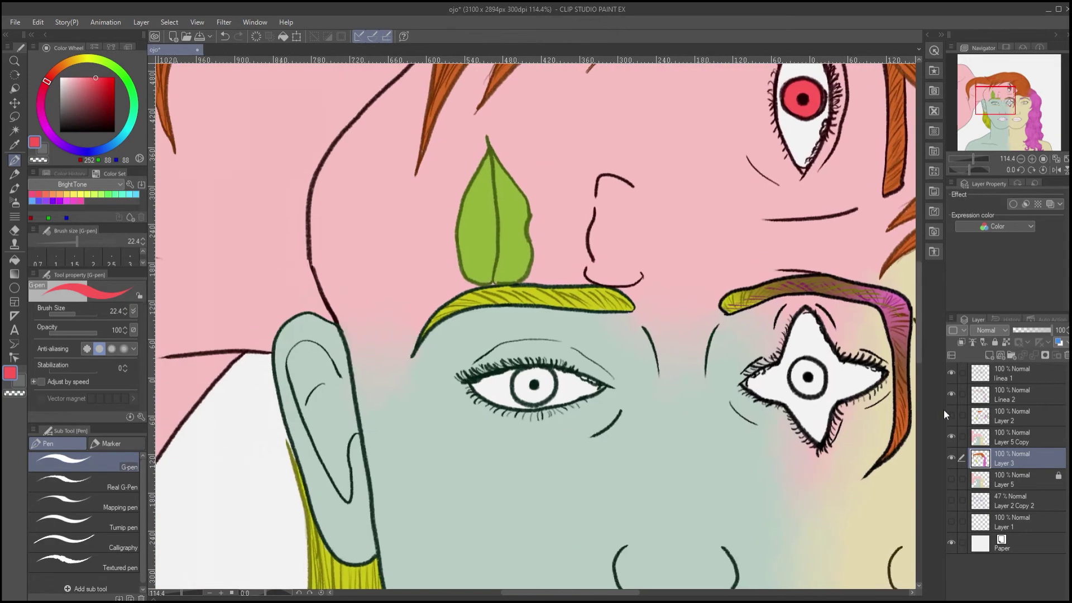
left_click(951, 416)
key("i")
left_click(523, 387)
left_click(951, 416)
key("p")
mouse_move(525, 391)
left_mouse_down()
mouse_move(524, 376)
mouse_move(558, 378)
mouse_move(371, 340)
left_mouse_up()
key("e")
Paint the star-shaped eye's iris with the tan brown sampled from the reference layer
left_click(951, 416)
key("i")
left_click(615, 341)
key("p")
left_click(951, 415)
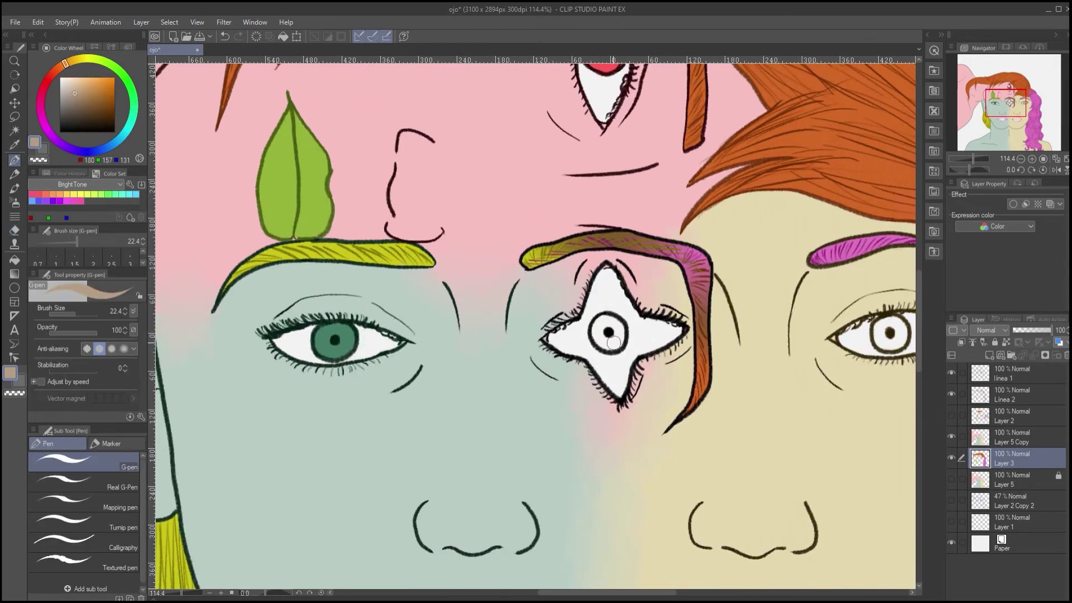
left_click_drag(613, 342, 596, 345)
key("e")
Paint the iris of the yellow-skinned face's eye with the golden yellow sampled from the reference layer
left_click_drag(697, 356, 502, 342)
left_click(952, 415)
key("i")
left_click(707, 326)
left_click(951, 415)
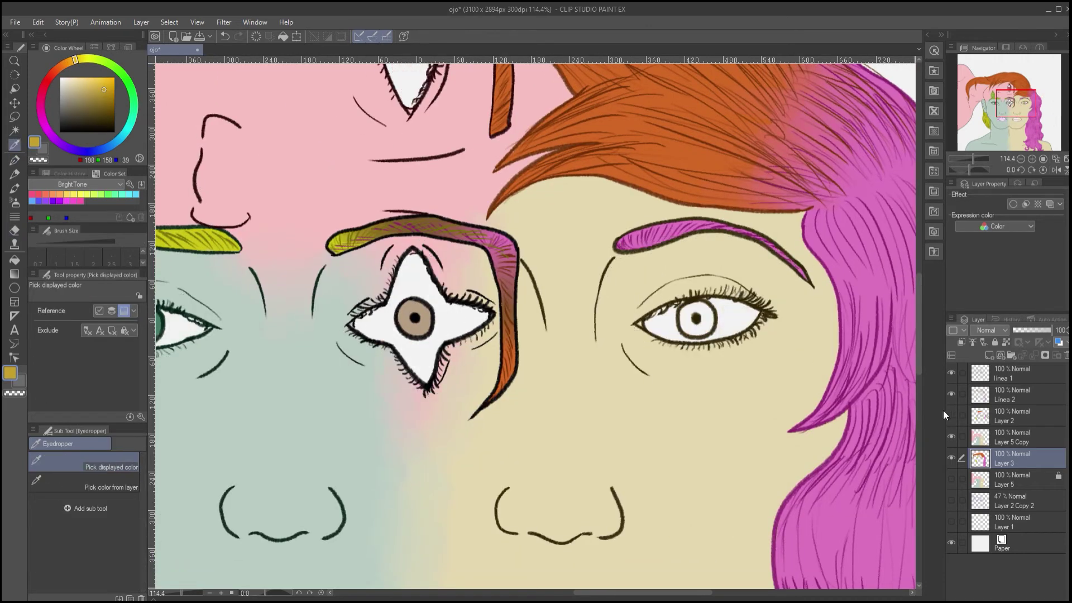
key("p")
left_click_drag(698, 317, 676, 335)
key("e")
Paint the yellow-skinned face's lips with the sampled red using a 79.6 G-pen
left_click_drag(642, 447, 775, 171)
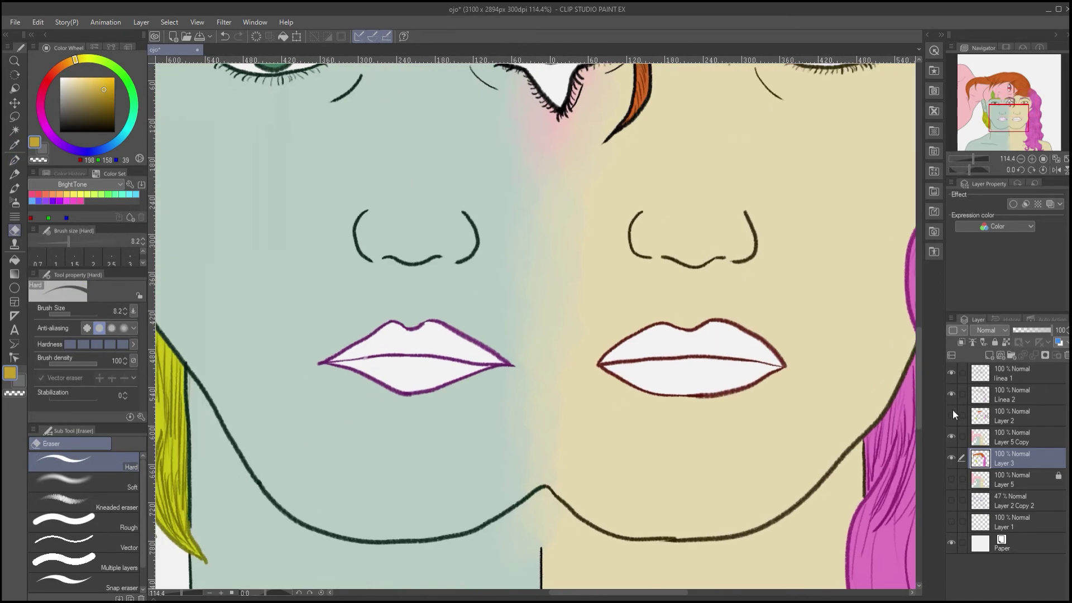
left_click(951, 415)
key("i")
left_click(726, 364)
left_click(951, 416)
key("p")
left_click_drag(74, 315, 86, 315)
left_click_drag(760, 362, 627, 342)
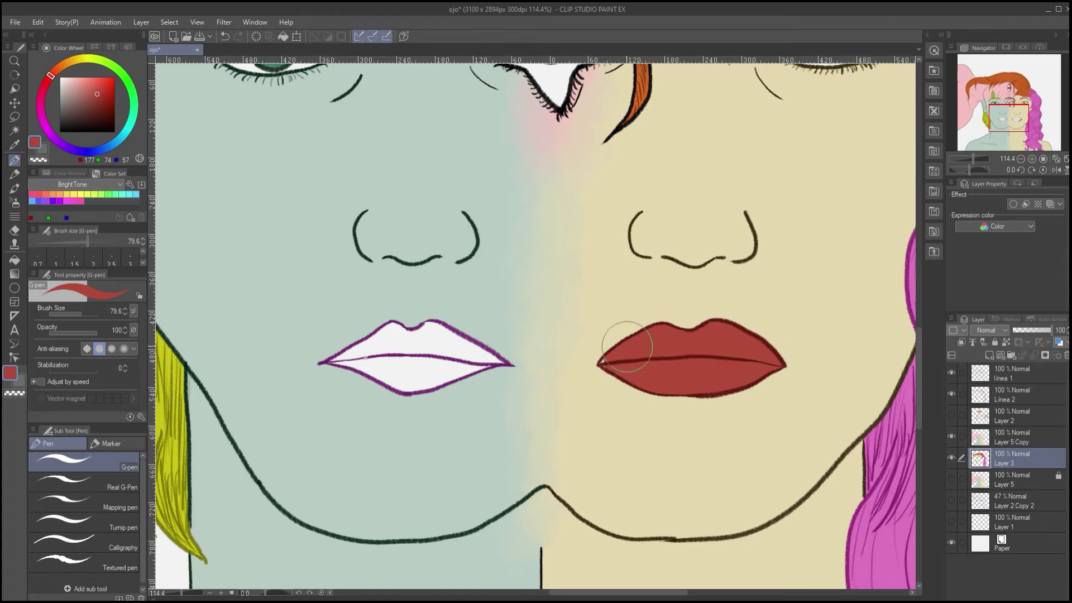
Paint the green-skinned face's lips with the purple sampled from the reference layer
left_click(951, 394)
left_click(952, 394)
left_click(951, 415)
key("i")
left_click(411, 349)
left_click(952, 416)
key("p")
left_click_drag(487, 361, 347, 361)
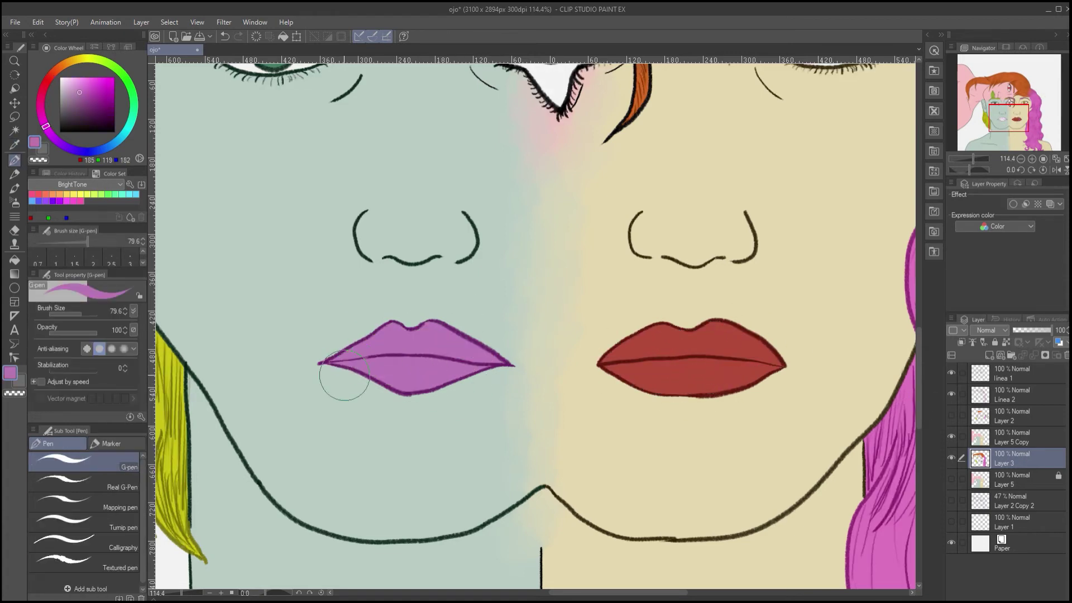
Add a new layer beneath Layer 3 and fill the white of the star-shaped eye with pure white
left_click_drag(354, 126, 333, 413)
left_click(989, 355)
left_click_drag(1006, 459, 1003, 493)
key("b")
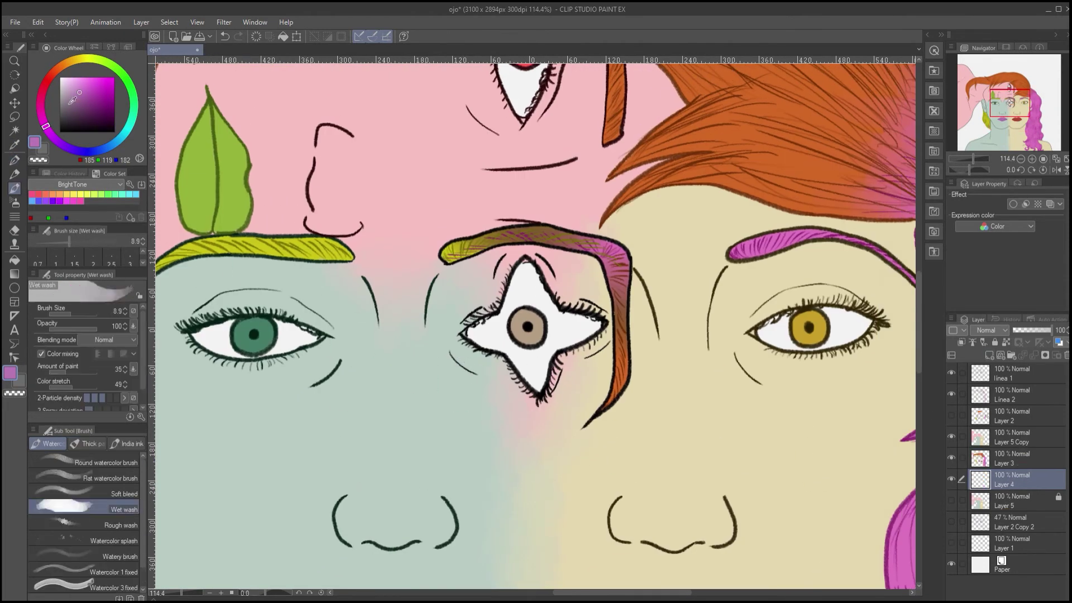
left_click(60, 77)
key("g")
key("g")
left_click(514, 351)
Fill the white of the green-skinned face's eye with the sampled pale grey-green and touch it up with a 14.1 G-pen
left_click_drag(514, 352, 673, 357)
left_click(951, 415)
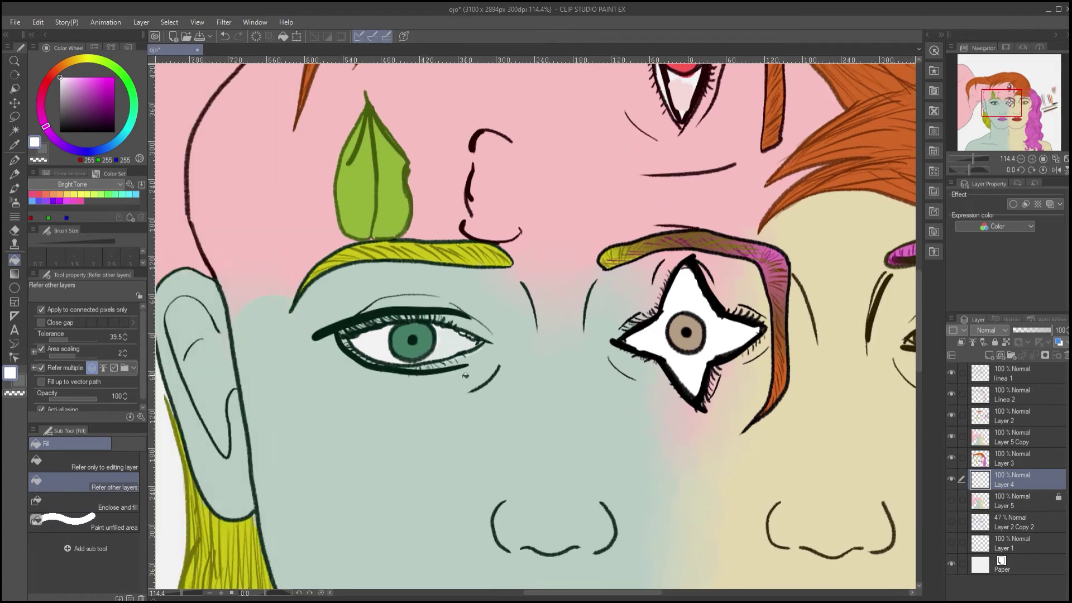
key("i")
left_click(455, 344)
left_click(951, 394)
left_click(951, 394)
left_click(951, 415)
key("g")
key("g")
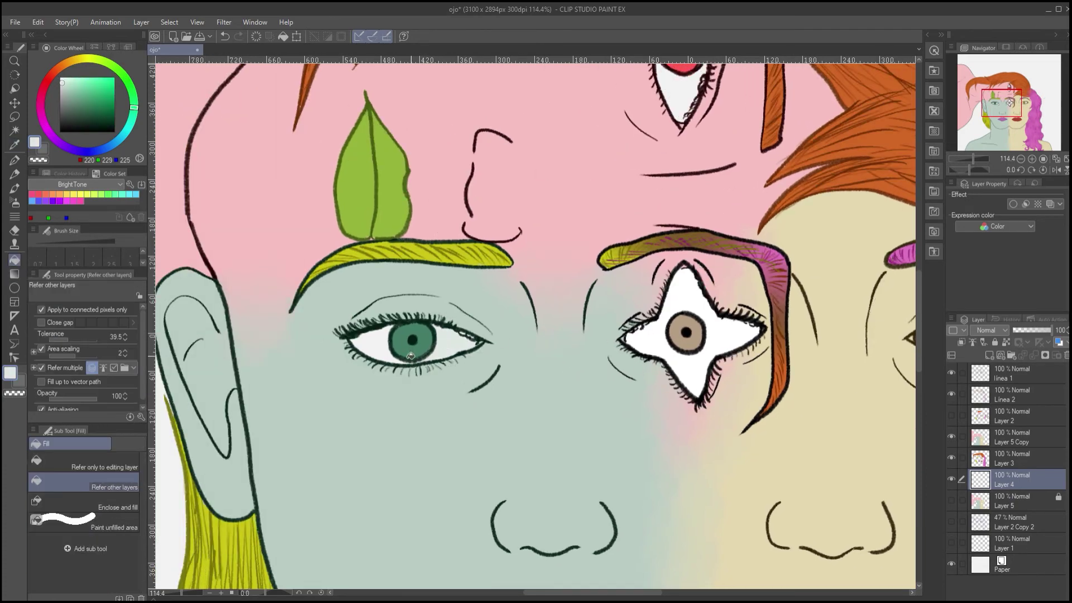
key("p")
left_click_drag(81, 312, 73, 311)
Fill the white of the sideways red eye with the pale pink sampled from the reference layer
left_click_drag(605, 182, 443, 333)
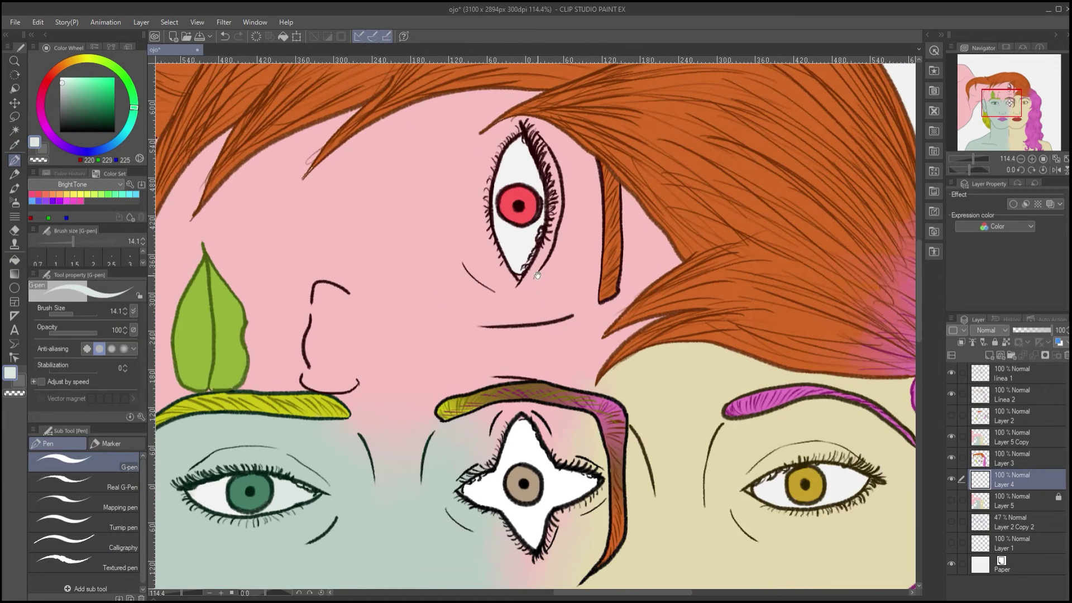
left_click(951, 415)
key("i")
left_click(516, 249)
left_click(951, 415)
key("g")
key("g")
left_click(517, 247)
key("p")
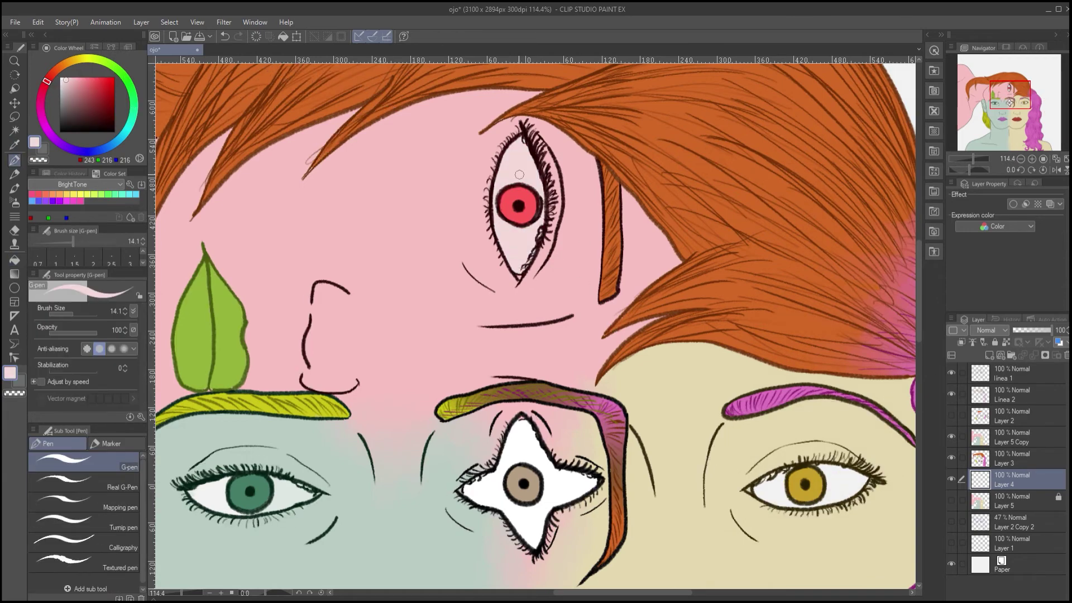
Colour the white of the golden eye with the pale cream sampled from the reference layer
left_click_drag(883, 376, 626, 212)
left_click(952, 415)
key("i")
left_click(580, 328)
left_click(950, 436)
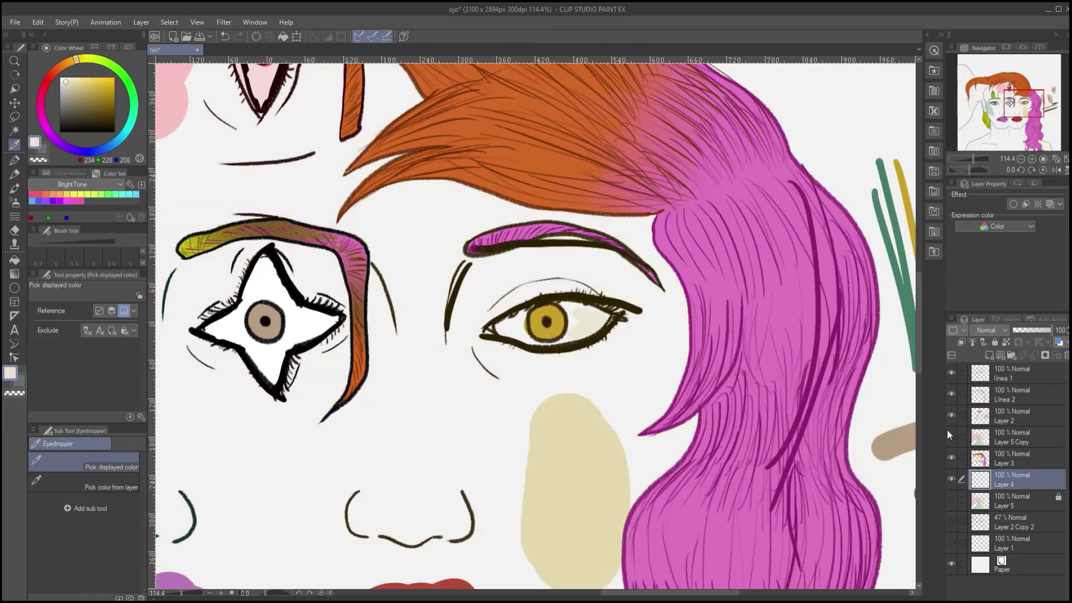
left_click(952, 415)
left_click(952, 437)
key("p")
Shade the green figure's face, neck, shoulder and hair in black with a 178.1 Soft bleed brush on the Soft light sombras layer
key("b")
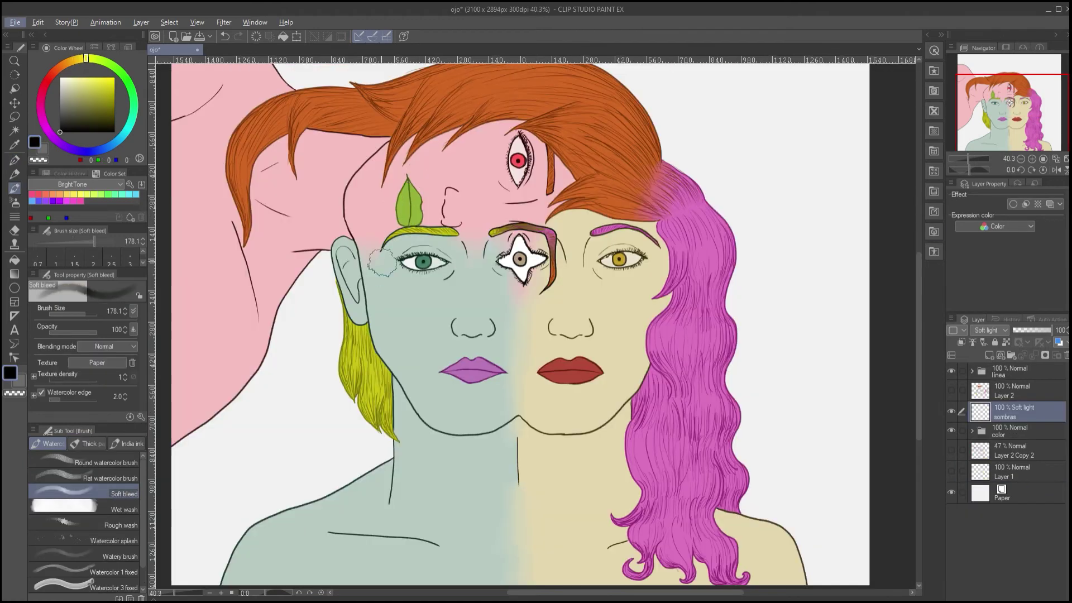
mouse_move(382, 262)
left_mouse_down()
mouse_move(370, 288)
mouse_move(384, 343)
mouse_move(429, 434)
mouse_move(509, 421)
left_mouse_up()
mouse_move(394, 384)
left_mouse_down()
mouse_move(388, 482)
mouse_move(305, 506)
mouse_move(230, 585)
left_mouse_up()
left_click_drag(418, 571, 371, 565)
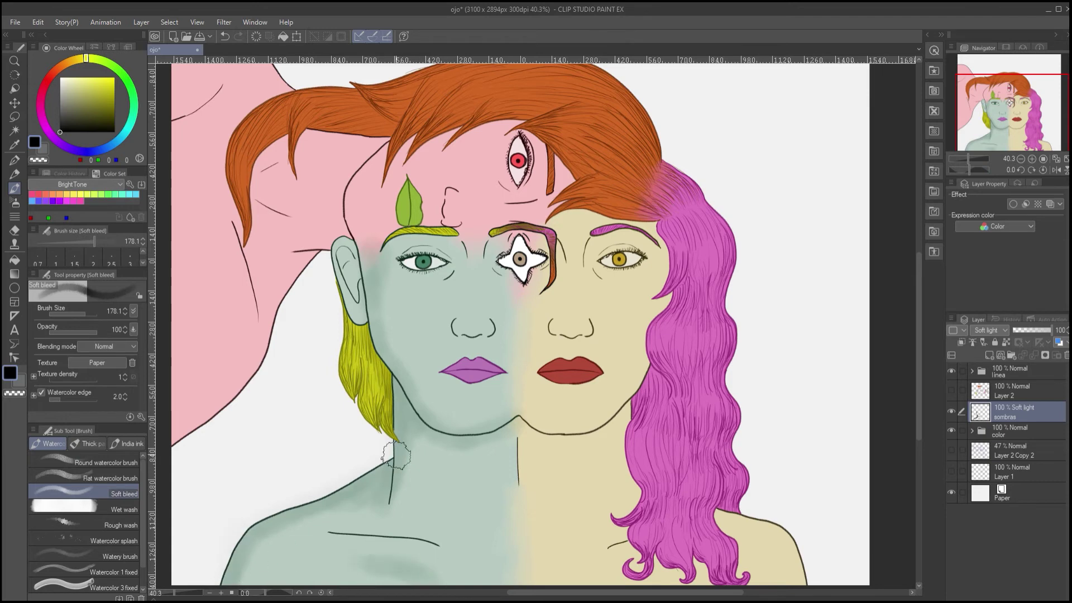
left_click_drag(365, 368, 360, 329)
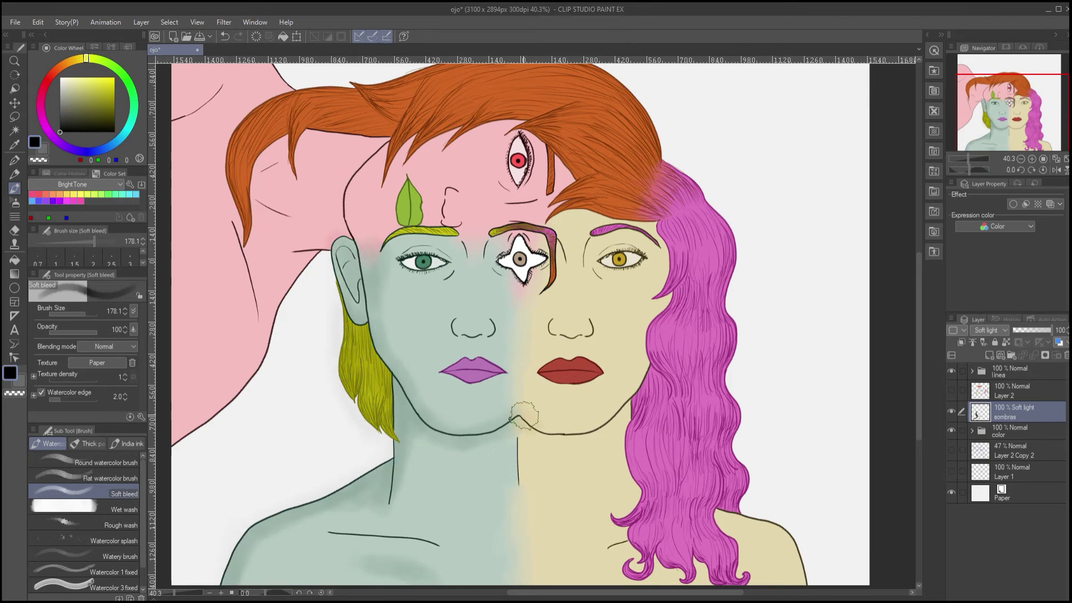
Shade the yellow figure's face, neck and shoulder and the edges and waves of the magenta hair with the Soft bleed brush
mouse_move(521, 413)
left_mouse_down()
mouse_move(621, 404)
mouse_move(651, 366)
mouse_move(665, 311)
mouse_move(558, 203)
left_mouse_up()
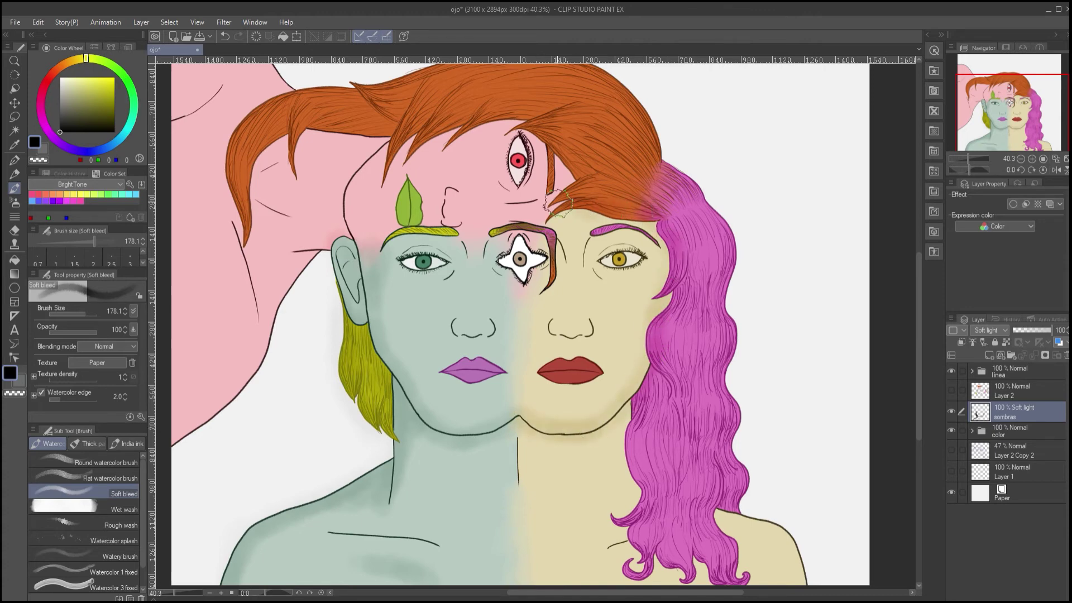
mouse_move(660, 168)
left_mouse_down()
mouse_move(708, 208)
mouse_move(731, 248)
mouse_move(724, 397)
mouse_move(739, 478)
mouse_move(727, 445)
mouse_move(713, 505)
mouse_move(737, 579)
mouse_move(730, 515)
mouse_move(751, 509)
mouse_move(804, 575)
left_mouse_up()
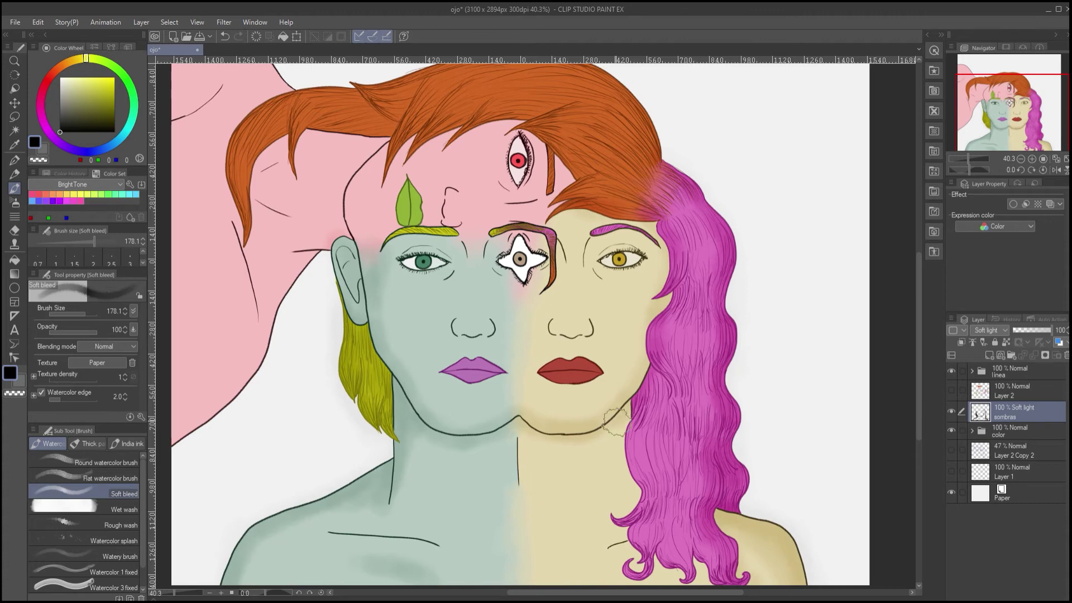
mouse_move(615, 422)
left_mouse_down()
mouse_move(631, 391)
mouse_move(642, 525)
mouse_move(686, 494)
mouse_move(667, 570)
mouse_move(631, 575)
mouse_move(651, 425)
mouse_move(675, 455)
left_mouse_up()
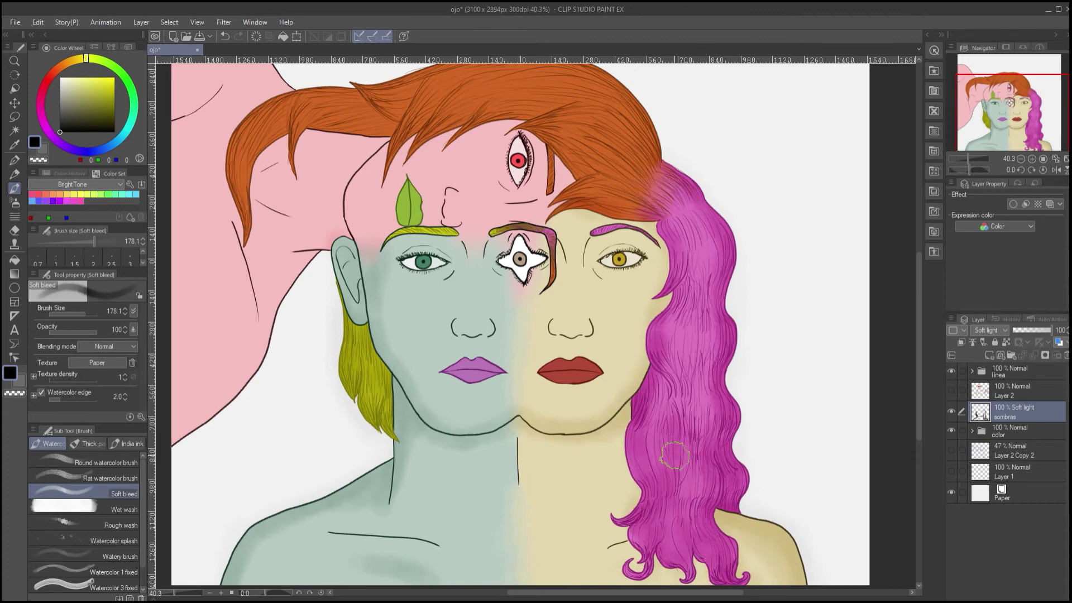
mouse_move(662, 390)
left_mouse_down()
mouse_move(682, 362)
mouse_move(713, 388)
mouse_move(705, 275)
mouse_move(687, 273)
mouse_move(695, 204)
left_mouse_up()
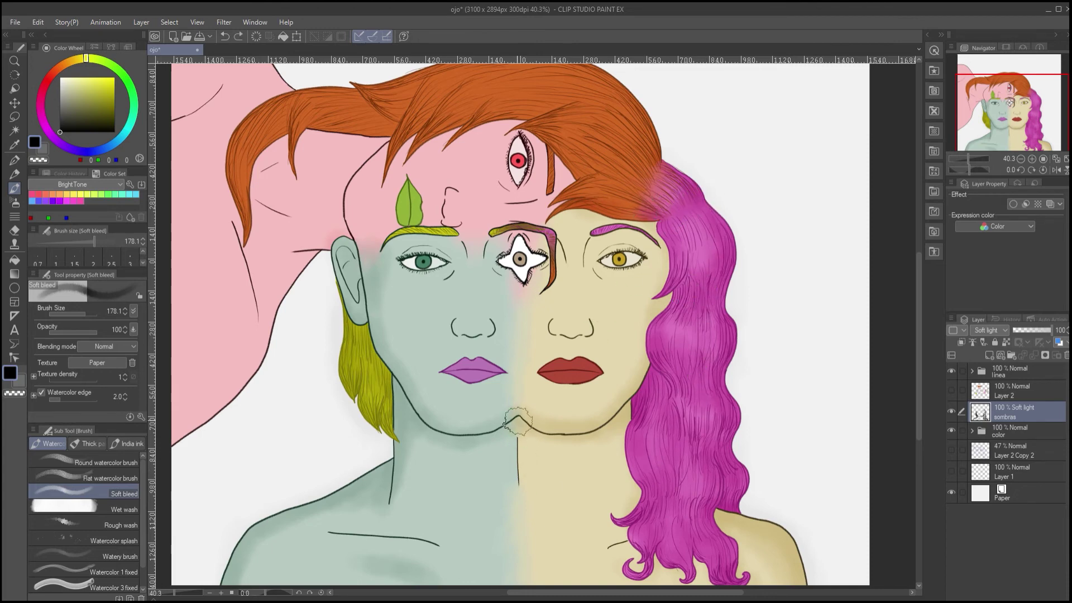
left_click_drag(530, 439, 489, 433)
mouse_move(680, 580)
left_mouse_down()
mouse_move(624, 577)
mouse_move(638, 550)
left_mouse_up()
Shade the pink head beneath the orange fringe and along its outline, plus the pink neck beside it
left_click_drag(397, 299, 466, 415)
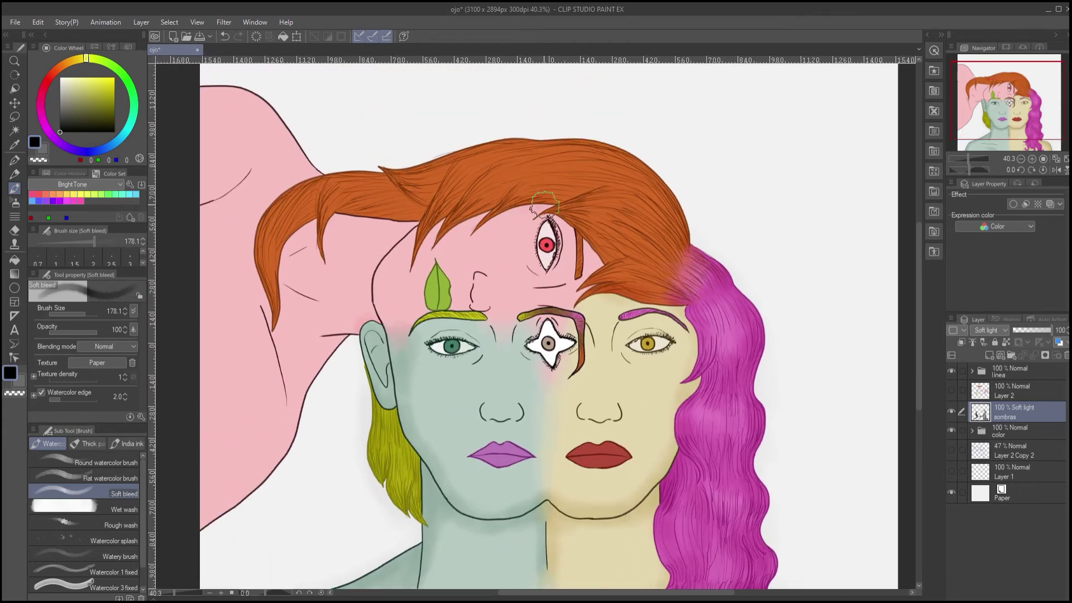
mouse_move(543, 206)
left_mouse_down()
mouse_move(465, 218)
mouse_move(375, 273)
mouse_move(375, 311)
left_mouse_up()
left_click_drag(374, 311, 506, 321)
left_click_drag(512, 230, 447, 221)
left_click_drag(473, 345, 454, 350)
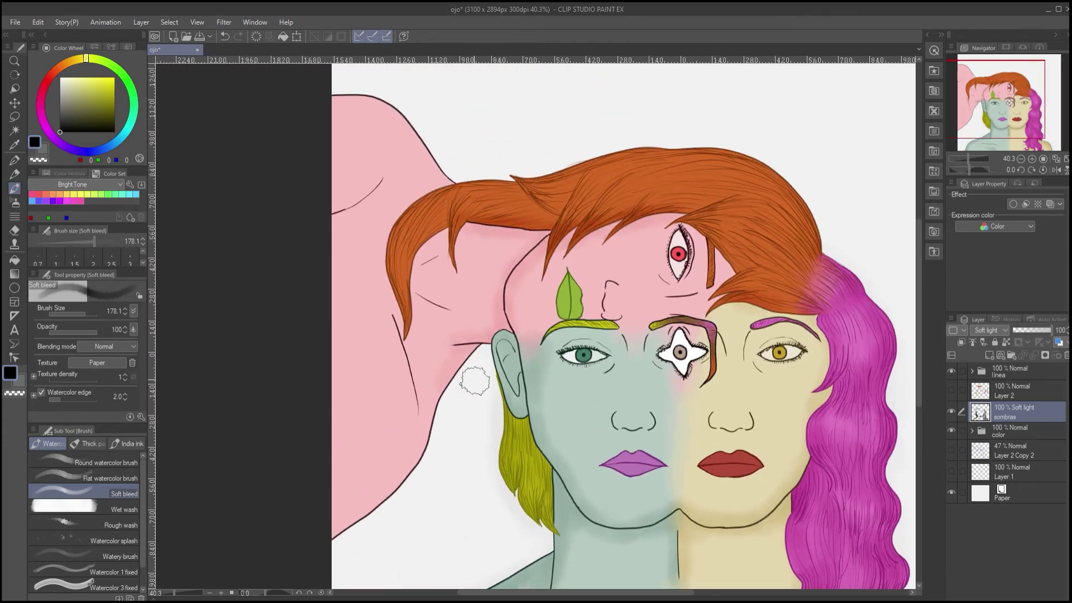
Shade the pink figure's back, shoulder and neck folds, undoing the last stroke
left_click_drag(429, 415, 370, 514)
mouse_move(421, 148)
left_mouse_down()
mouse_move(322, 92)
mouse_move(372, 134)
mouse_move(390, 199)
left_mouse_up()
left_click_drag(413, 256, 428, 240)
mouse_move(426, 293)
left_mouse_down()
mouse_move(452, 302)
mouse_move(411, 293)
mouse_move(372, 308)
left_mouse_up()
key("ctrl+z")
Shade the orange hair along its outer edge and locks with the Soft bleed brush
mouse_move(388, 227)
left_mouse_down()
mouse_move(437, 182)
mouse_move(546, 188)
left_mouse_up()
mouse_move(583, 172)
left_mouse_down()
mouse_move(334, 220)
mouse_move(573, 307)
left_mouse_up()
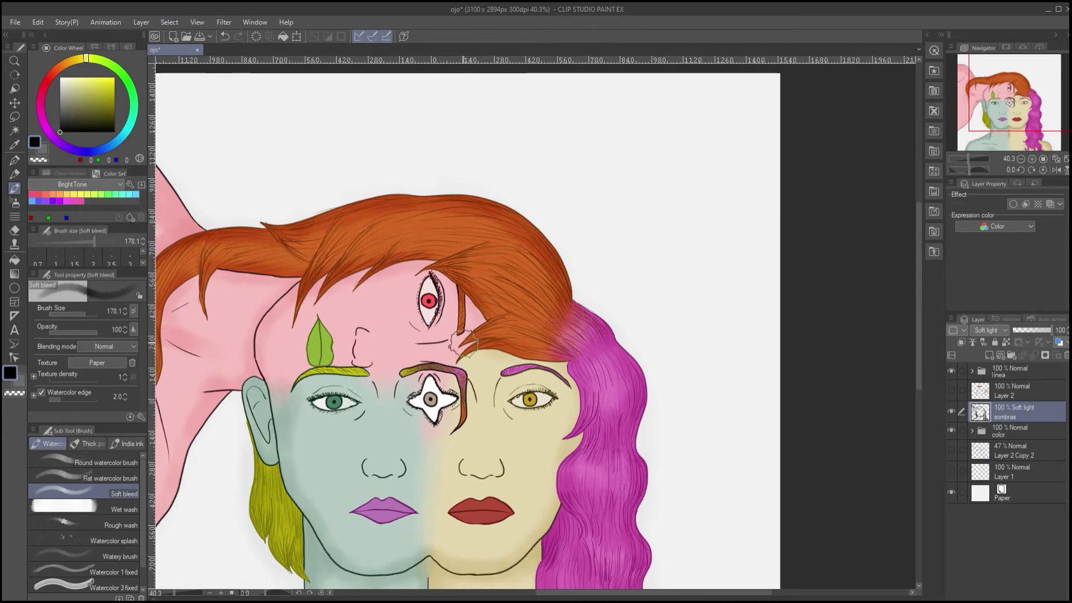
left_click_drag(241, 293, 353, 252)
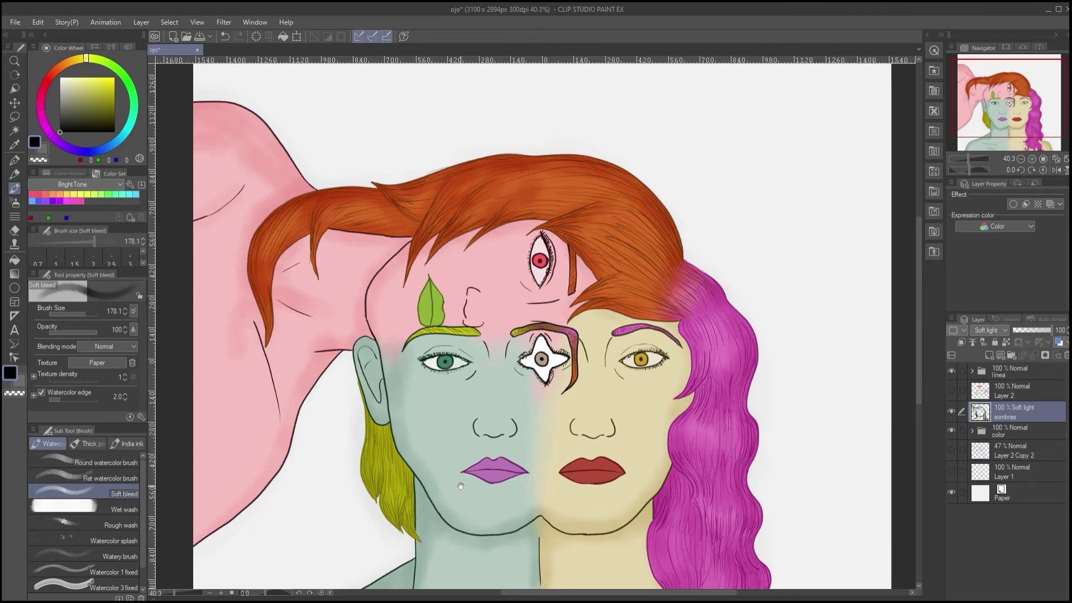
Touch up the shading on the pink neck beside the hanging orange lock with the Soft eraser and Soft bleed brush
mouse_move(460, 486)
left_mouse_down()
mouse_move(433, 361)
mouse_move(527, 387)
left_mouse_up()
key("e")
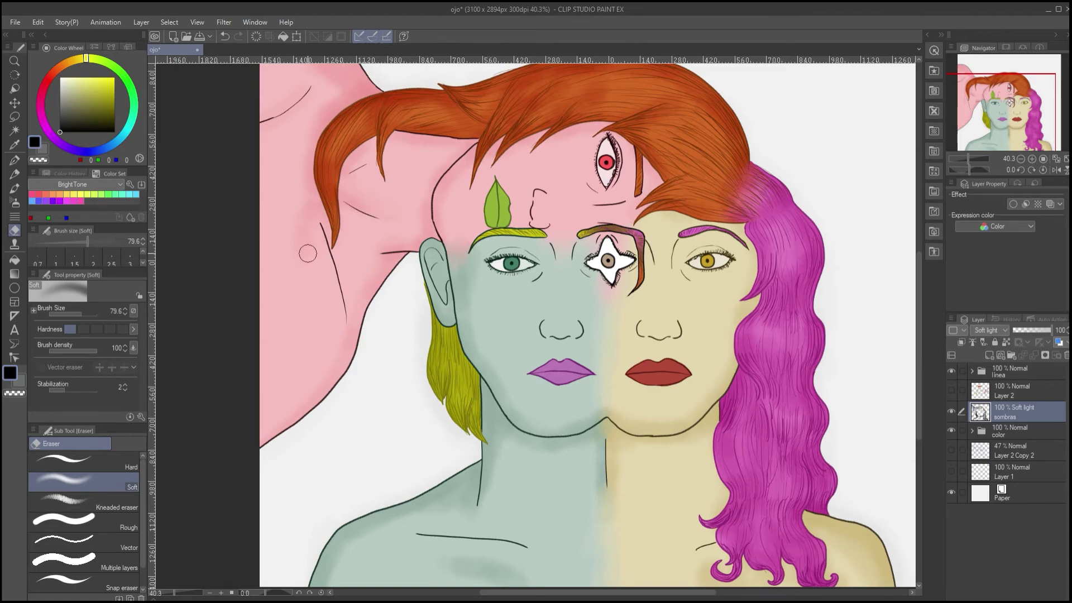
scroll(337, 211, "up", 3)
key("b")
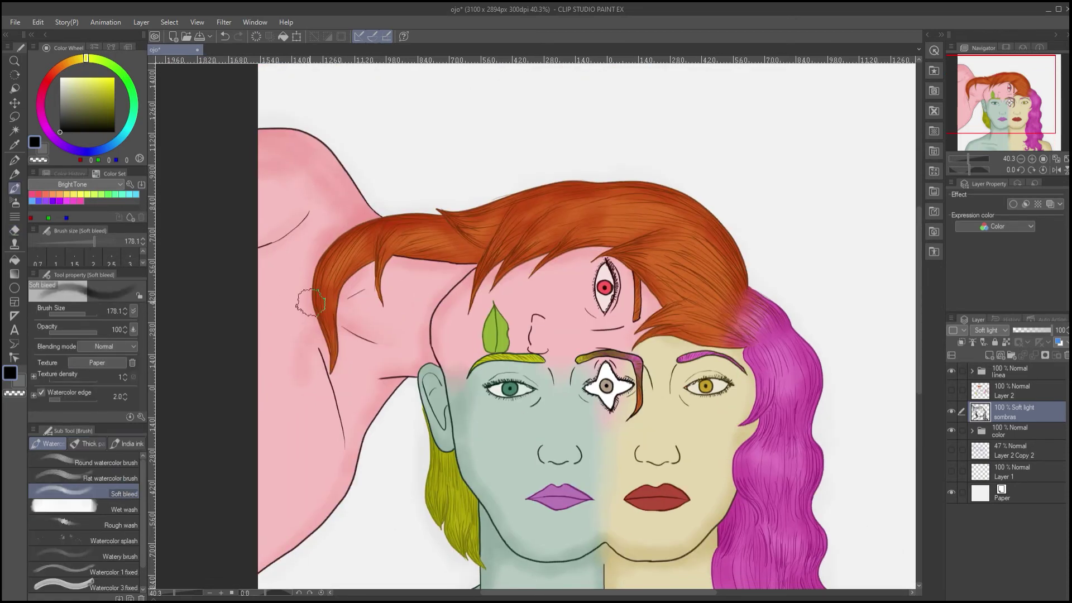
mouse_move(365, 455)
left_mouse_down()
mouse_move(287, 303)
mouse_move(238, 317)
left_mouse_up()
scroll(198, 372, "up", 1)
Shade the blue-green face's nose bridge with Soft bleed at size 141.5 and its purple lips at size 50.2
left_click_drag(77, 308, 80, 308)
left_click_drag(452, 246, 401, 291)
scroll(401, 290, "up", 4)
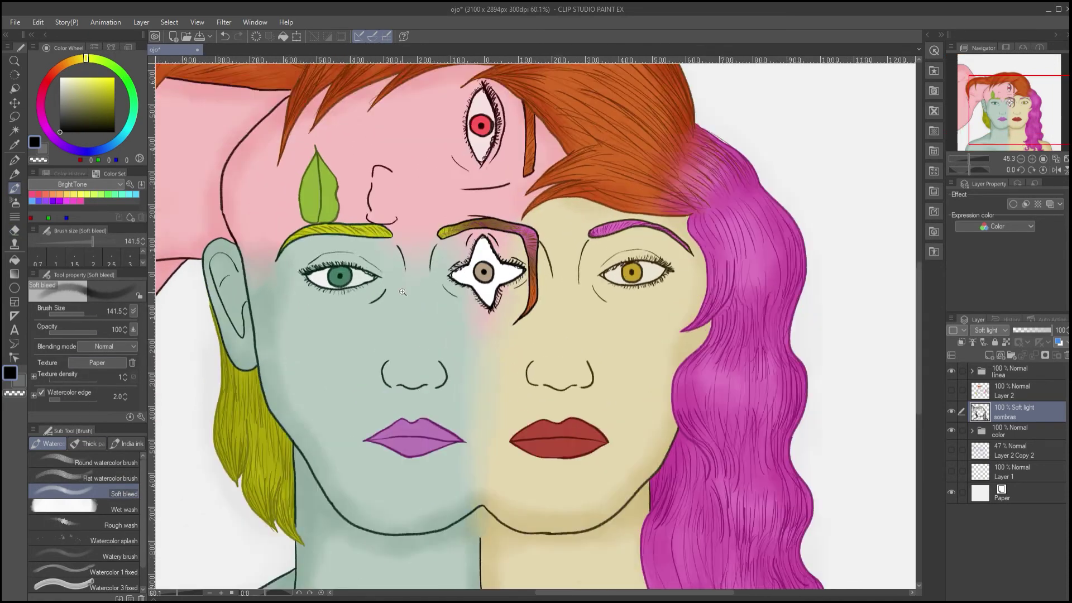
mouse_move(385, 241)
left_mouse_down()
mouse_move(393, 280)
mouse_move(379, 372)
left_mouse_up()
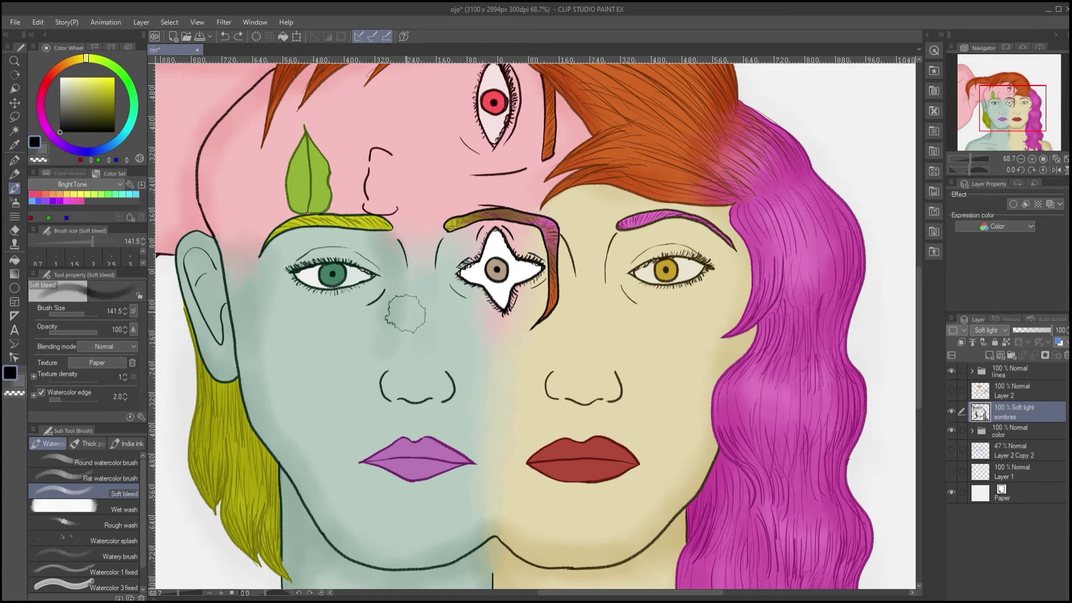
left_click_drag(74, 313, 79, 313)
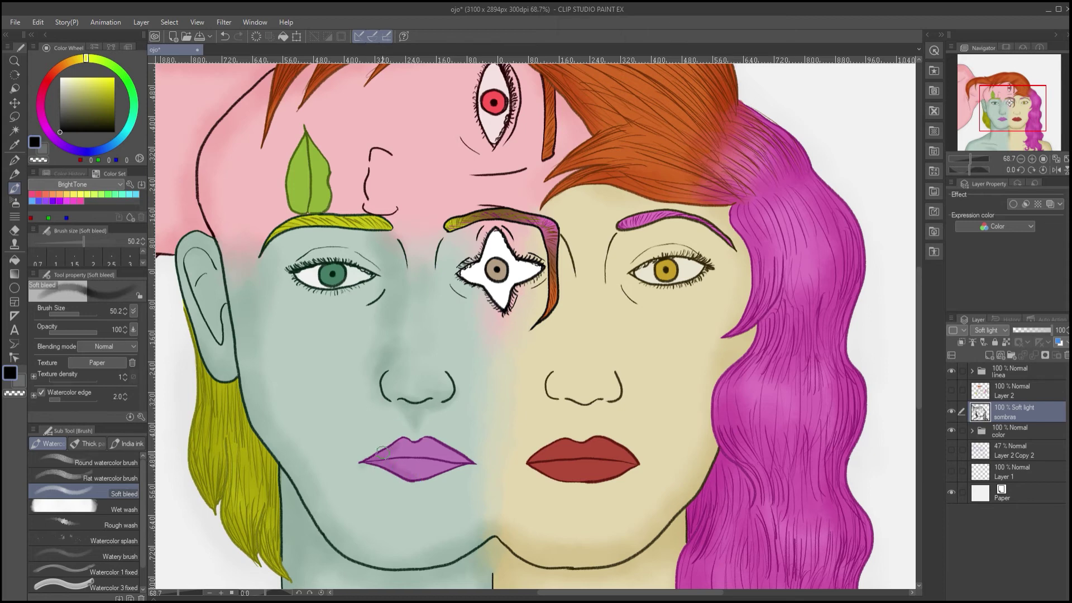
mouse_move(424, 453)
left_mouse_down()
mouse_move(391, 456)
mouse_move(452, 470)
mouse_move(385, 469)
mouse_move(395, 451)
left_mouse_up()
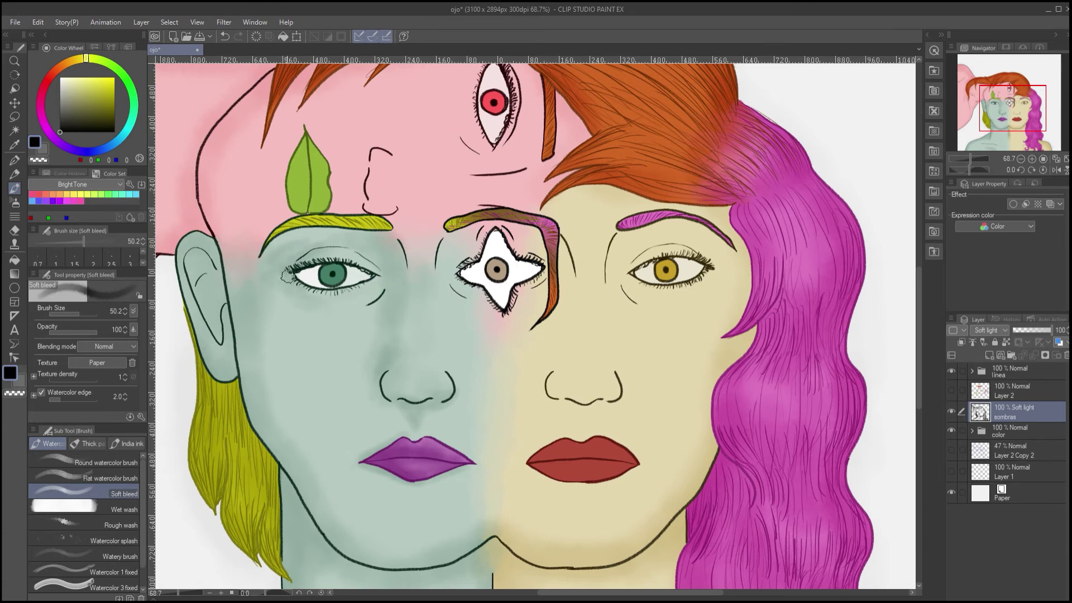
Shade around the green eye, then the temple and ear of the blue-green face at brush size 56.3
left_click(311, 278, "alt")
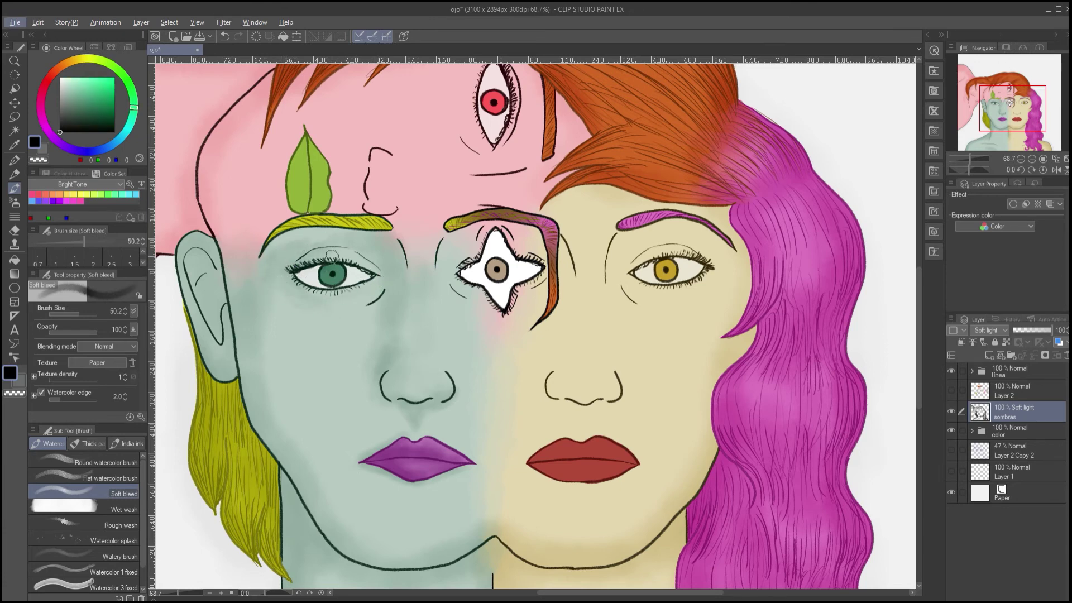
left_click_drag(328, 267, 316, 270)
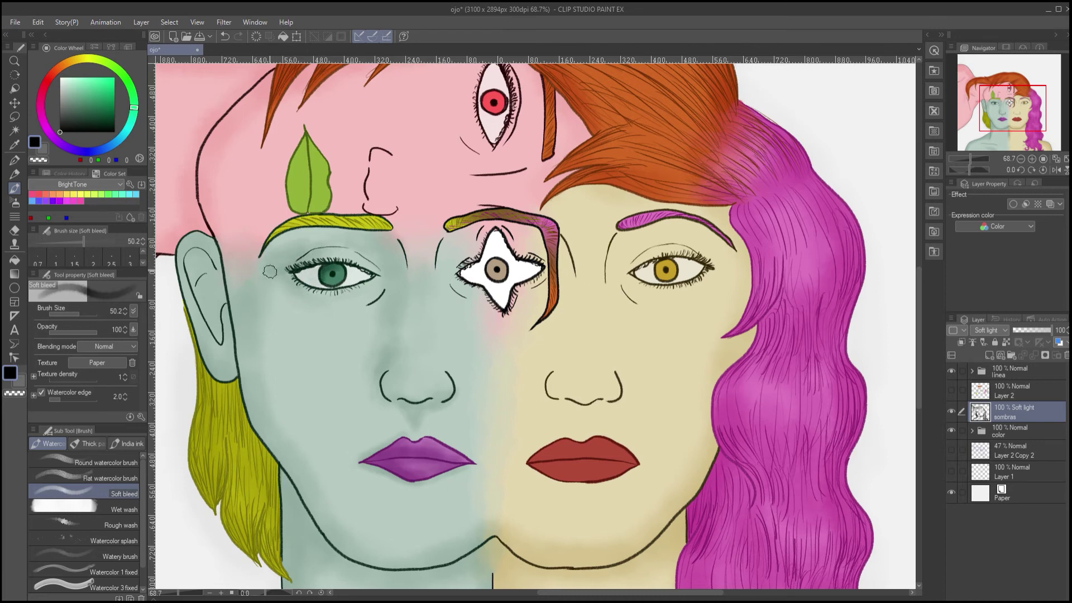
left_click_drag(76, 307, 83, 310)
mouse_move(243, 251)
left_mouse_down()
mouse_move(225, 237)
mouse_move(196, 274)
left_mouse_up()
left_click(78, 311)
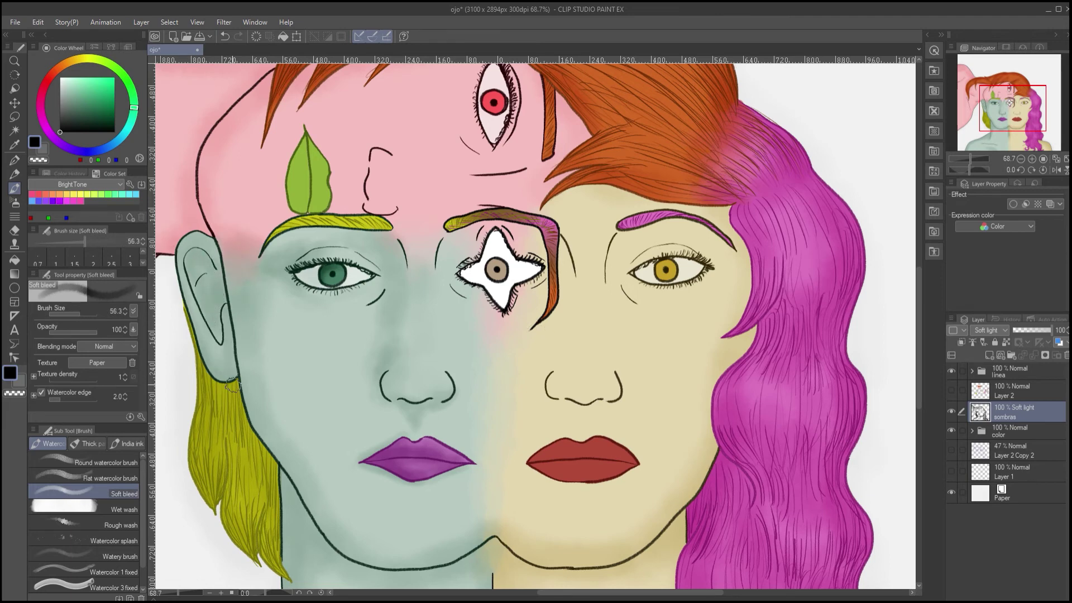
Shade the inner eye corner and nose side of the yellow face with the brush at size 89.3
mouse_move(476, 325)
left_mouse_down()
mouse_move(365, 305)
mouse_move(362, 327)
left_mouse_up()
left_click(82, 310)
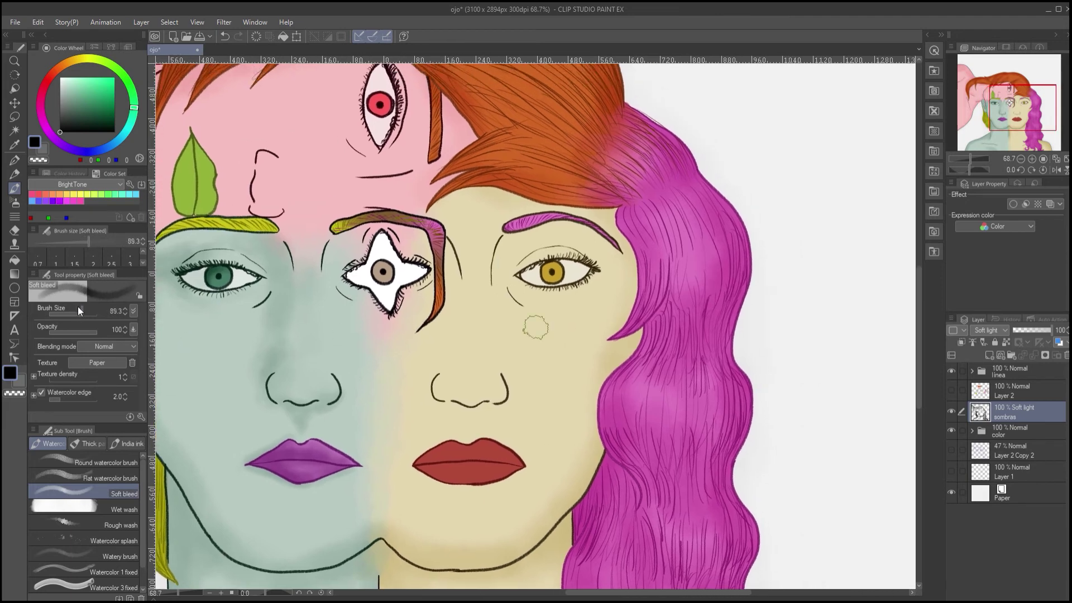
mouse_move(502, 250)
left_mouse_down()
mouse_move(503, 379)
mouse_move(482, 270)
mouse_move(465, 348)
mouse_move(433, 384)
left_mouse_up()
mouse_move(498, 346)
left_mouse_down()
mouse_move(499, 283)
mouse_move(511, 394)
left_mouse_up()
Shade the yellow face's eyelid and under-eye at size 50.2 and its nose base at 31.7, softening with the Soft eraser
left_click(77, 312)
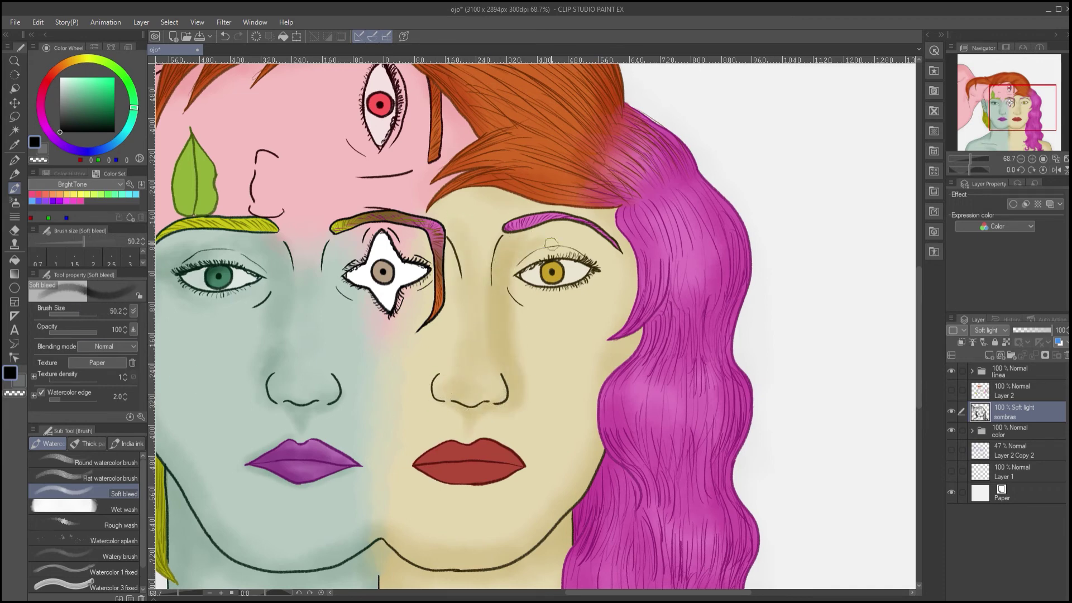
left_click_drag(551, 244, 590, 260)
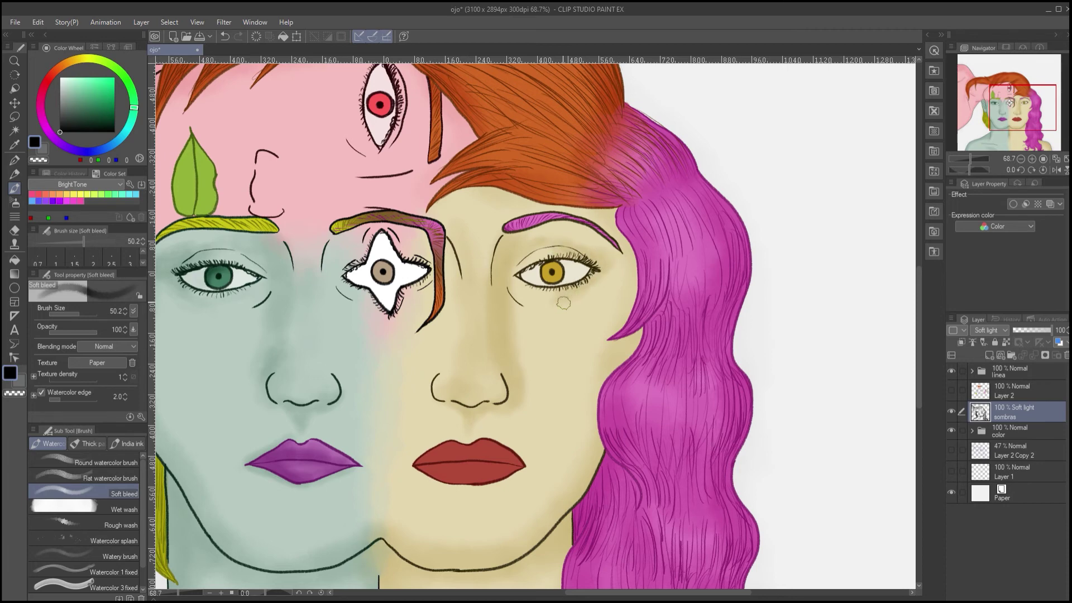
left_click_drag(614, 275, 606, 293)
left_click(83, 313)
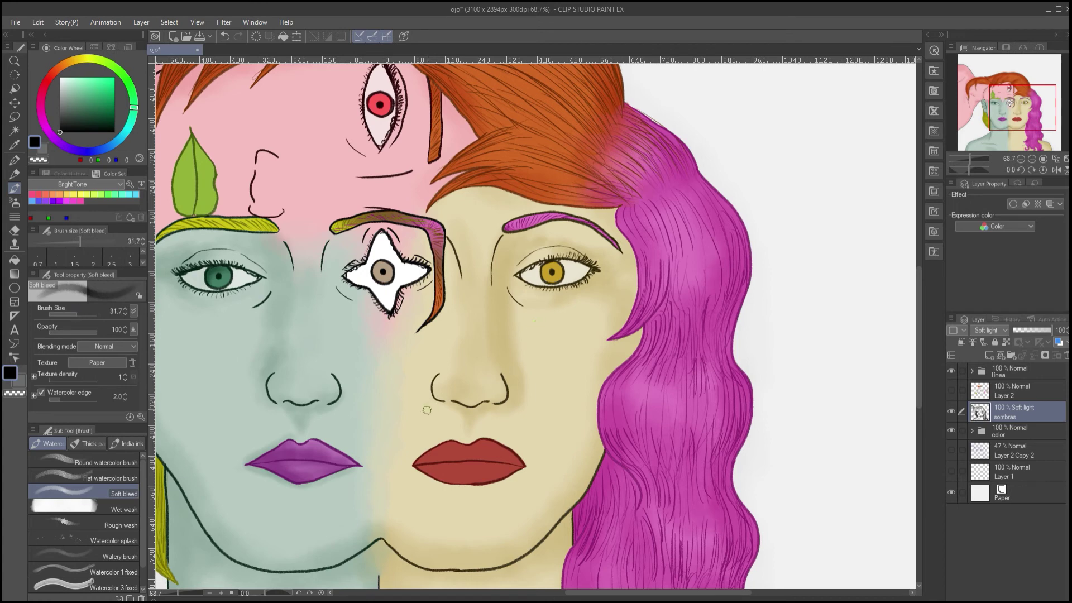
key("e")
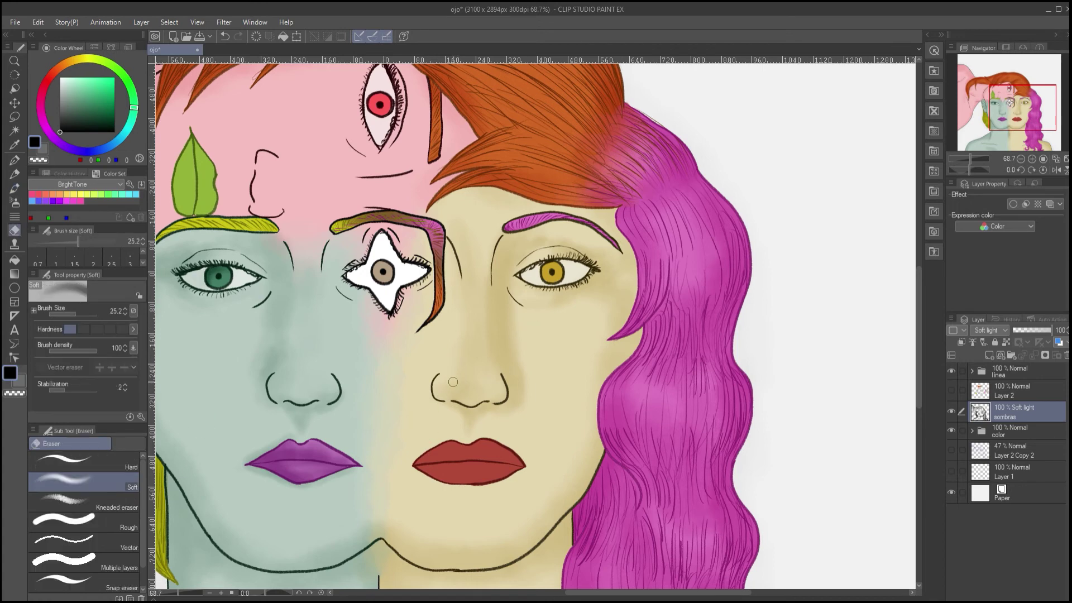
key("b")
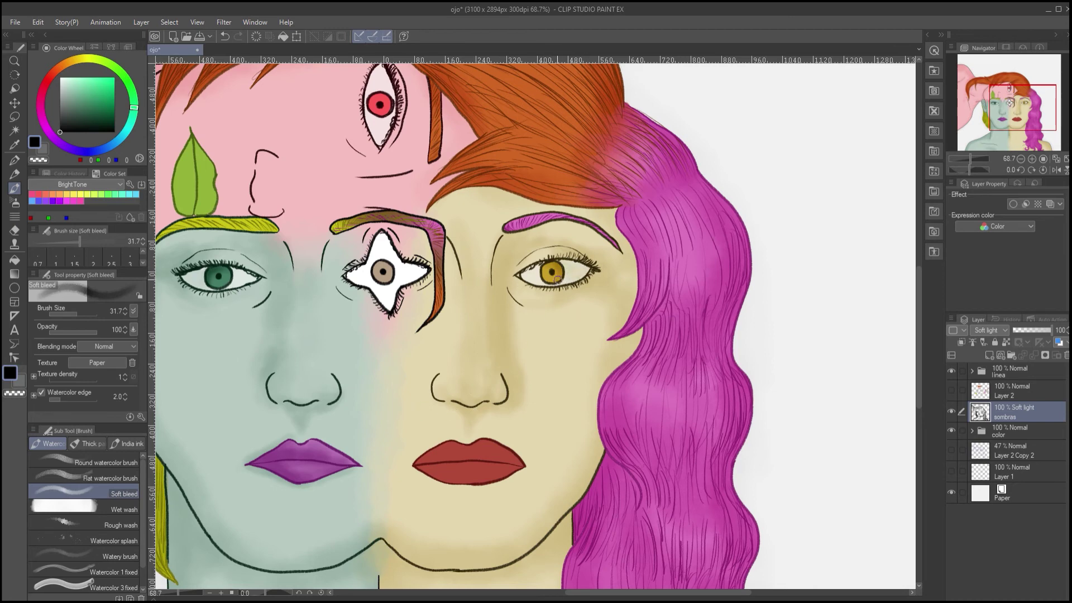
Shade the yellow face along the magenta hair and its red lips with the brush at size 39.9
mouse_move(644, 318)
left_mouse_down()
mouse_move(666, 264)
mouse_move(647, 355)
left_mouse_up()
mouse_move(610, 406)
left_mouse_down()
mouse_move(630, 491)
mouse_move(584, 503)
left_mouse_up()
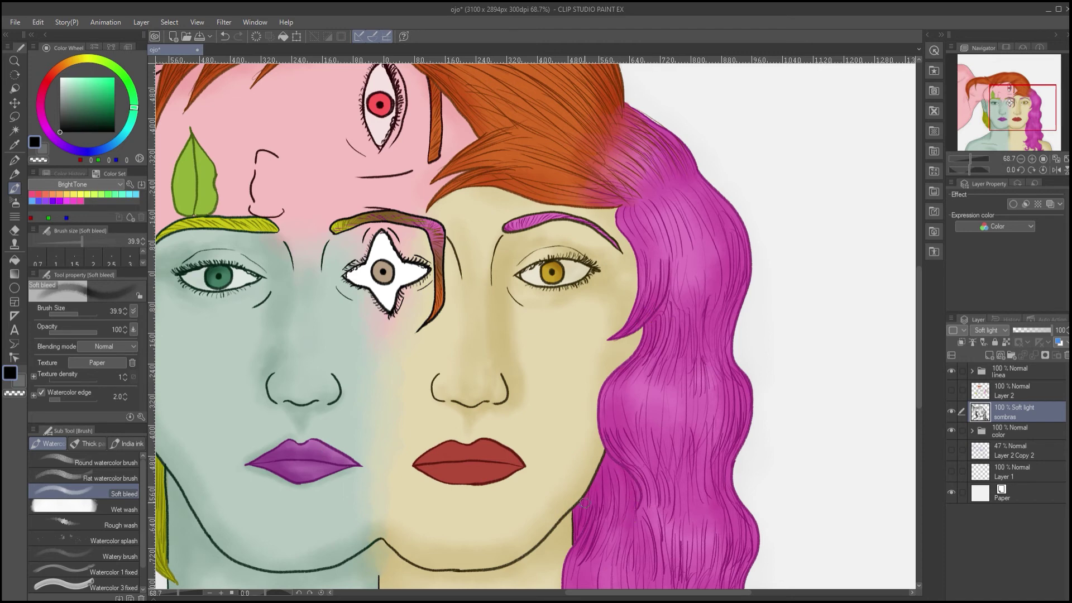
mouse_move(510, 451)
left_mouse_down()
mouse_move(433, 459)
mouse_move(511, 454)
mouse_move(505, 477)
mouse_move(495, 470)
left_mouse_up()
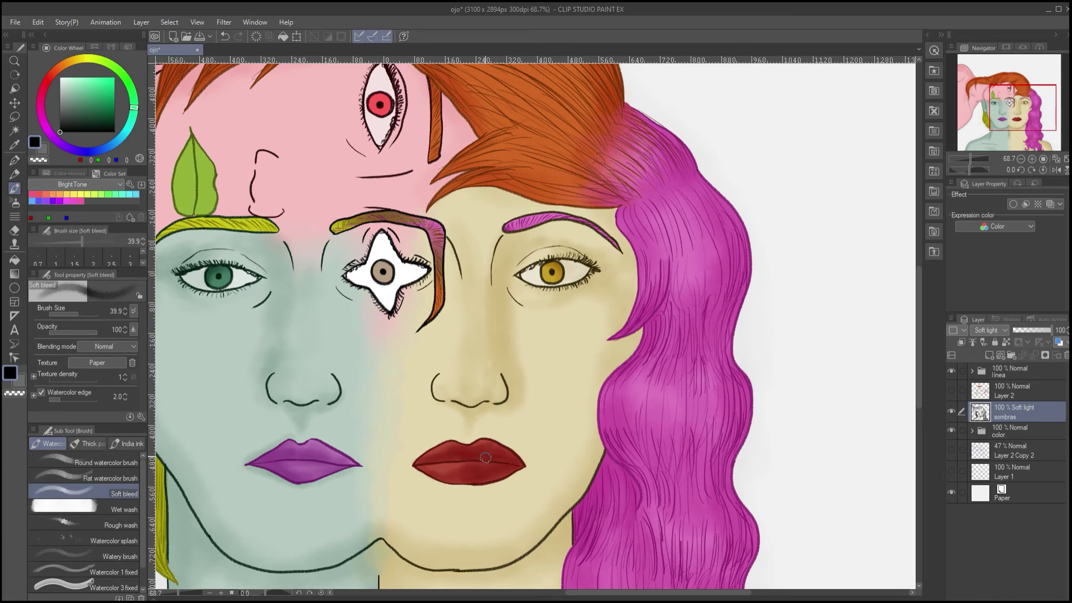
left_click_drag(507, 481, 441, 484)
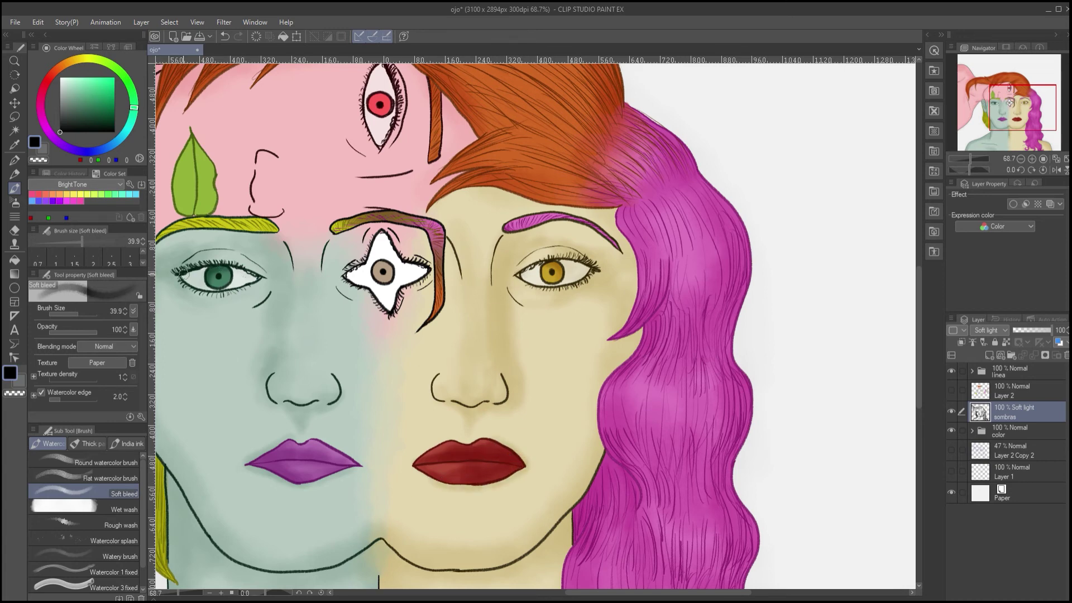
Rotate the canvas to set the pink face upright and shade its nose bridge and inner eye corner at brush size 89.3
left_click_drag(389, 319, 578, 343)
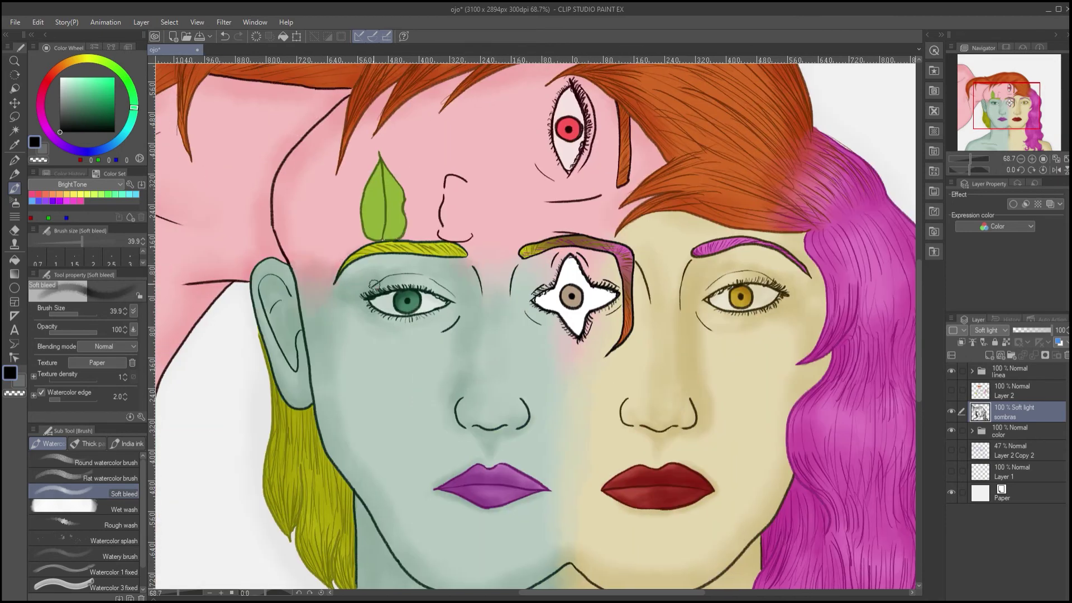
left_click_drag(374, 284, 333, 371)
left_click_drag(464, 249, 411, 372)
scroll(453, 311, "down", 2)
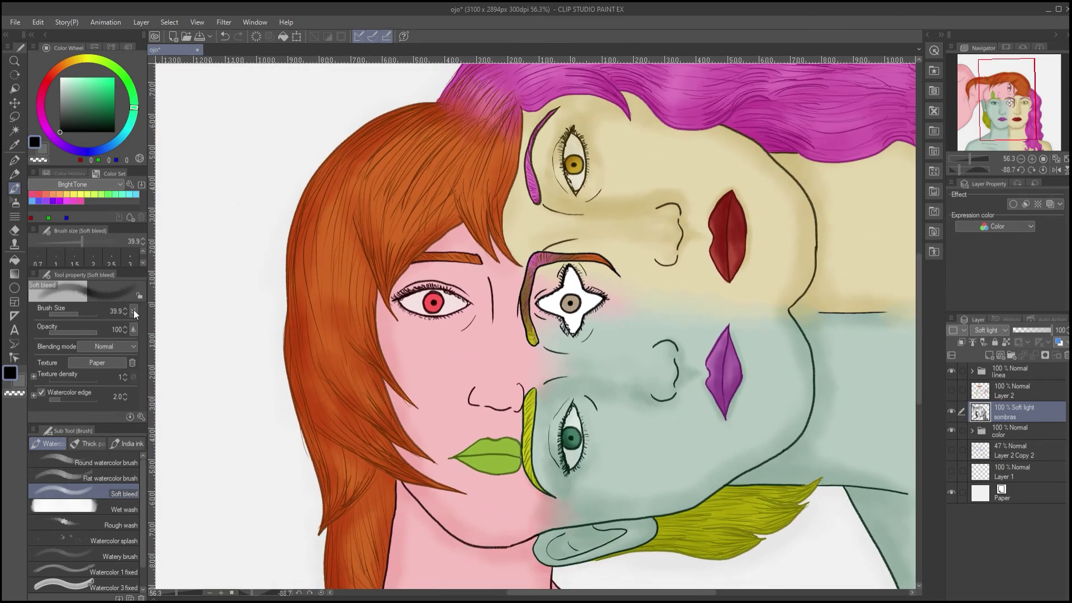
mouse_move(480, 280)
left_mouse_down()
mouse_move(481, 374)
mouse_move(502, 279)
mouse_move(509, 347)
mouse_move(490, 395)
mouse_move(495, 264)
mouse_move(489, 331)
mouse_move(446, 264)
mouse_move(461, 288)
left_mouse_up()
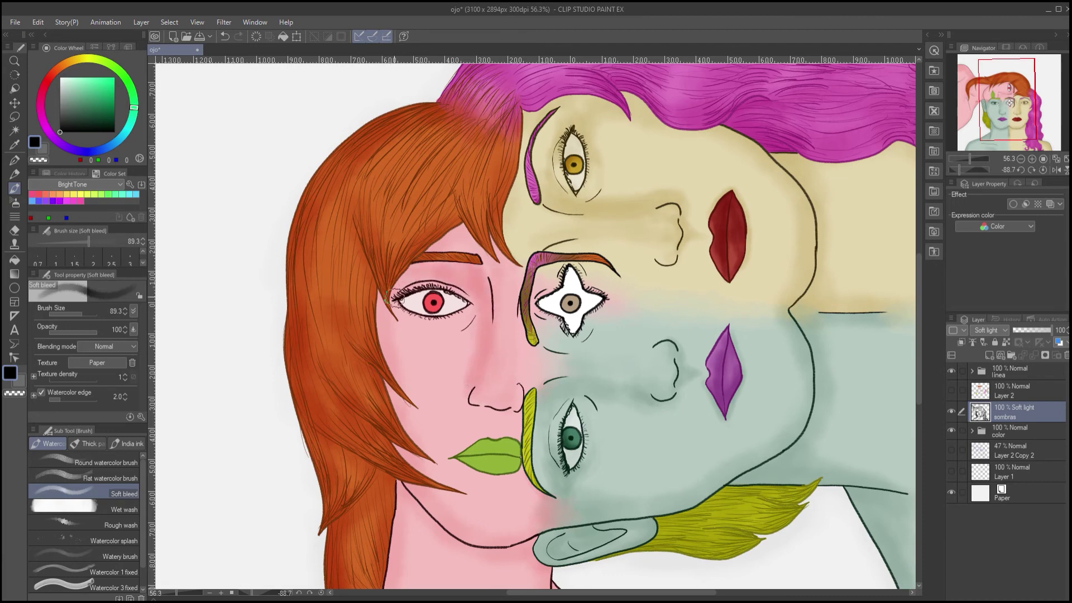
Shade the pink face's eyelid, under-eye area and forehead below the orange fringe, reducing the brush to 63.2
left_click_drag(394, 299, 416, 283)
key("bracketleft")
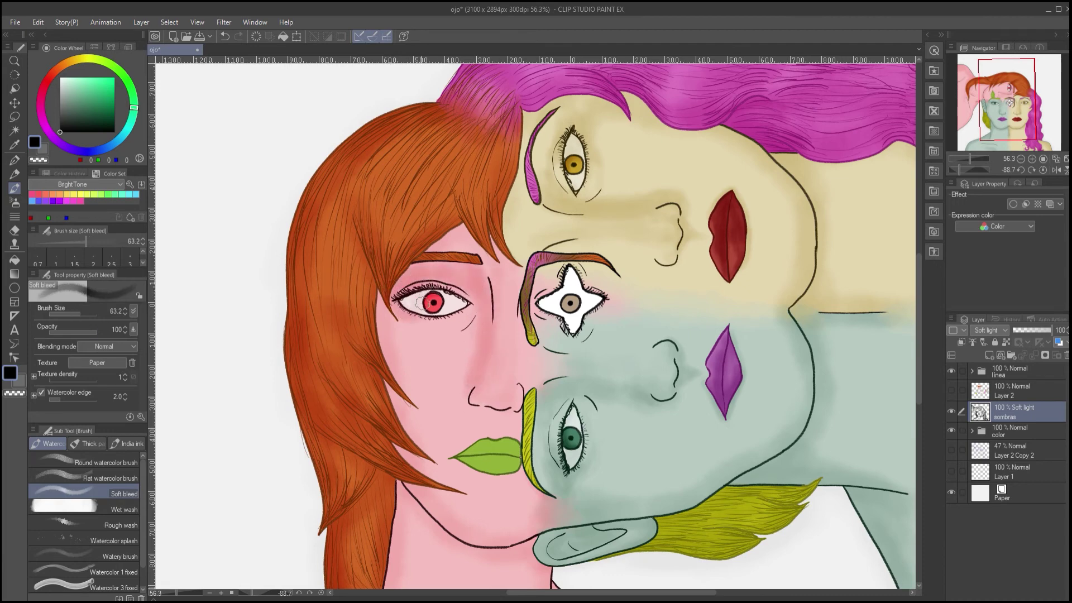
left_click_drag(431, 330, 396, 348)
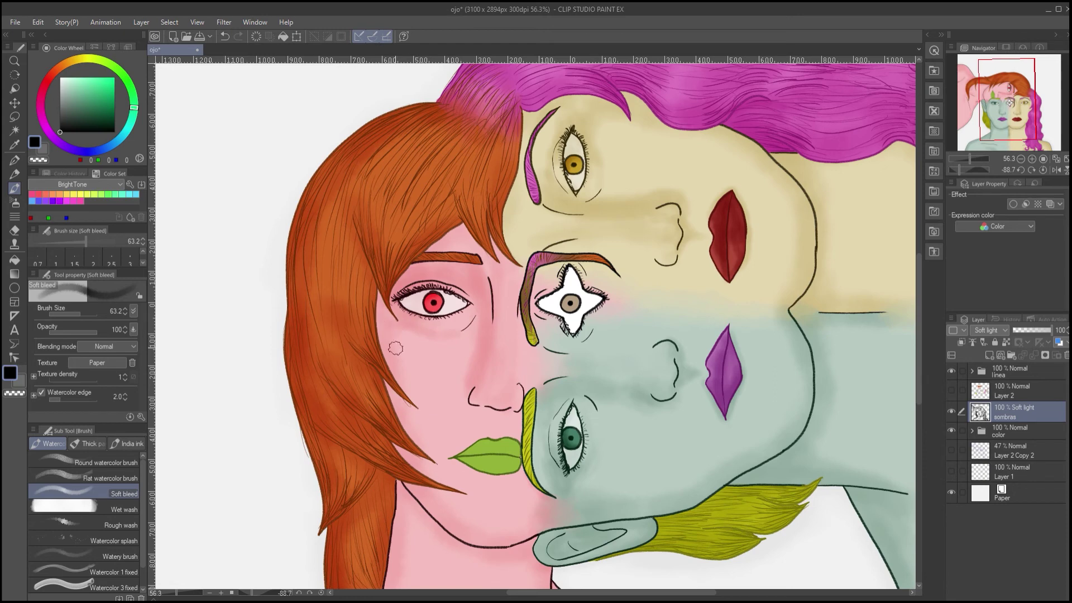
left_click_drag(494, 243, 443, 230)
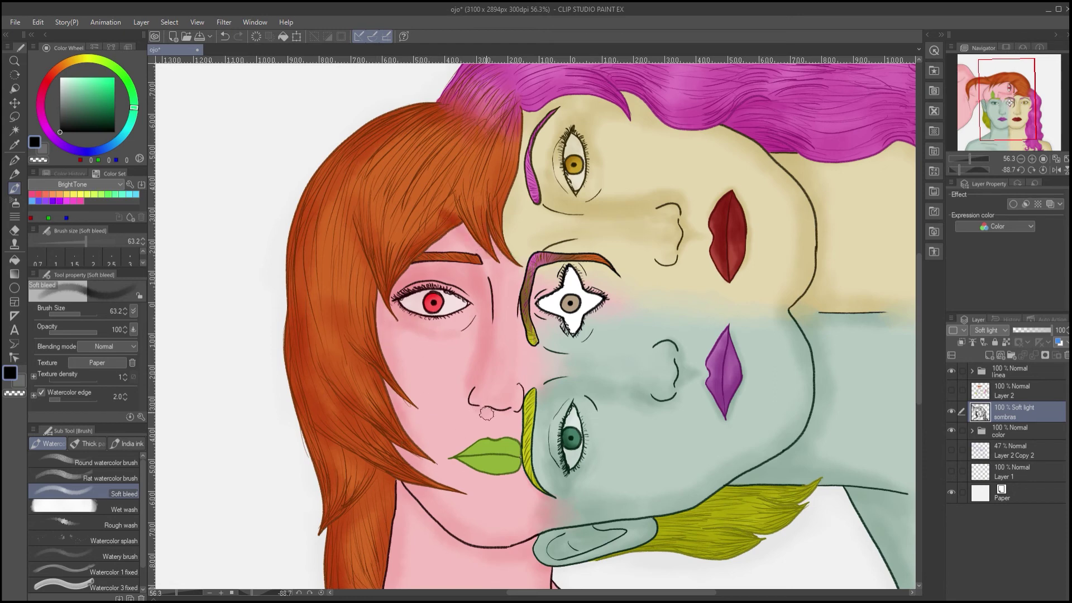
Shade the pink nose's nostrils with the brush at size 35.5, cleaning up with the Soft eraser
left_click(76, 312)
key("e")
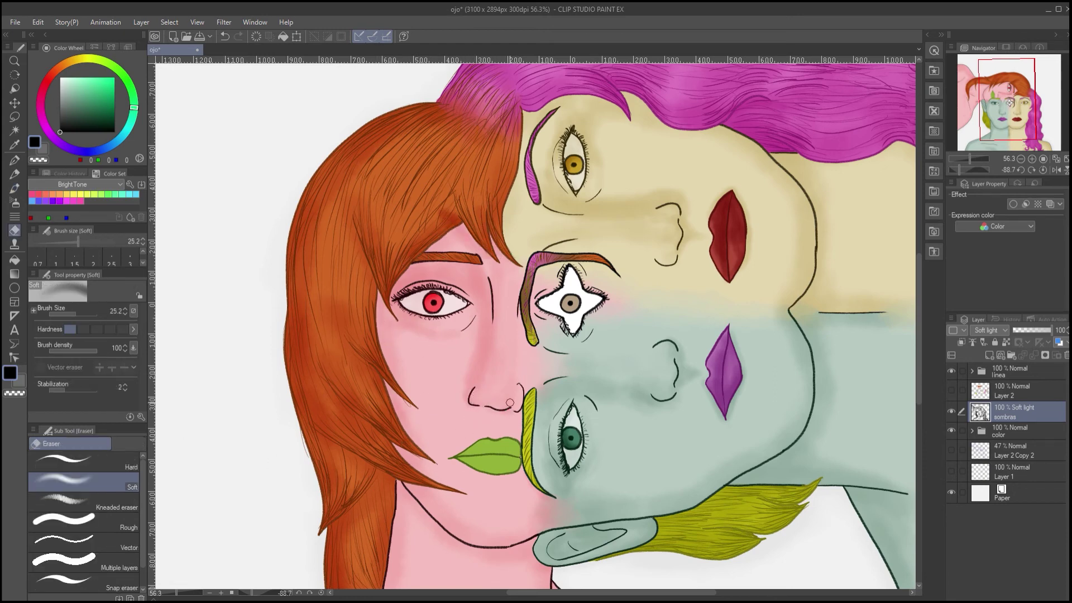
key("b")
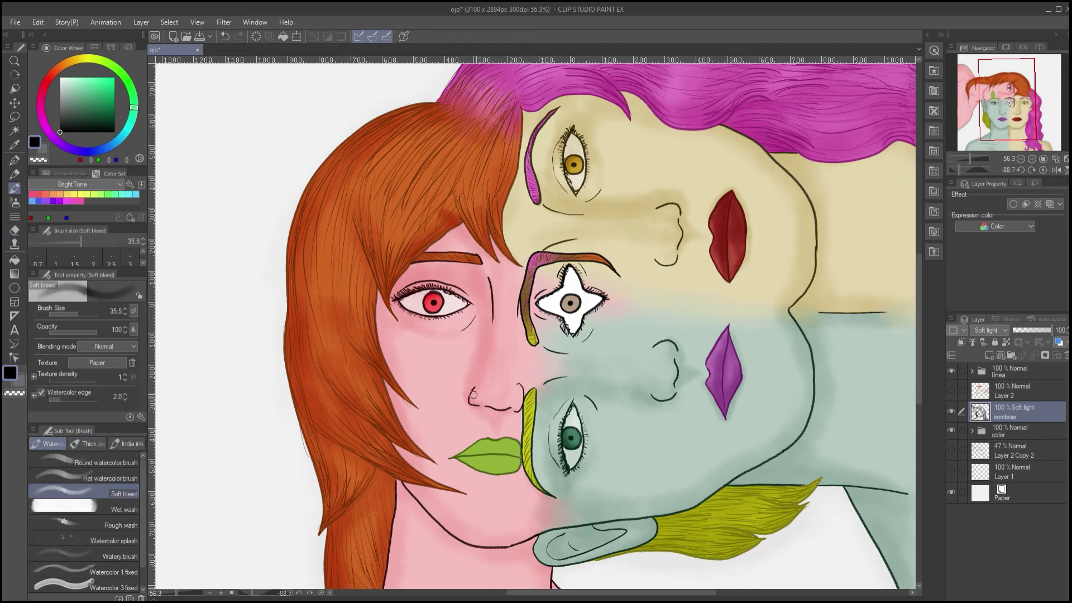
Shade the green lips of the pink face with the Soft bleed brush at size 35.5
scroll(438, 490, "up", 3)
scroll(451, 430, "down", 2)
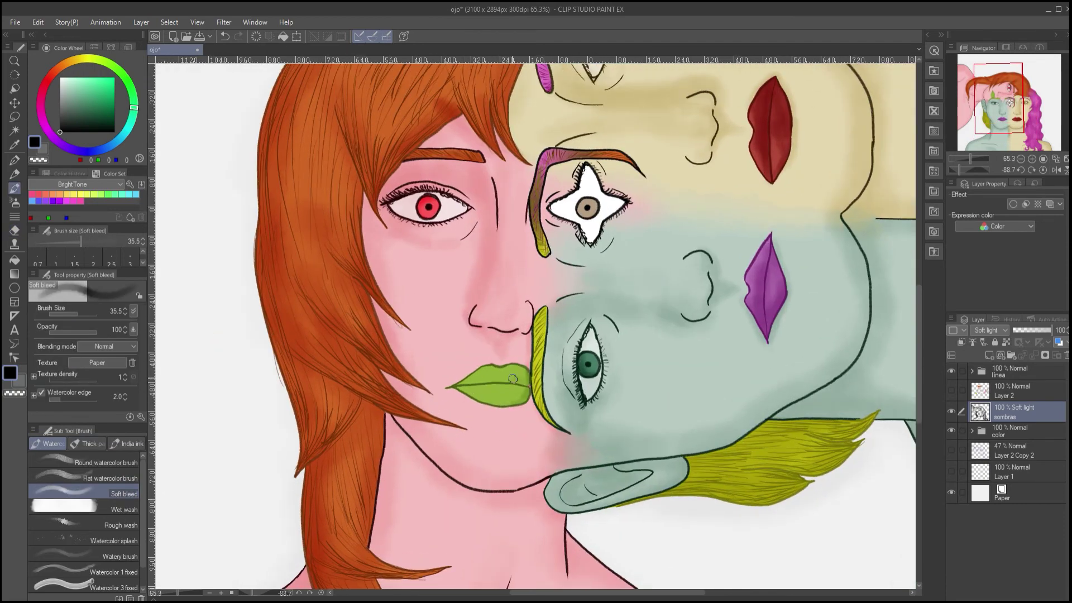
mouse_move(521, 382)
left_mouse_down()
mouse_move(458, 384)
mouse_move(506, 398)
left_mouse_up()
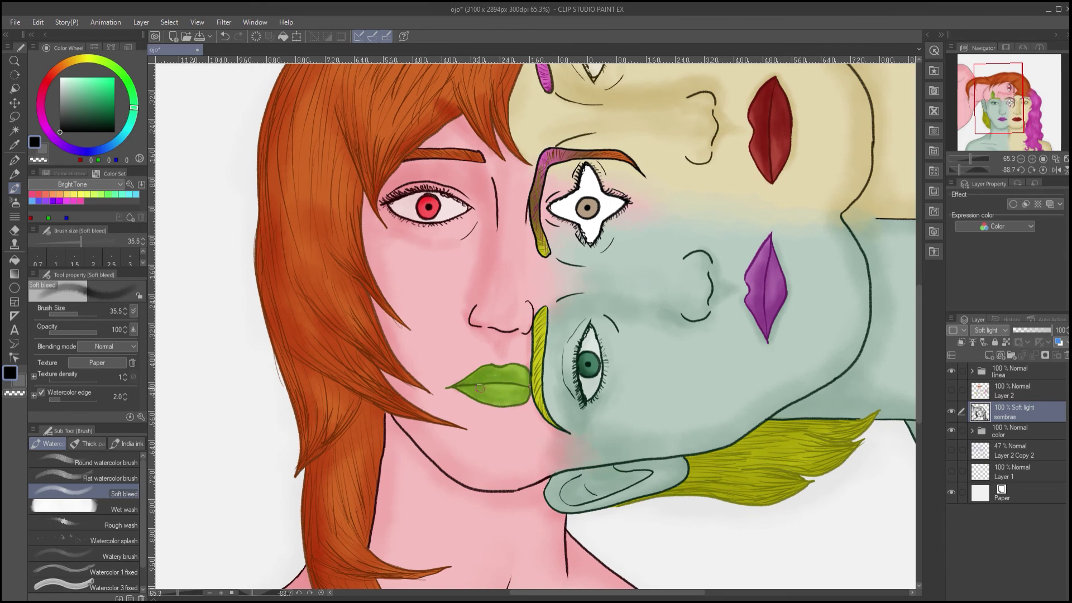
key("e")
key("b")
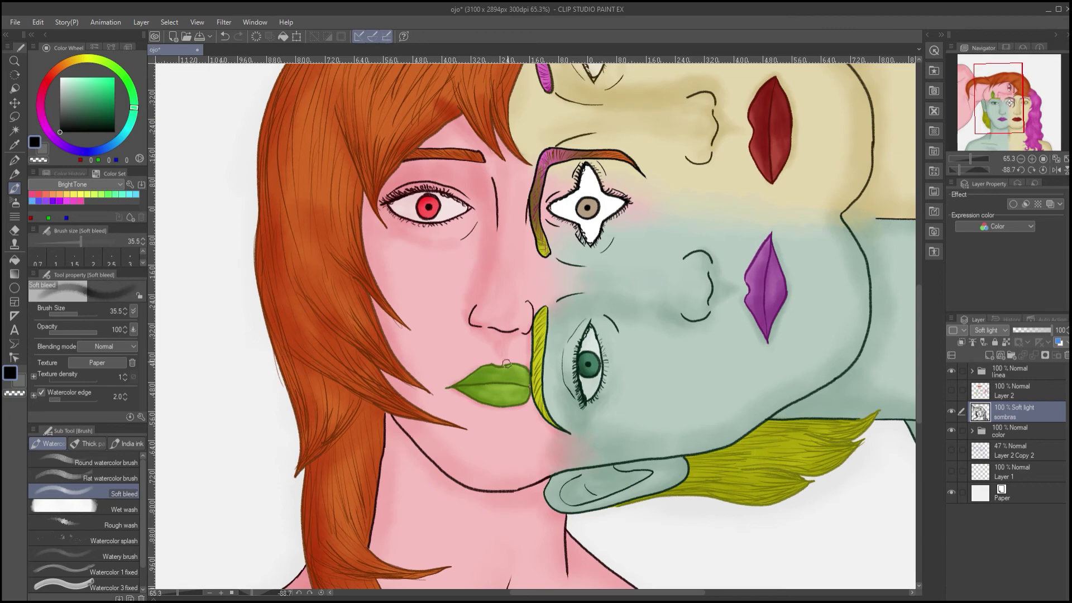
Undo the last stroke and shade the pink neck beneath the jaw with the brush at size 70.9
left_click(81, 313)
key("ctrl+z")
mouse_move(432, 428)
left_mouse_down()
mouse_move(442, 434)
mouse_move(383, 474)
mouse_move(384, 510)
mouse_move(394, 495)
left_mouse_up()
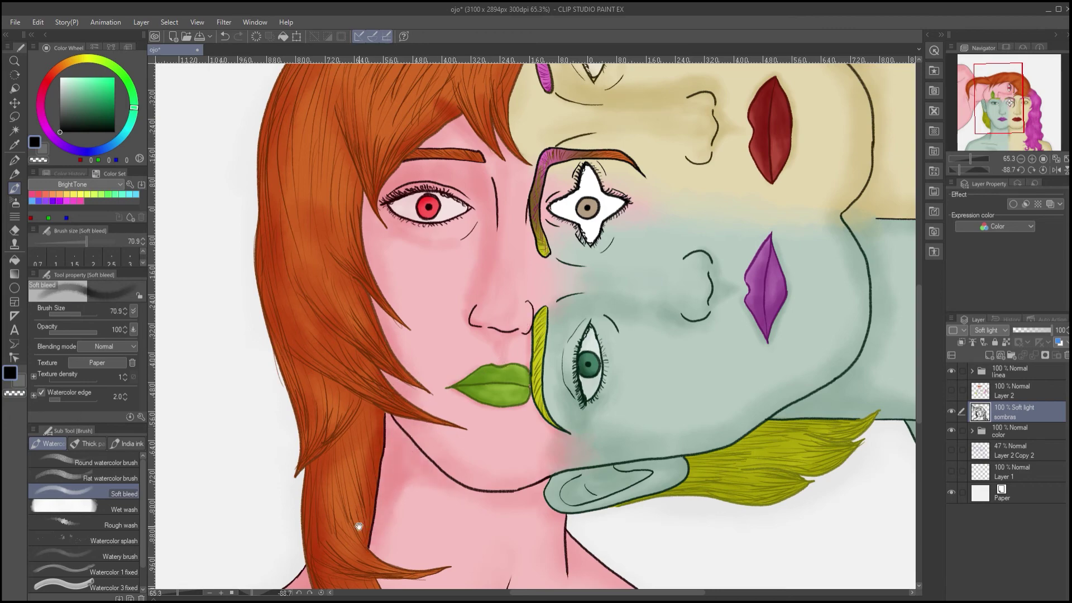
Shade the pink skin beneath the orange locks falling over the neck and chest at brush size 50.2
left_click(84, 312)
mouse_move(359, 527)
left_mouse_down()
mouse_move(337, 380)
mouse_move(359, 402)
left_mouse_up()
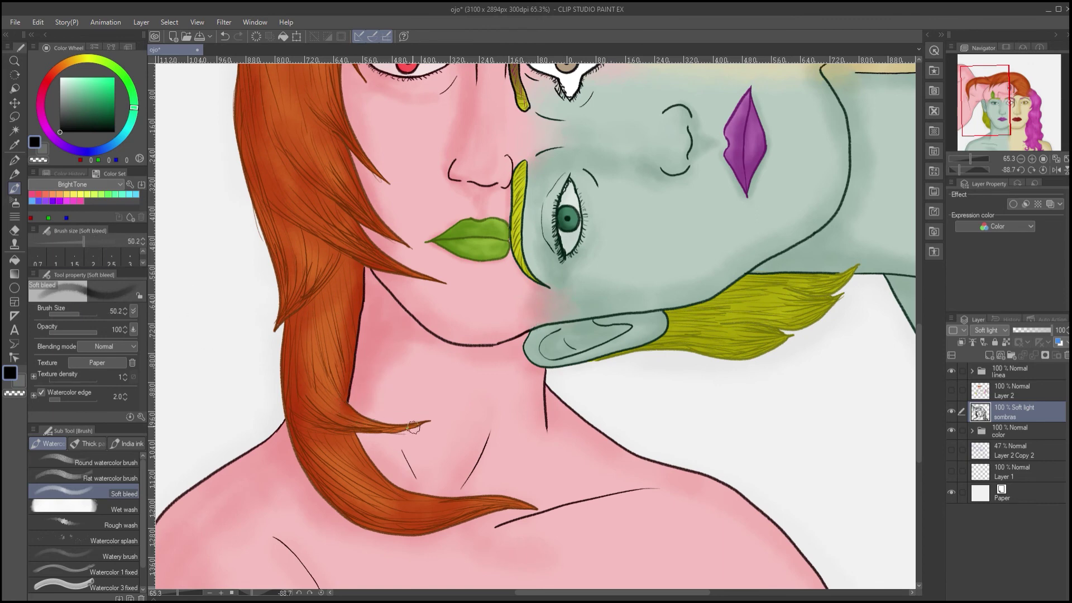
left_click_drag(398, 431, 365, 435)
left_click_drag(293, 461, 390, 403)
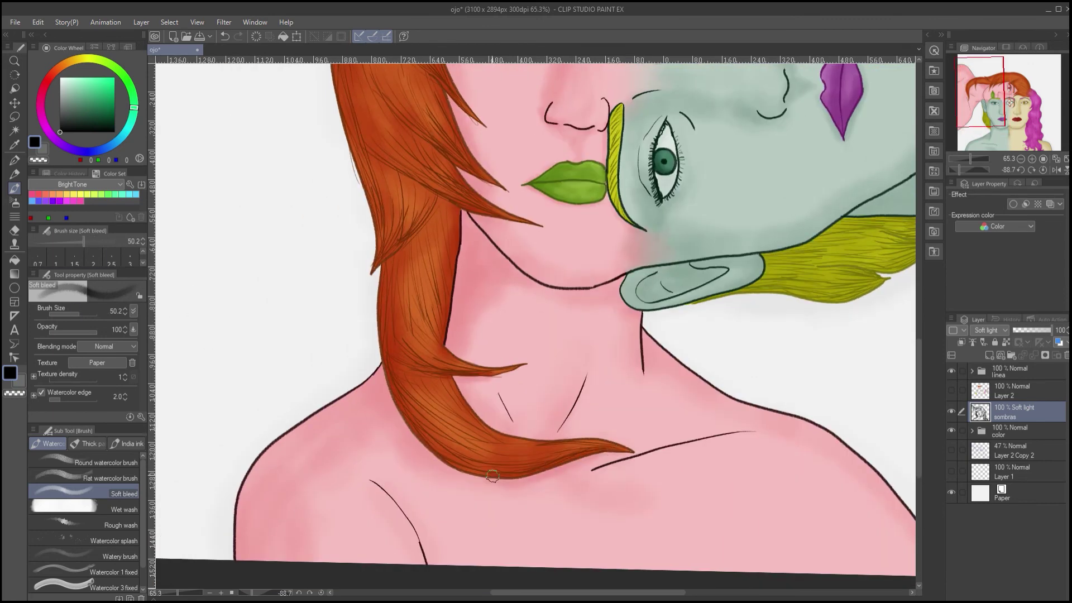
Shade the pink shoulder and chest folds at brush size 112.4 and reset the canvas rotation
left_click(80, 316)
mouse_move(527, 483)
left_mouse_down()
mouse_move(421, 479)
mouse_move(379, 433)
mouse_move(360, 464)
mouse_move(340, 453)
mouse_move(330, 408)
left_mouse_up()
left_click_drag(383, 462, 341, 462)
left_click_drag(420, 409, 380, 460)
left_click(1042, 170)
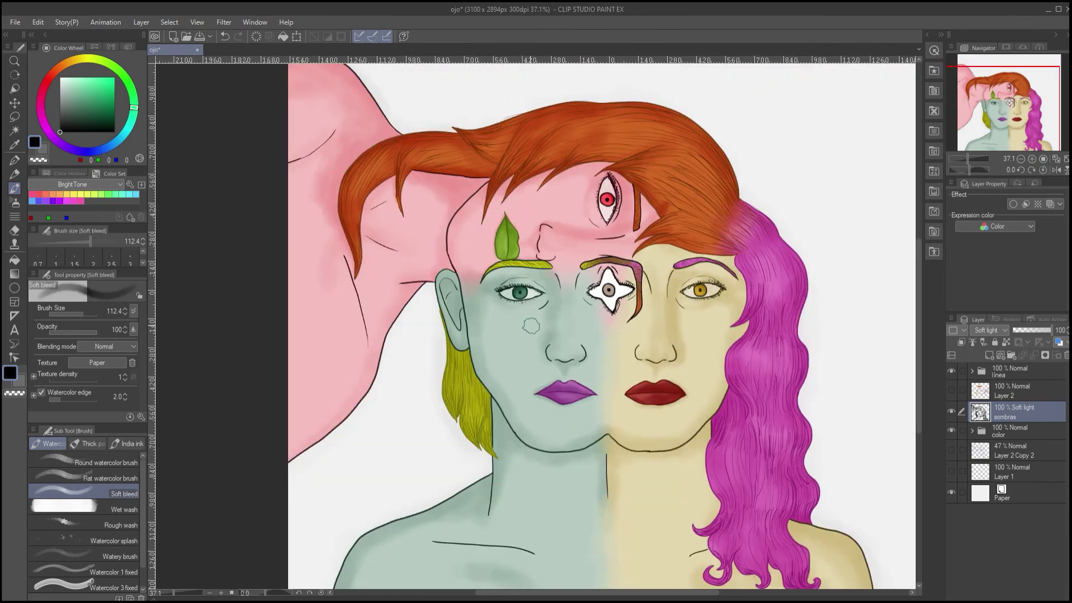
Add a Soft light layer above the sombras layer and shade the curved multicoloured eyebrow over the star-shaped eye at brush size 44.7
left_click_drag(588, 291, 653, 299)
left_click_drag(655, 307, 535, 327)
left_click(78, 314)
left_click(988, 355)
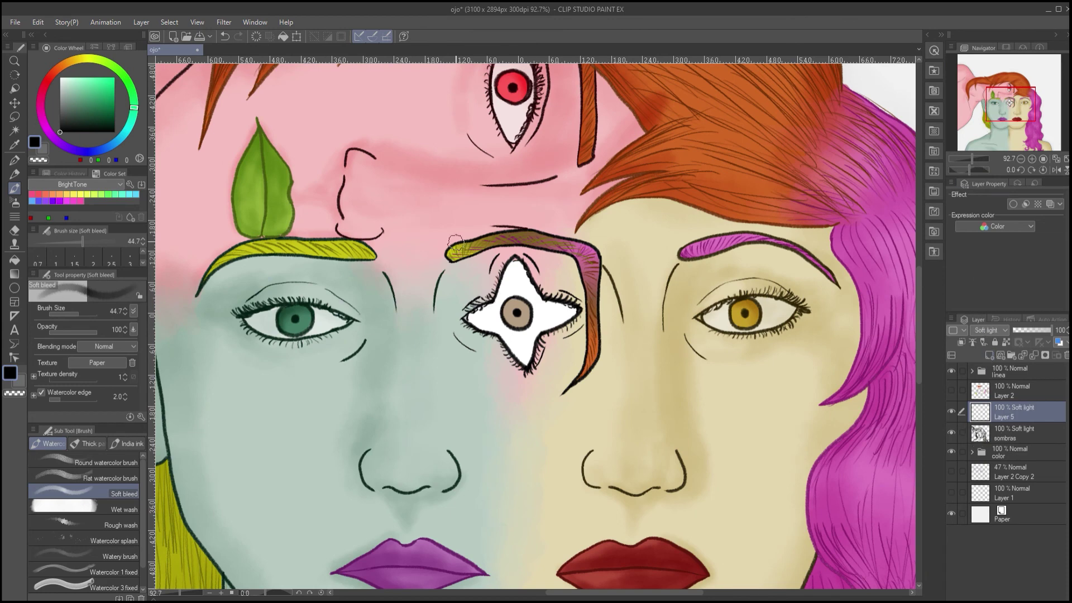
mouse_move(455, 242)
left_mouse_down()
mouse_move(527, 230)
mouse_move(590, 241)
mouse_move(599, 293)
mouse_move(568, 390)
left_mouse_up()
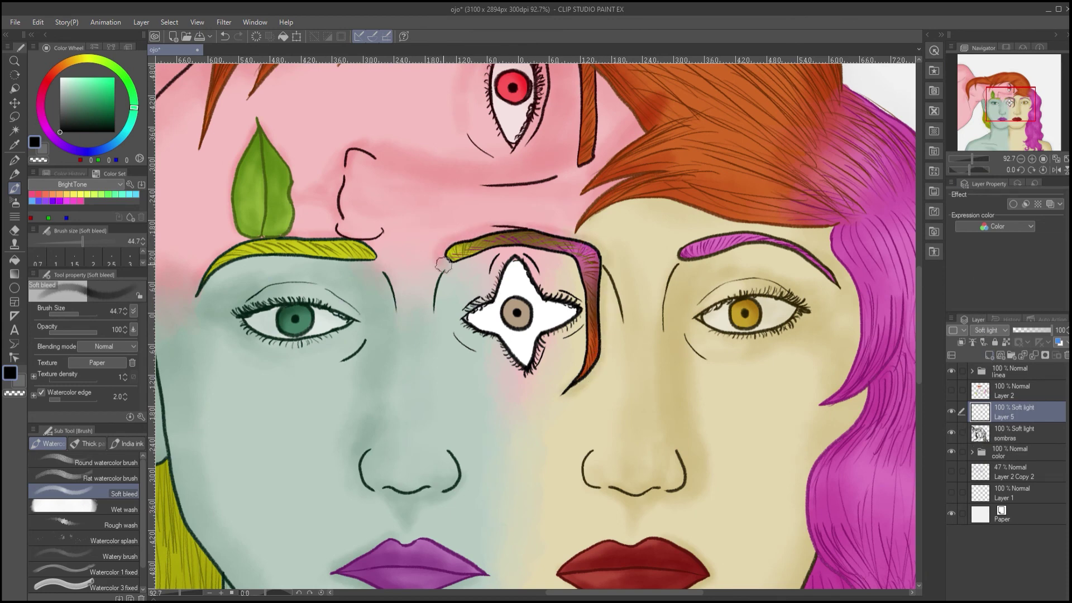
Undo a stroke beside the star-shaped eye and shade the teal nose bridge on the sombras layer
left_click_drag(428, 309, 426, 359)
key("ctrl+z")
left_click(83, 314)
left_click(1009, 428)
left_click_drag(421, 304, 419, 333)
key("e")
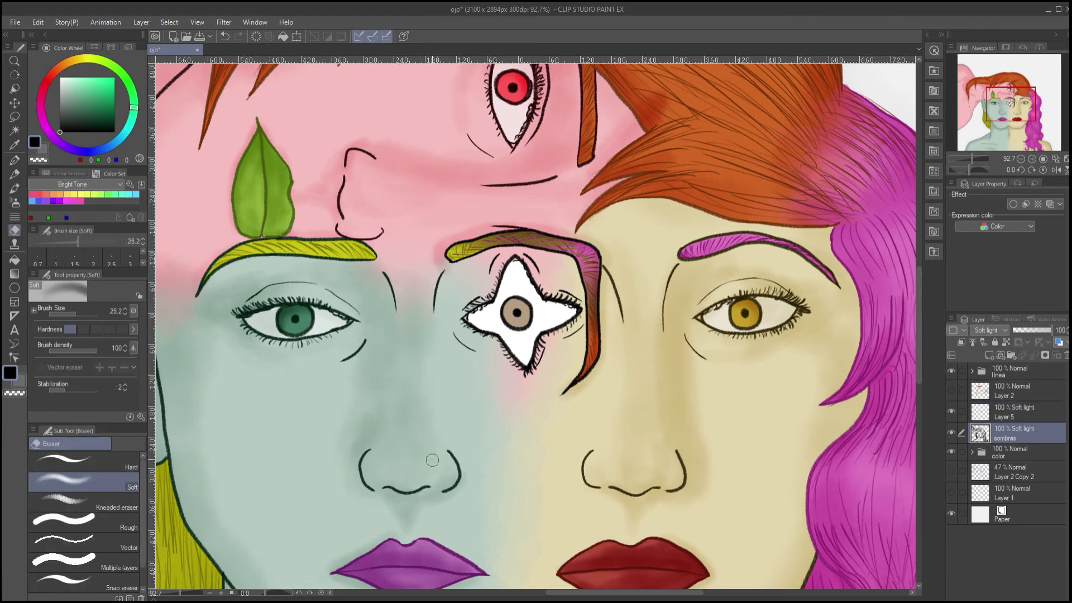
Deepen the broad shading on the teal and yellow faces on the sombras layer at brush sizes 178.1 and 126.1
key("b")
key("alt+bracketright")
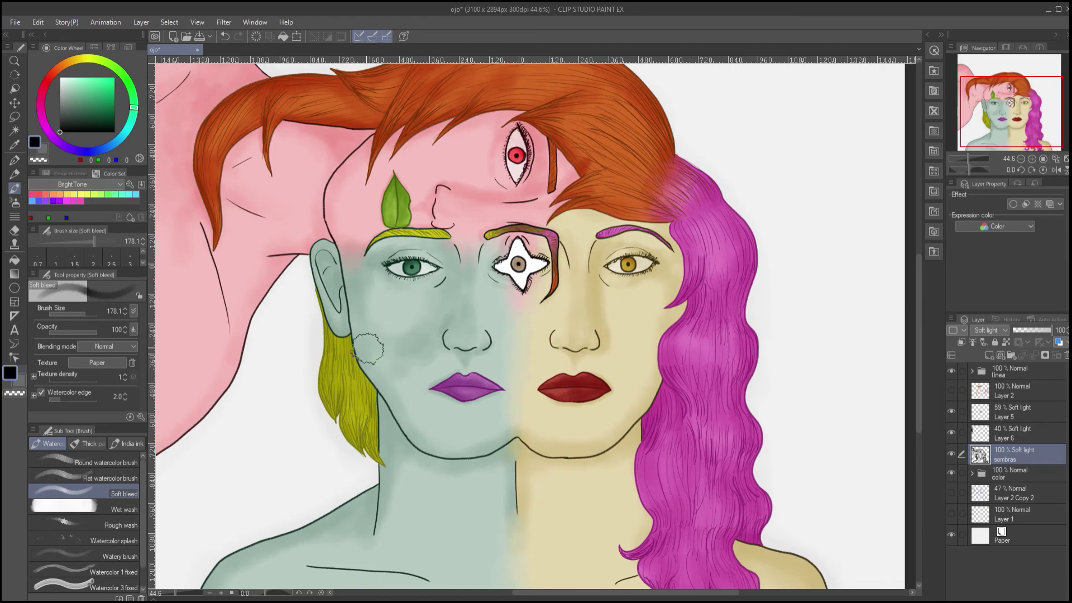
mouse_move(603, 313)
left_mouse_down()
mouse_move(633, 333)
mouse_move(609, 337)
mouse_move(634, 372)
mouse_move(607, 372)
left_mouse_up()
left_click_drag(487, 319, 562, 436)
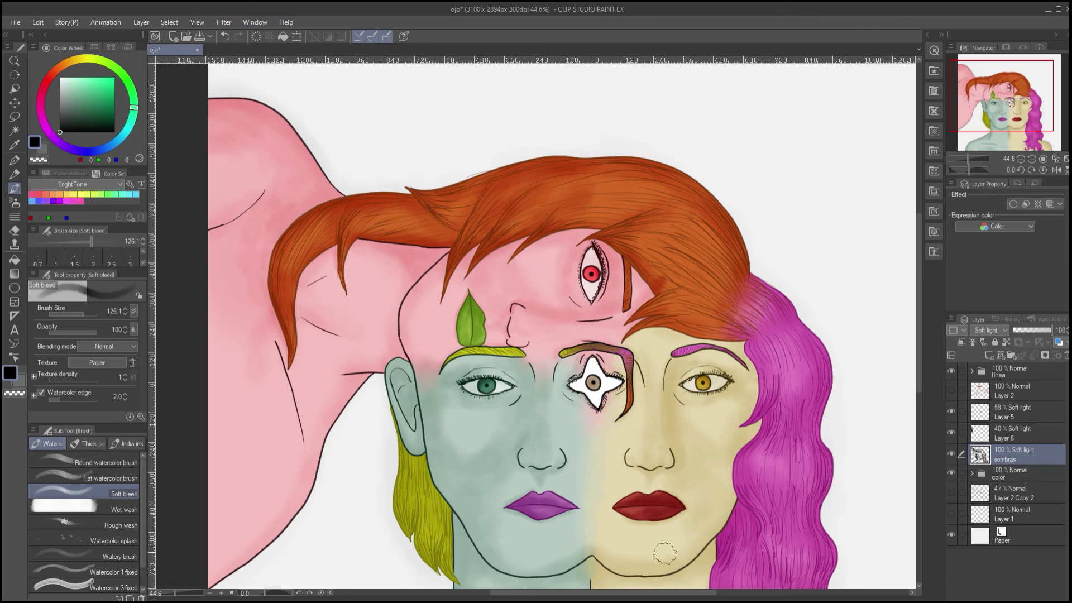
left_click_drag(598, 518, 587, 504)
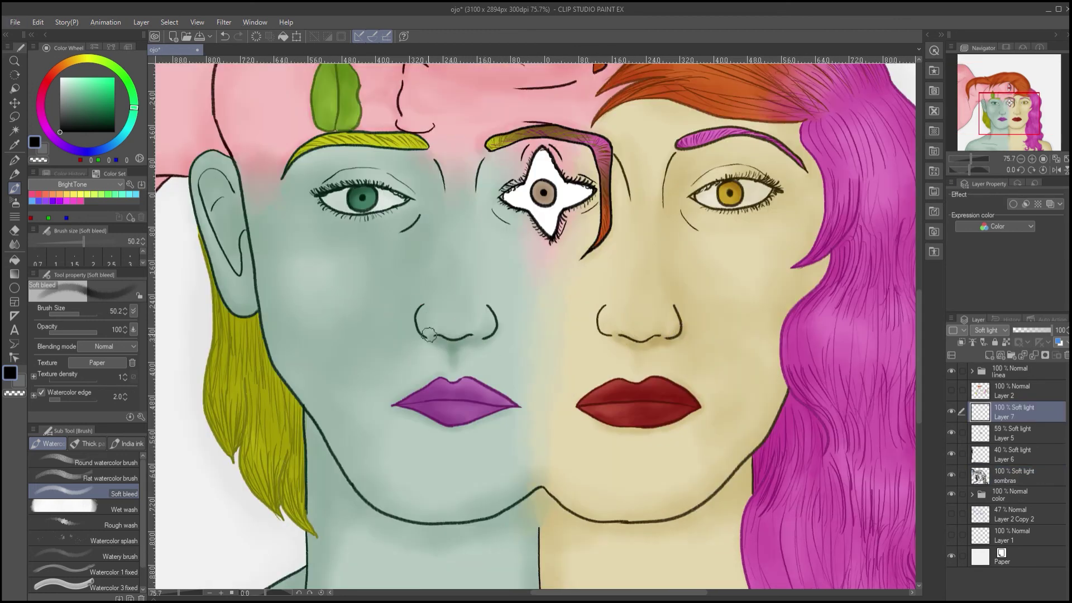
Shade around the noses and lips, the outer teal eye corner and the teal ear's inner fold on Layer 7 at brush size 50.2
left_click_drag(533, 339, 565, 389)
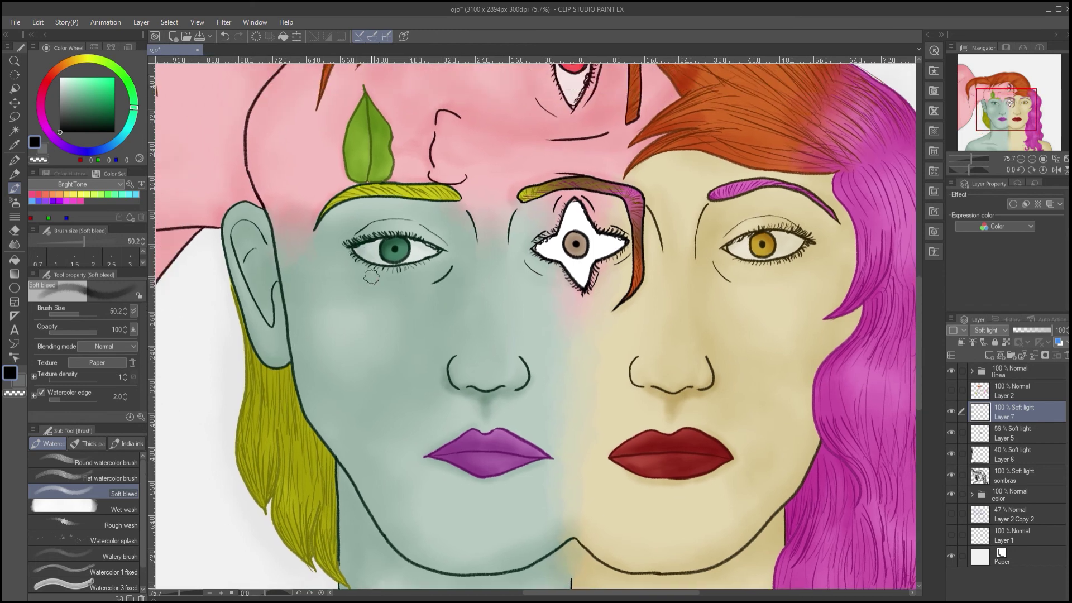
left_click_drag(243, 240, 307, 256)
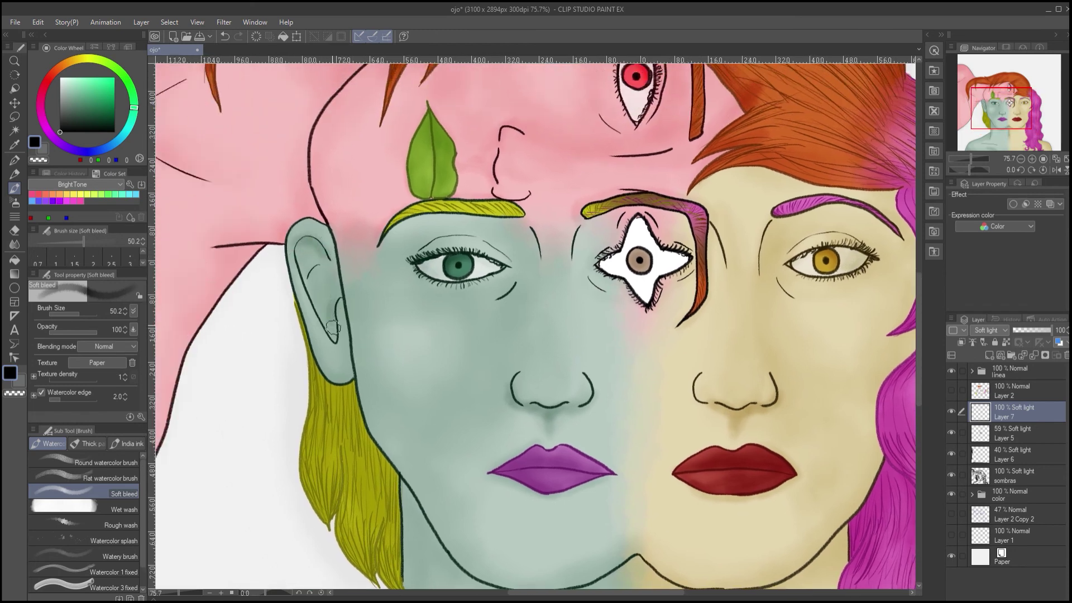
left_click_drag(323, 347, 327, 313)
Shade the yellow-green hair below the teal ear at brush size 100.2 and clean up the earlobe with the Soft eraser
left_click_drag(72, 313, 82, 313)
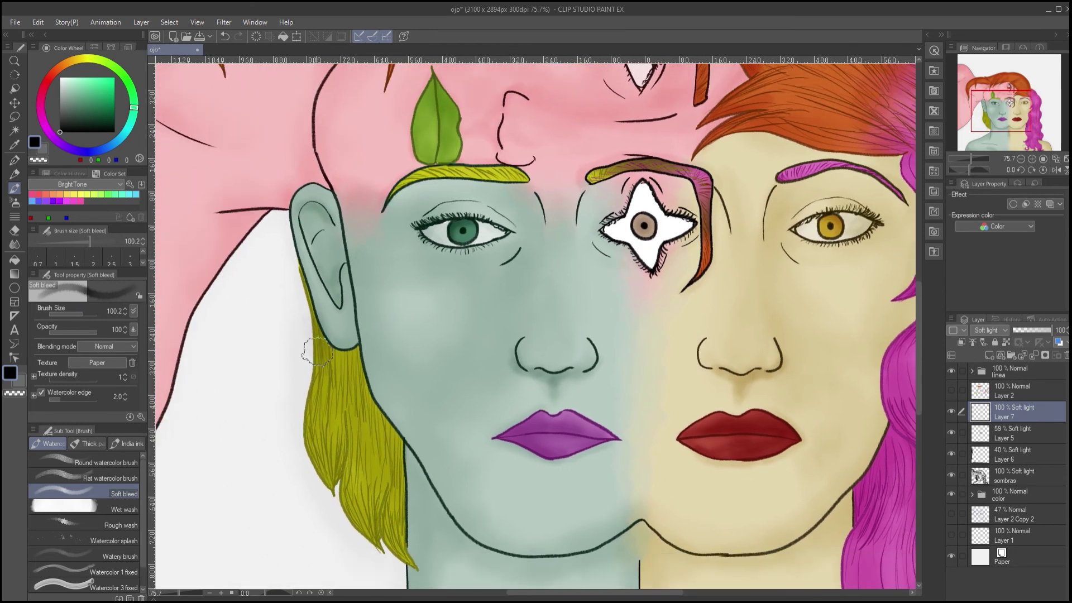
mouse_move(315, 352)
left_mouse_down()
mouse_move(363, 401)
mouse_move(355, 386)
mouse_move(395, 455)
mouse_move(383, 448)
mouse_move(407, 527)
left_mouse_up()
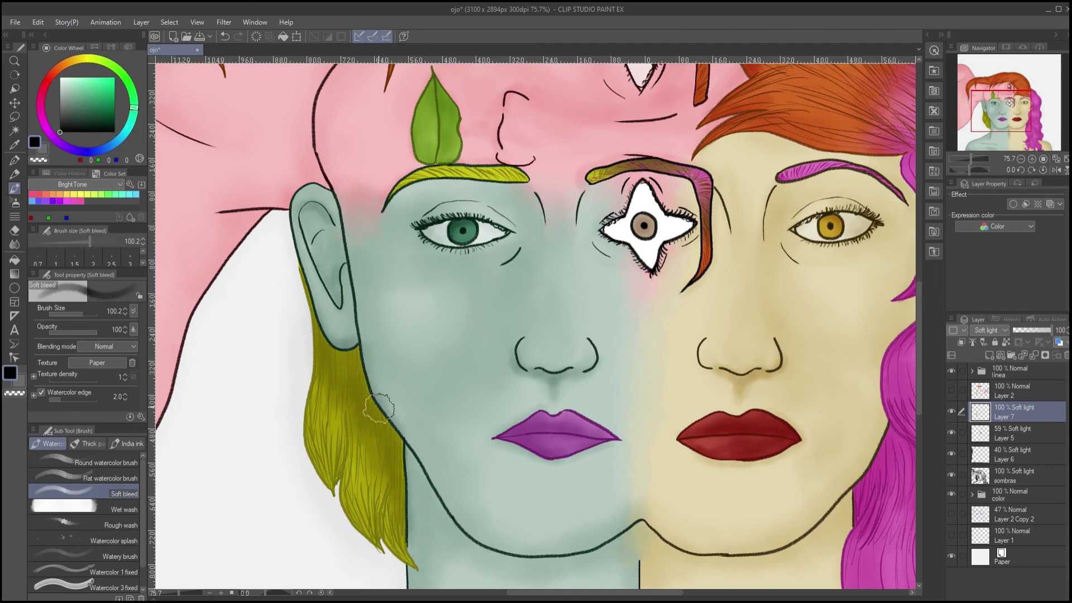
key("e")
left_click_drag(380, 381, 365, 333)
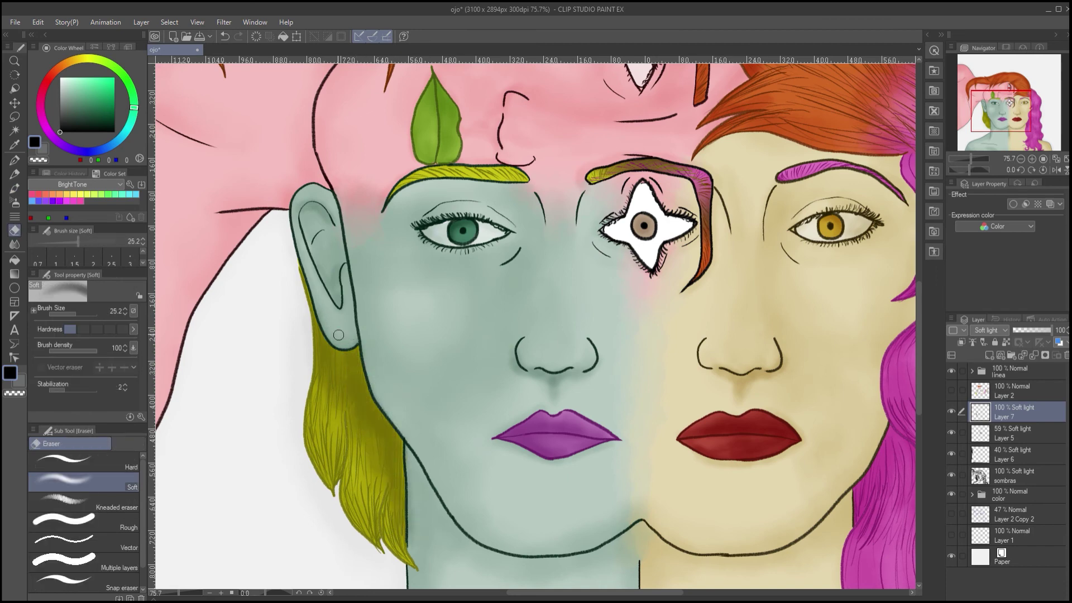
Shade the upper eyelid of the teal eye and the skin around the star-shaped and yellow eyes at brush size 44.7
left_click_drag(447, 278, 434, 294)
key("b")
left_click(79, 314)
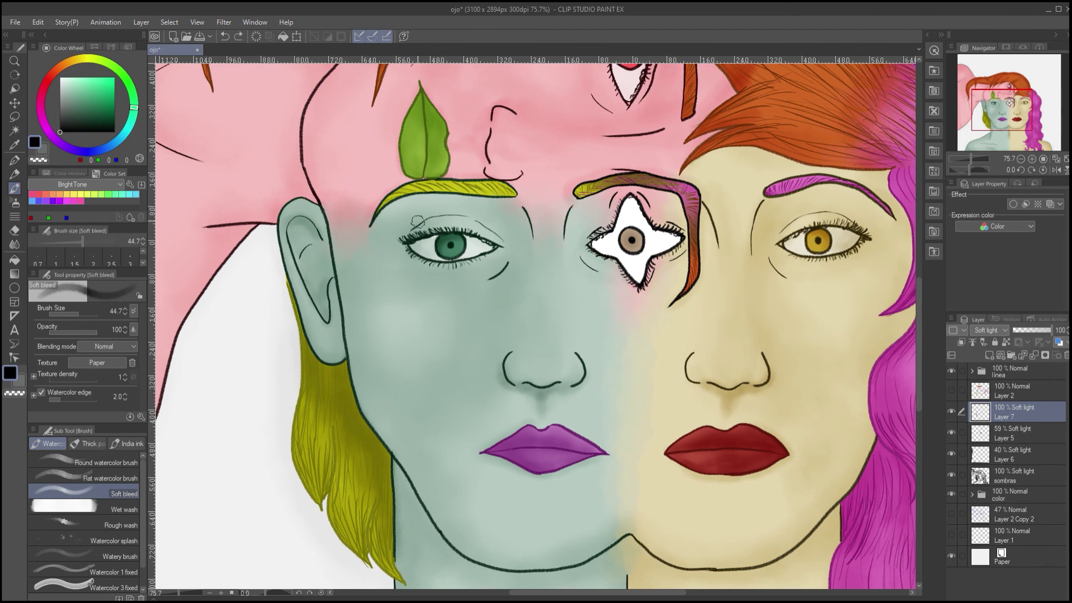
left_click_drag(417, 222, 409, 249)
left_click_drag(446, 252, 320, 302)
left_click_drag(718, 271, 740, 282)
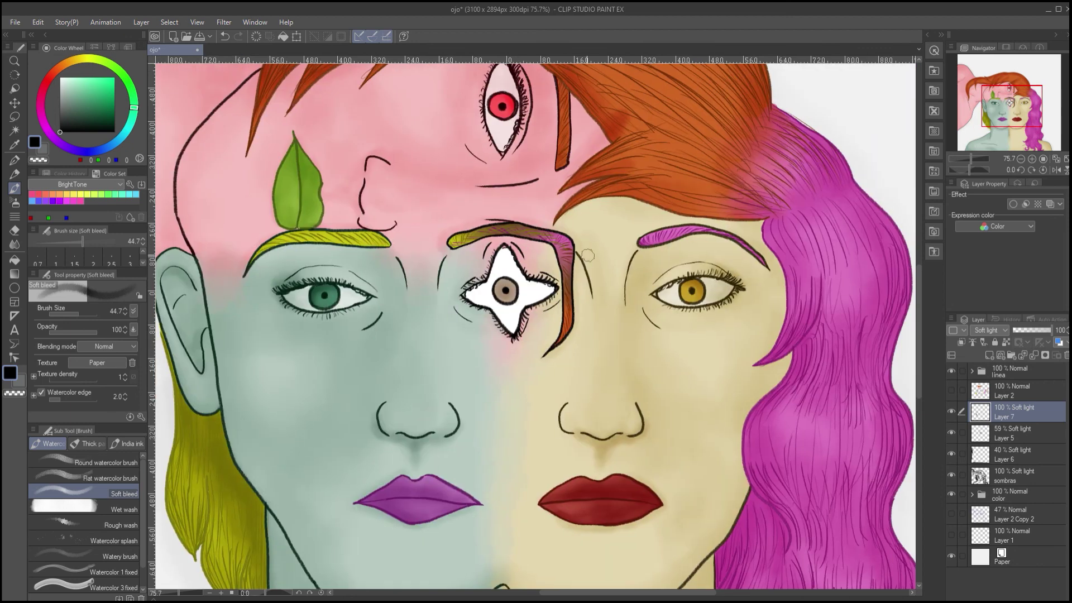
left_click_drag(587, 256, 636, 273)
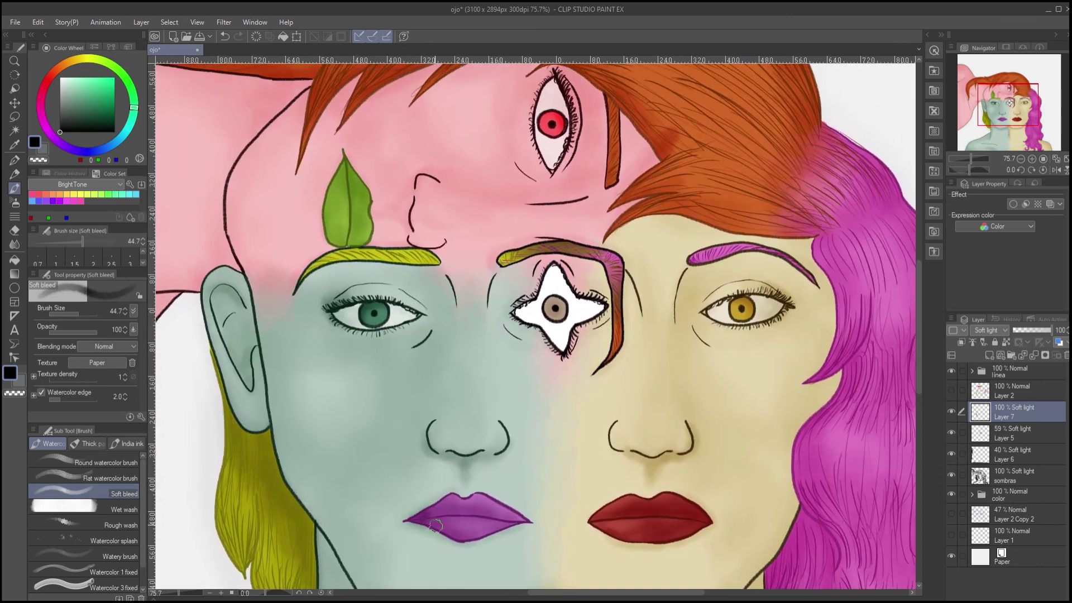
Shade the purple lips and, with the canvas rotated to -90.3°, the pink face's nose and outer eye corner
left_click_drag(448, 174, 431, 289)
left_click_drag(436, 283, 478, 342)
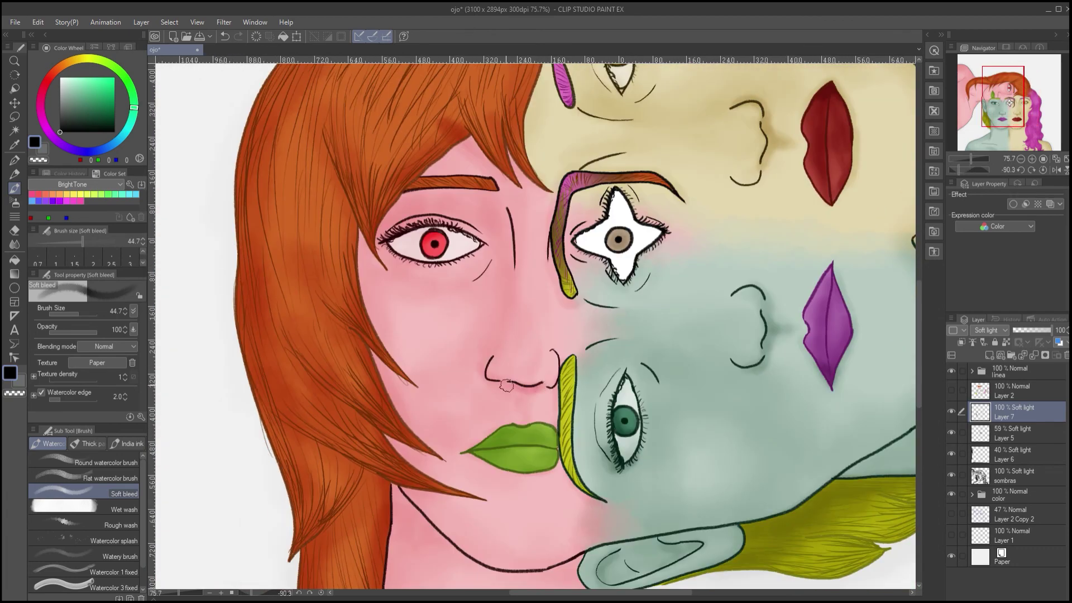
left_click_drag(482, 441, 504, 544)
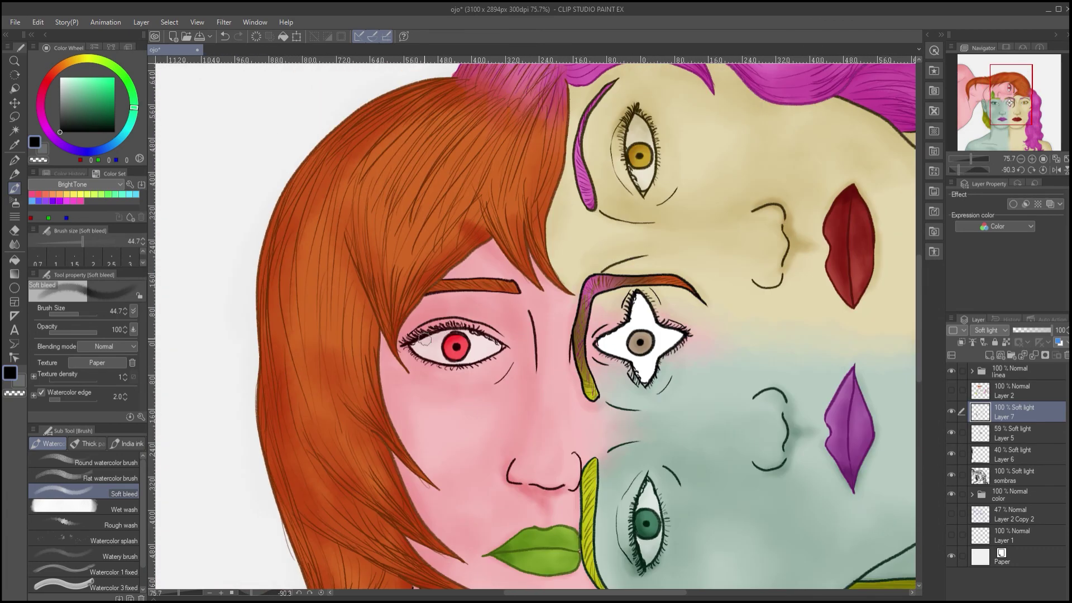
mouse_move(427, 328)
left_mouse_down()
mouse_move(401, 336)
mouse_move(398, 223)
left_mouse_up()
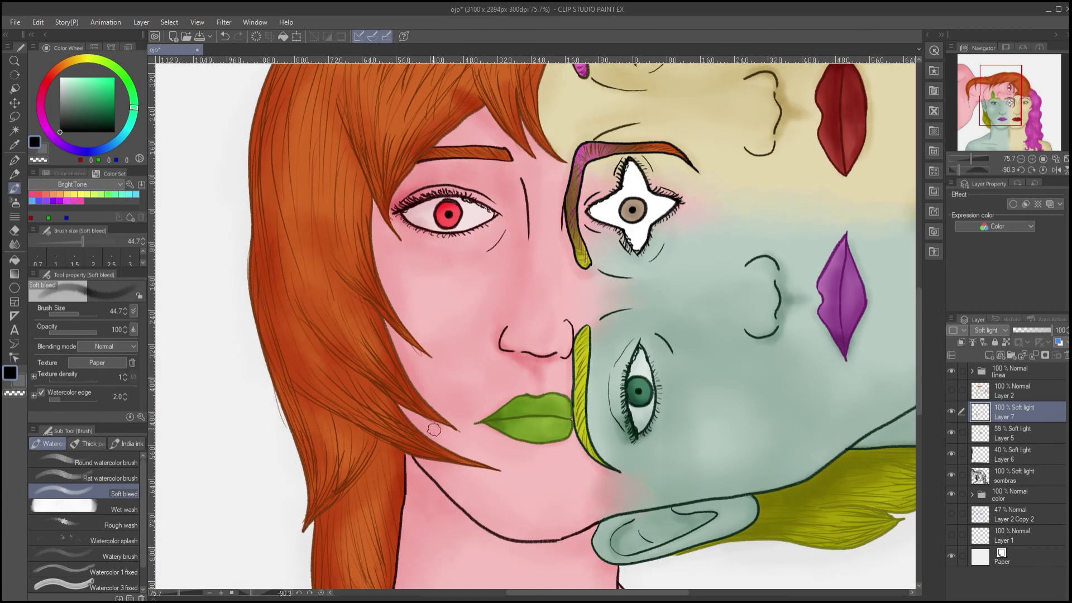
Shade the orange hair beside the pink neck and along the lower face locks at brush size 79.6
scroll(423, 188, "down", 2)
left_click_drag(410, 378, 407, 437)
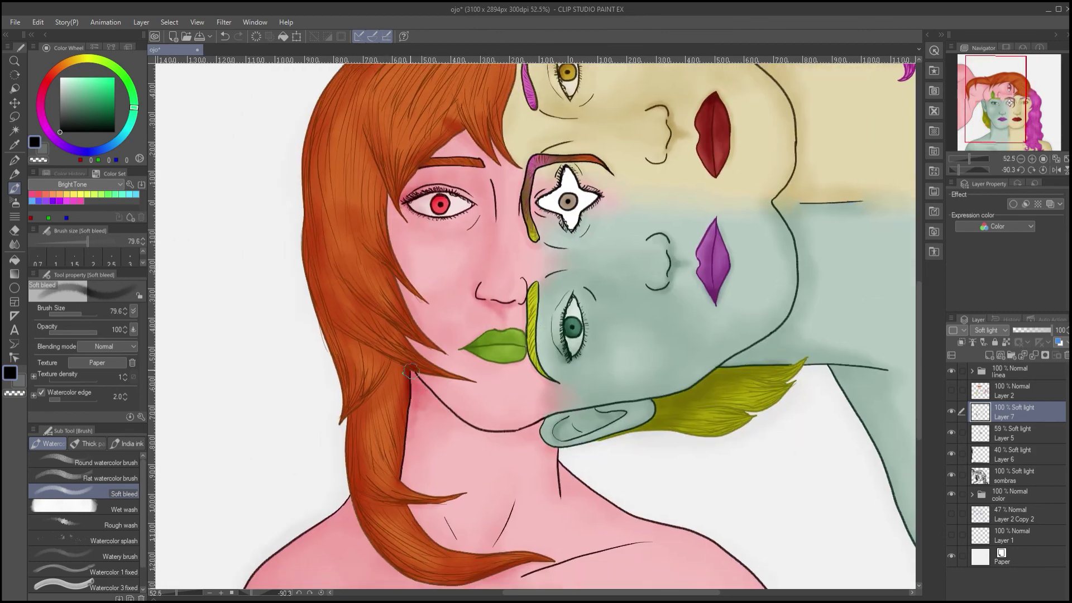
key("e")
key("b")
mouse_move(400, 391)
left_mouse_down()
mouse_move(389, 357)
mouse_move(393, 455)
left_mouse_up()
left_click_drag(396, 496, 384, 503)
left_click_drag(392, 333, 364, 305)
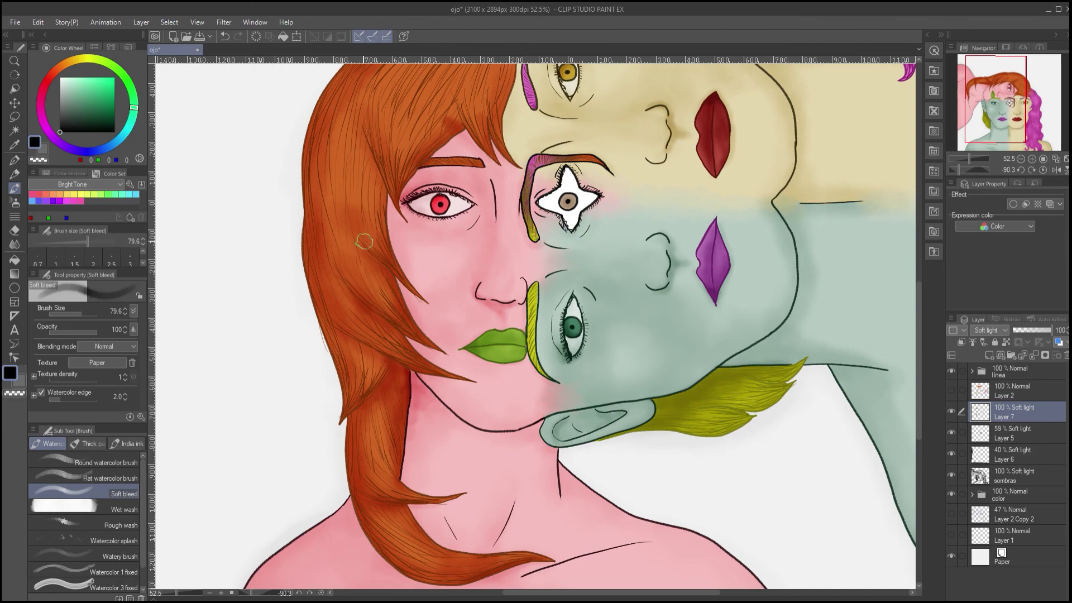
Shade the outer contour of the orange hair from the crown to the lower lock at brush size 158.8
scroll(336, 388, "up", 5)
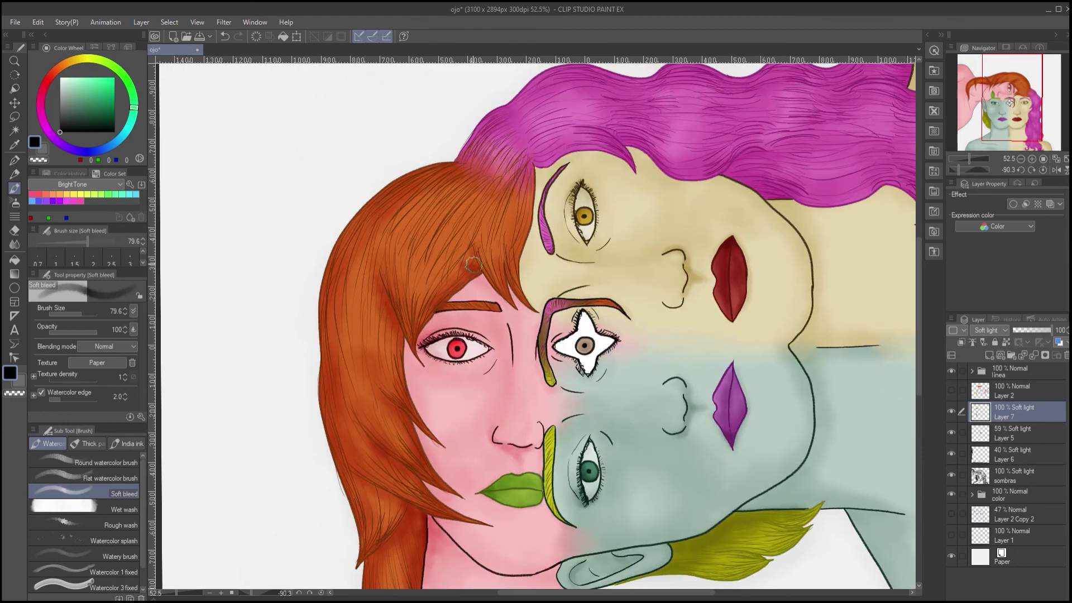
left_click(84, 314)
left_click_drag(362, 215, 342, 262)
left_click_drag(320, 280, 390, 130)
left_click_drag(400, 184, 419, 391)
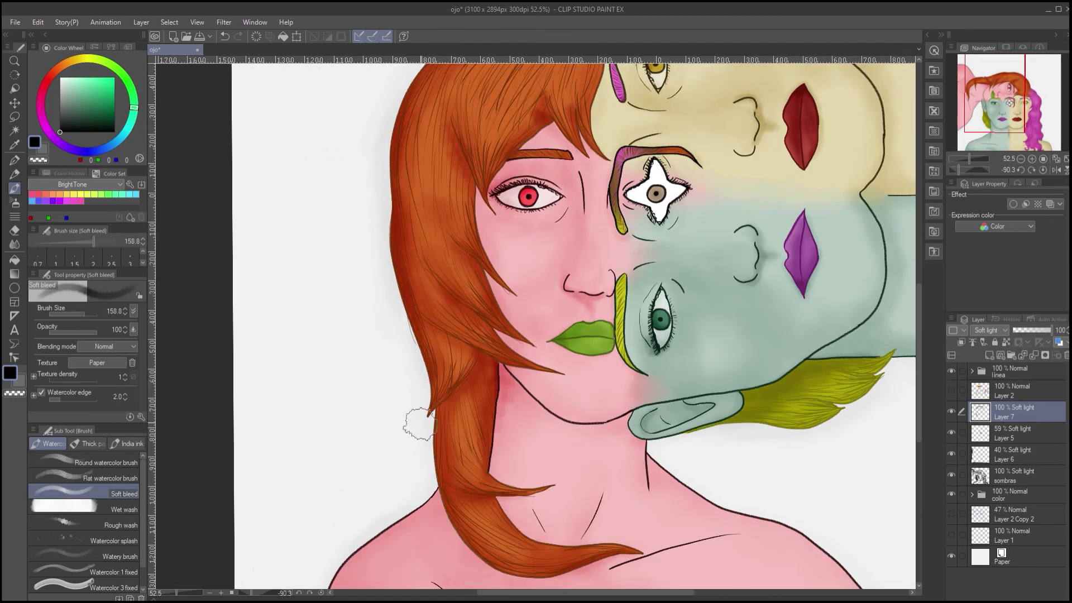
mouse_move(438, 484)
left_mouse_down()
mouse_move(440, 367)
mouse_move(459, 437)
mouse_move(489, 438)
left_mouse_up()
mouse_move(421, 402)
left_mouse_down()
mouse_move(332, 465)
mouse_move(331, 518)
left_mouse_up()
left_click_drag(393, 287, 342, 491)
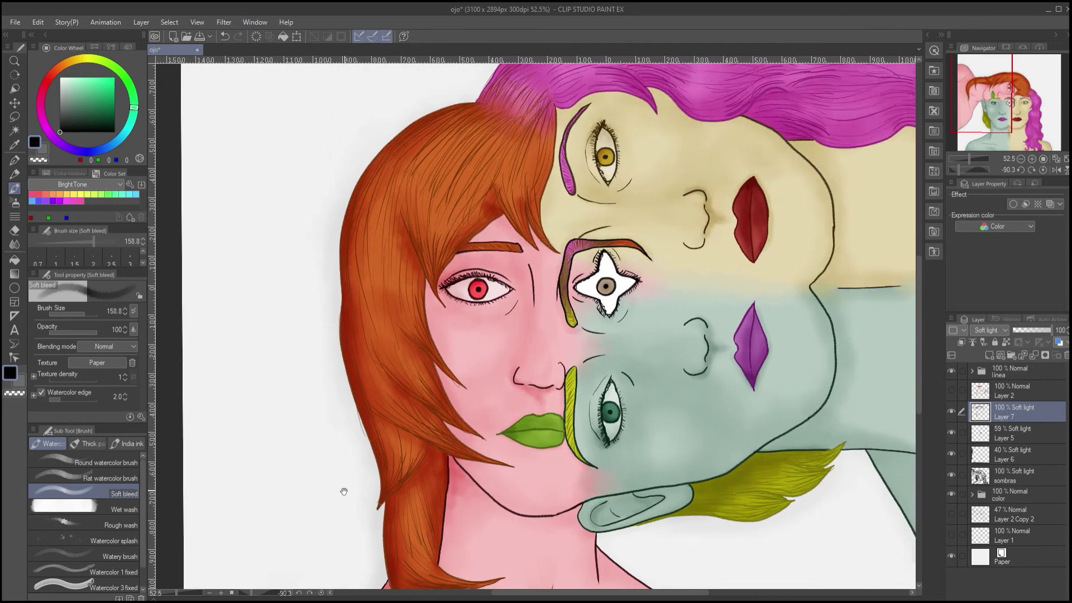
left_click_drag(489, 90, 405, 387)
Reset the canvas rotation and shade the magenta hair beside the yellow neck and along its waves at brush size 70.9
left_click(1043, 169)
scroll(514, 524, "down", 5)
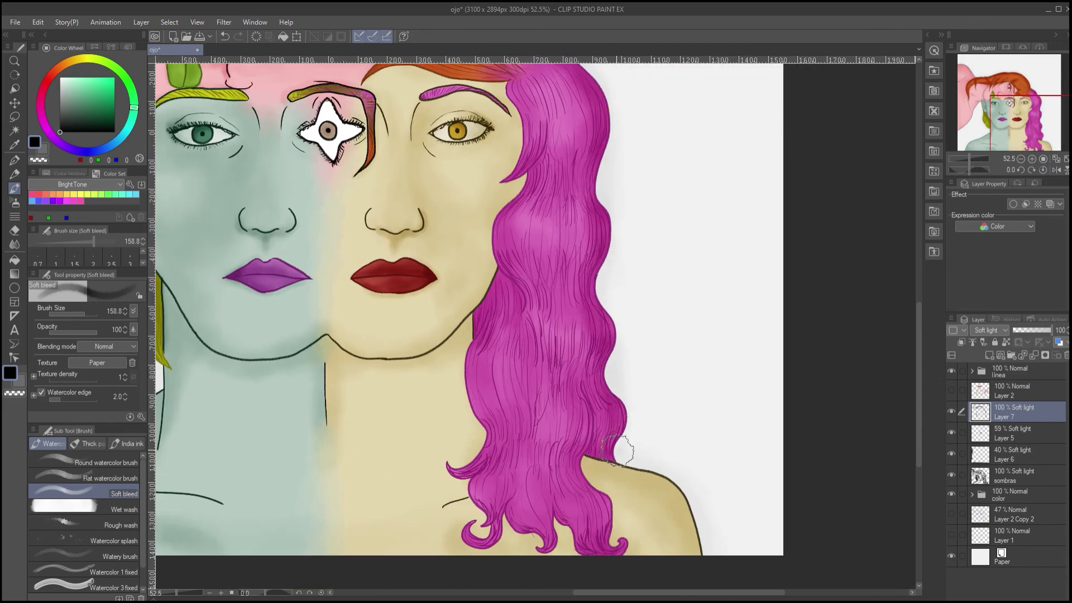
left_click_drag(468, 427, 563, 464)
left_click(81, 314)
mouse_move(559, 360)
left_mouse_down()
mouse_move(537, 381)
mouse_move(595, 310)
left_mouse_up()
scroll(614, 313, "up", 3)
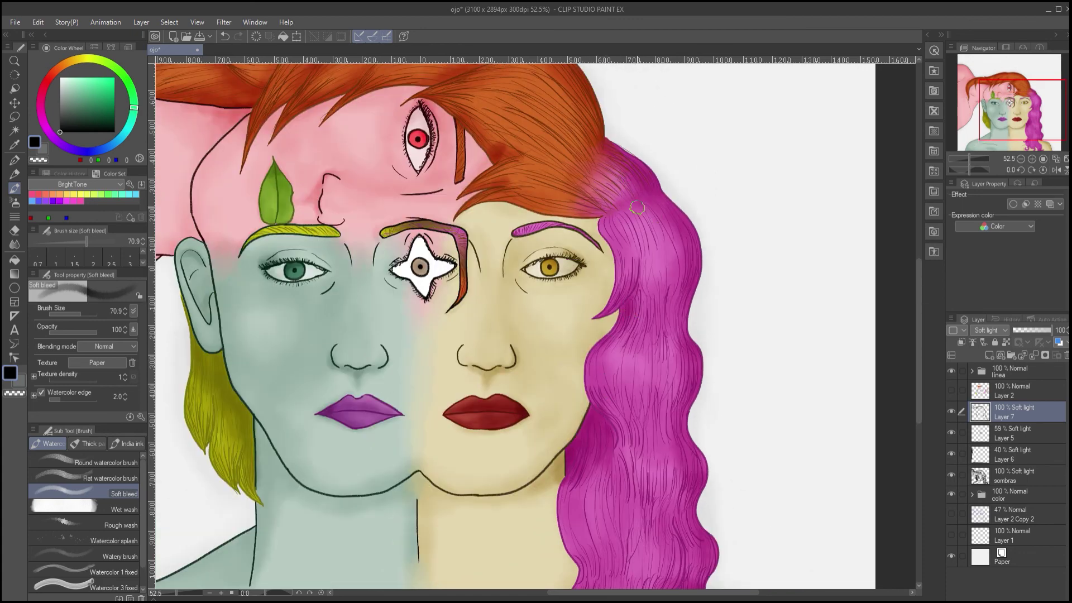
scroll(625, 335, "down", 5)
scroll(625, 335, "left", 2)
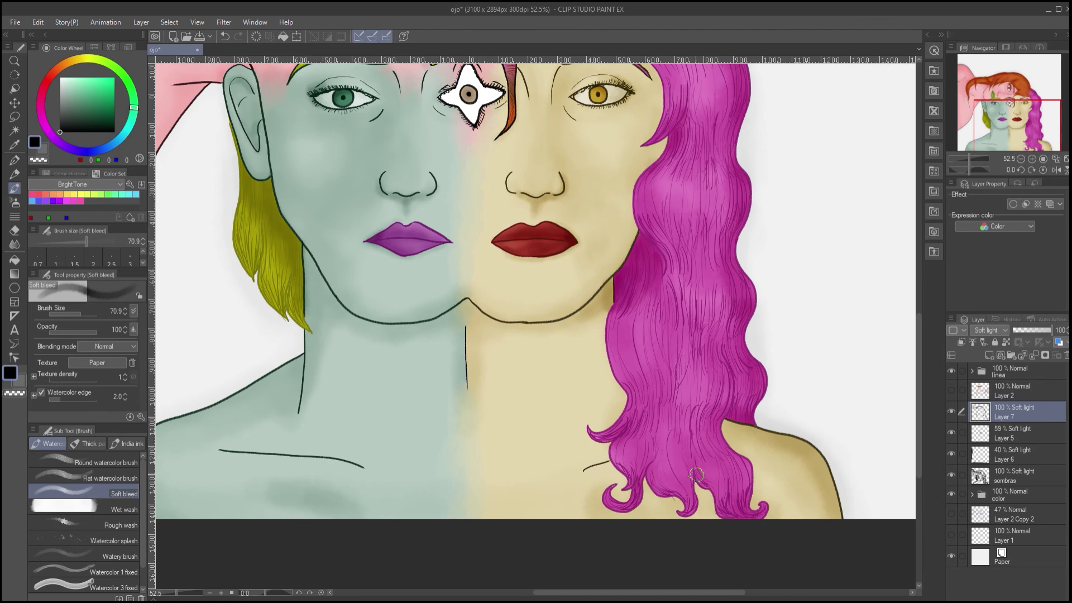
Shade the yellow-green hair beside the teal neck at brush size 70.9, undo one stroke and continue with a different brush size
scroll(651, 426, "up", 1)
scroll(531, 282, "left", 7)
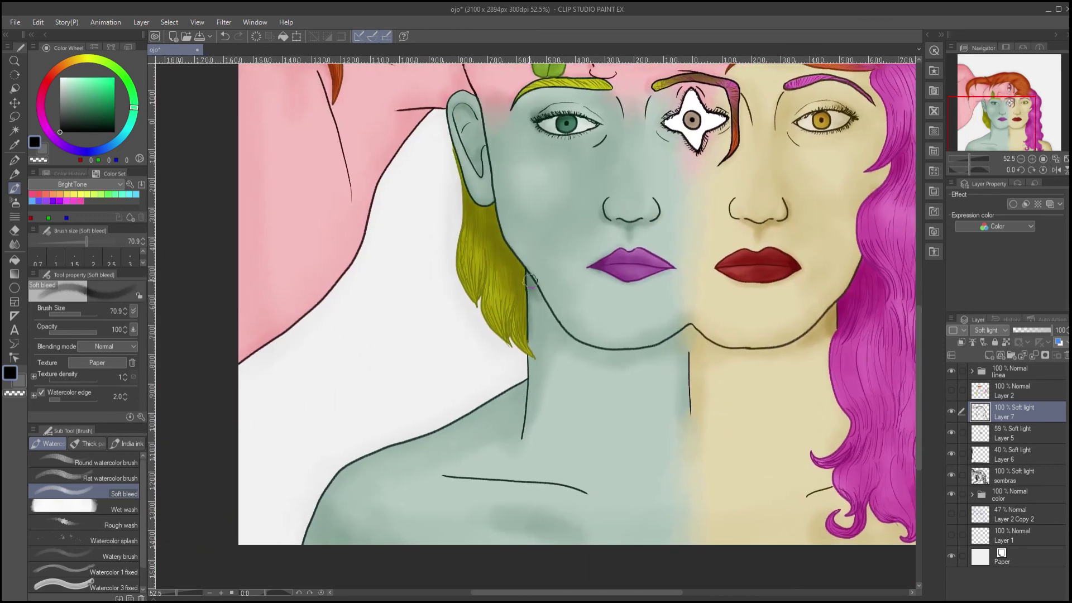
left_click_drag(530, 280, 536, 319)
left_click_drag(487, 195, 473, 128)
left_click_drag(462, 359, 508, 266)
left_click_drag(563, 297, 505, 338)
key("ctrl+z")
left_click(86, 315)
mouse_move(569, 278)
left_mouse_down()
mouse_move(402, 395)
mouse_move(339, 481)
left_mouse_up()
left_click_drag(451, 198, 363, 361)
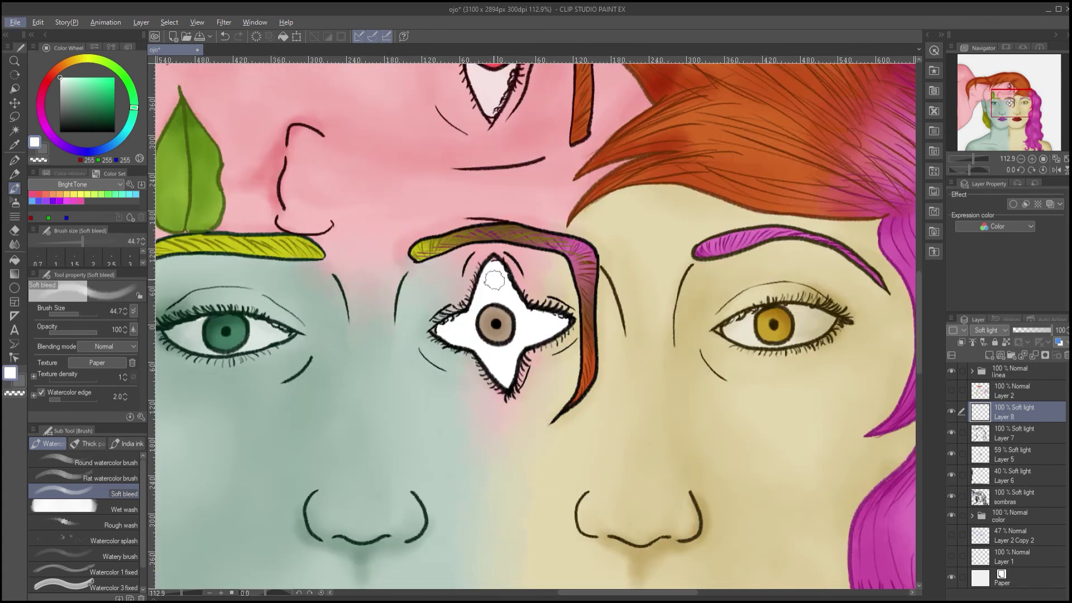
Add white highlights to the multicoloured eyebrow and the tips of the teal and yellow noses on Layer 8 at brush size 35.5
left_click(70, 314)
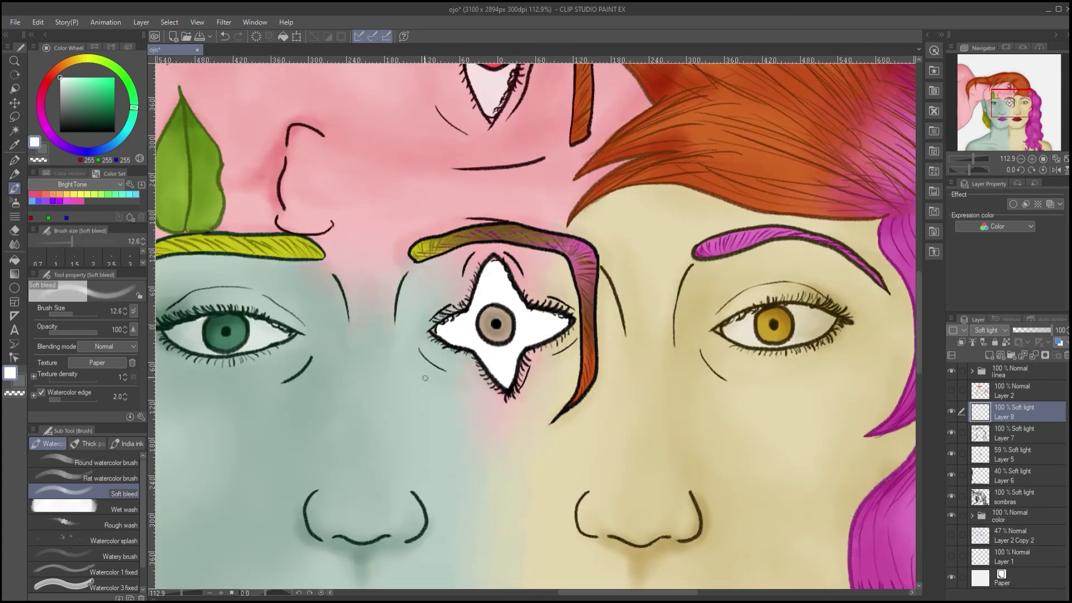
left_click(76, 314)
mouse_move(424, 257)
left_mouse_down()
mouse_move(487, 242)
mouse_move(575, 296)
mouse_move(579, 316)
left_mouse_up()
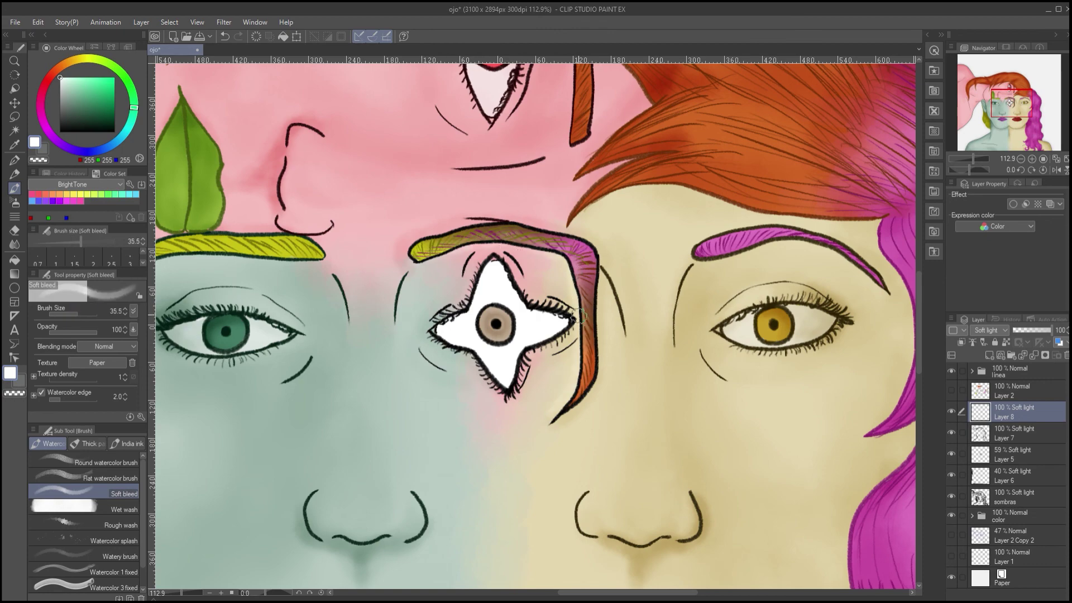
left_click_drag(392, 531, 407, 491)
left_click_drag(311, 227, 351, 277)
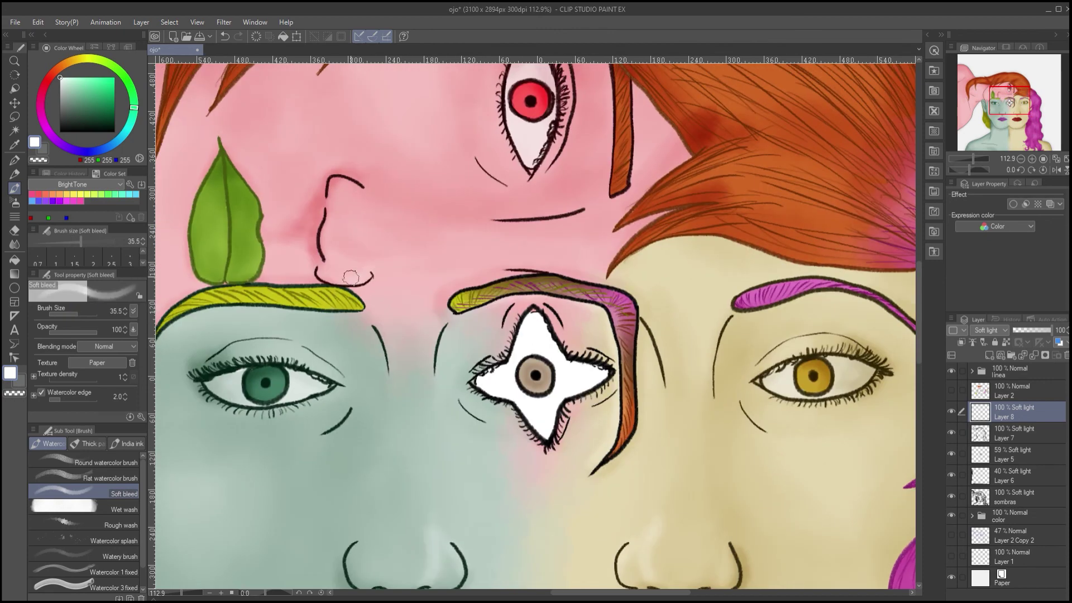
Add white highlights along the teal nose bridge and around the pink nose
mouse_move(449, 402)
left_mouse_down()
mouse_move(509, 296)
mouse_move(488, 316)
left_mouse_up()
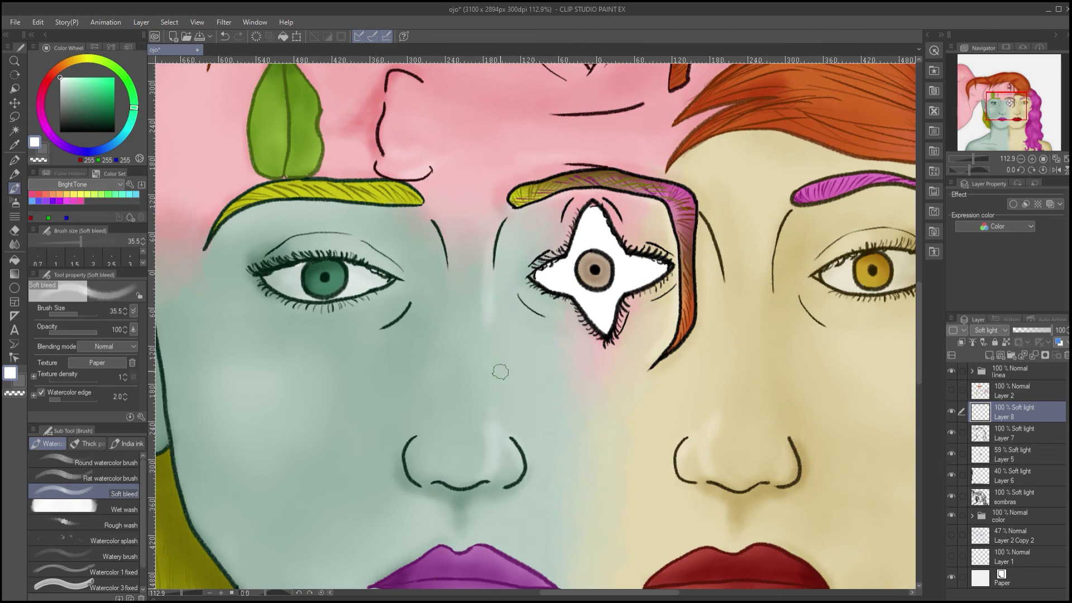
left_click_drag(635, 278, 492, 303)
left_click_drag(494, 194, 569, 279)
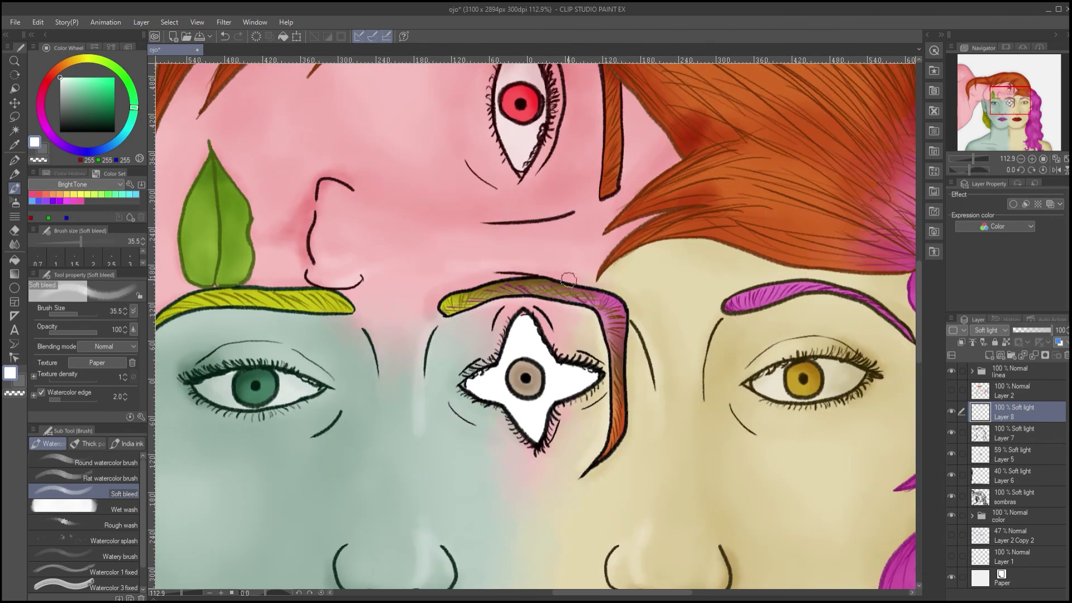
left_click_drag(432, 356, 491, 309)
Highlight the upper eyelids of the teal and yellow eyes and the skin around the star-shaped eye in white
left_click_drag(384, 334, 352, 320)
left_click_drag(813, 319, 848, 310)
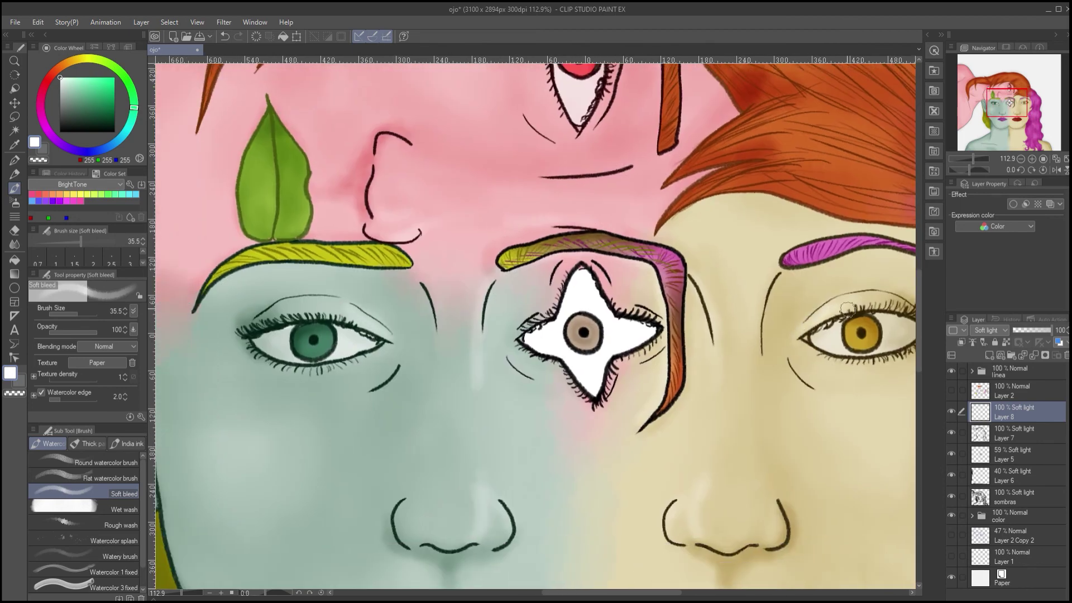
left_click_drag(596, 283, 595, 332)
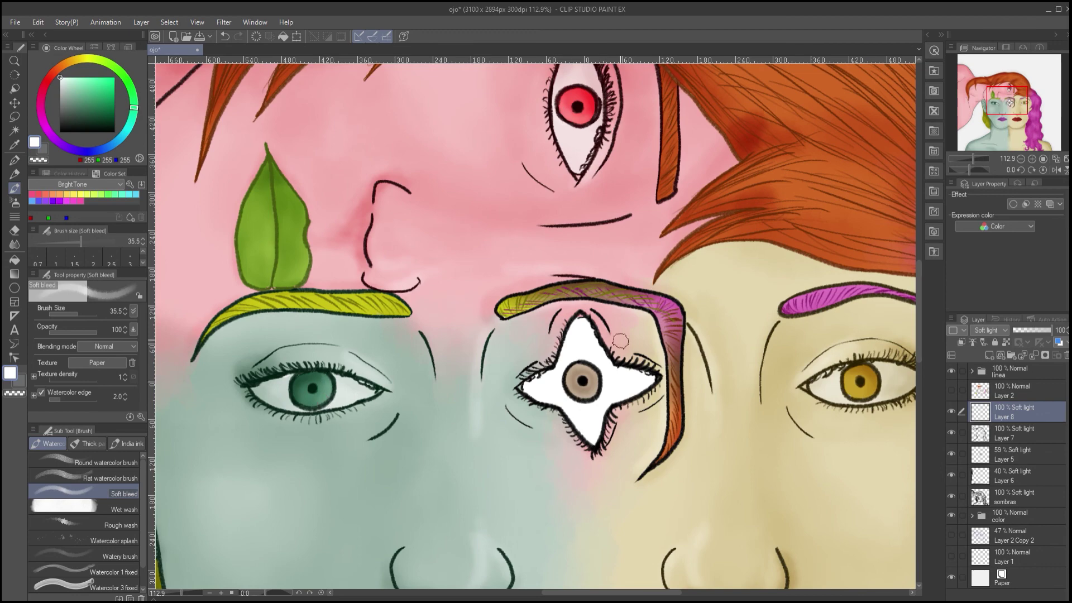
left_click_drag(591, 391, 527, 358)
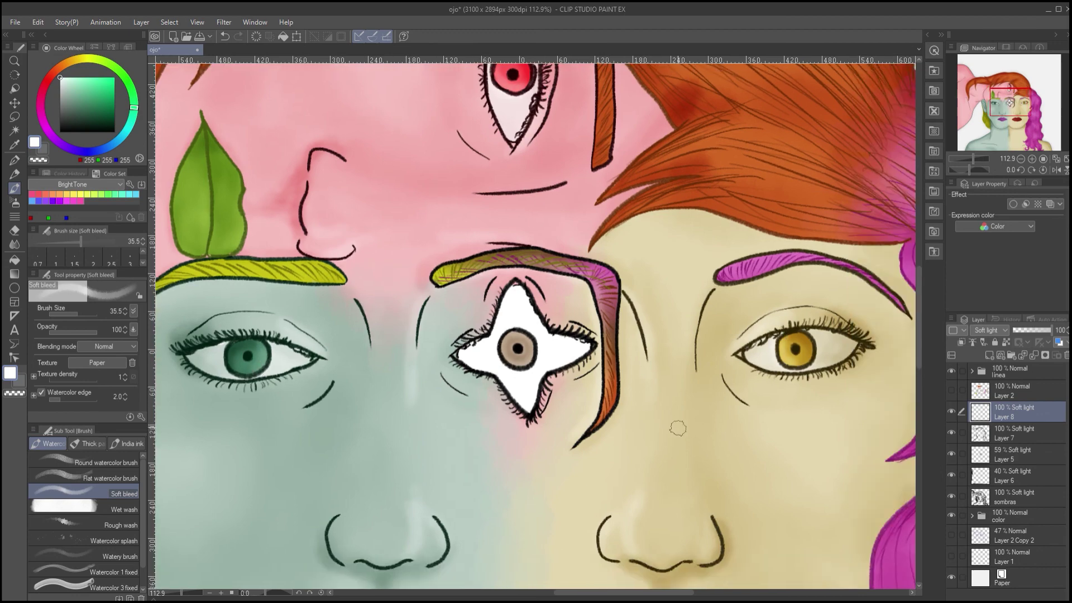
Add white highlights to the yellow nose bridge and the magenta lock beside the yellow eye
left_click_drag(678, 428, 662, 458)
left_click_drag(588, 225, 618, 203)
left_click_drag(667, 353, 551, 277)
left_click_drag(774, 404, 809, 300)
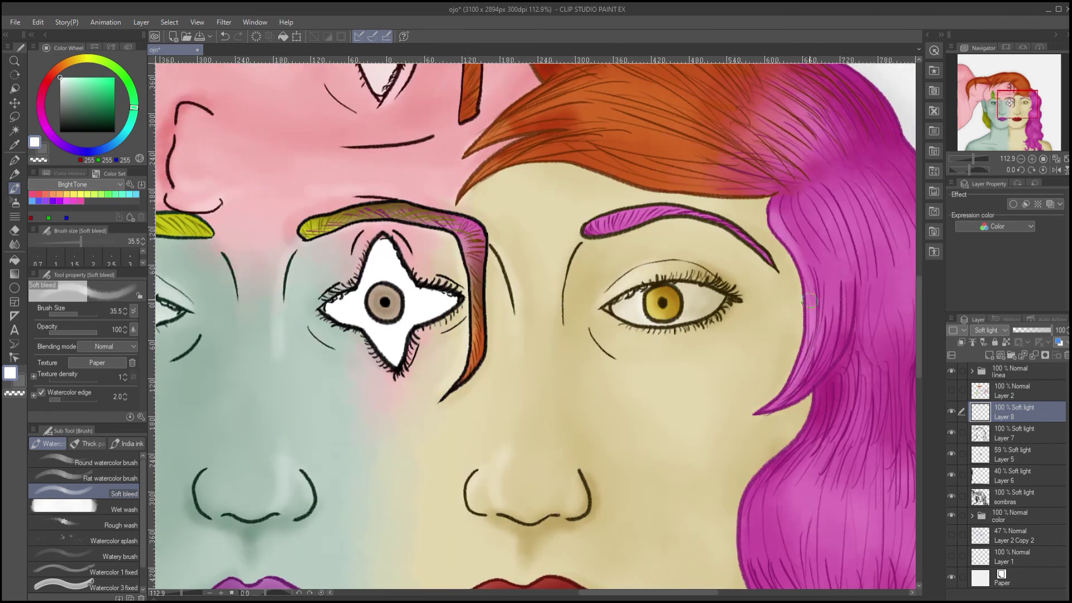
Highlight the red and purple lips and the leaf-shaped green lips in white at brush size 35.5
scroll(770, 447, "down", 2)
scroll(709, 374, "left", 3)
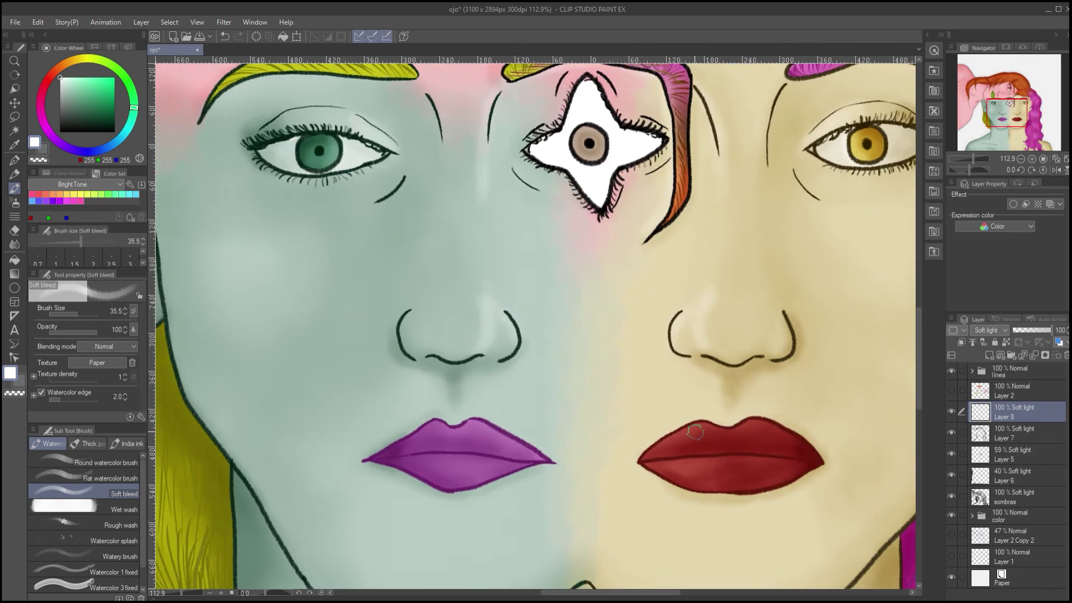
left_click_drag(515, 435, 476, 423)
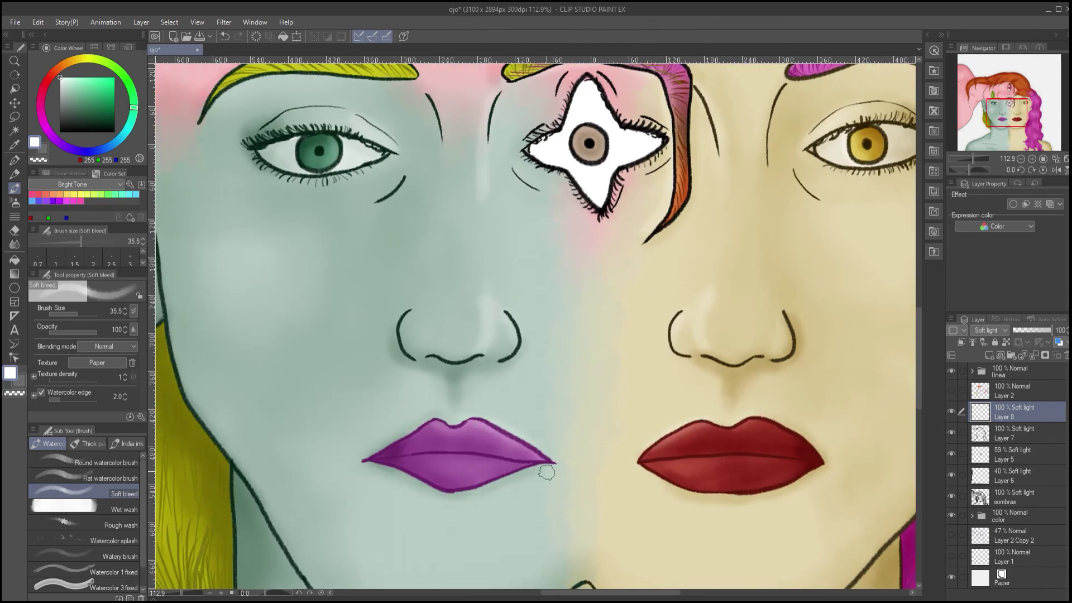
scroll(452, 458, "up", 3)
scroll(452, 457, "left", 1)
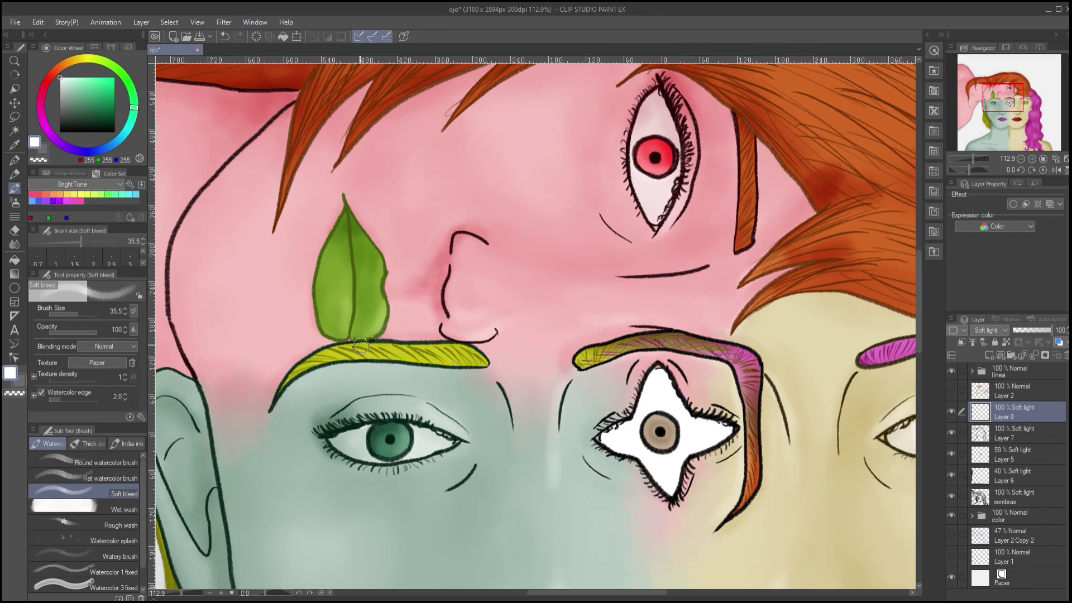
left_click_drag(692, 301, 676, 325)
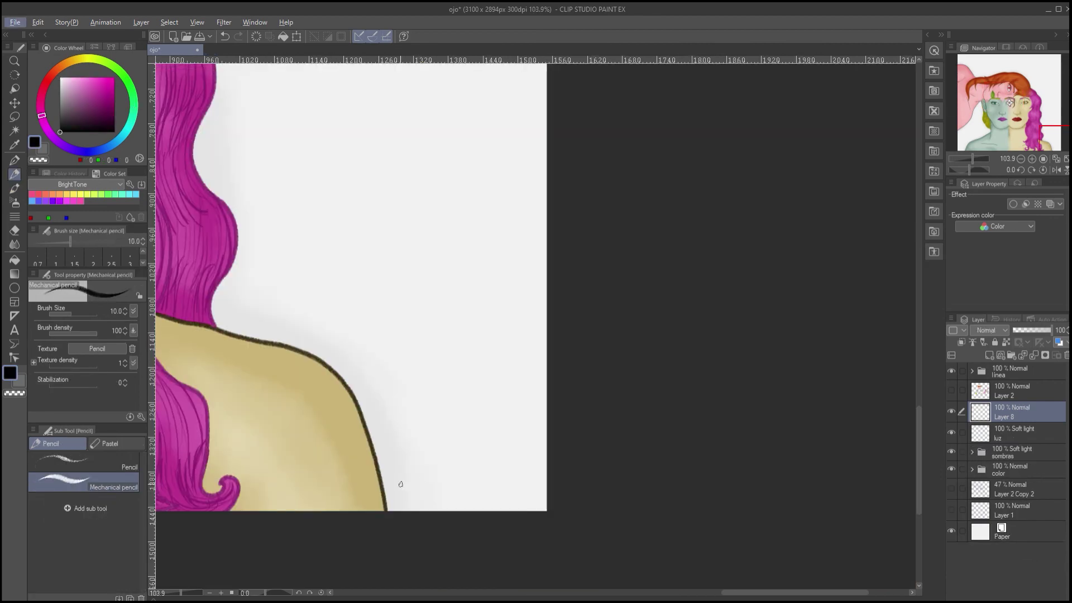
Sign the artwork near the yellow shoulder with the size 10.0 Mechanical pencil on Layer 8 and start transforming the signature
left_click(450, 364)
mouse_move(438, 349)
left_mouse_down()
mouse_move(430, 368)
mouse_move(464, 373)
left_mouse_up()
left_click_drag(477, 360, 521, 370)
left_click(515, 369)
key("k")
key("p")
left_click_drag(518, 346, 555, 369)
left_click_drag(572, 358, 603, 368)
key("ctrl+t")
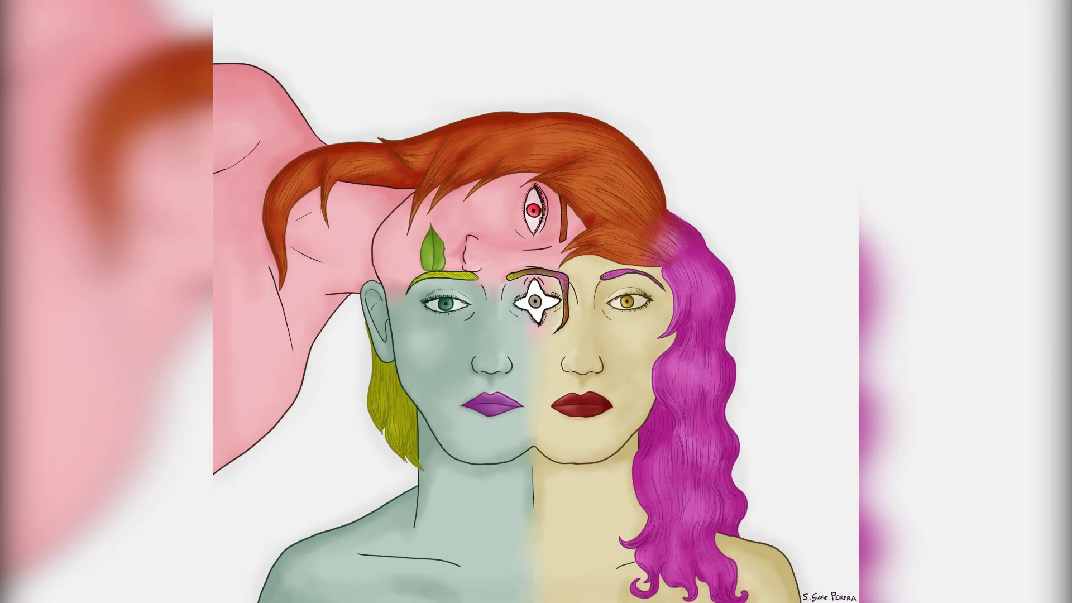